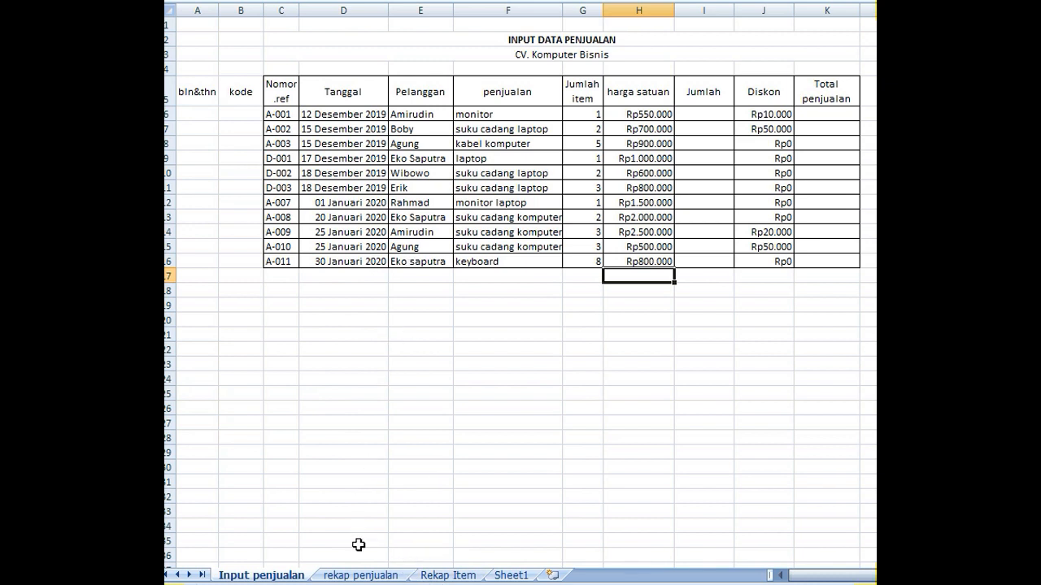
- Review the layouts of the rekap penjualan and Rekap Item sheets and return to the Input penjualan sheet
left_click(360, 575)
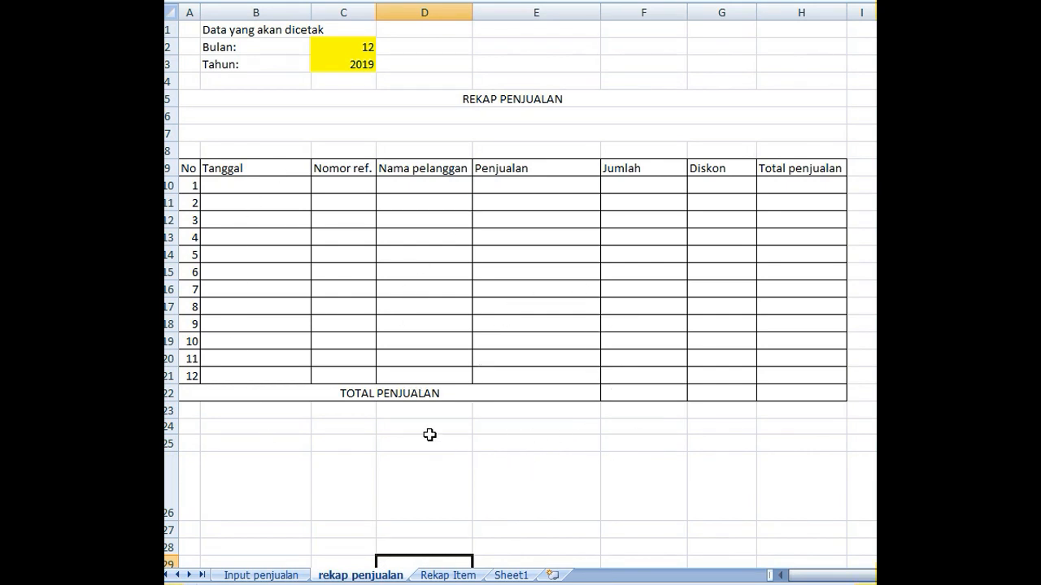
left_click(439, 576)
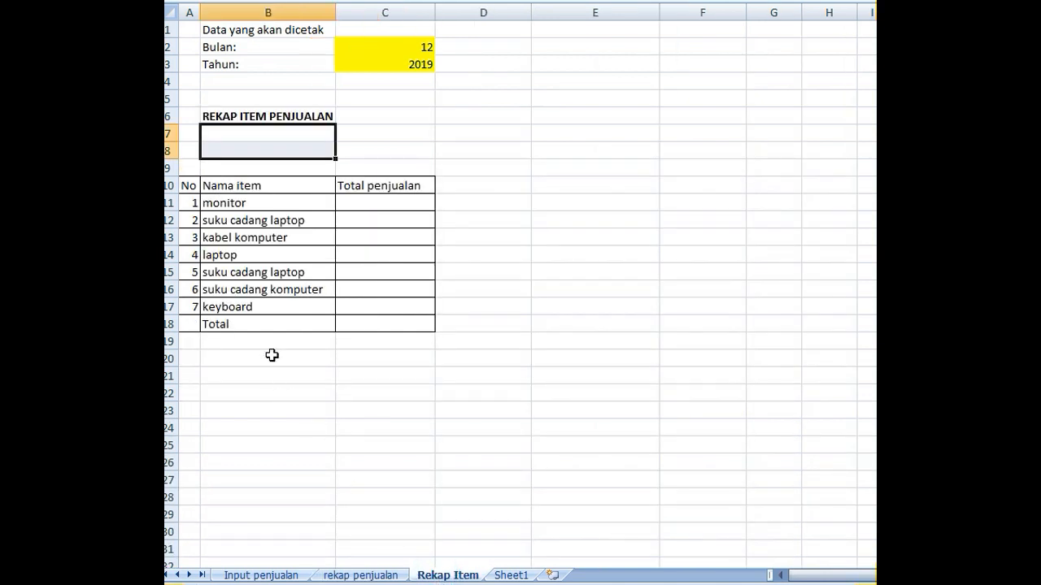
left_click(488, 325)
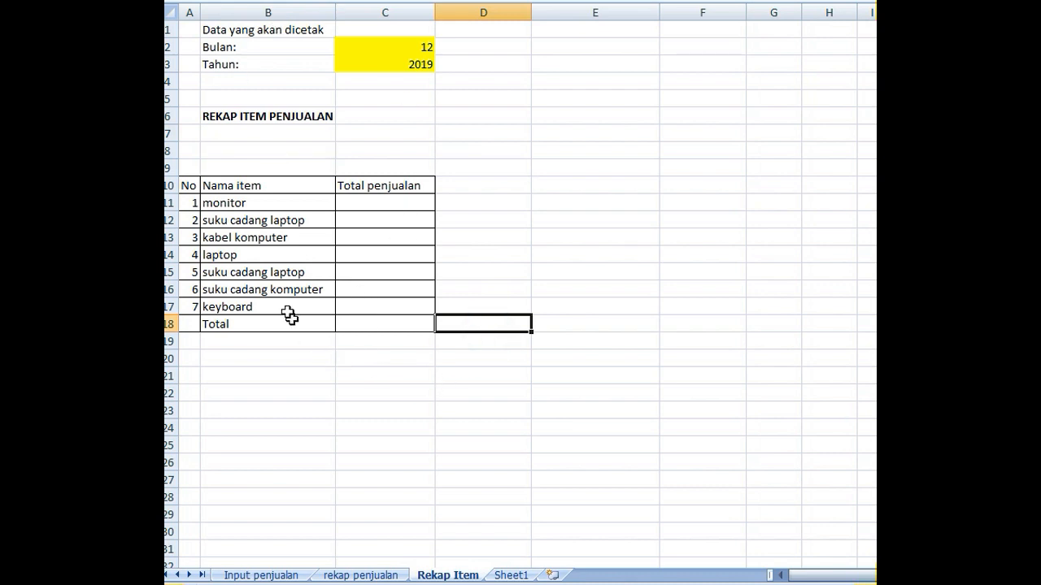
left_click(259, 237)
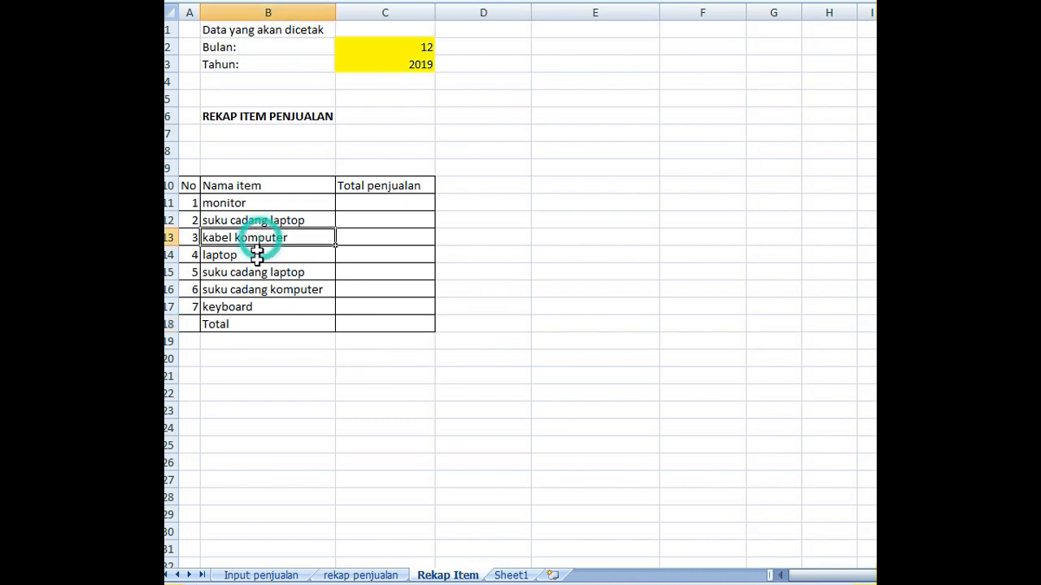
left_click(243, 342)
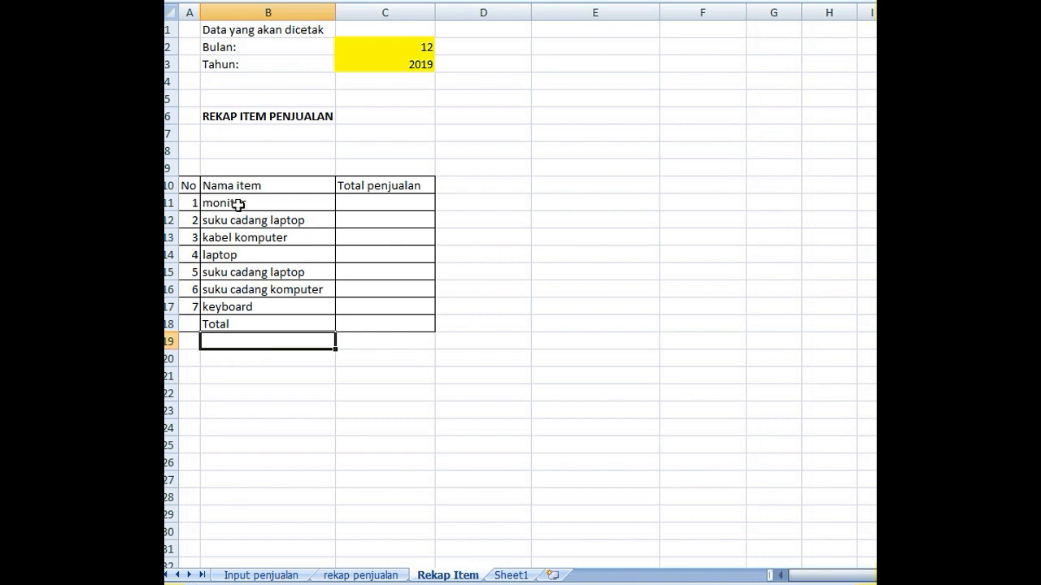
left_click(258, 574)
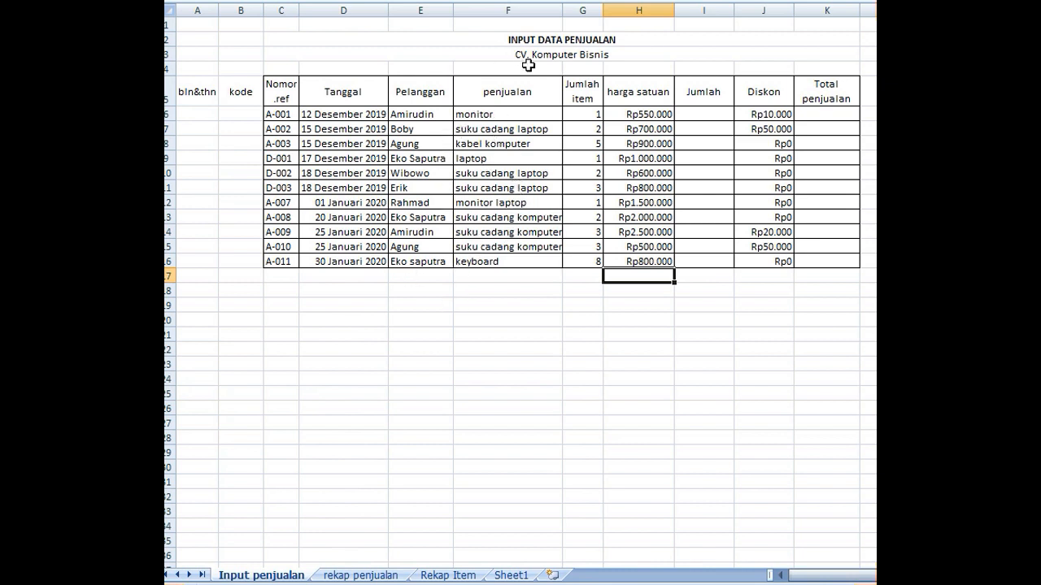
left_click(462, 575)
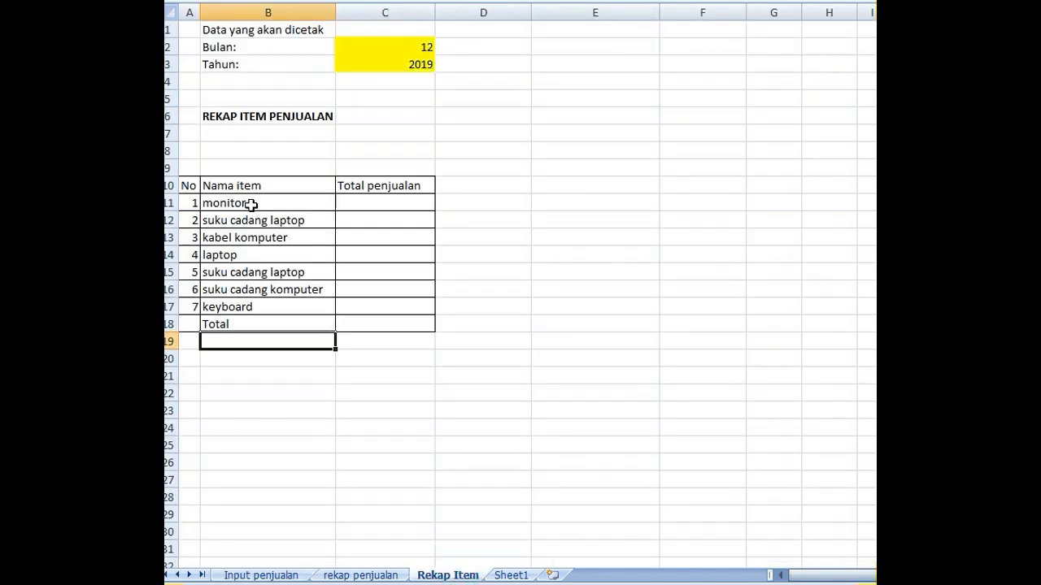
left_click(288, 575)
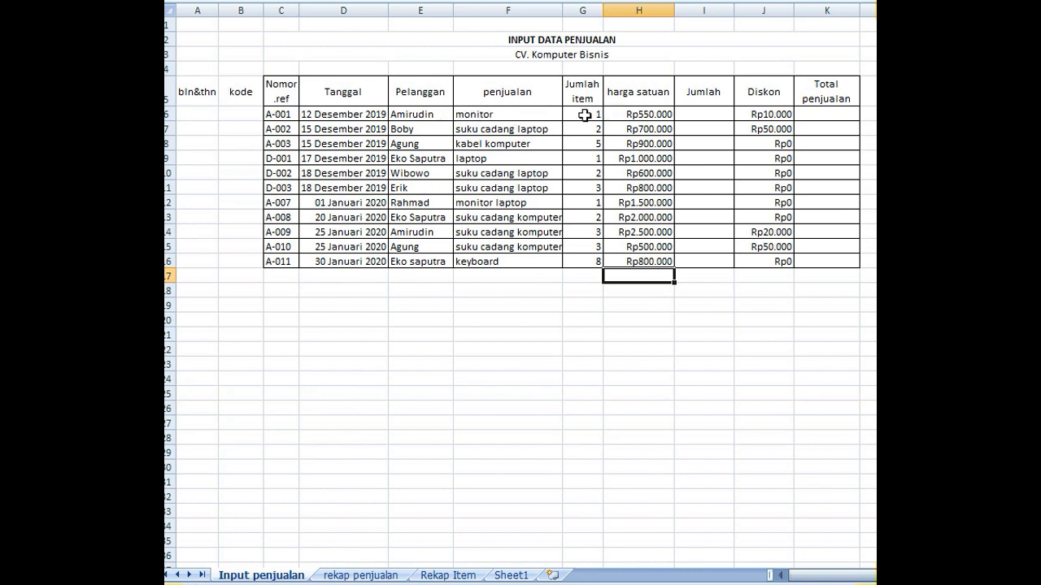
- Calculate Jumlah in I6 with the formula =G6*H6 and fill it down through I16
left_click(693, 113)
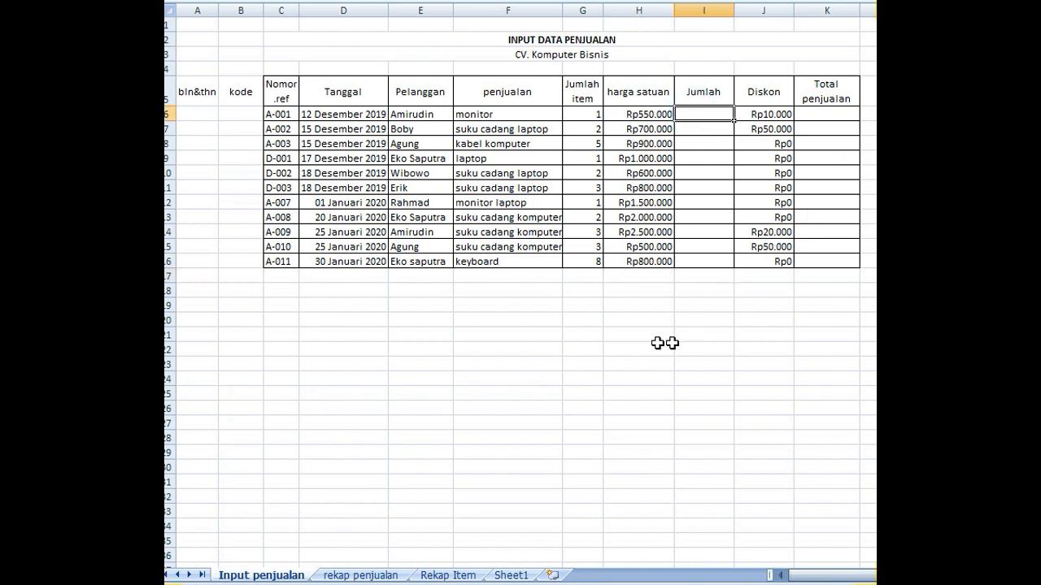
type("=")
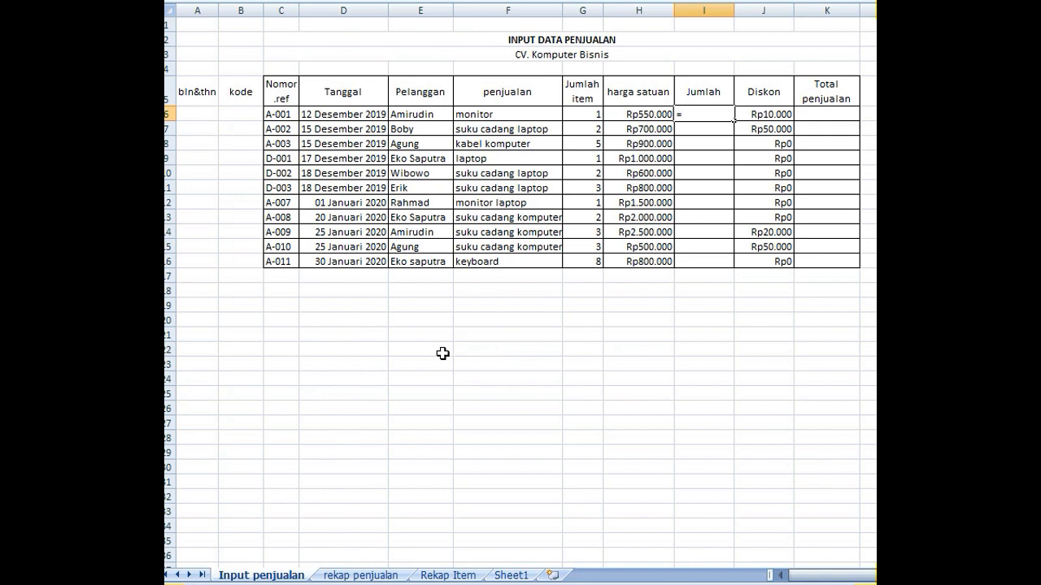
left_click(577, 113)
left_click(623, 113)
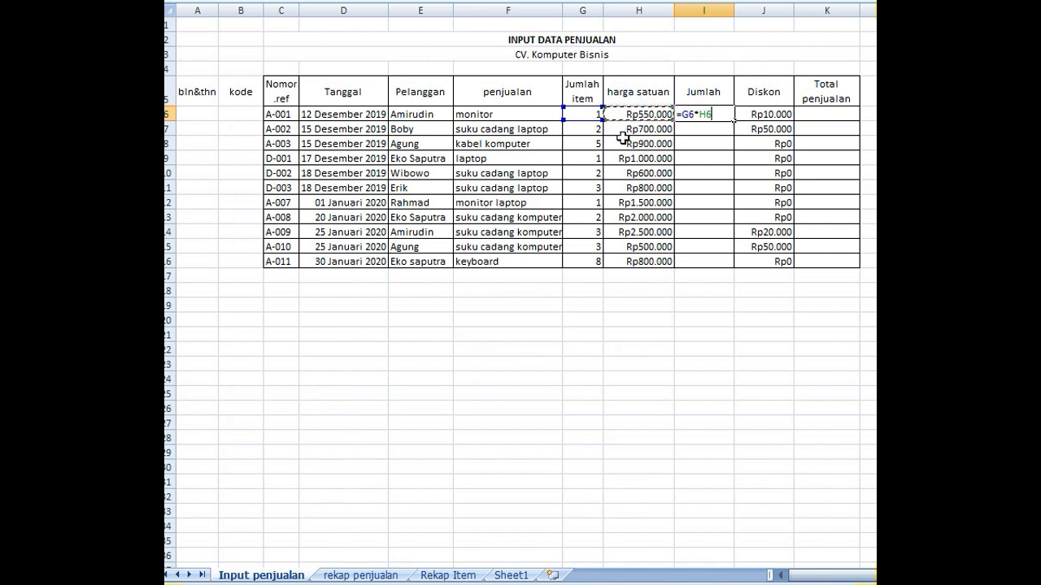
key("Return")
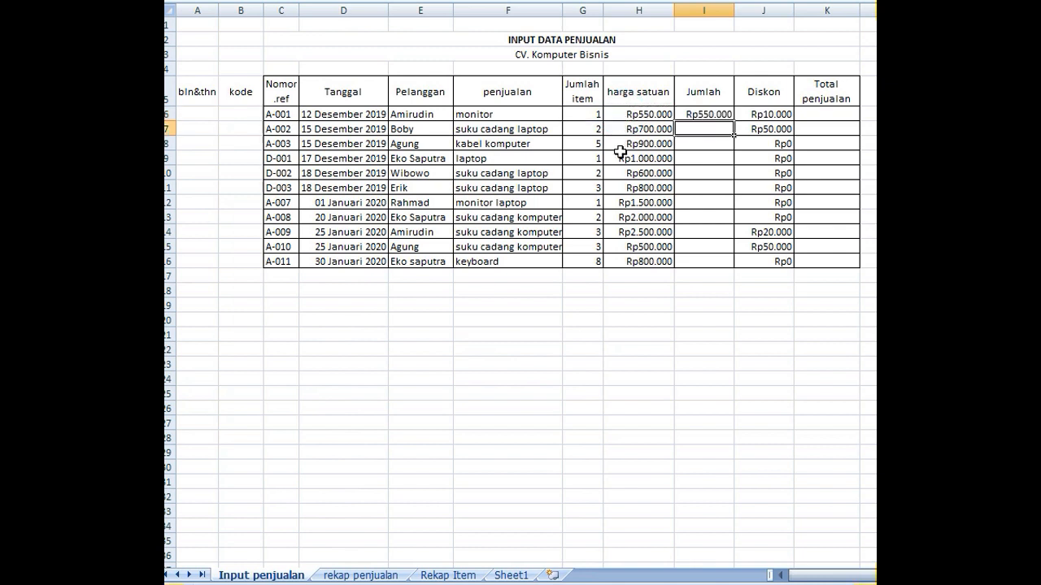
left_click(701, 114)
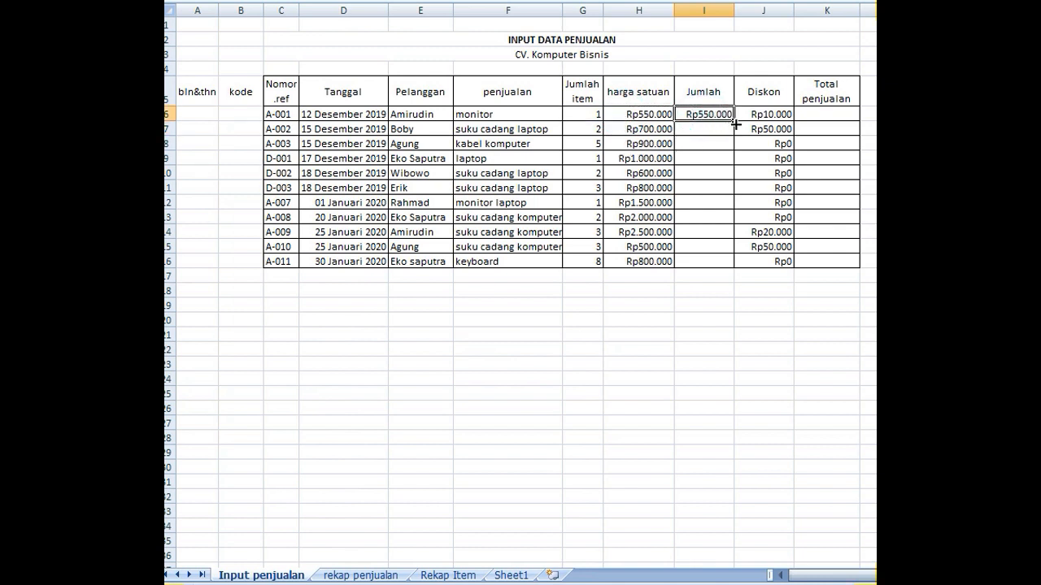
left_click_drag(734, 119, 726, 268)
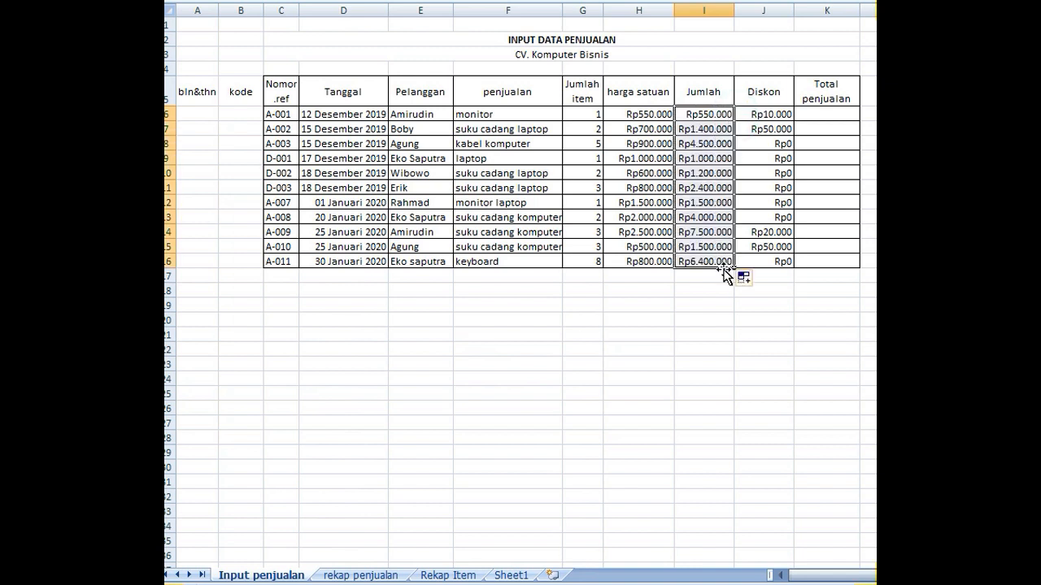
- Calculate Total penjualan in K6 with the formula =I6-J6 and fill it down through K16
left_click(825, 114)
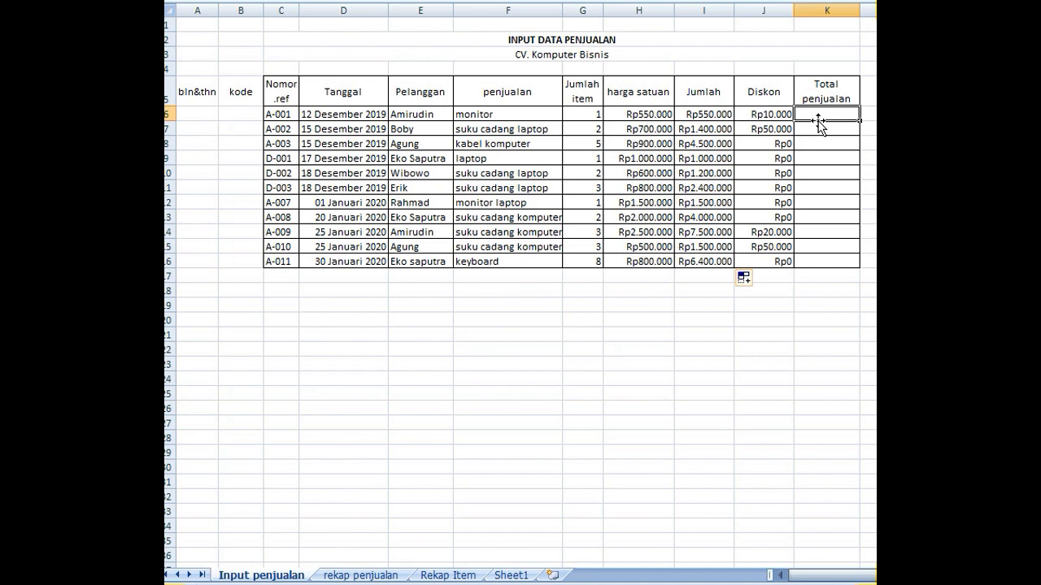
type("=")
left_click(697, 113)
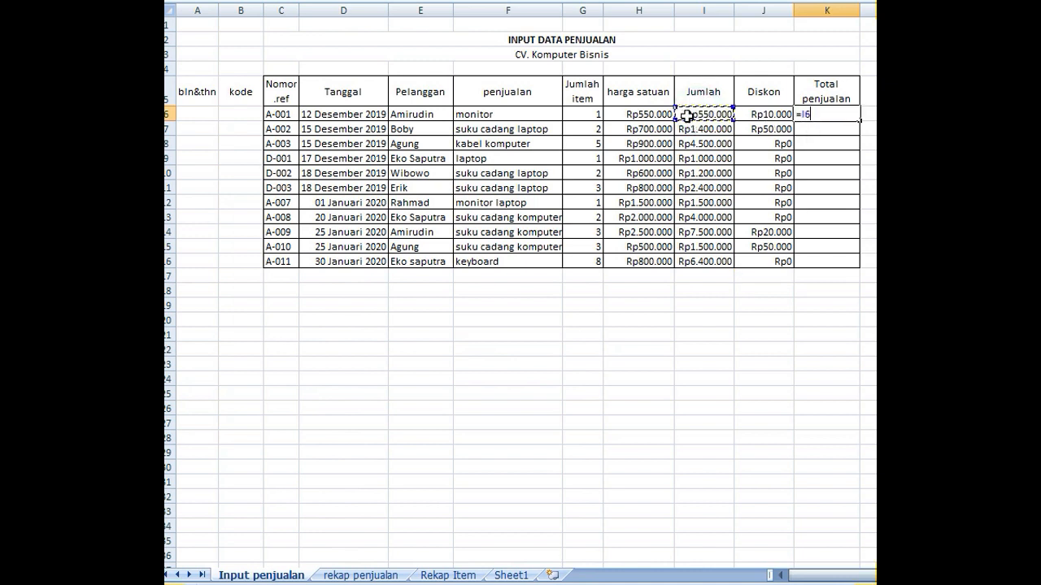
type("-")
left_click(764, 114)
key("Return")
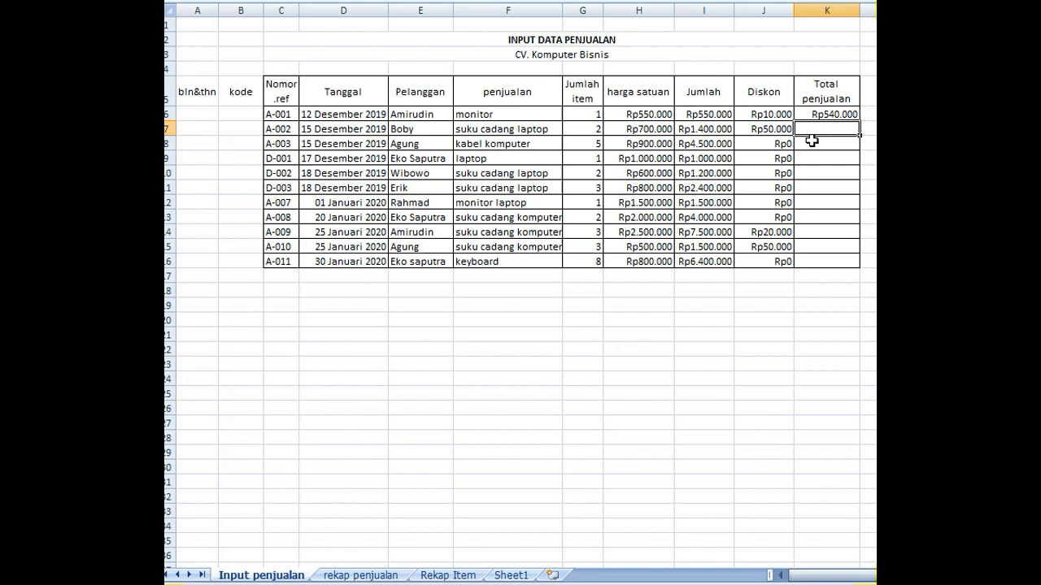
left_click(847, 114)
left_click_drag(860, 123, 858, 269)
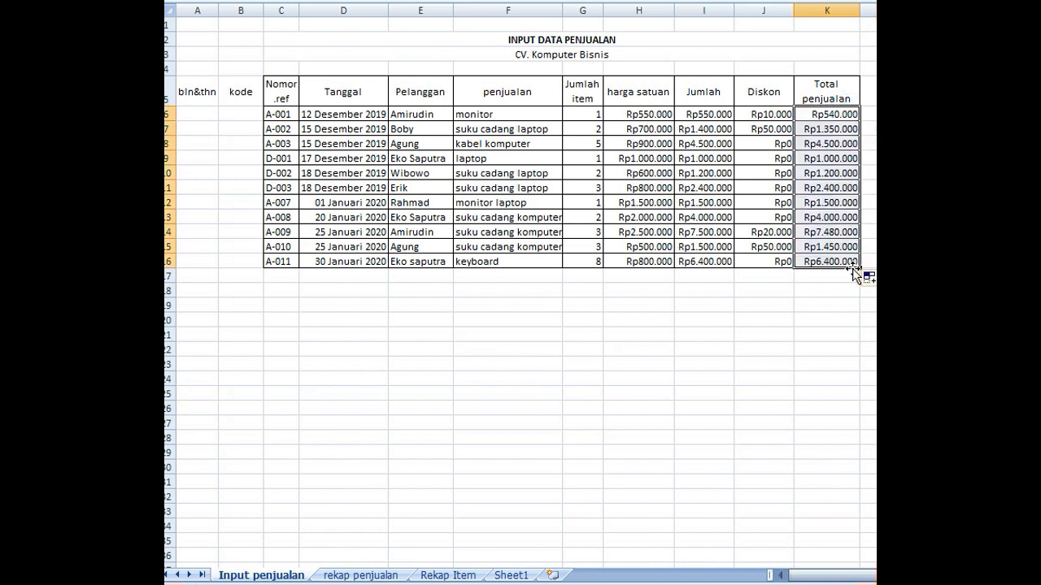
left_click(653, 297)
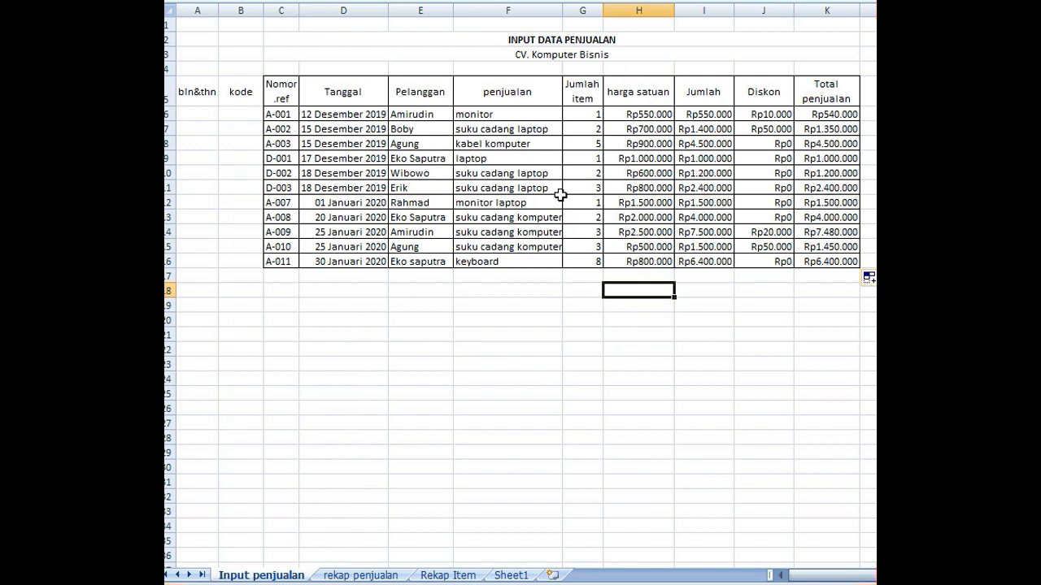
- Enter the formula =month(D6)&year(D6) in A6 to combine the sale date's month and year in the bln&thn column
left_click(199, 114)
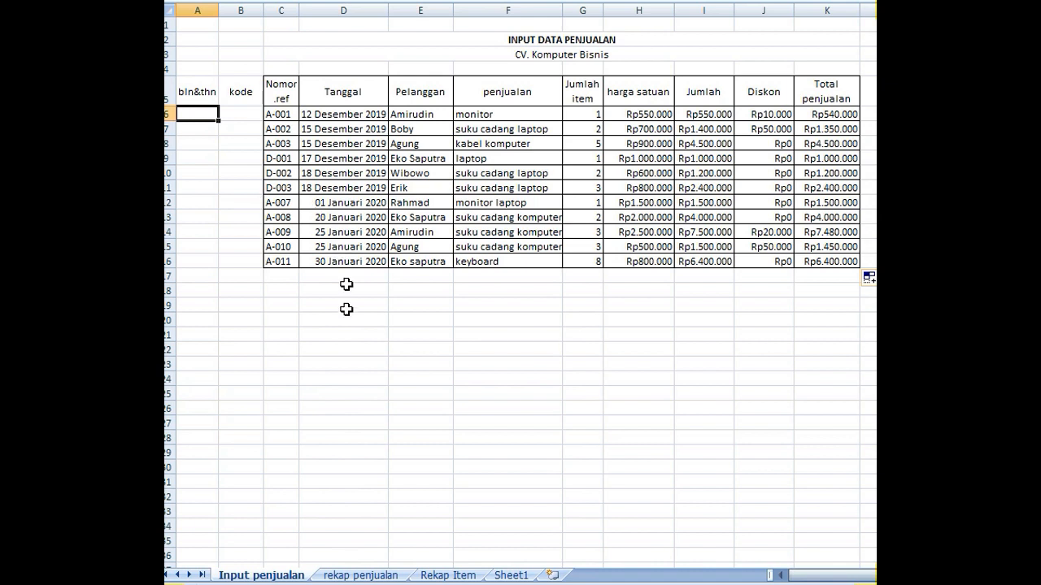
type("=")
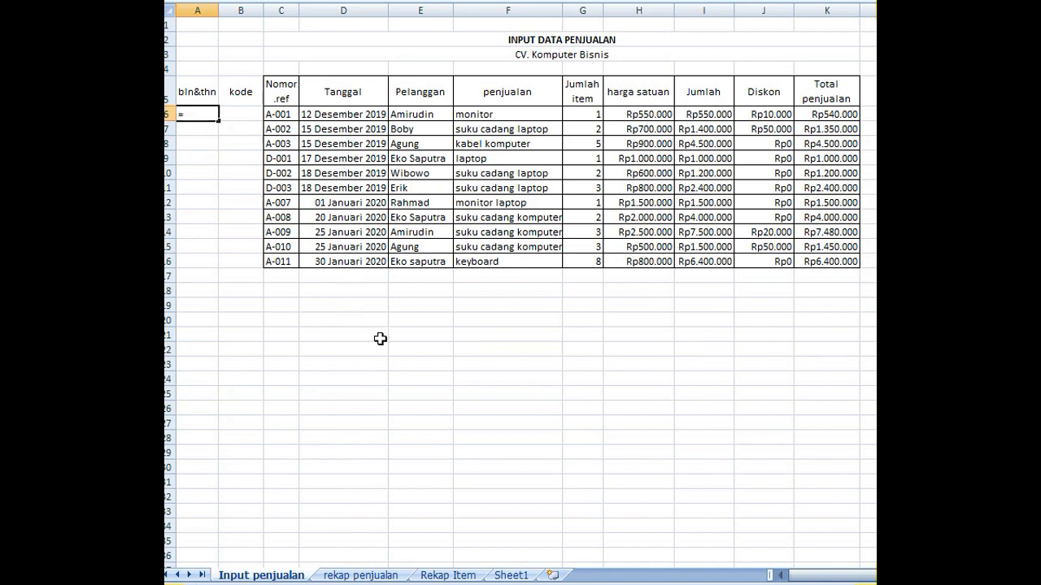
type("mon")
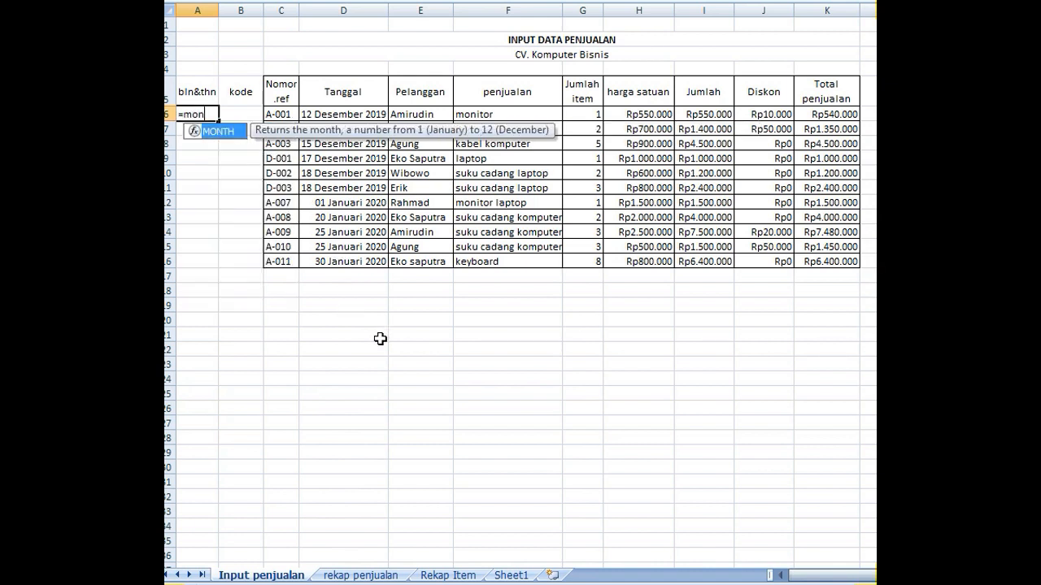
type("th(")
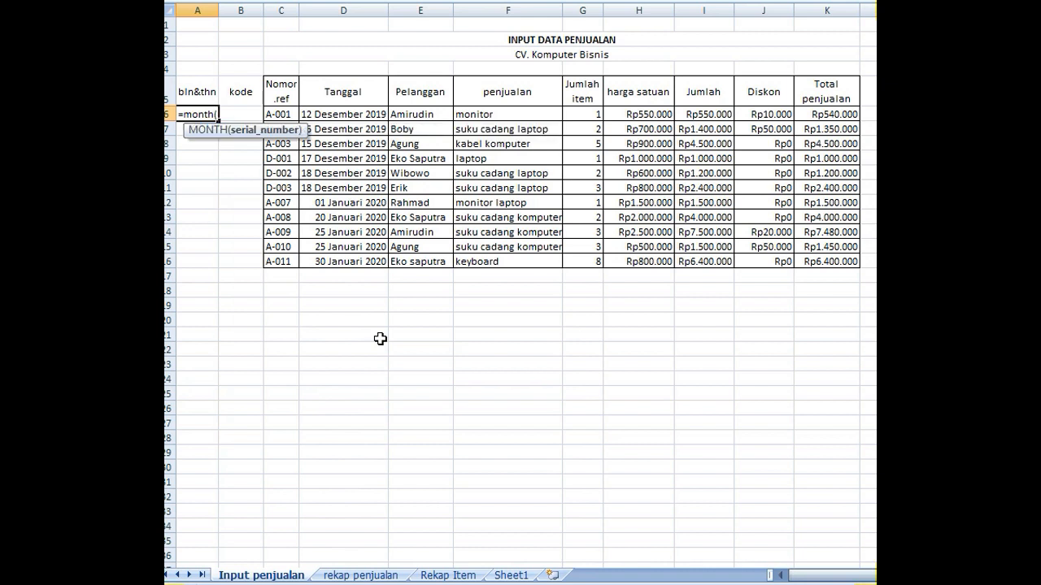
left_click(348, 112)
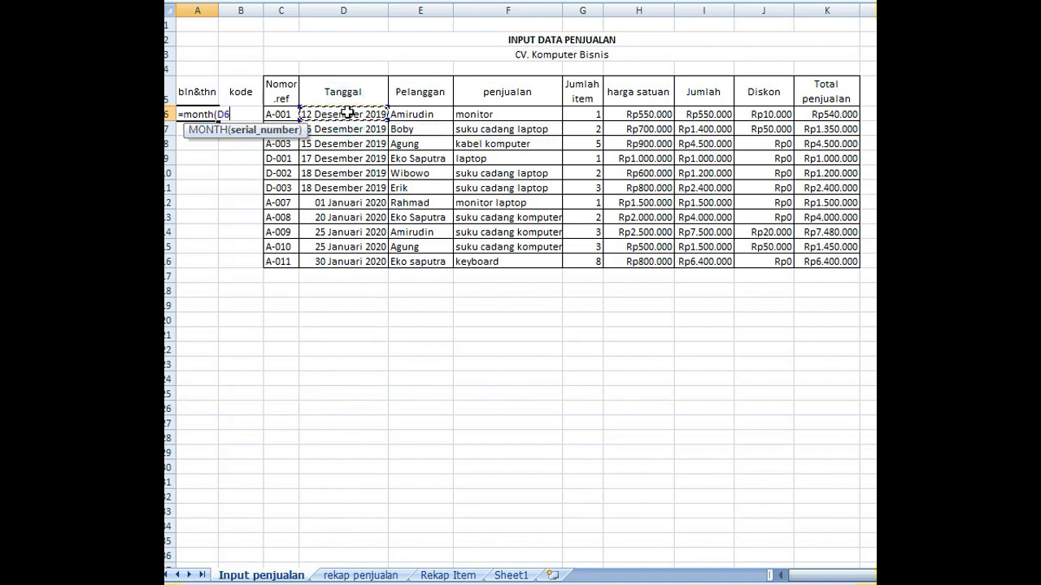
type(")")
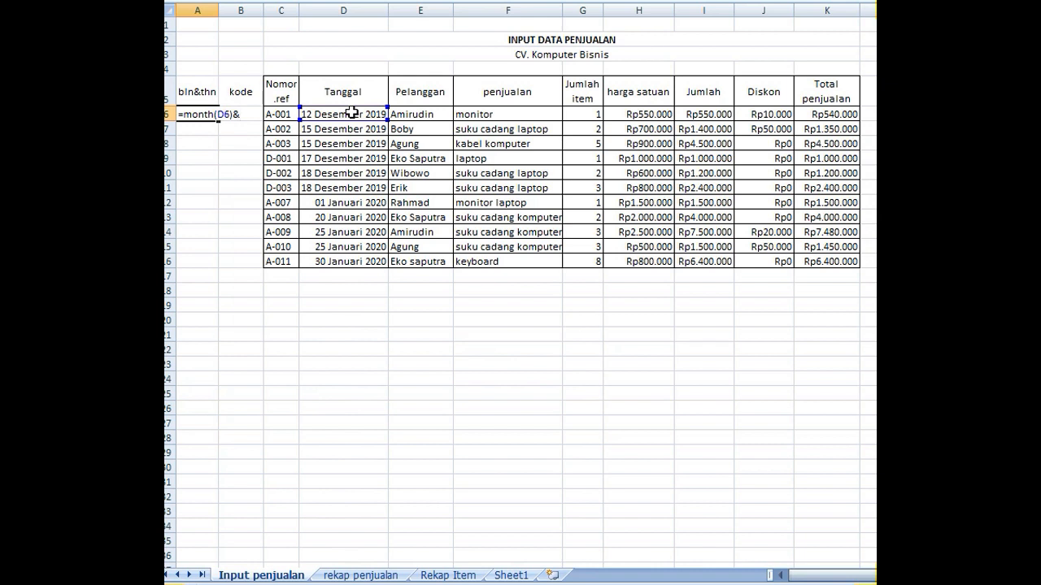
type("&year(")
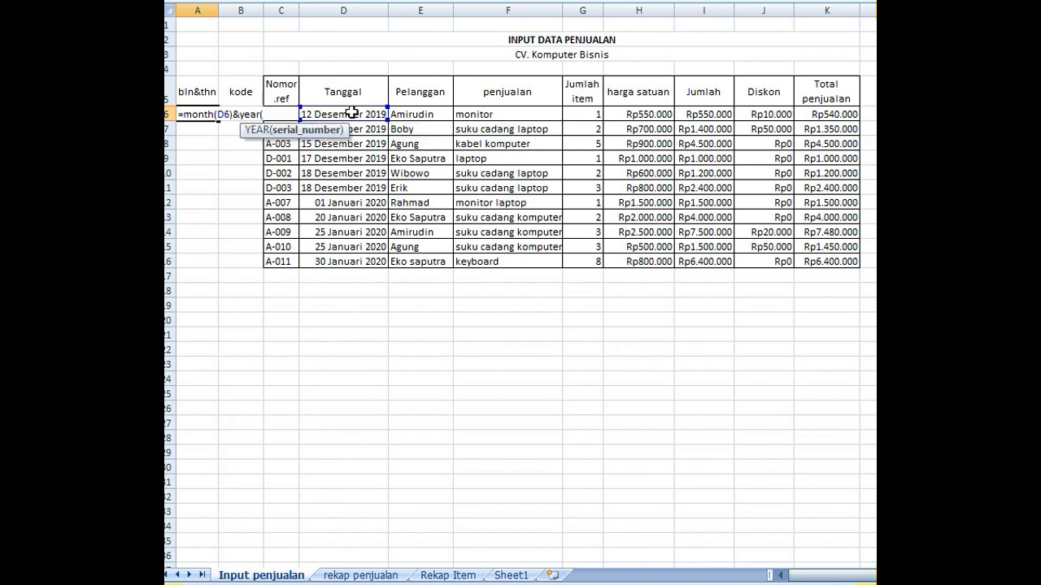
left_click(366, 113)
type(")")
key("Return")
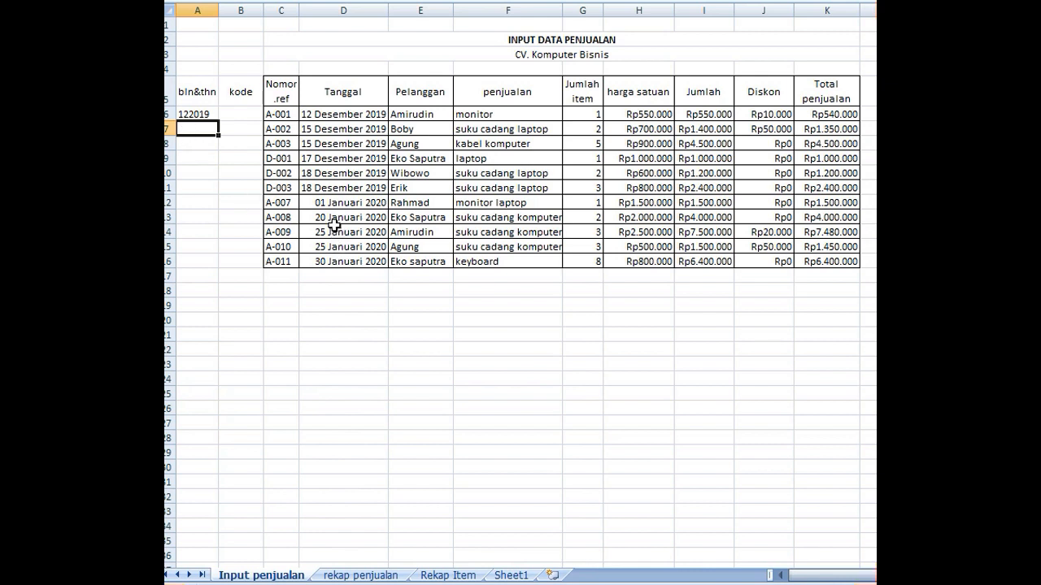
- Build the kode formula =A6&countif(A6:A6;A6) in B6 to append a running count to the month-year code
scroll(334, 225, "up", 4)
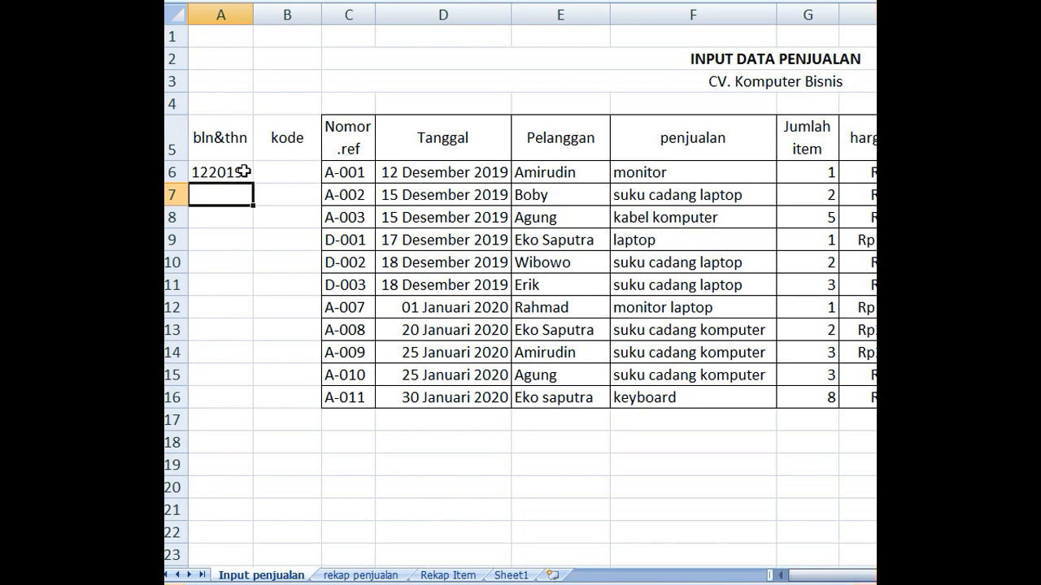
scroll(244, 170, "down", 2)
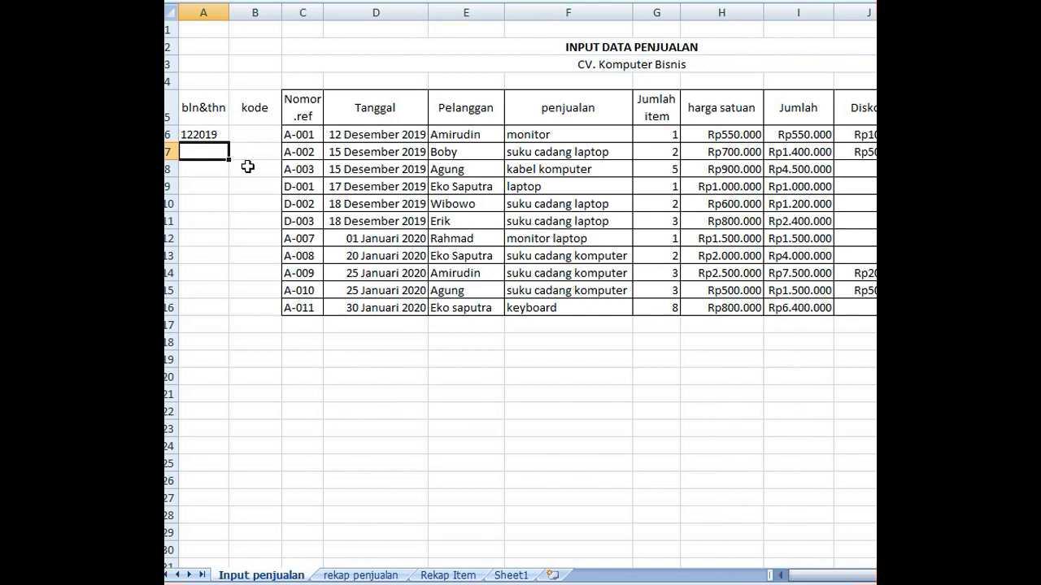
scroll(249, 163, "up", 2)
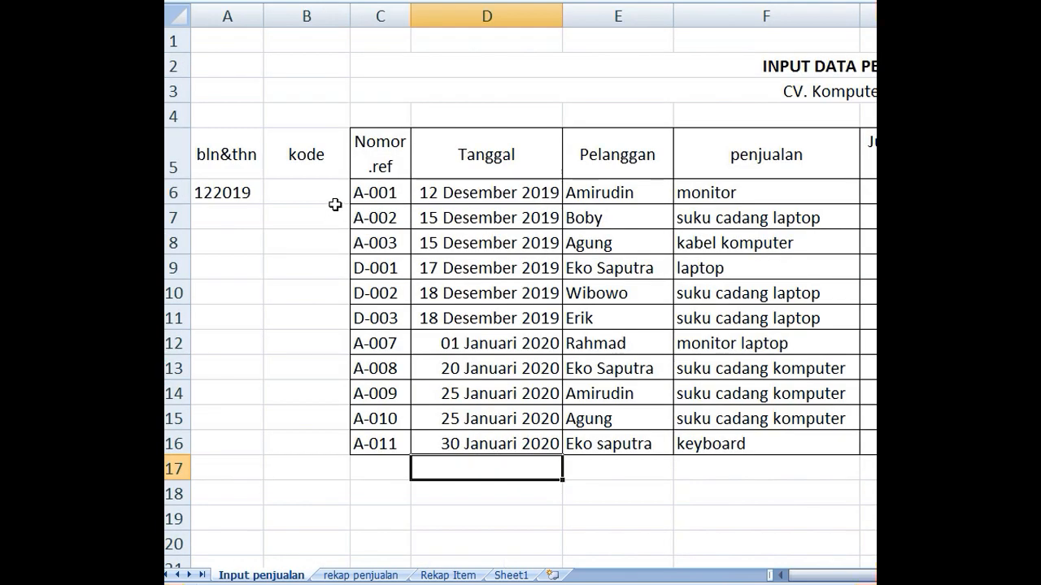
left_click(311, 194)
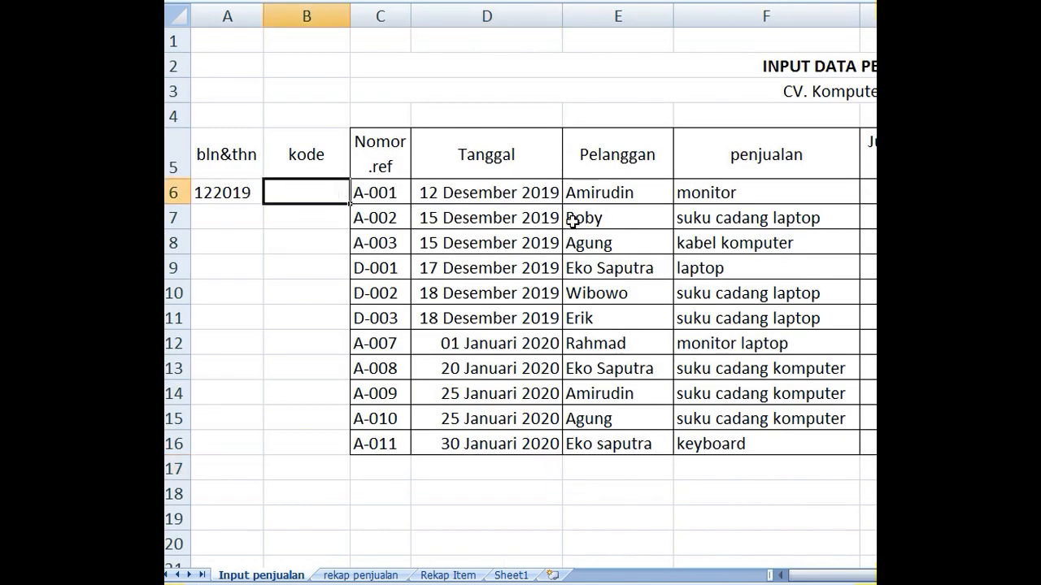
type("=")
left_click(230, 192)
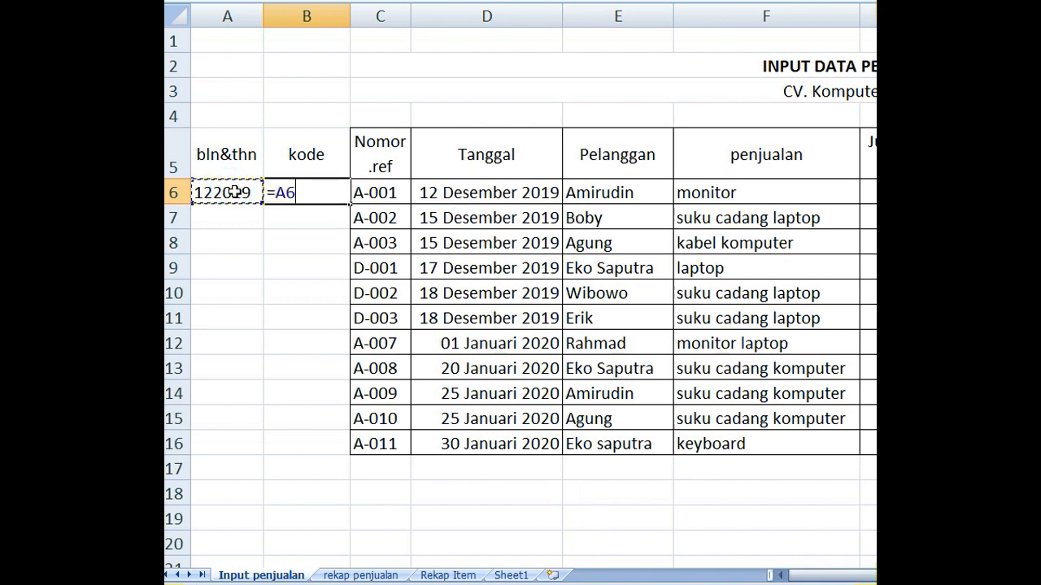
type("&")
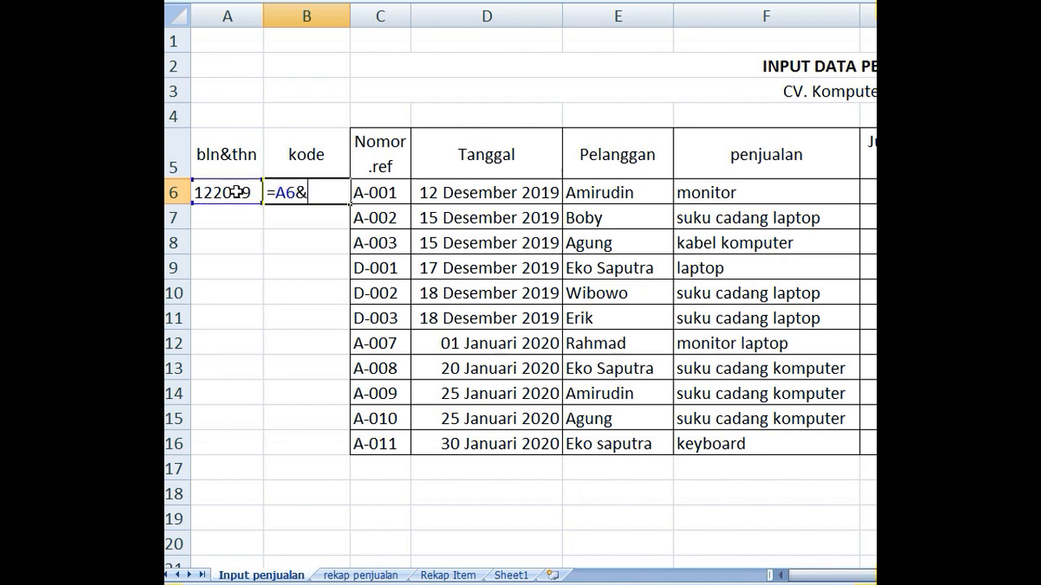
type("count")
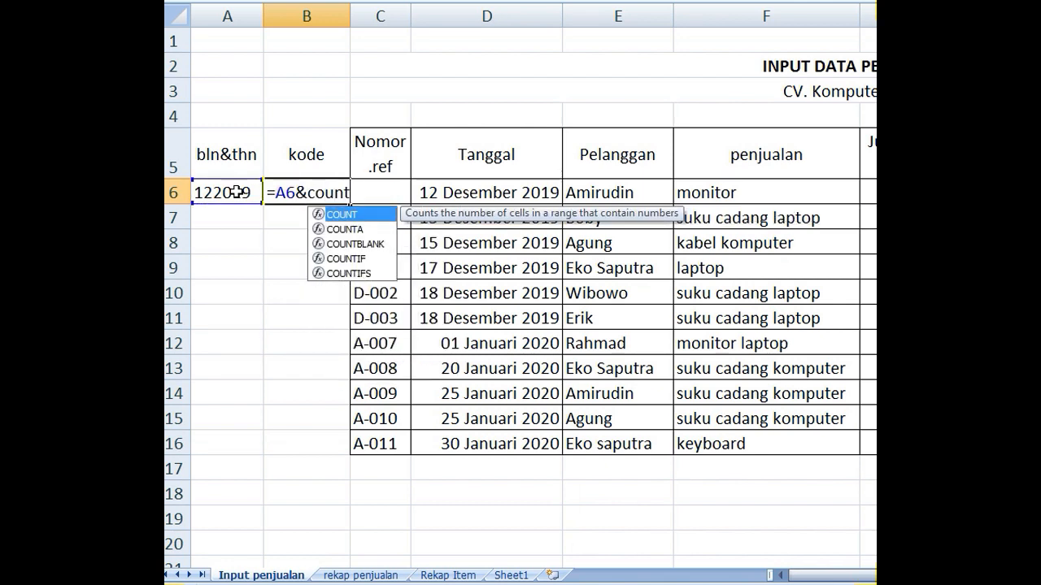
type("if(")
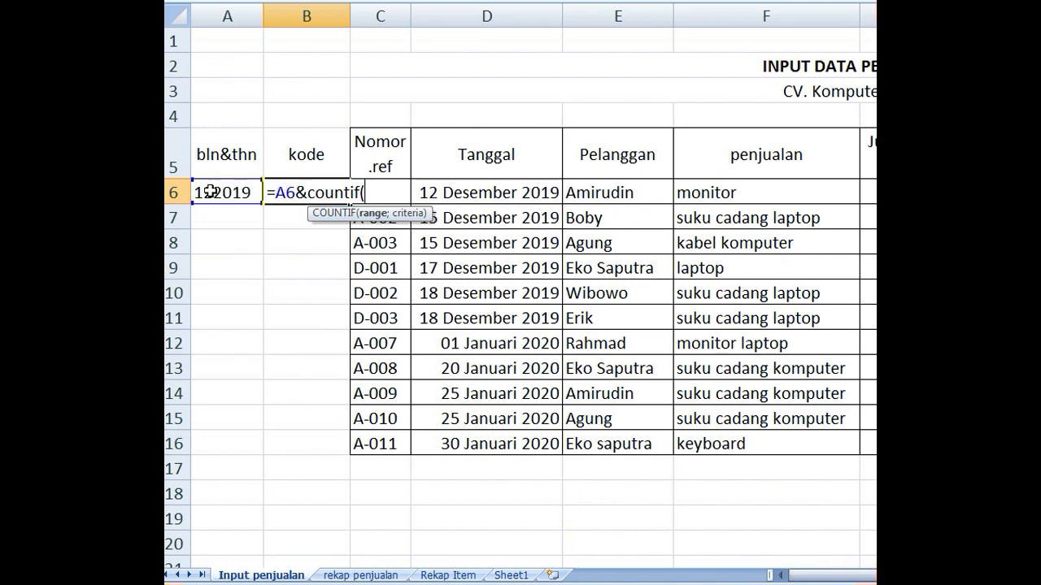
left_click(209, 192)
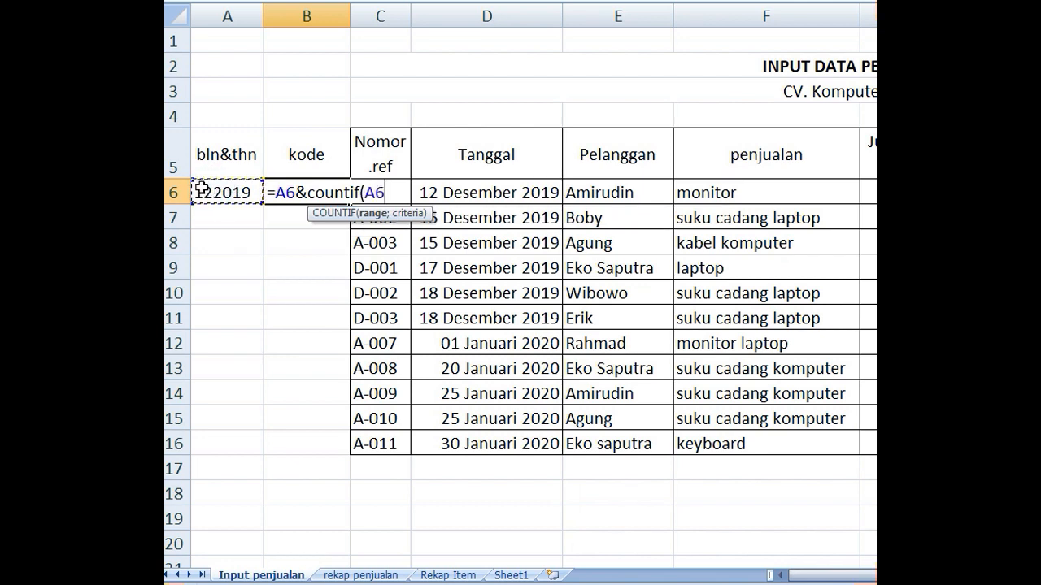
type(":")
left_click(200, 189)
type(";")
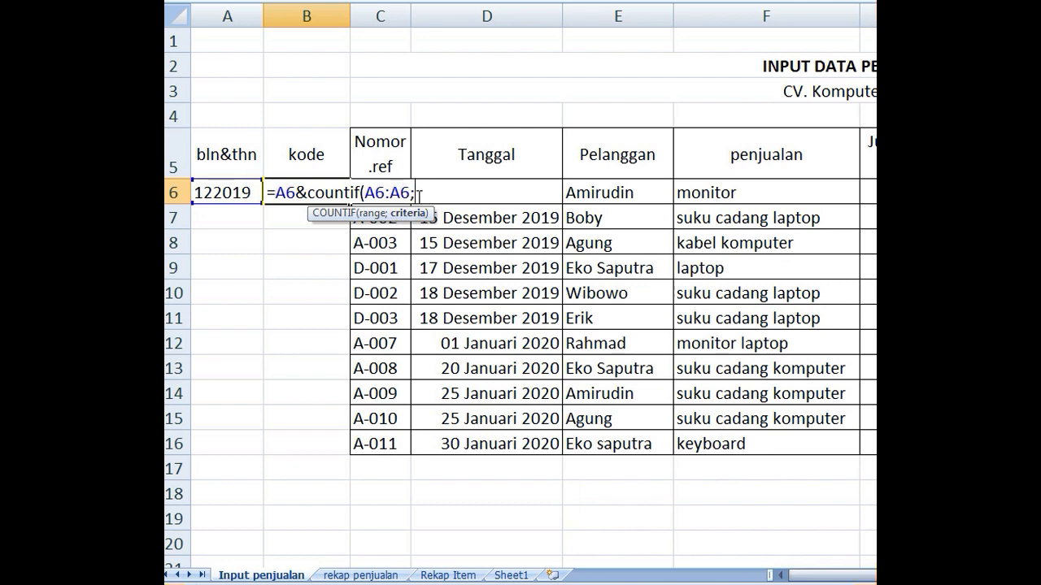
left_click(223, 193)
type(")")
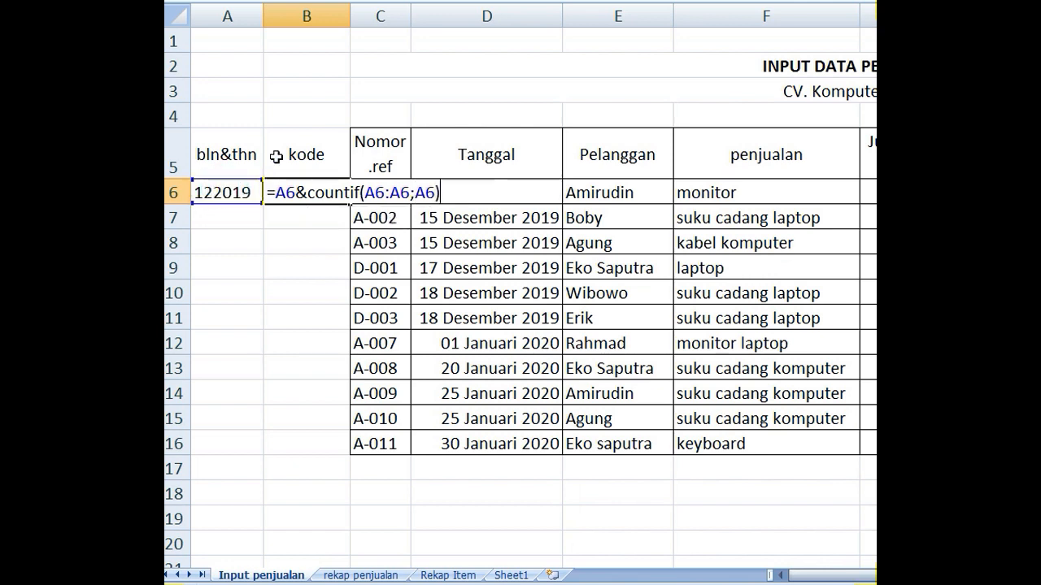
- Make the end of the COUNTIF range in B6 absolute as $A$6, and fill A6:B6 down through row 16
left_click(403, 191)
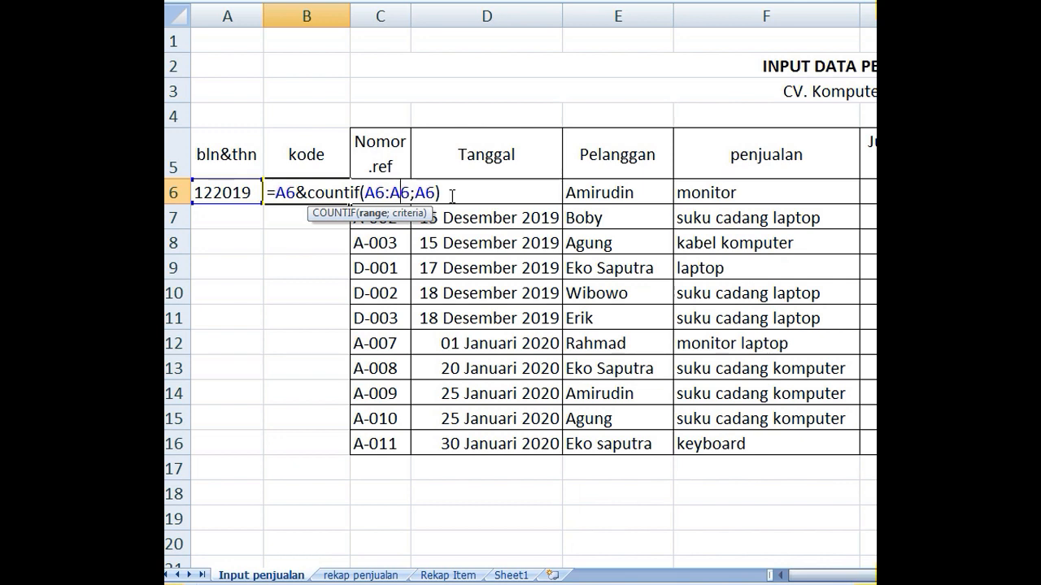
key("F4")
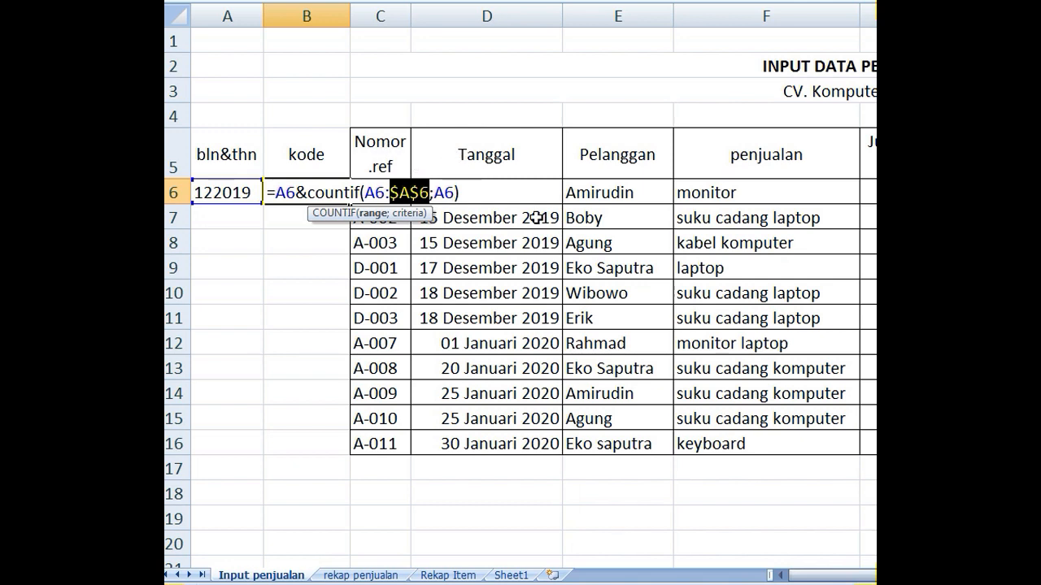
key("Return")
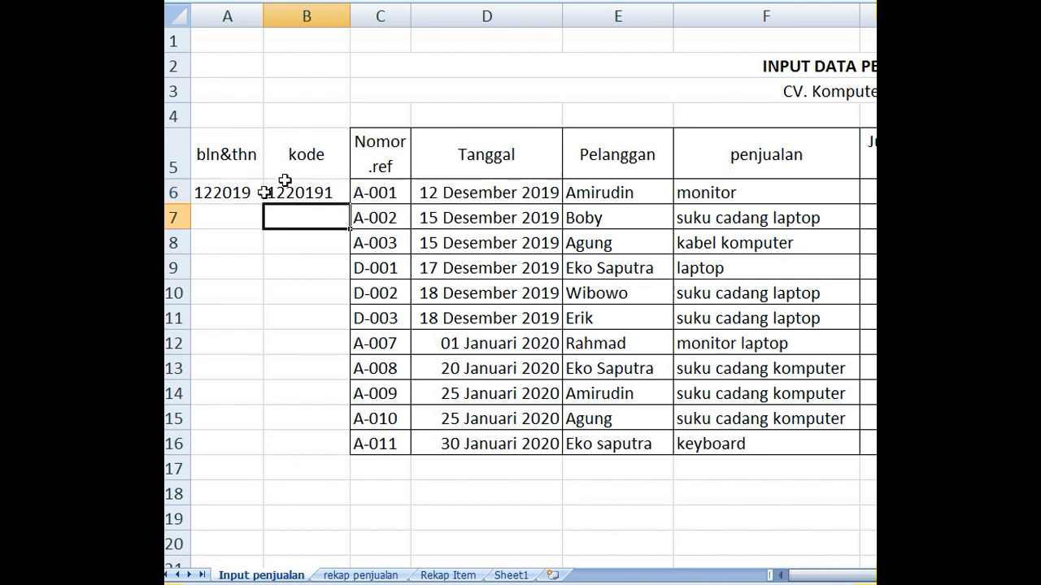
left_click_drag(241, 193, 298, 191)
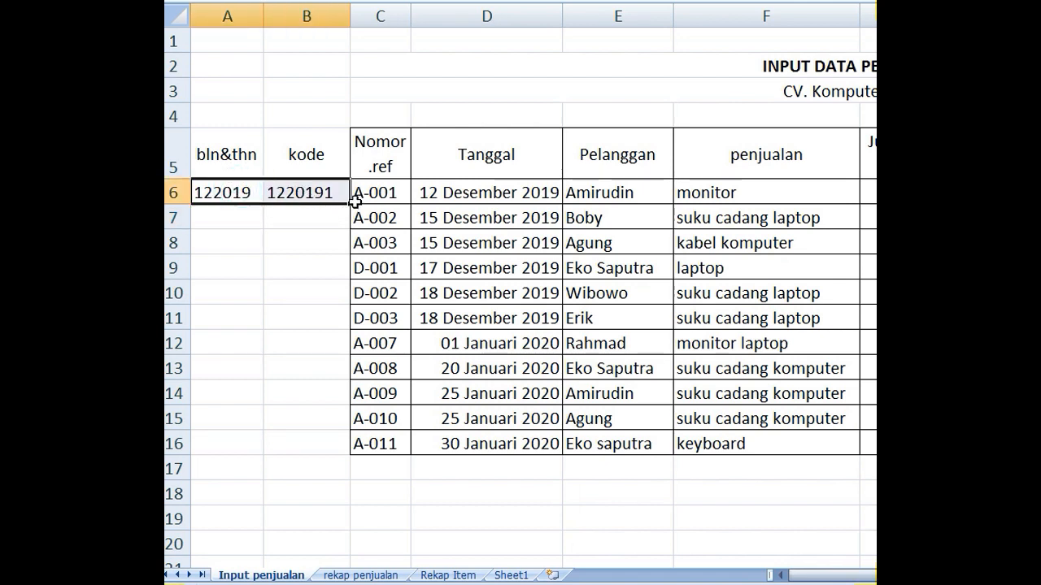
left_click_drag(351, 204, 336, 452)
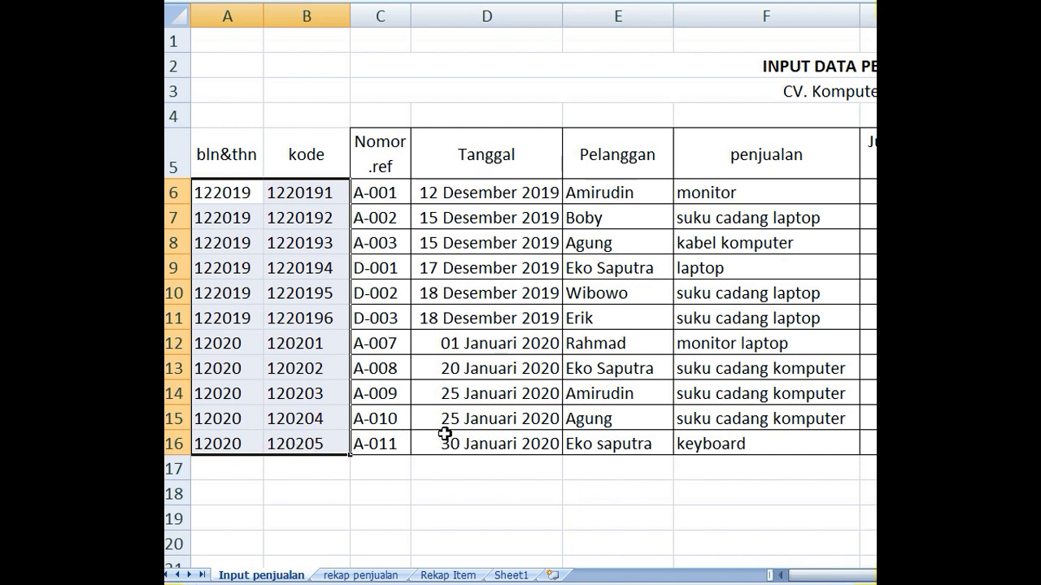
- Set the sale date in D16 to 1 February 2020 to test the bln&thn and kode formulas
left_click(470, 443)
double_click(471, 443)
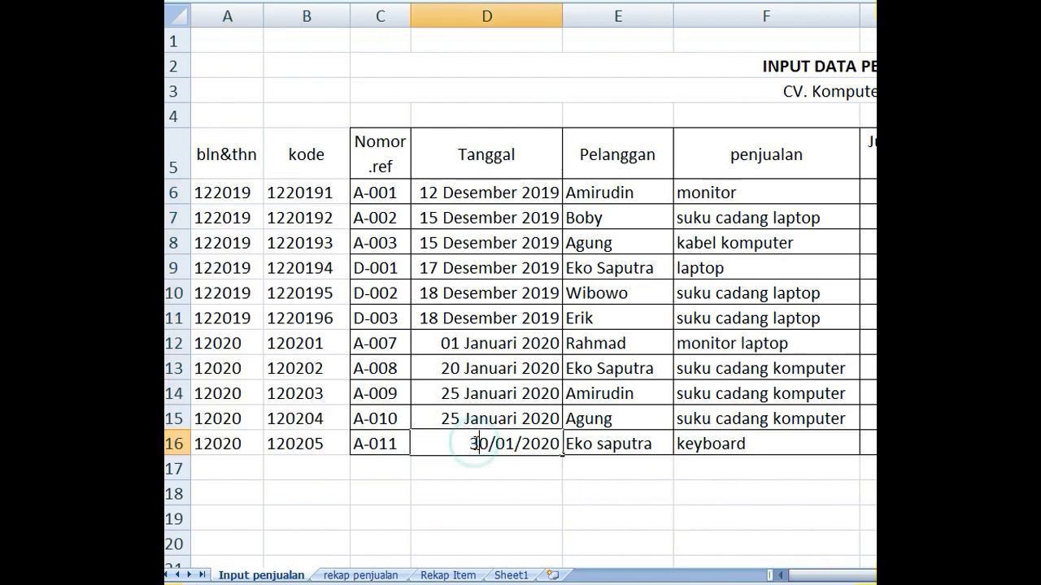
left_click(485, 442)
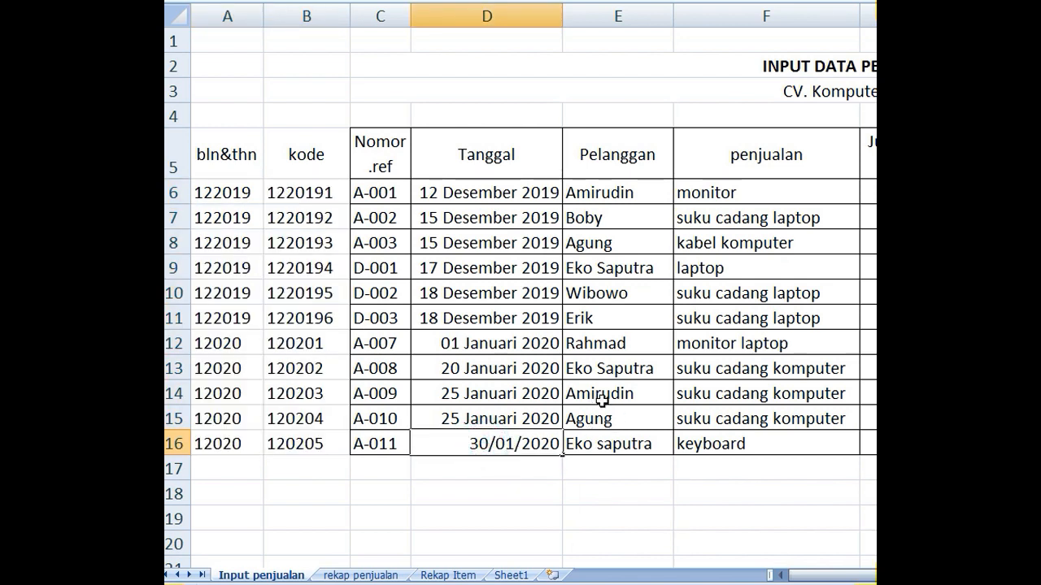
key("BackSpace")
key("BackSpace")
type("1")
key("BackSpace")
type("2")
key("Return")
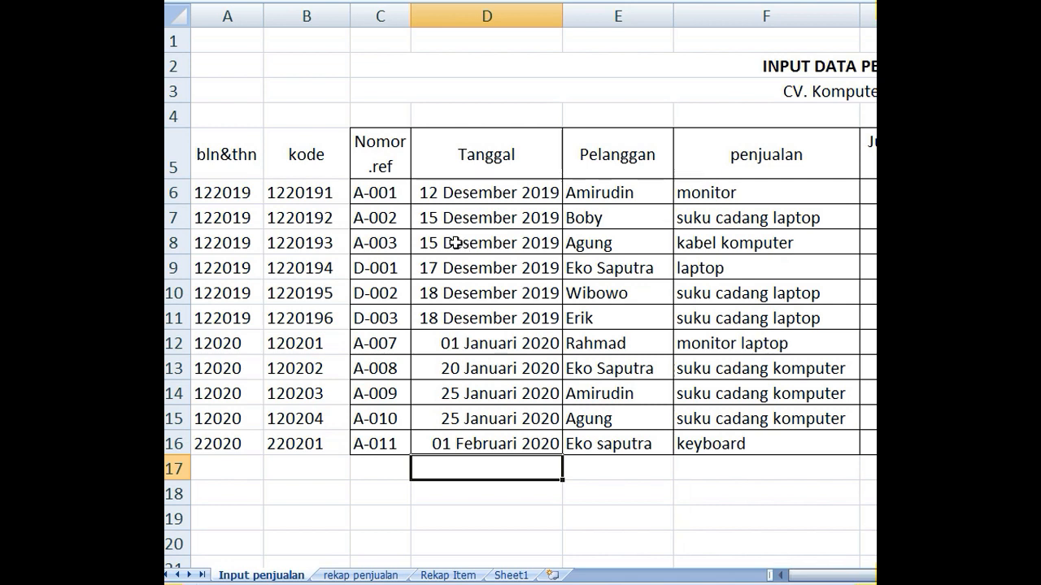
- On the rekap penjualan sheet, enter a TEXT formula in D2 that formats C2*29 as the full month name
scroll(453, 241, "down", 3)
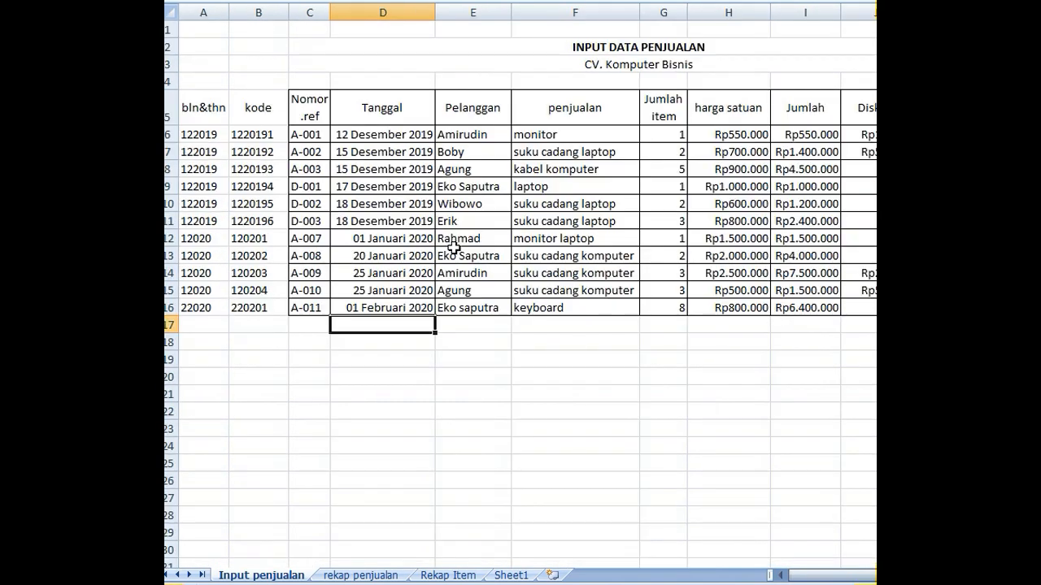
scroll(457, 256, "down", 1)
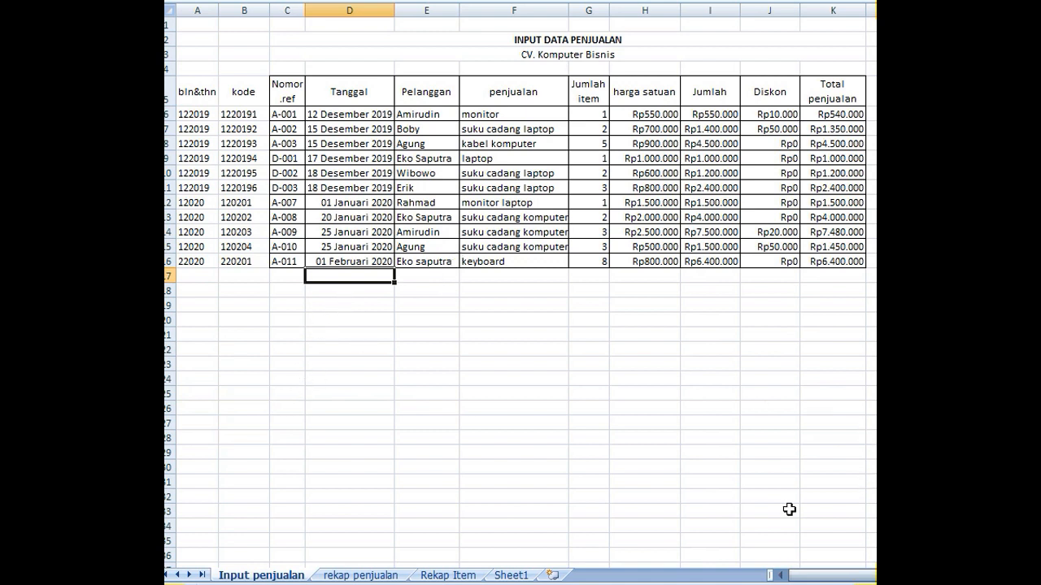
left_click(360, 575)
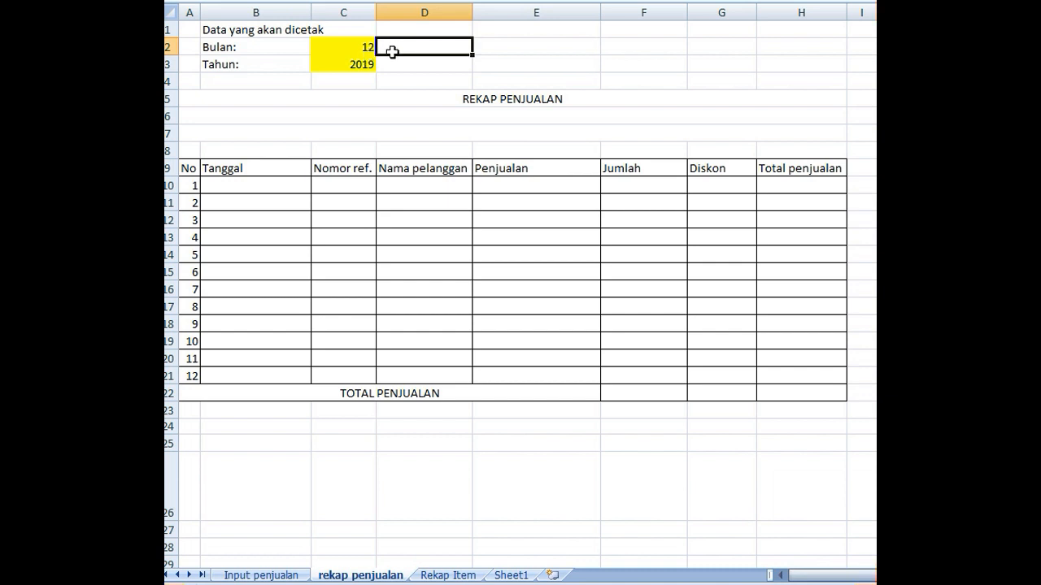
key("alt+Tab")
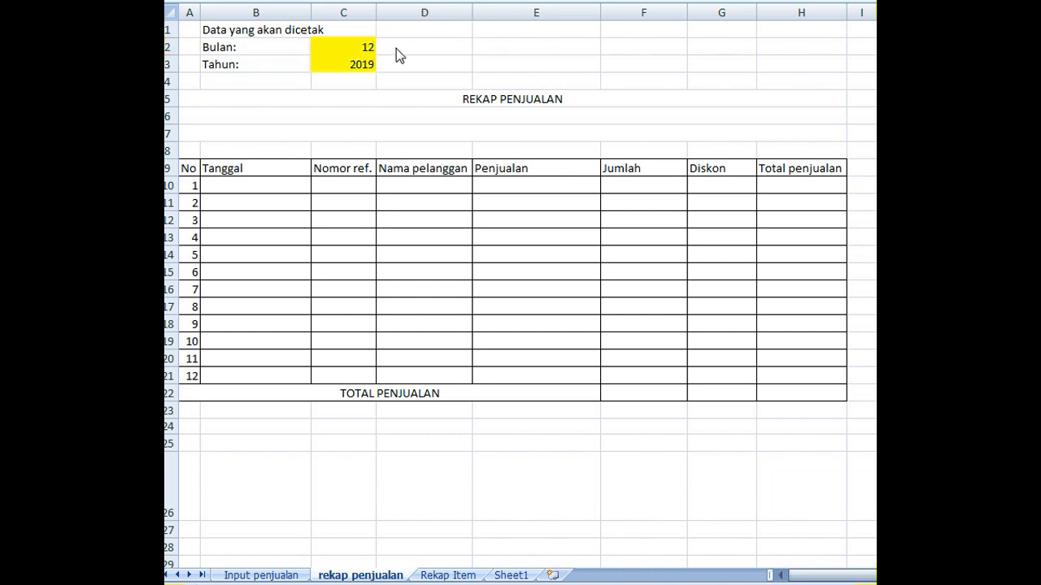
left_click(396, 47)
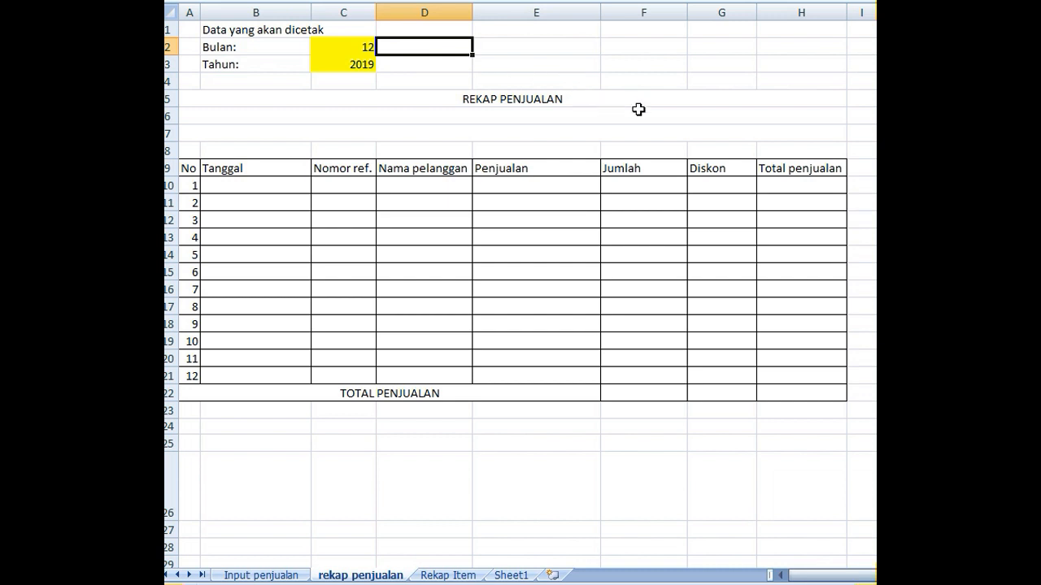
type("=text")
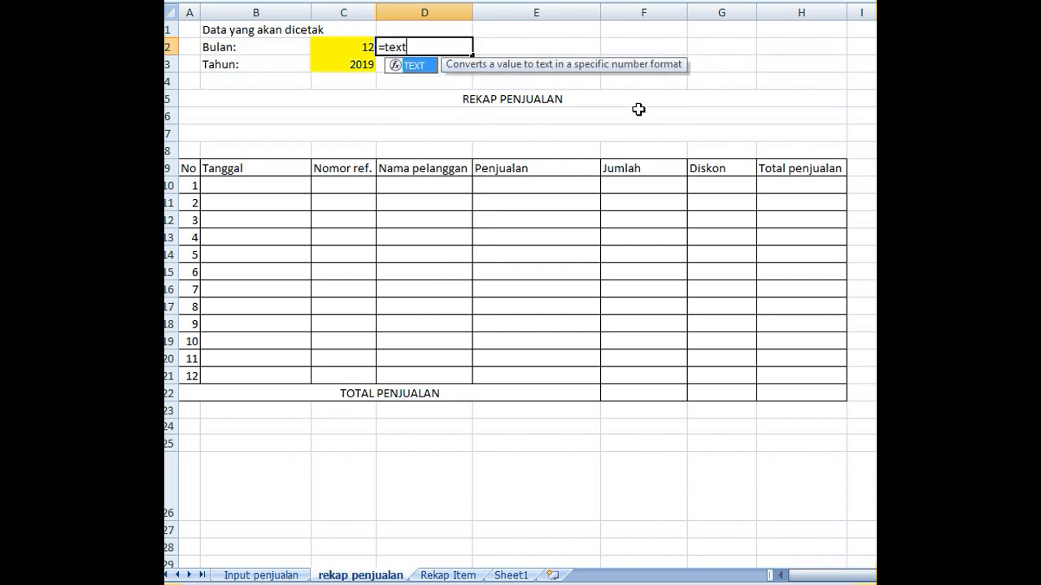
type("(")
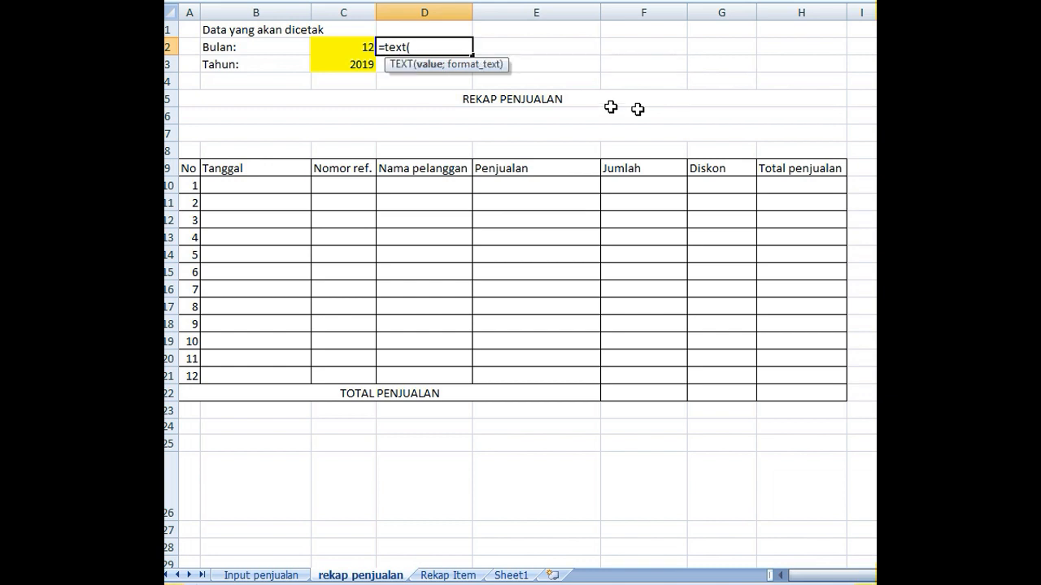
left_click(334, 44)
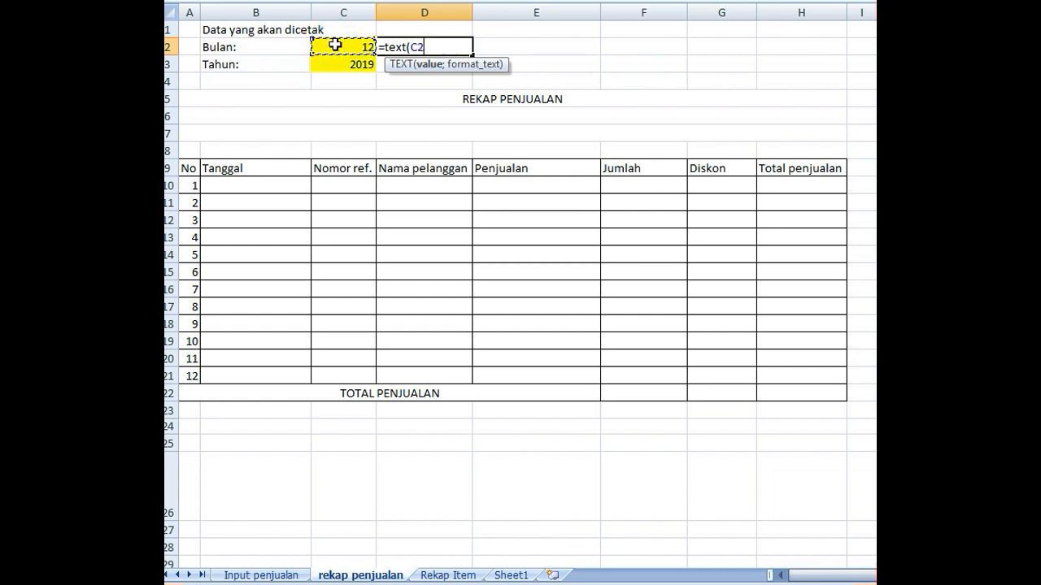
type("*29;")
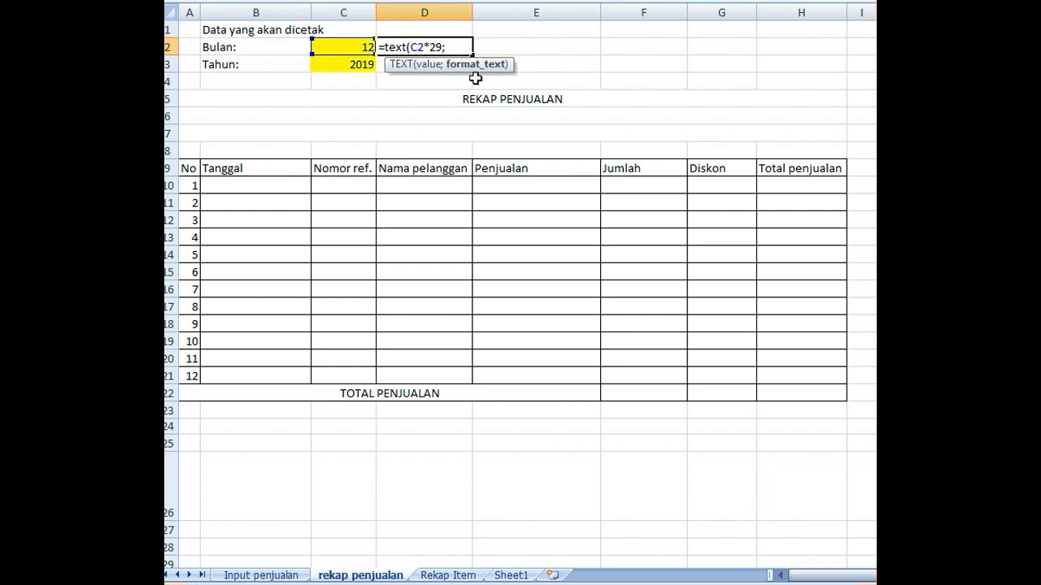
type("\"")
type("mmmm")
key("Return")
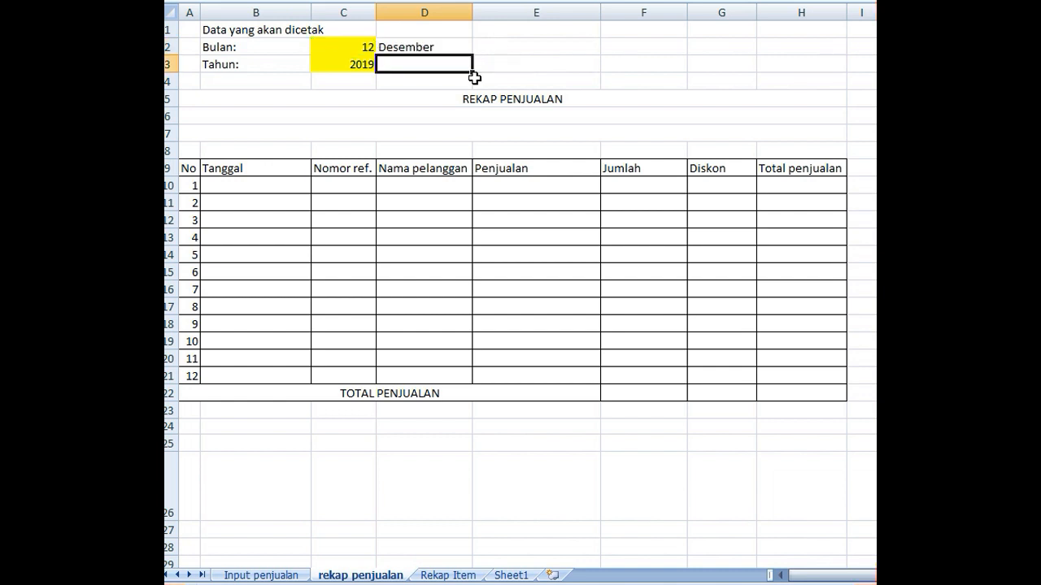
- Test the month name formula by entering 1 and 3 for Bulan in C2, and set Bulan back to 12
left_click(354, 45)
type("1")
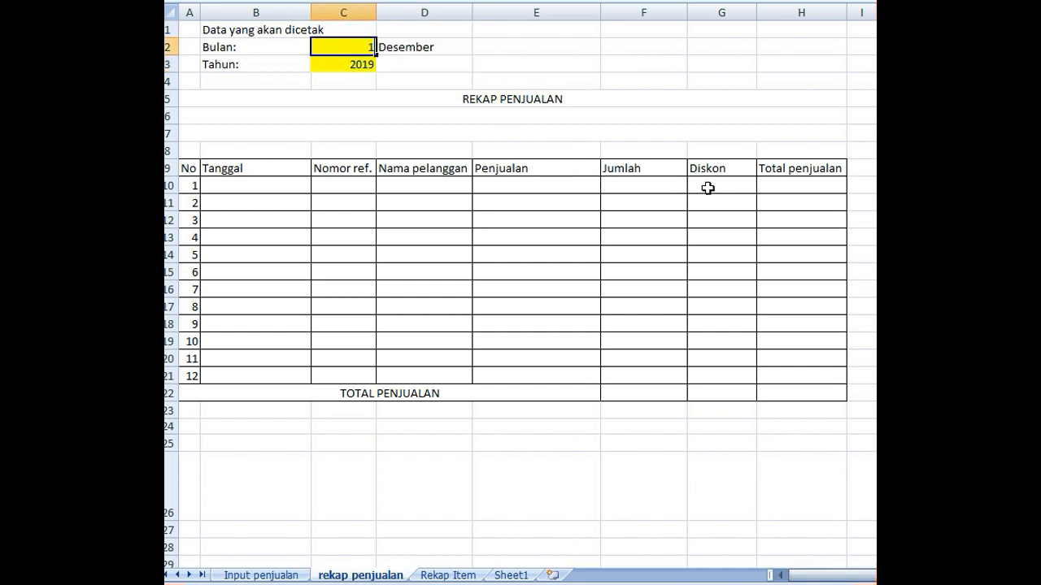
key("Return")
key("Up")
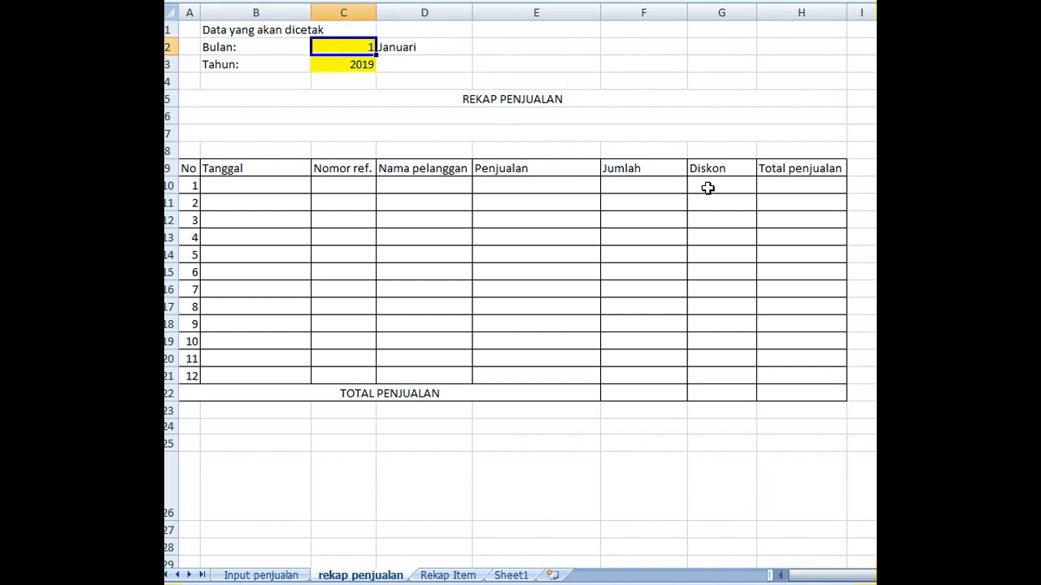
type("3")
key("Return")
key("Up")
type("12")
key("Return")
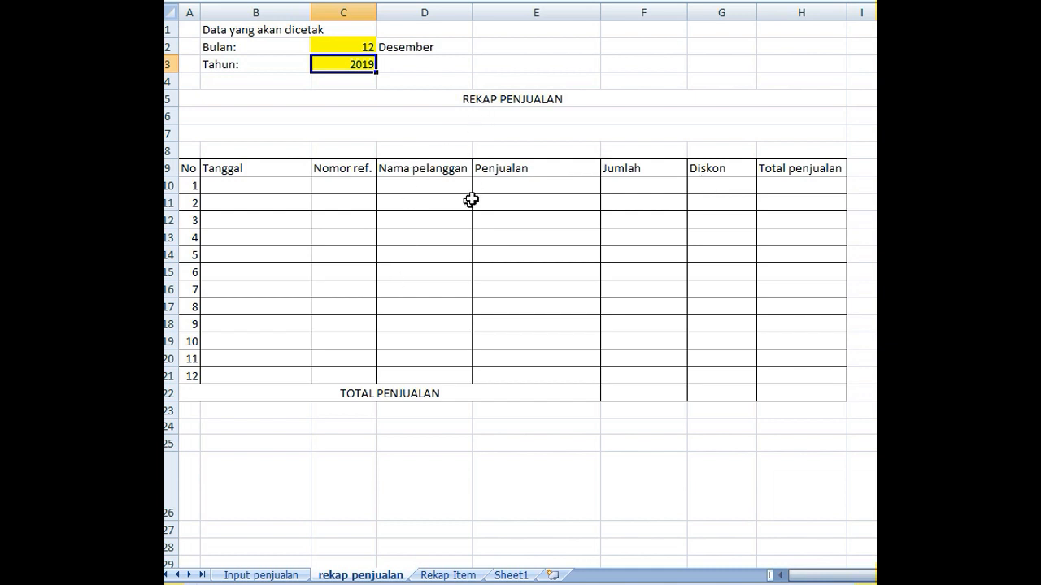
- In the merged row 6 under the REKAP PENJUALAN title, enter the formula ="bulan "&D2
left_click(504, 116)
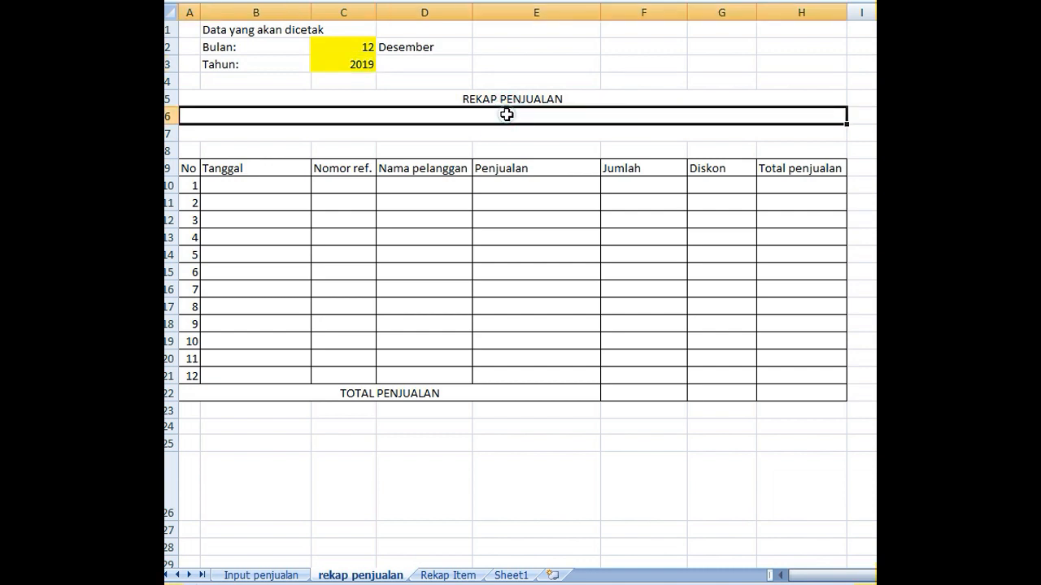
double_click(509, 116)
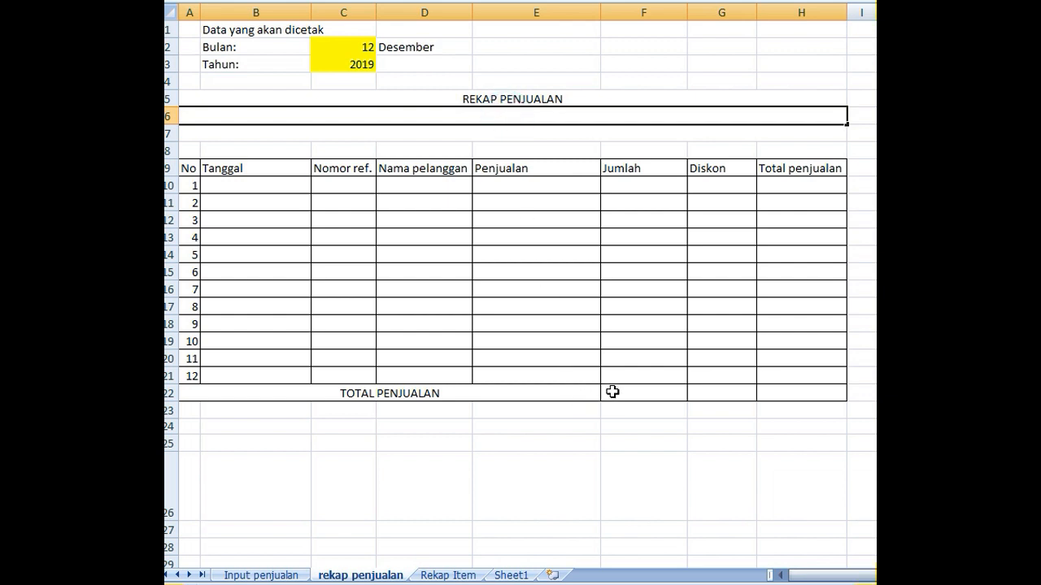
type("=\"bulan \"&")
left_click(427, 47)
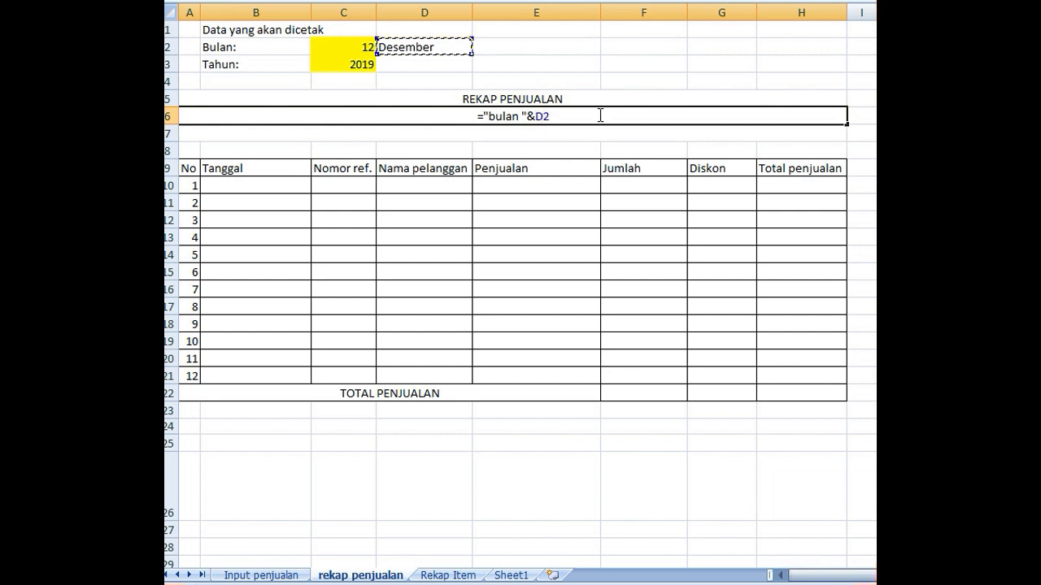
key("Return")
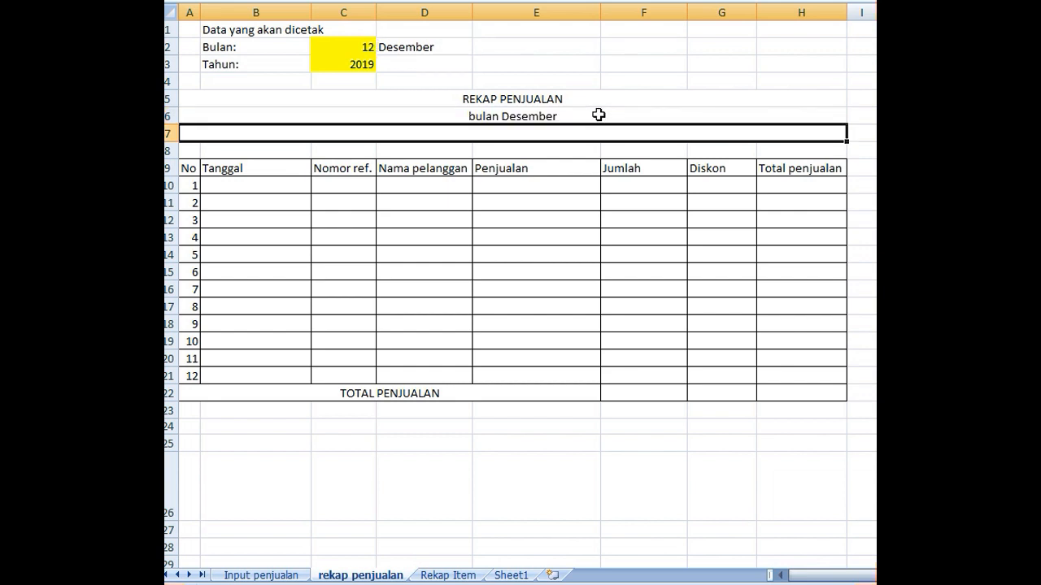
- Set Bulan in C2 to 1 to test the month subtitle
left_click(353, 45)
type("1")
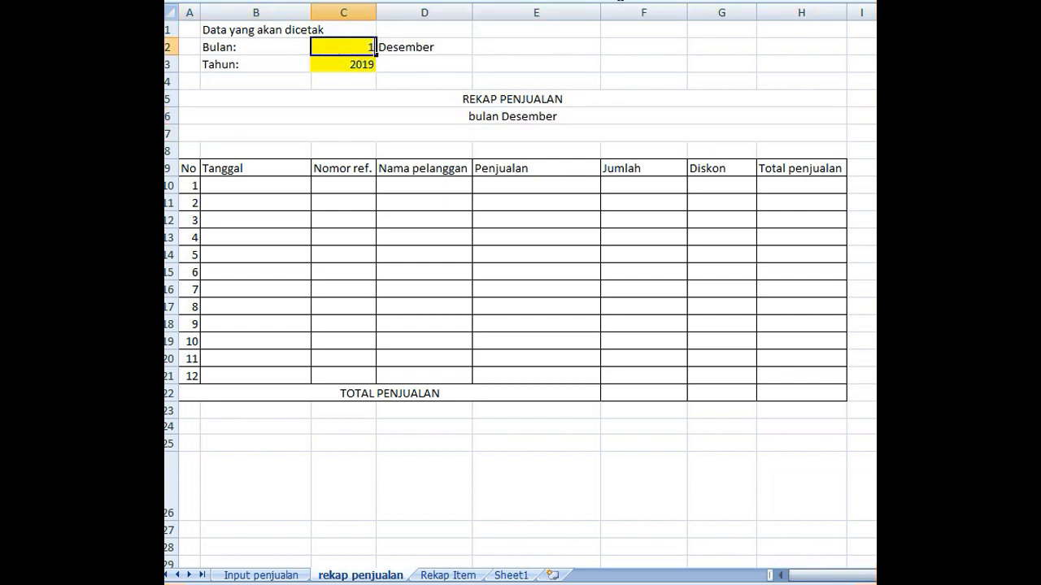
key("Return")
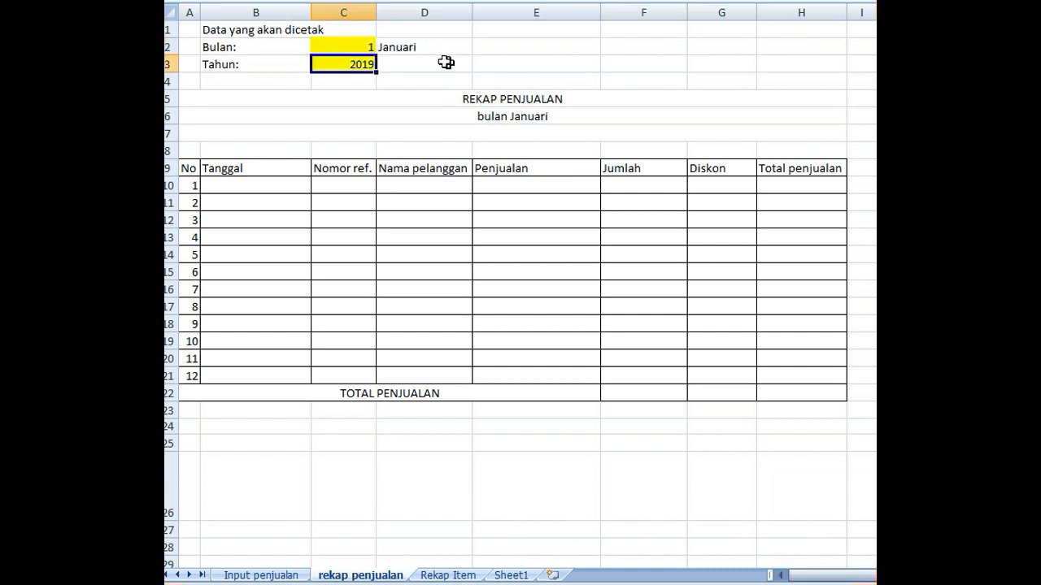
- In the merged row 7 below the month subtitle, enter the formula ="tahun "&C3
left_click(539, 132)
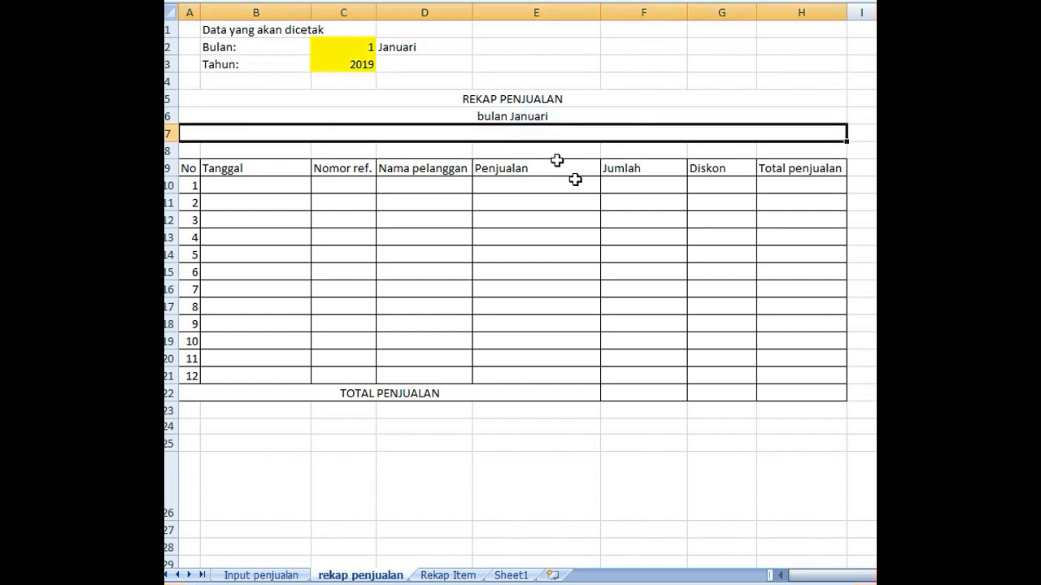
type("=")
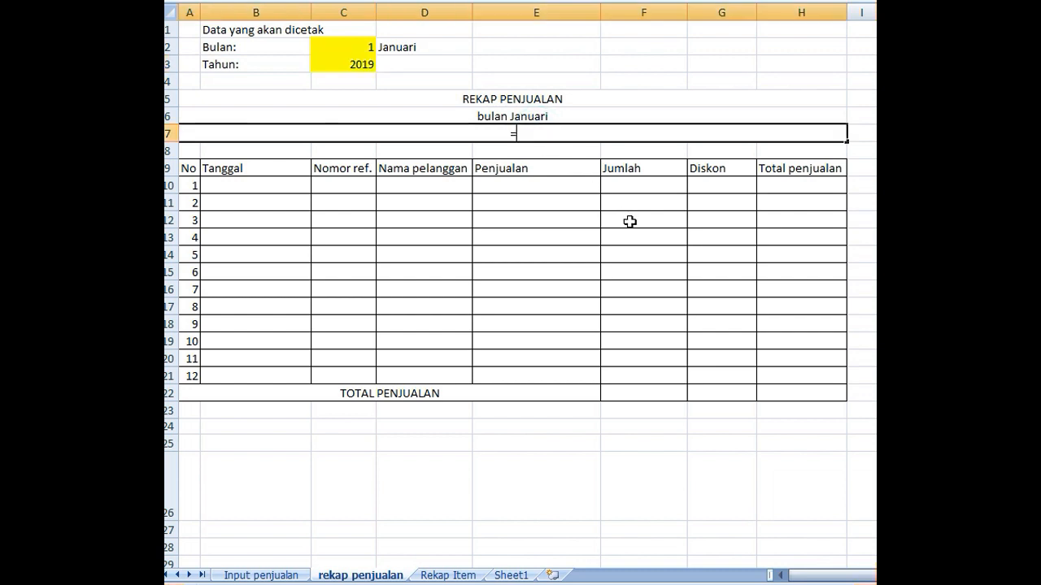
type("\"tahun \"&")
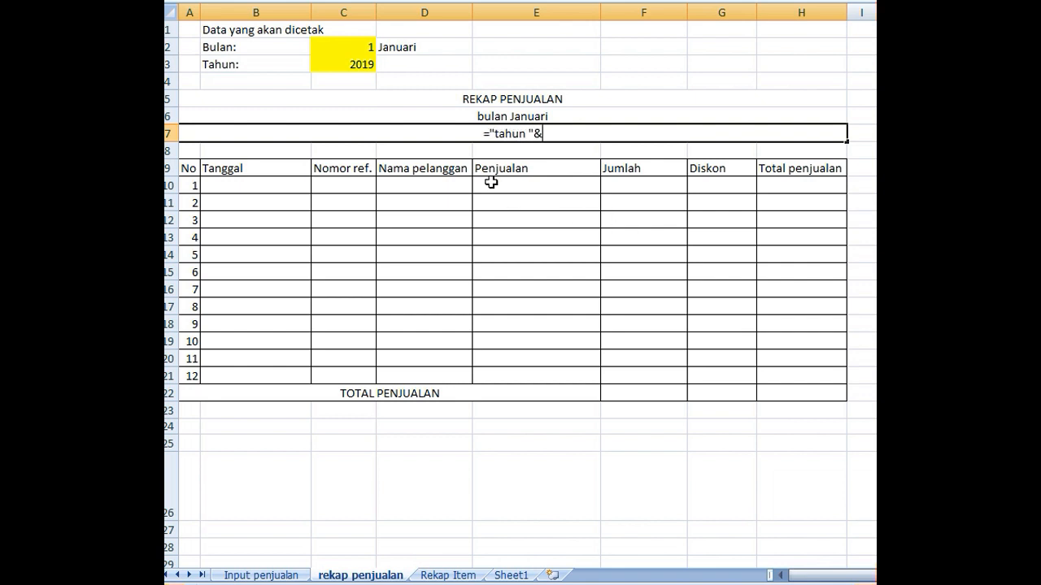
left_click(335, 62)
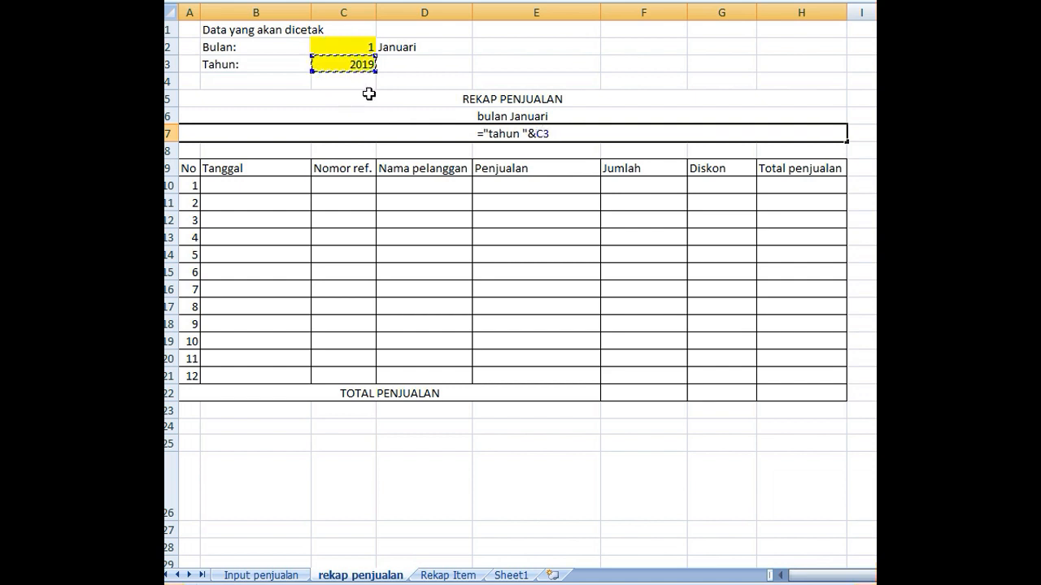
key("Return")
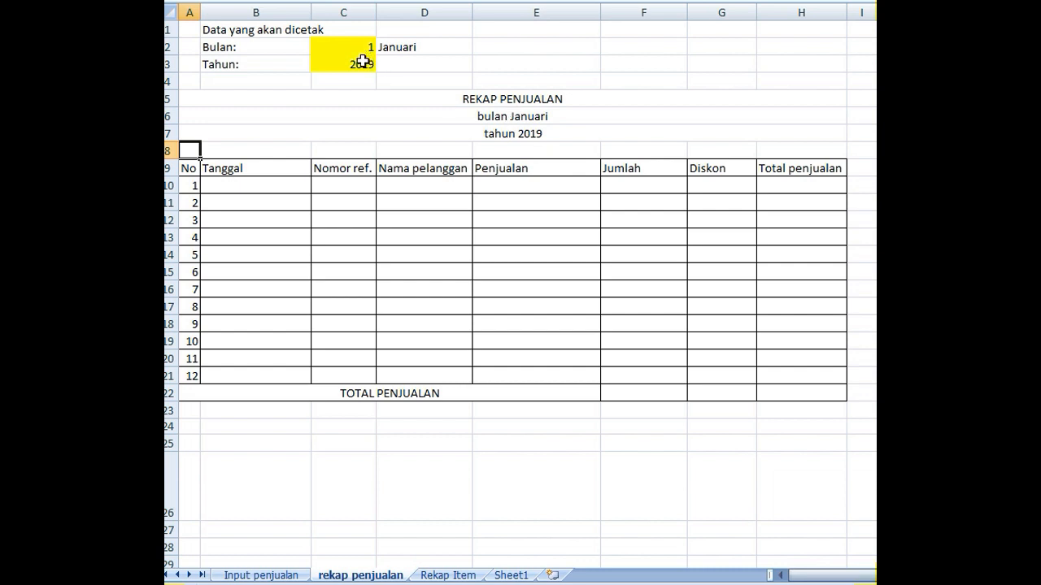
left_click(344, 46)
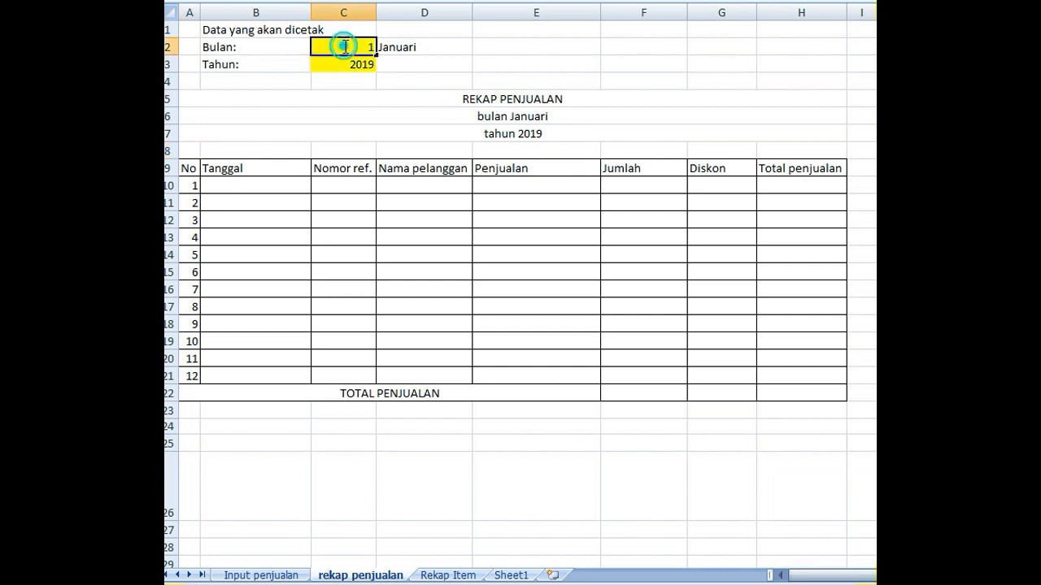
left_click(348, 63)
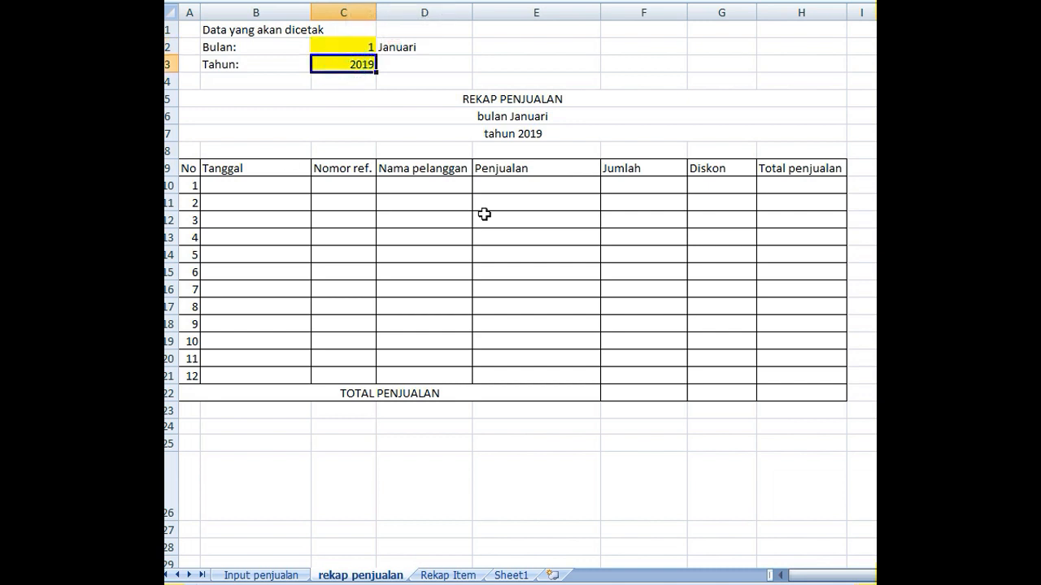
left_click(345, 45)
left_click(356, 64)
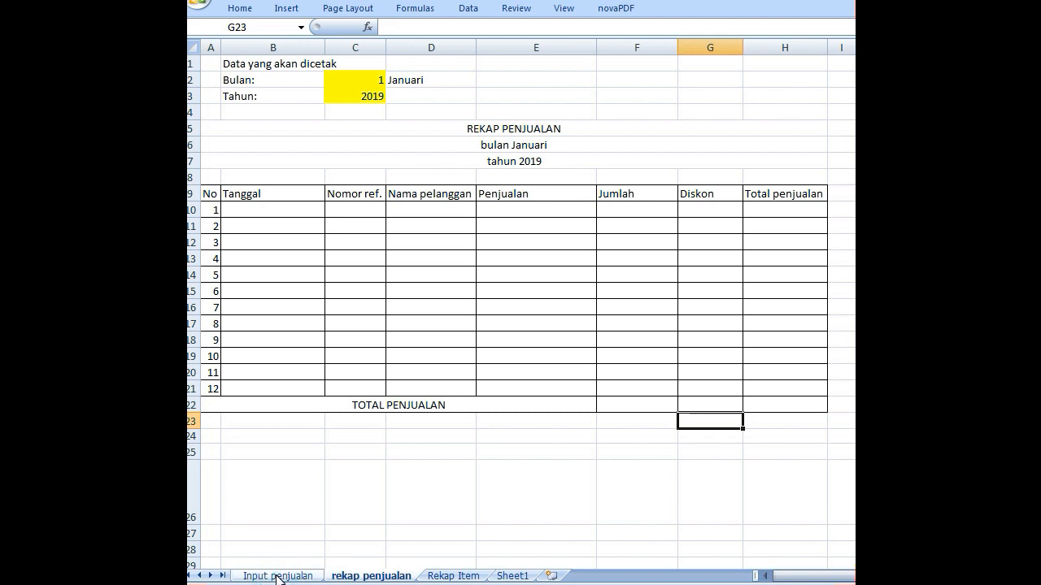
- On the Input penjualan sheet, define the workbook-level name data_penjualan for the range B5:K16, starting from the kode column
left_click(277, 575)
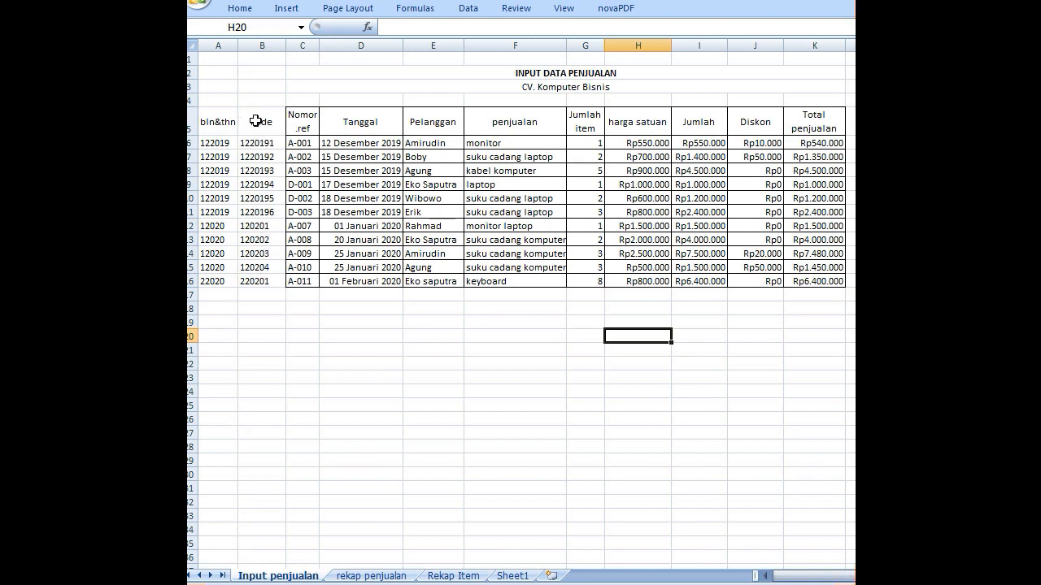
left_click_drag(254, 121, 807, 287)
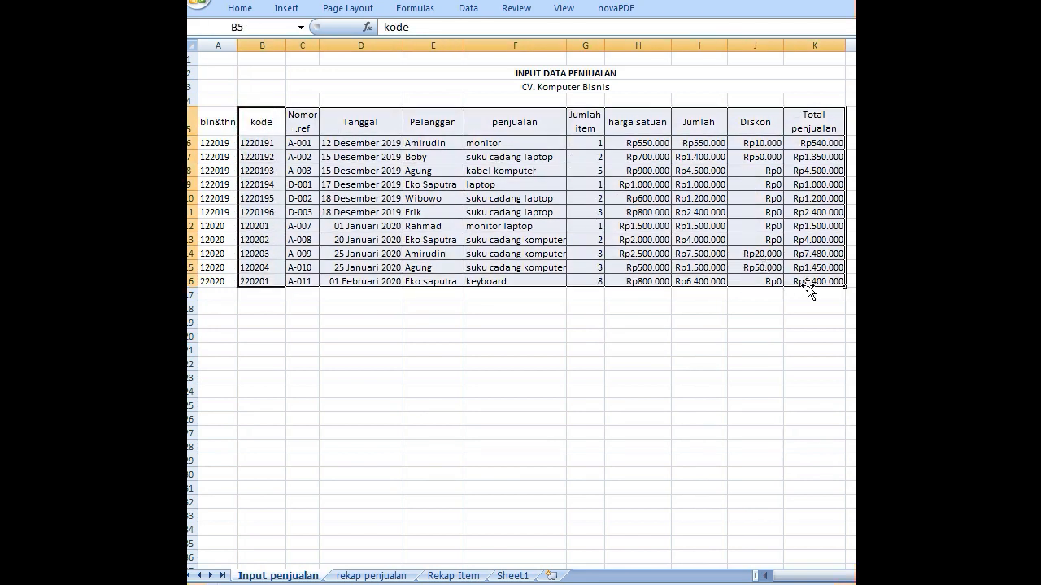
left_click(415, 9)
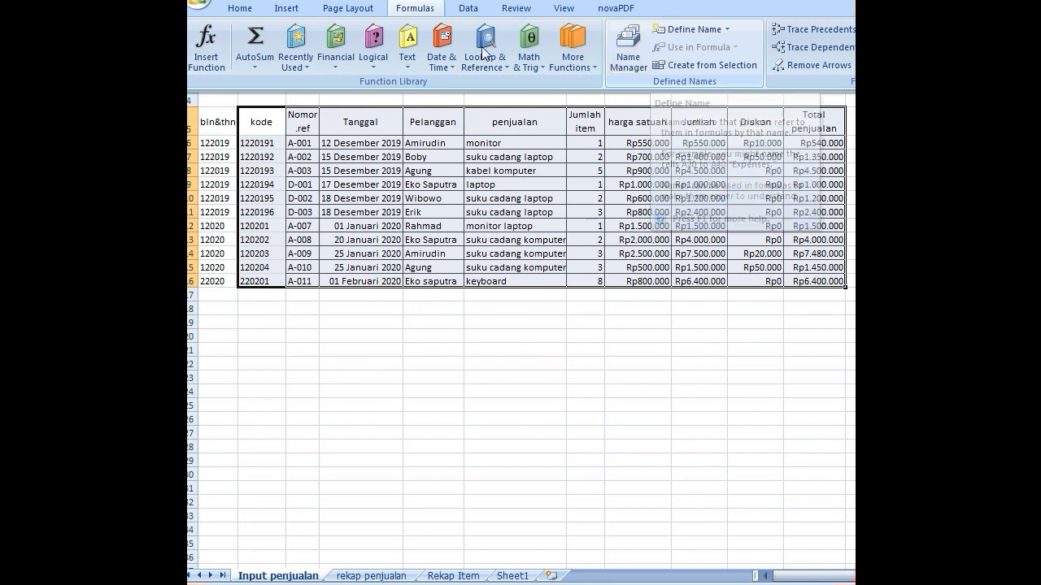
left_click(685, 29)
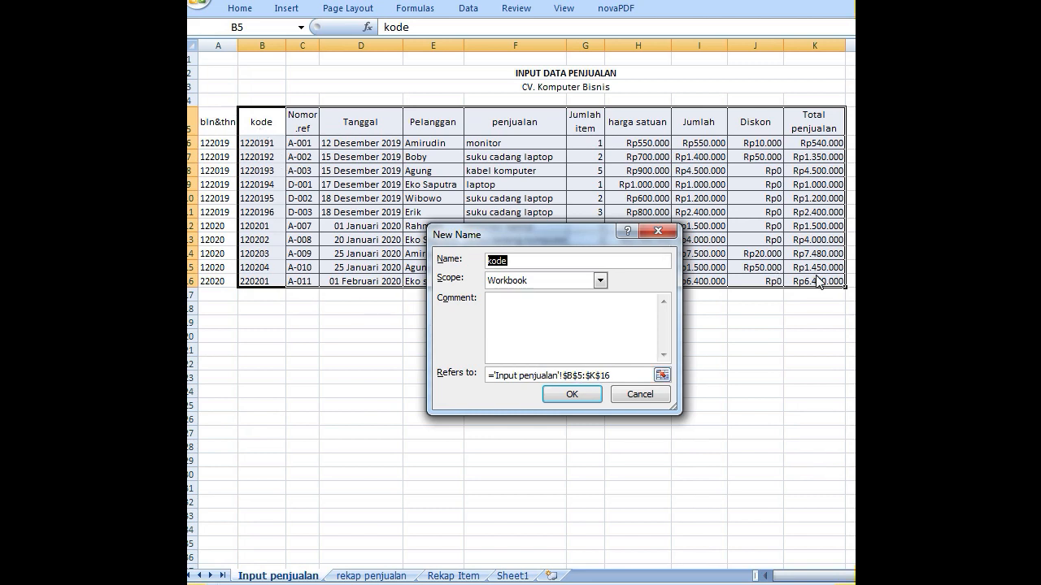
left_click(536, 260)
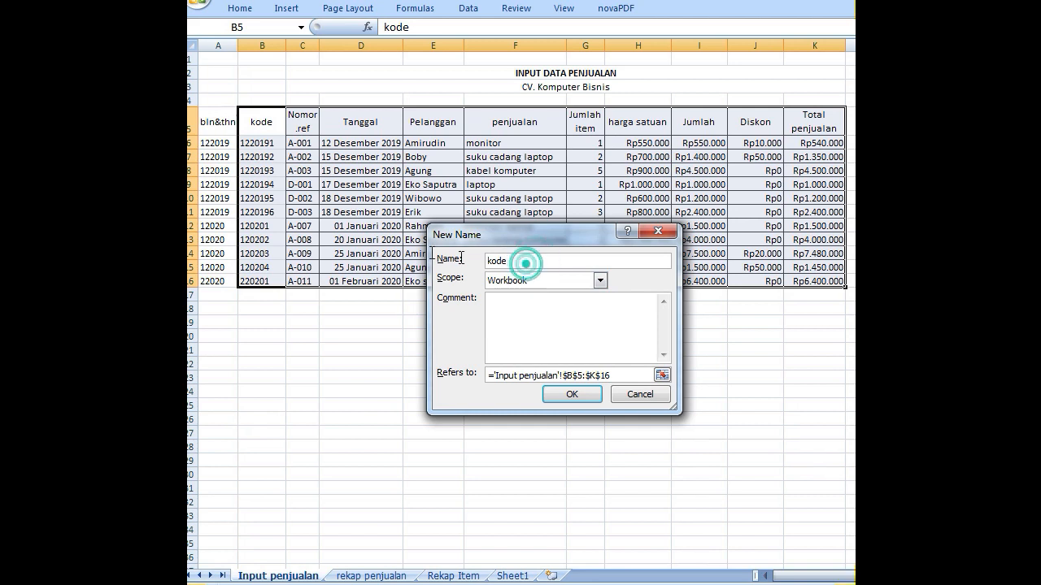
double_click(537, 260)
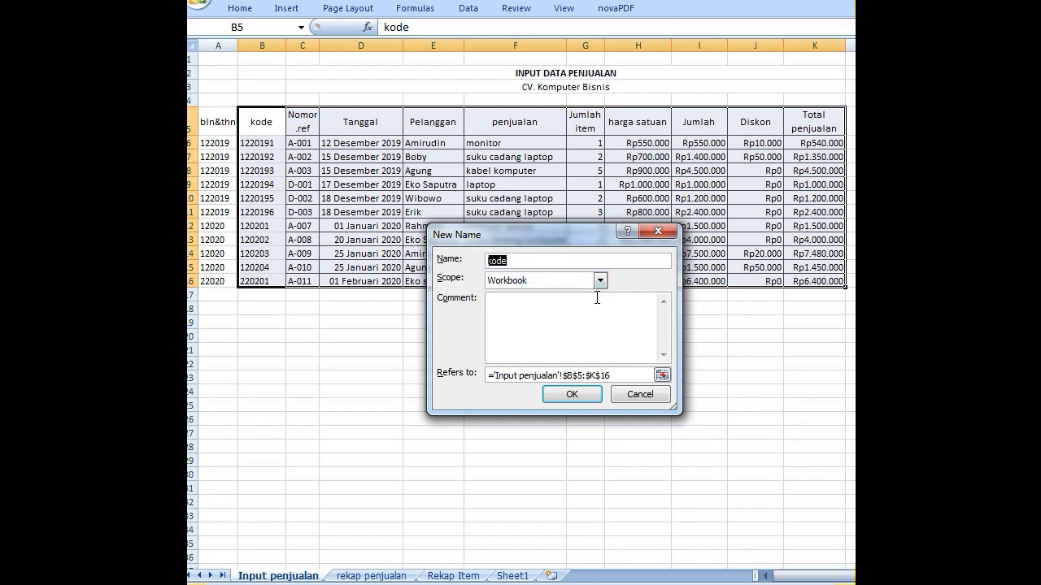
type("data_penjualan")
left_click(572, 395)
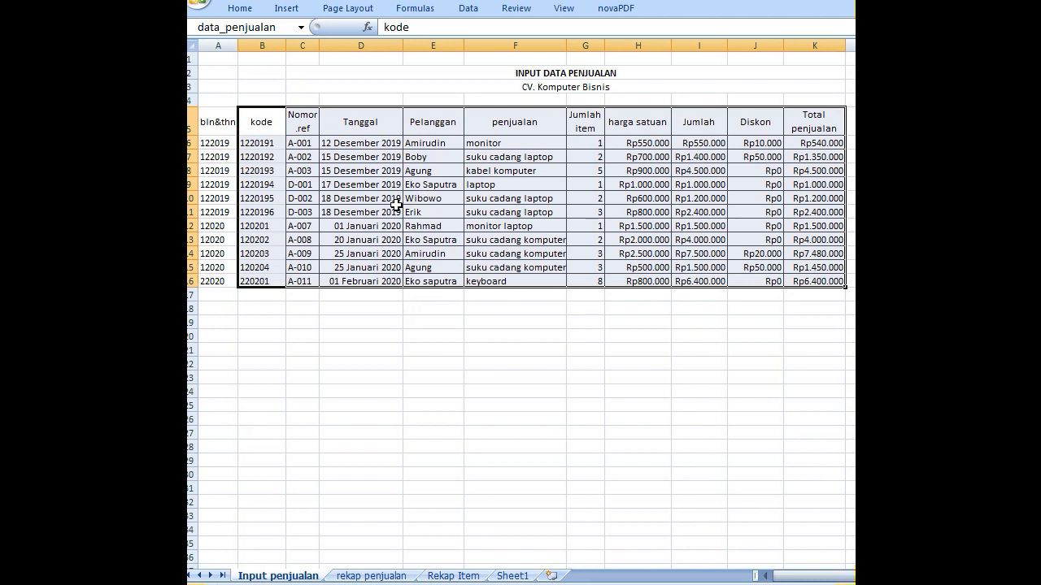
- On the rekap penjualan sheet, begin a formula in the first Tanggal cell B10 with VLOOKUP nested inside IF and ISERROR
left_click(365, 575)
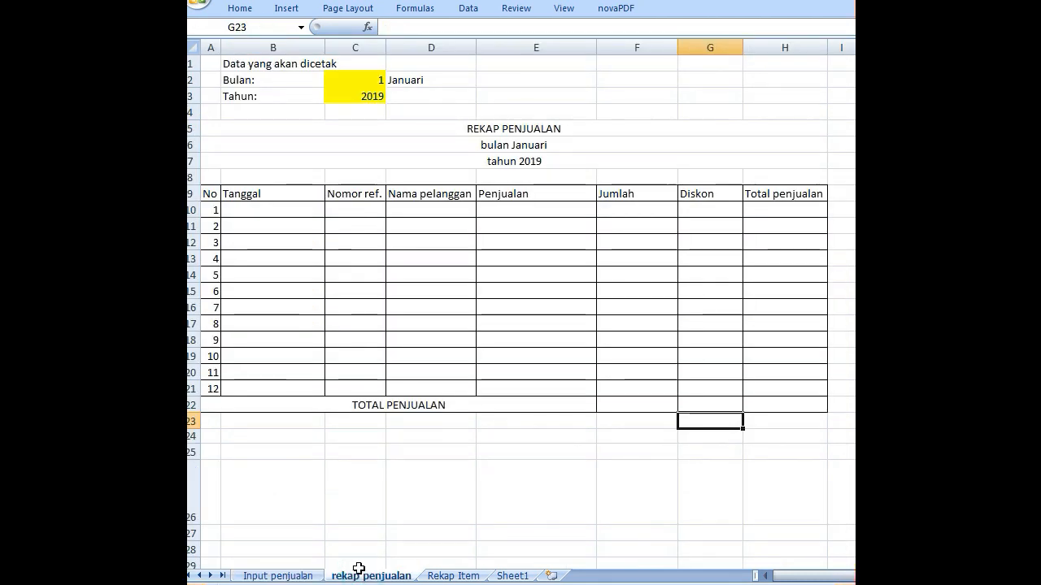
left_click(279, 211)
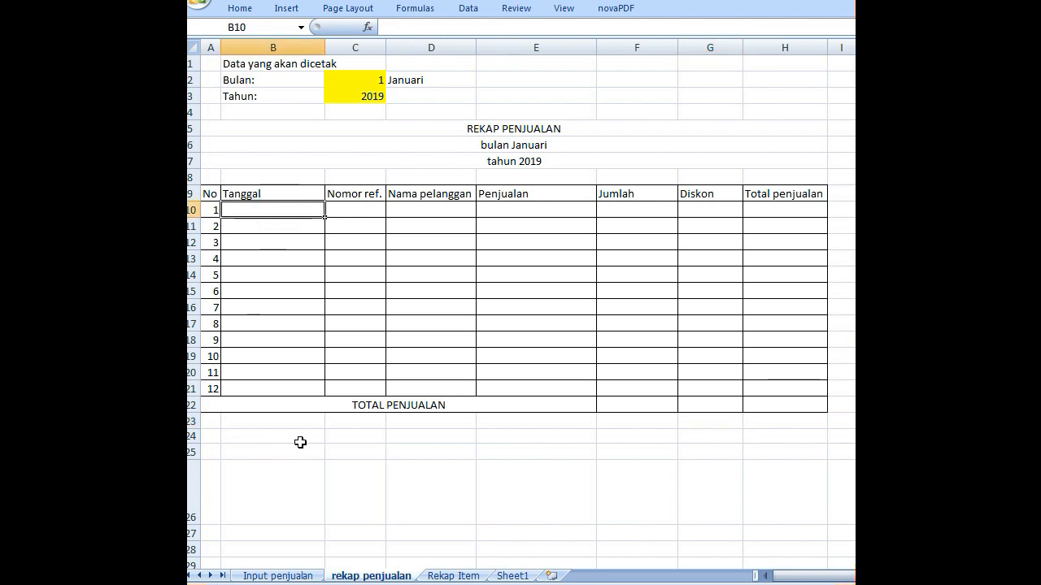
type("=")
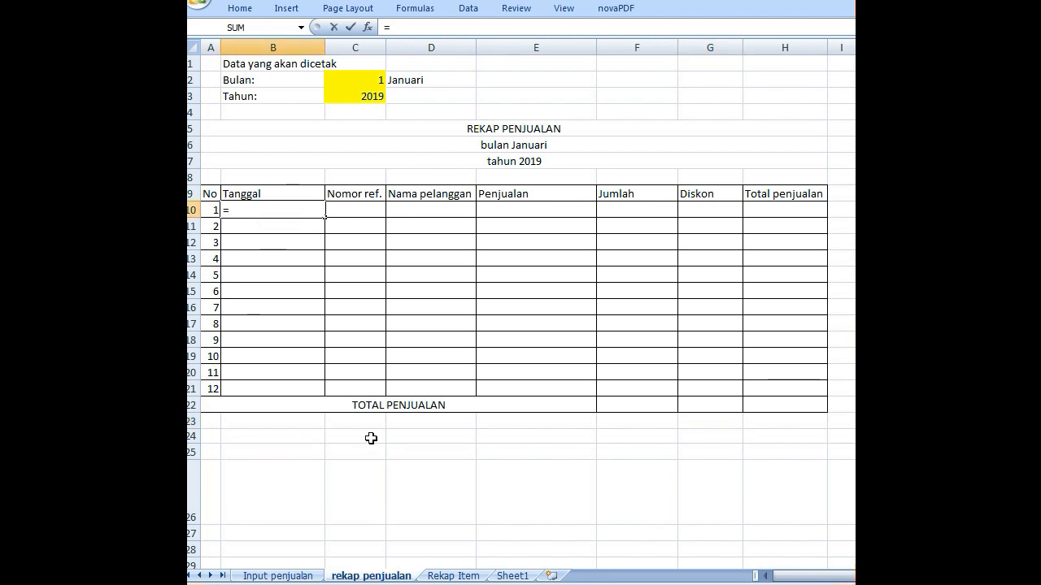
type("if")
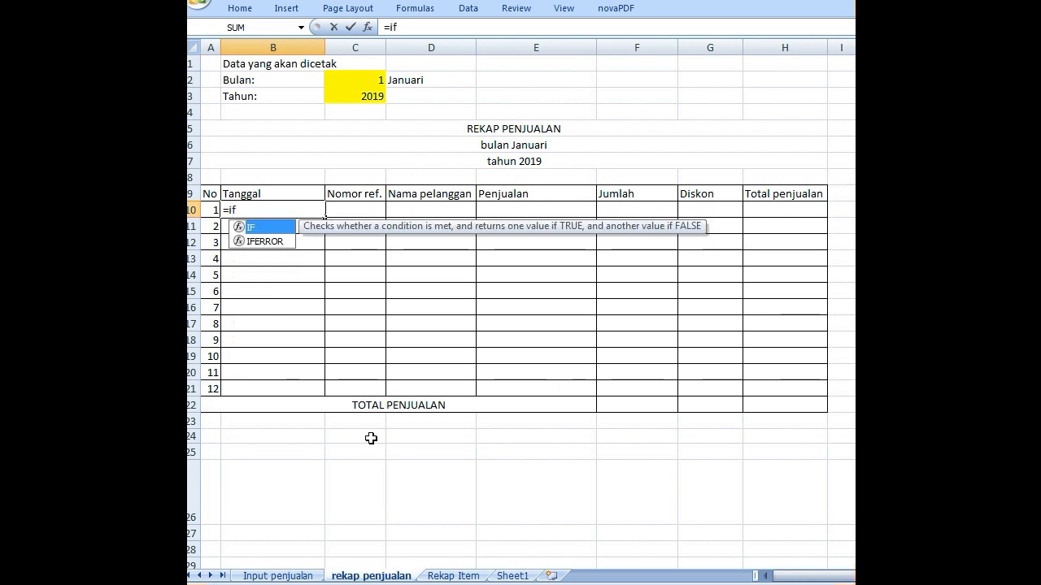
type("(")
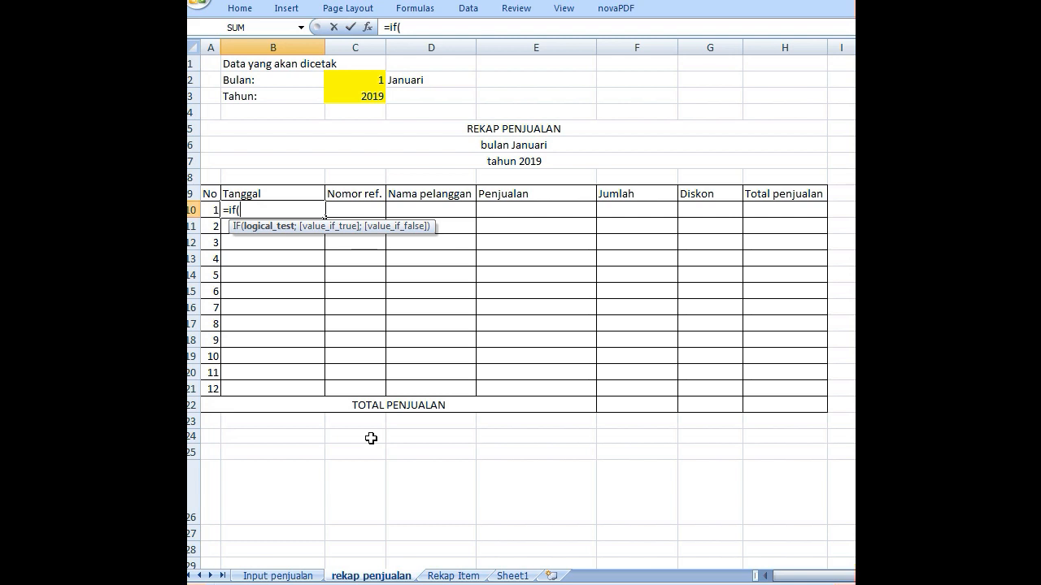
type("ise")
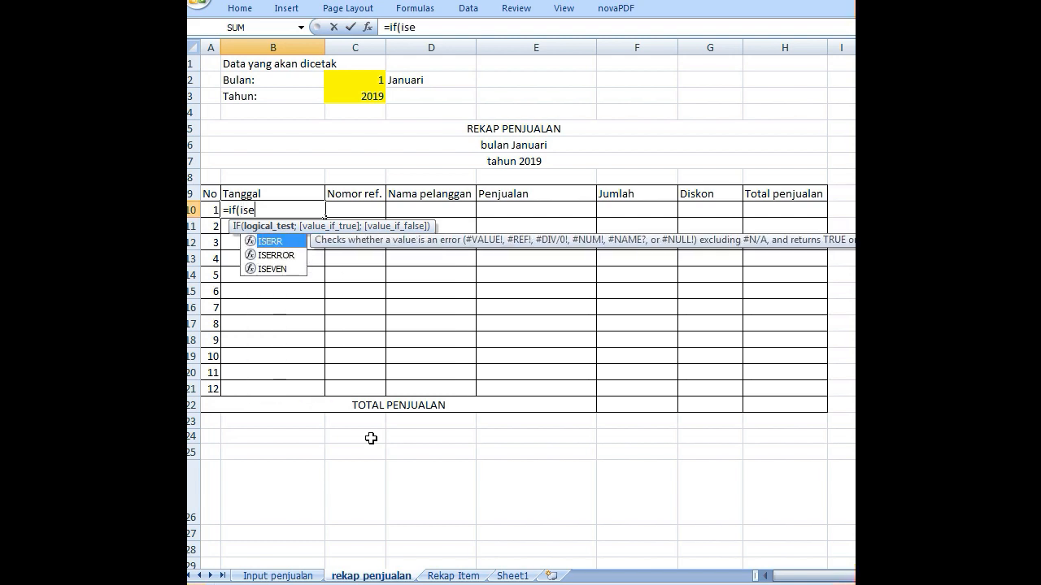
type("rr")
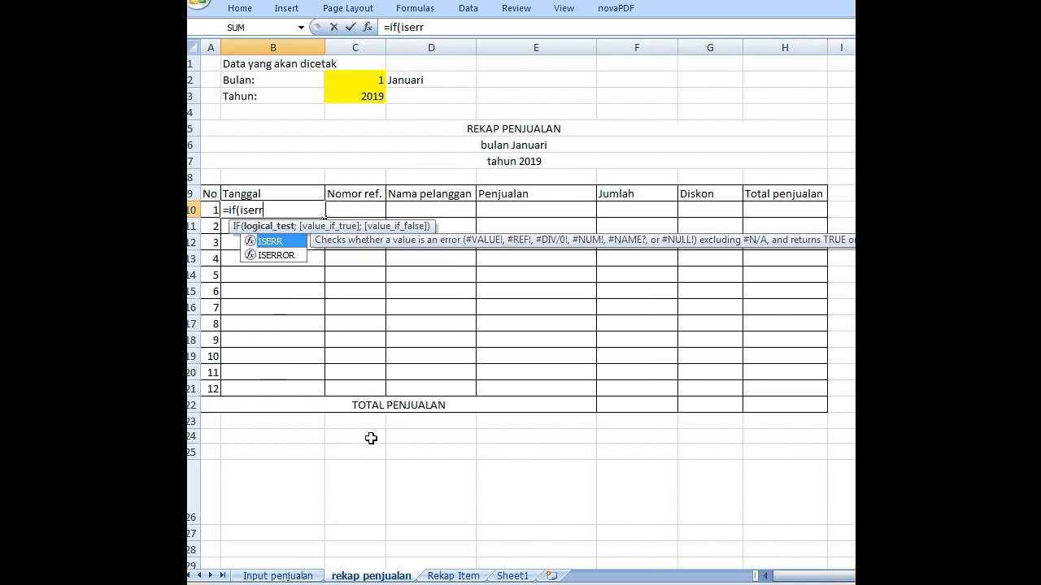
type("or")
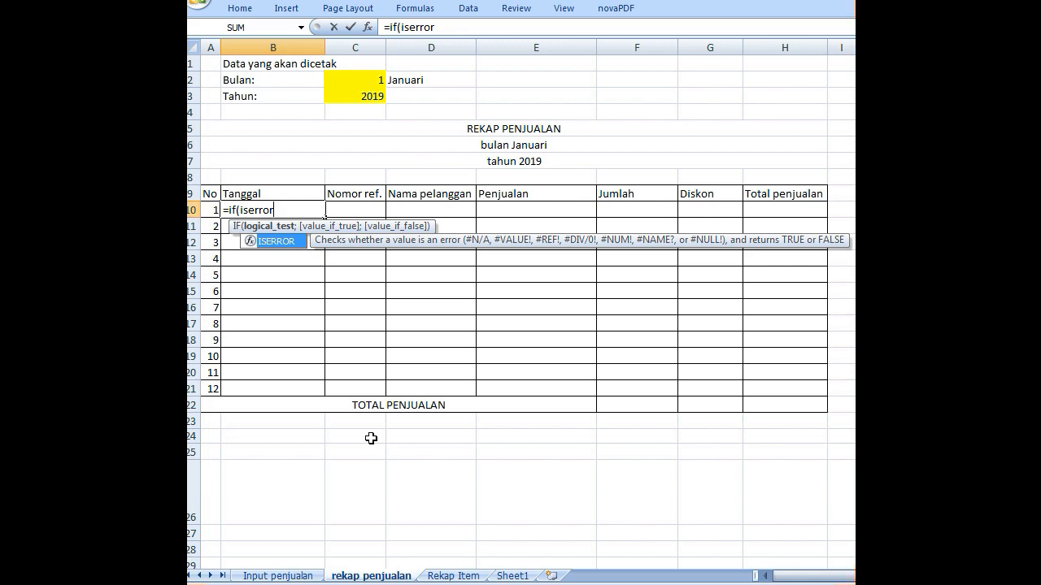
type("(")
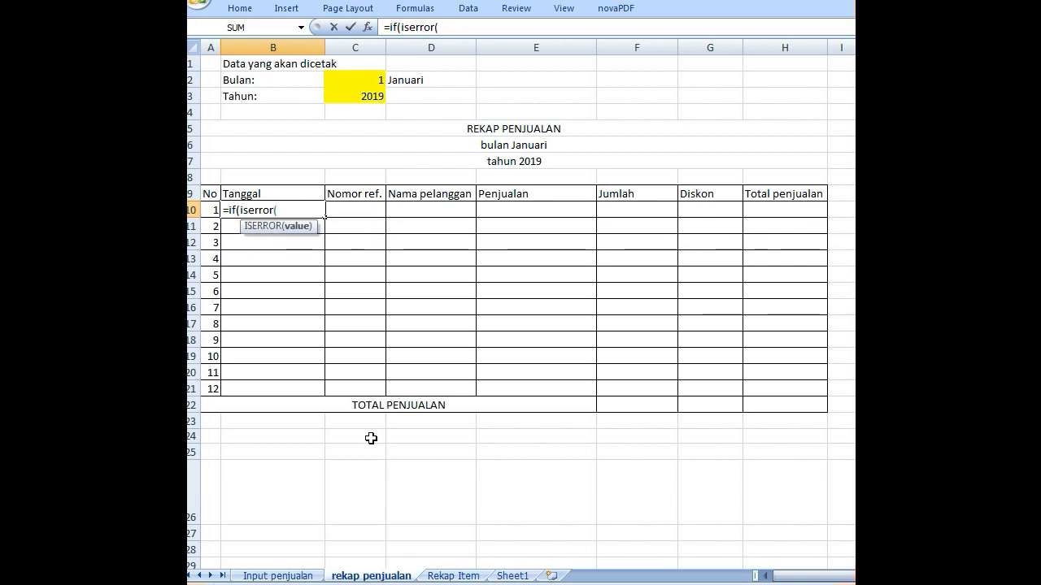
type("v")
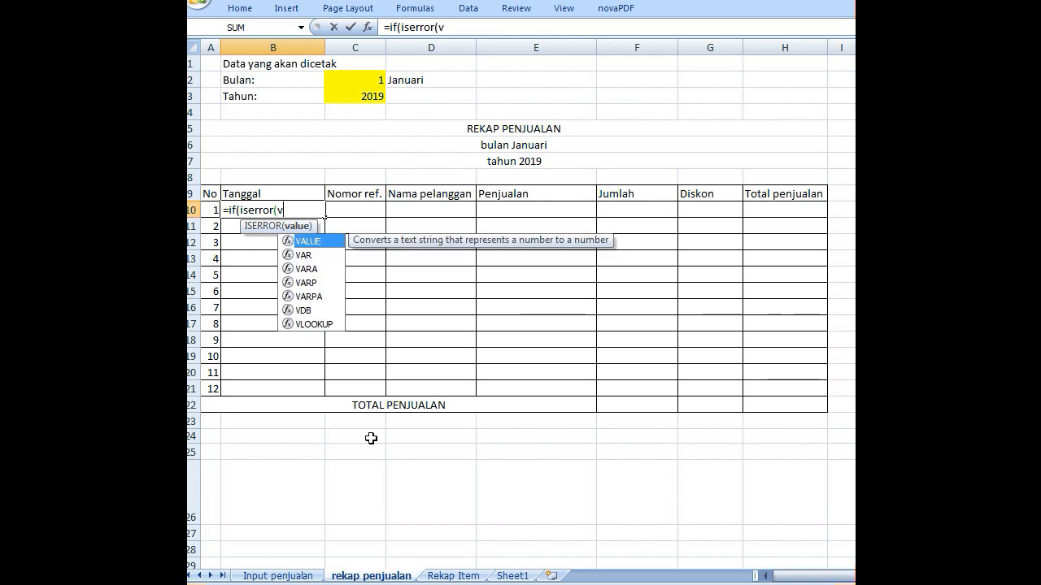
type("lookup(")
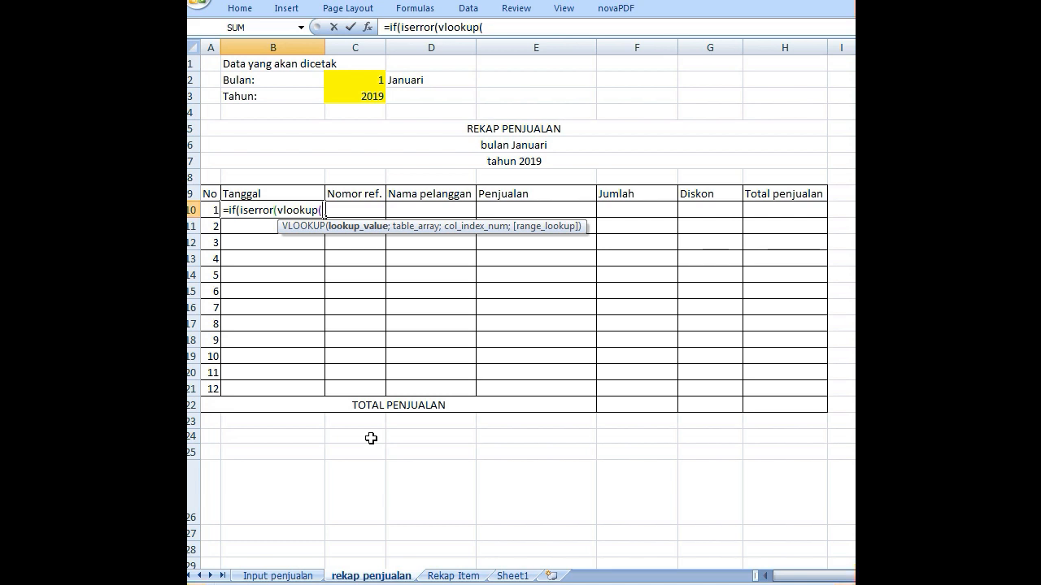
- Set the VLOOKUP lookup value in B10 to $C$2&$C$3&A10, combining the absolute month and year cells with the relative row number
left_click(361, 78)
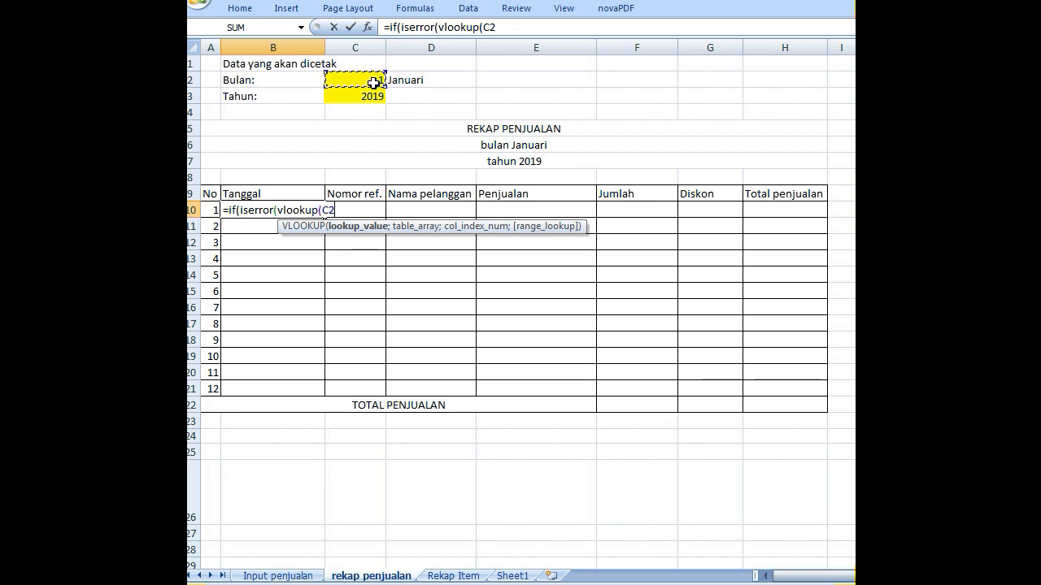
key("F4")
type("&")
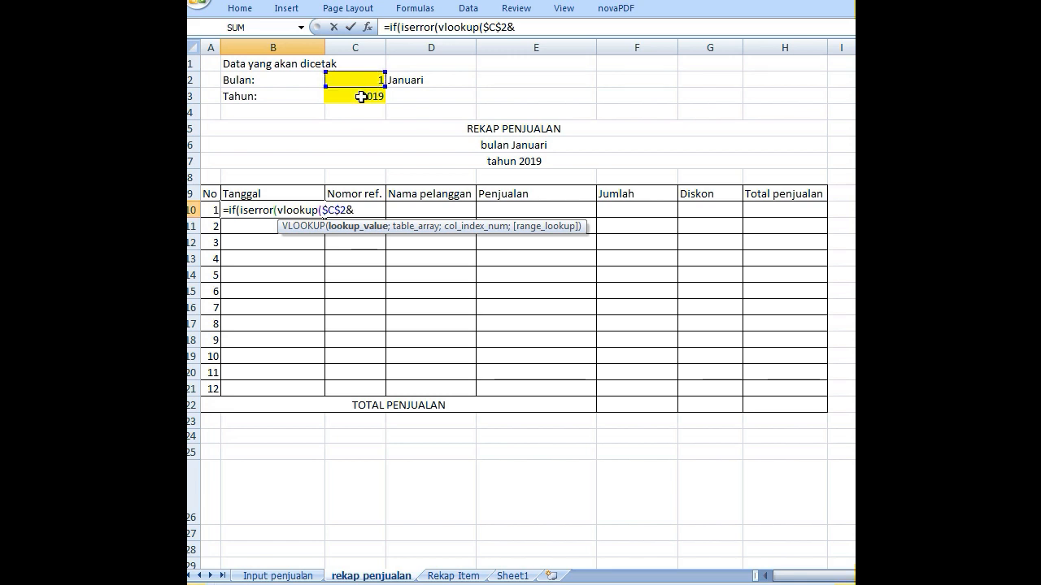
left_click(360, 97)
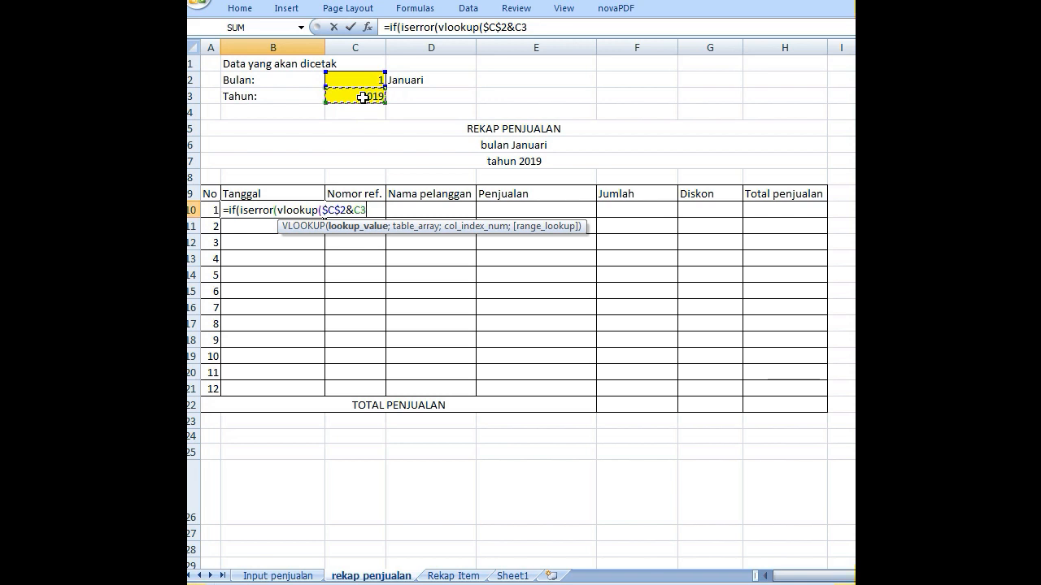
key("F4")
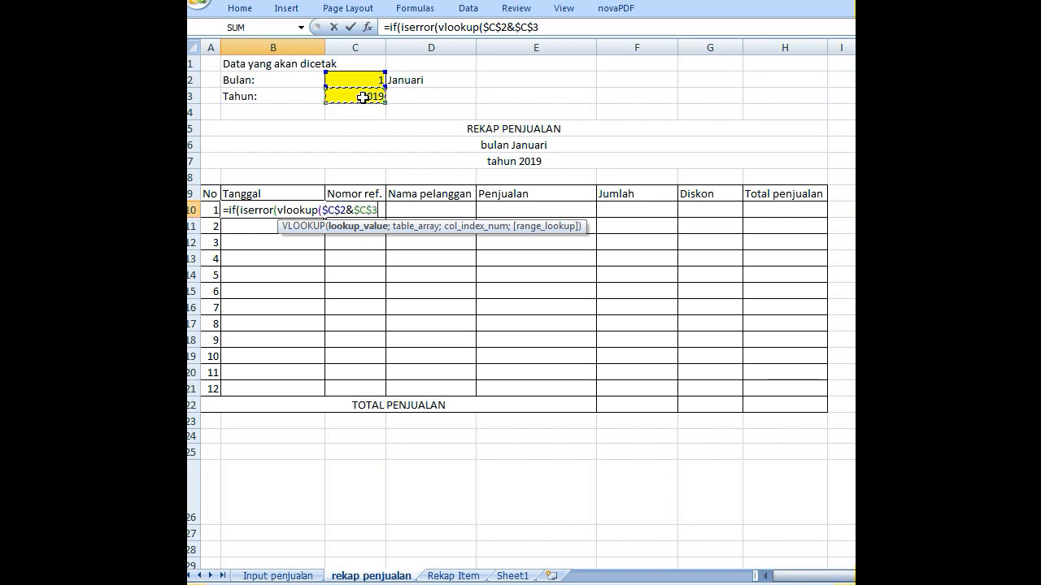
type("&")
left_click(208, 209)
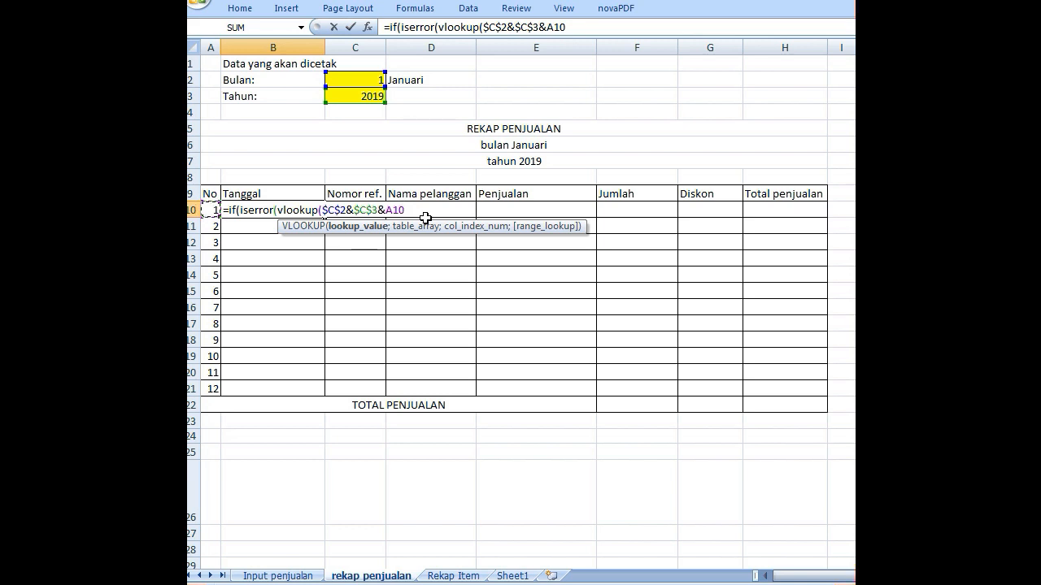
type(";")
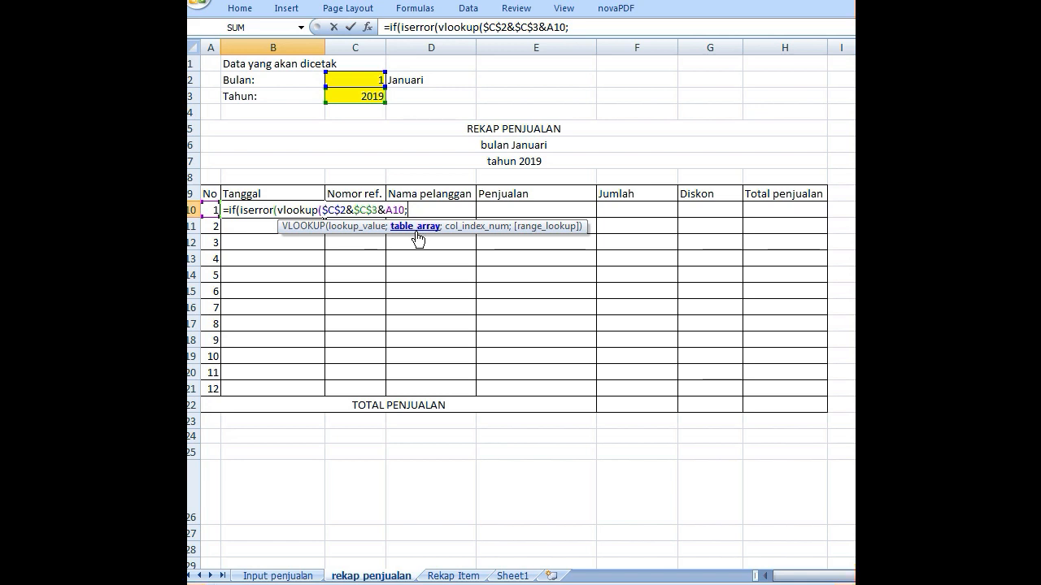
- Enter the named range data_penjualan as the VLOOKUP table array, followed by a semicolon separator
type("da")
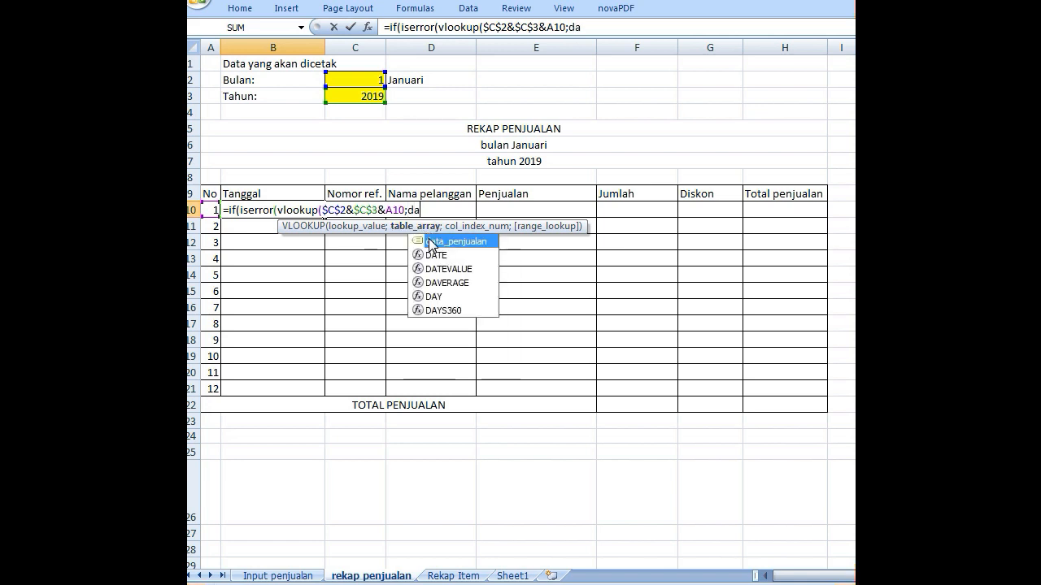
type("ta_p")
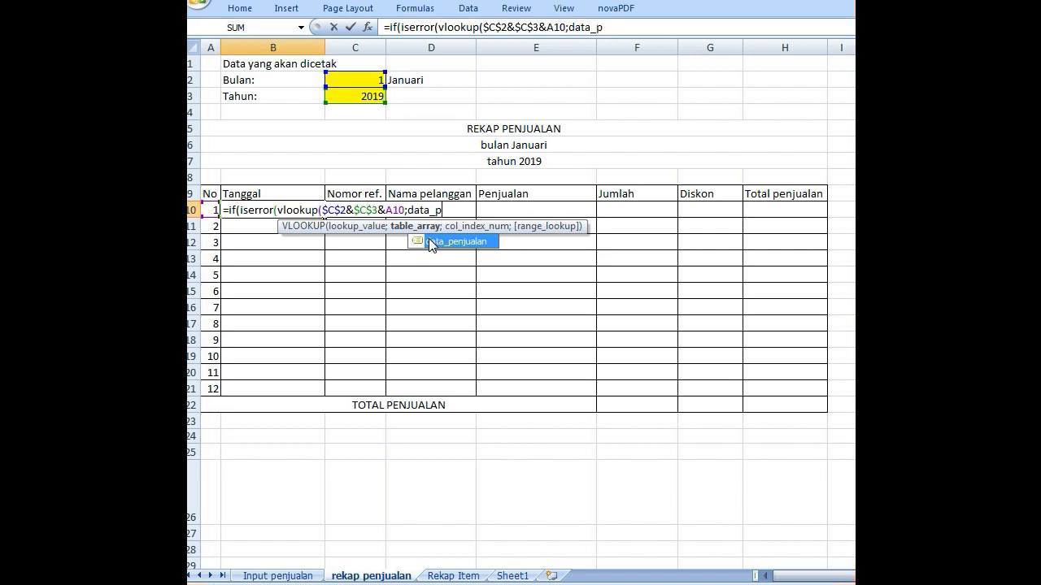
type("enjualan:")
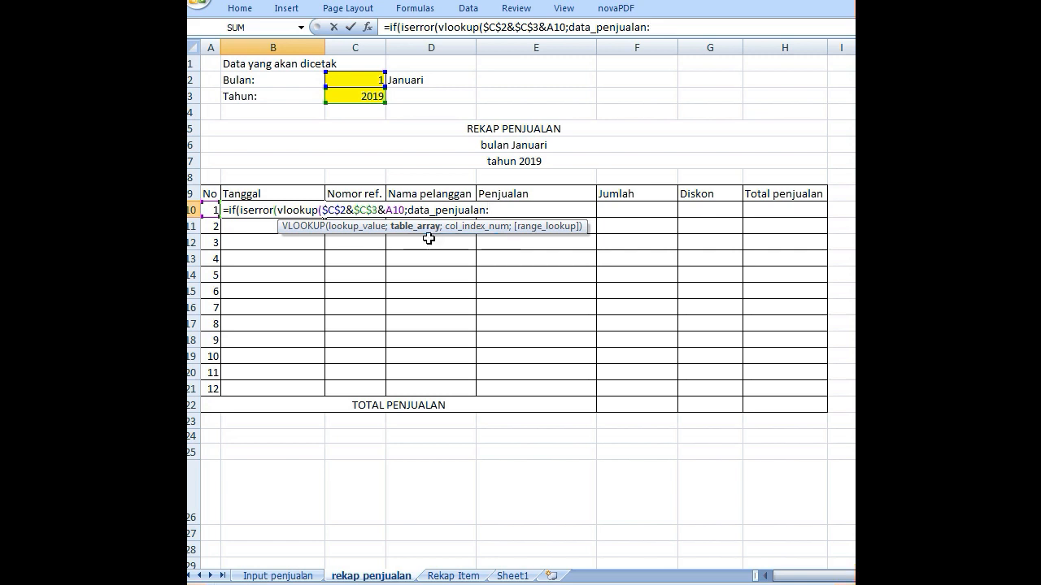
key("BackSpace")
type(";")
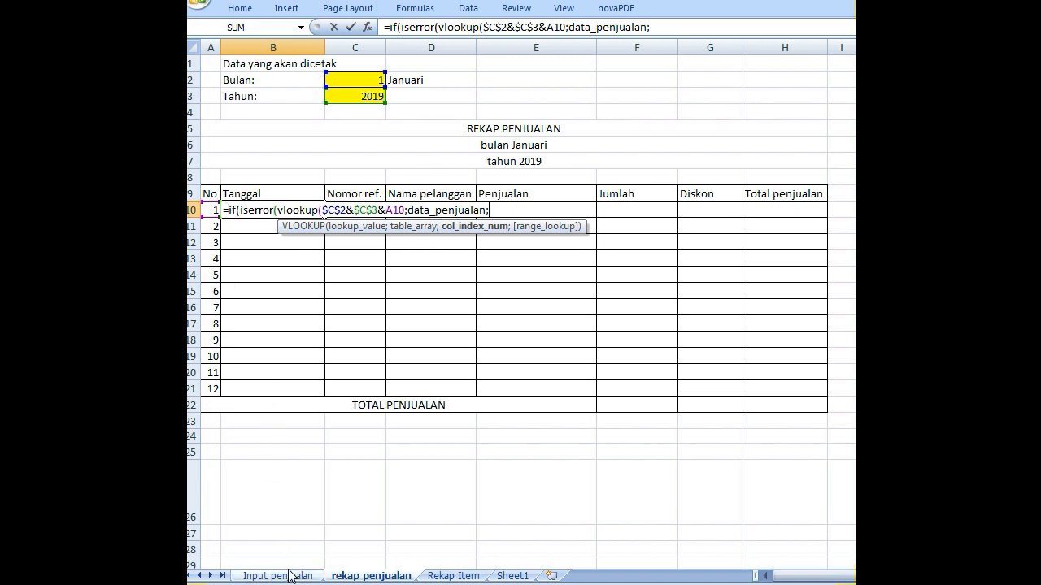
- Park the unfinished B10 formula as text without its equals sign and check the Tanggal column's position on the Input penjualan sheet
left_click(227, 210)
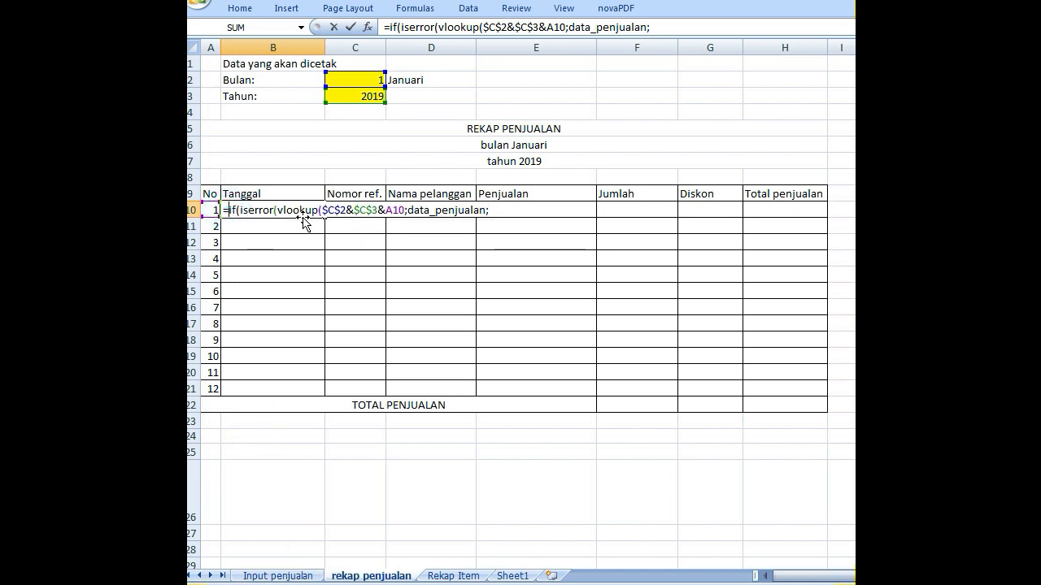
key("BackSpace")
key("Return")
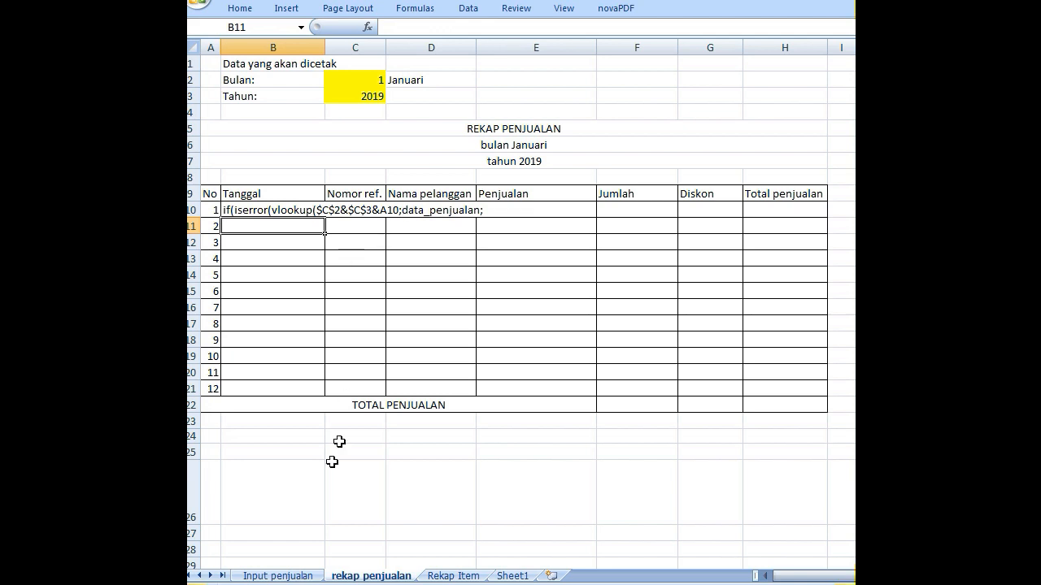
left_click(277, 576)
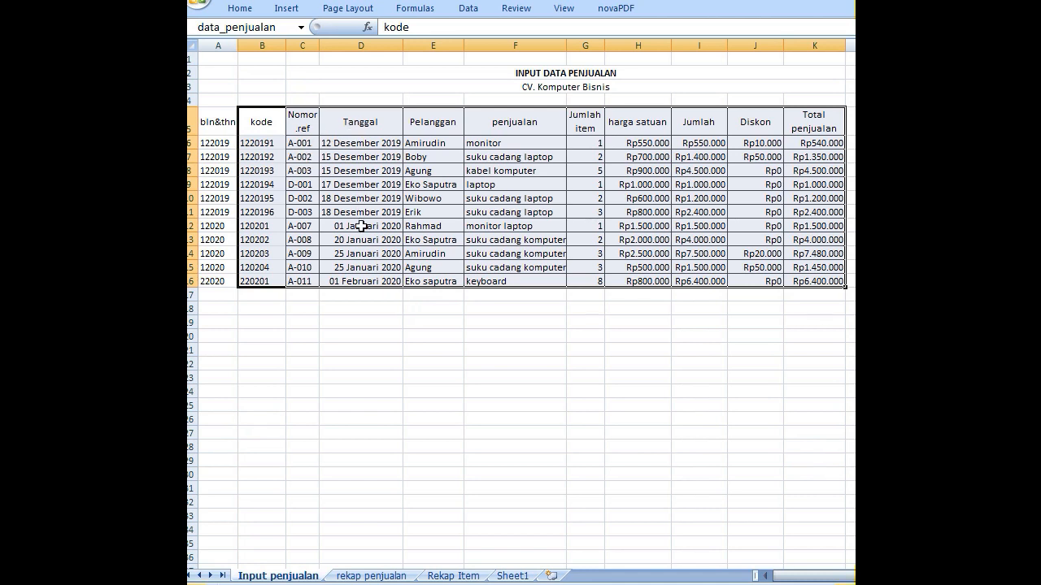
left_click(371, 576)
- Restore the equals sign in B10's formula, then finish the VLOOKUP with column index 3 and false, closing both VLOOKUP and ISERROR
left_click(235, 212)
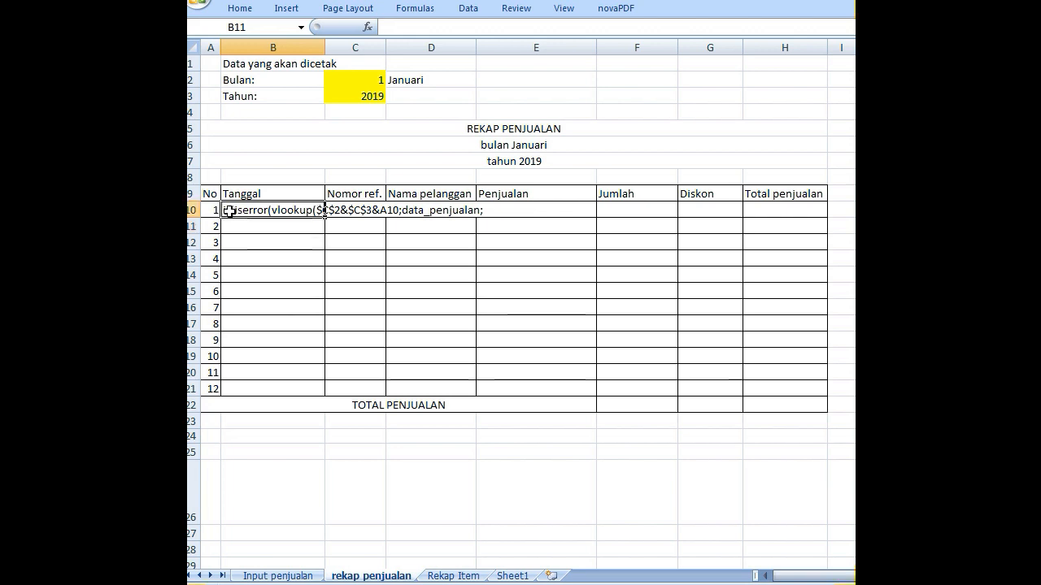
double_click(230, 211)
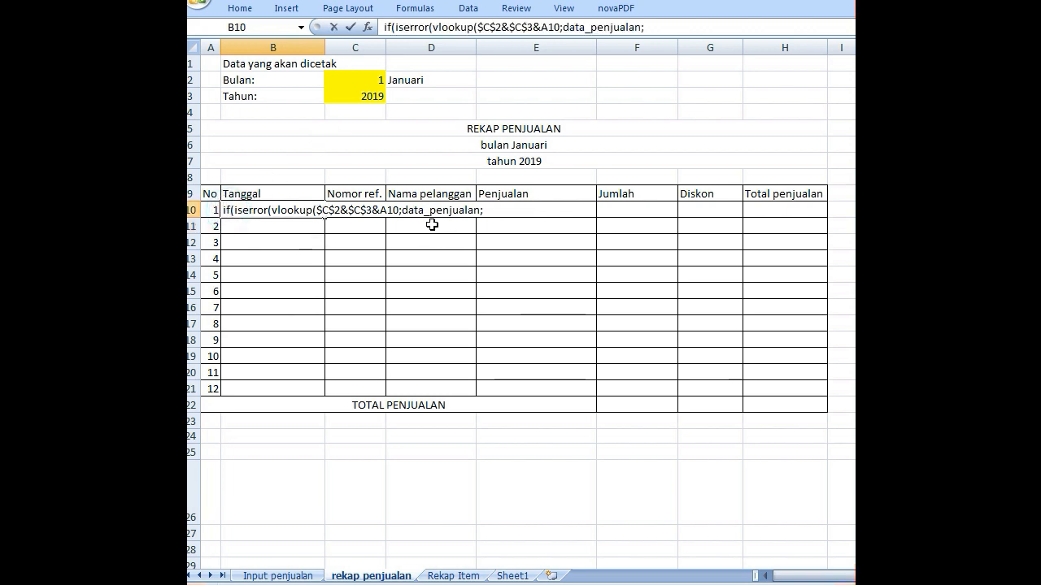
key("Home")
type("=")
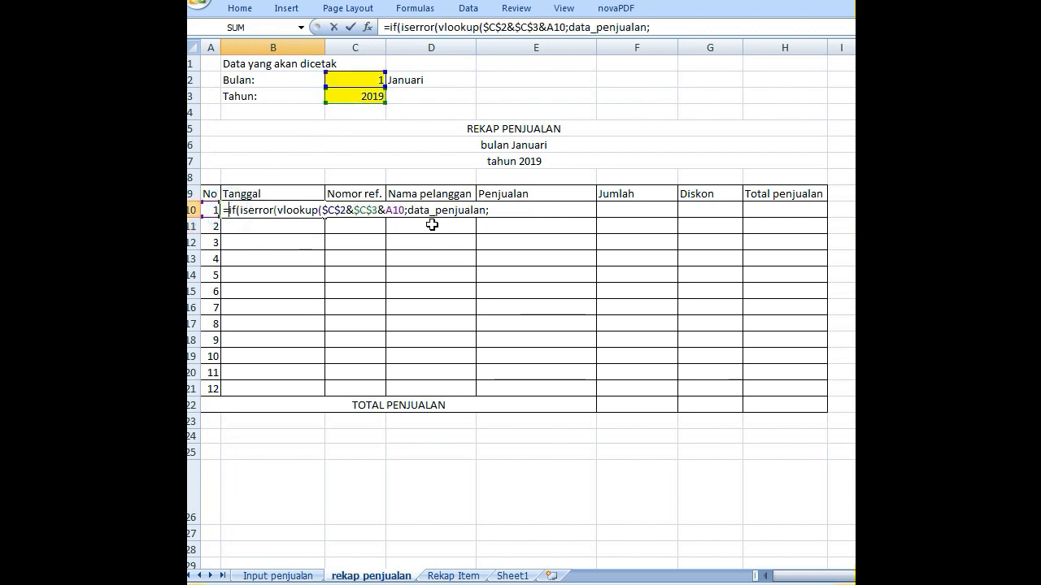
left_click(491, 210)
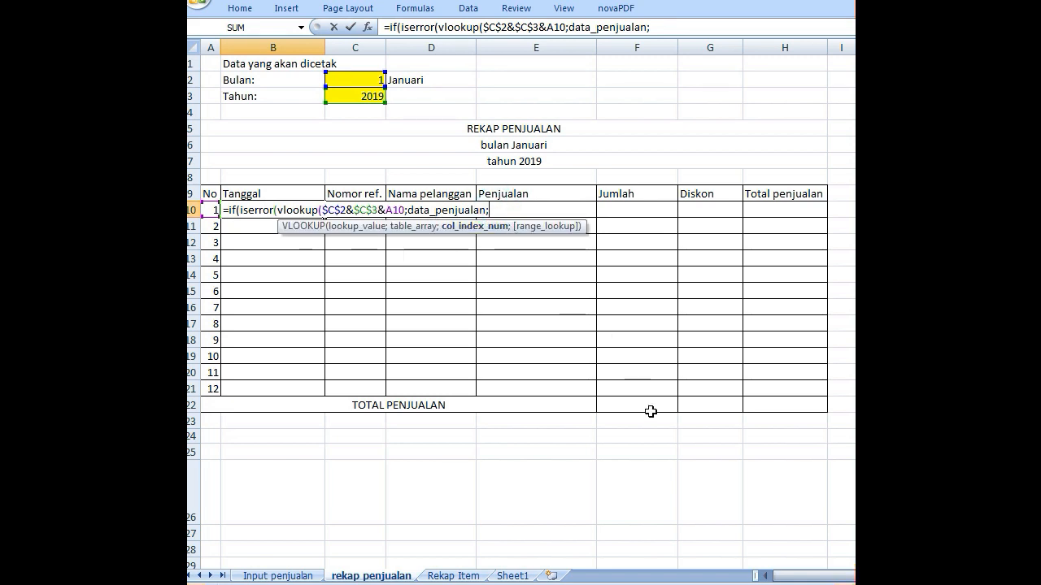
type("3;fa")
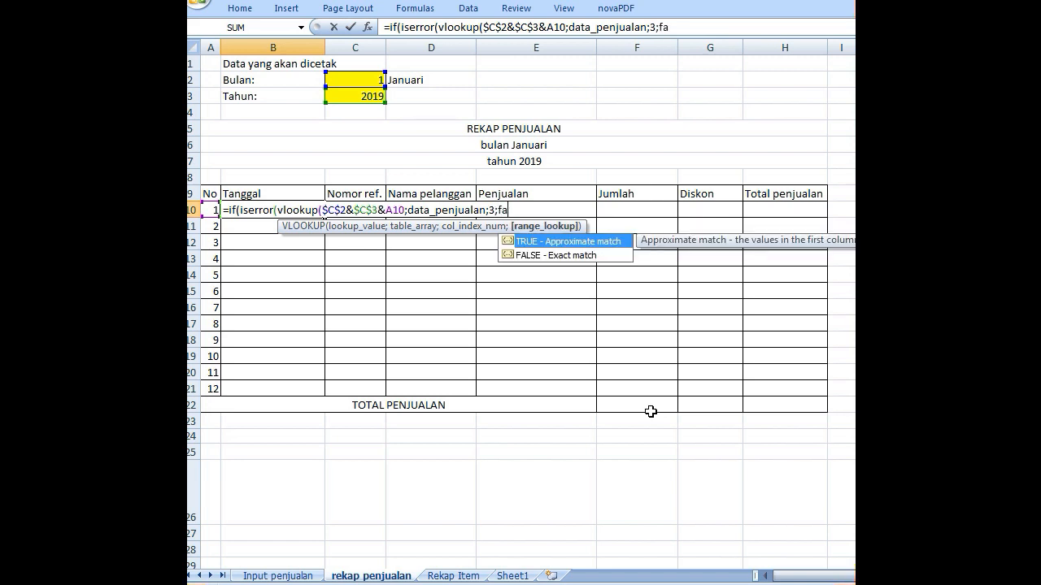
type("lse))")
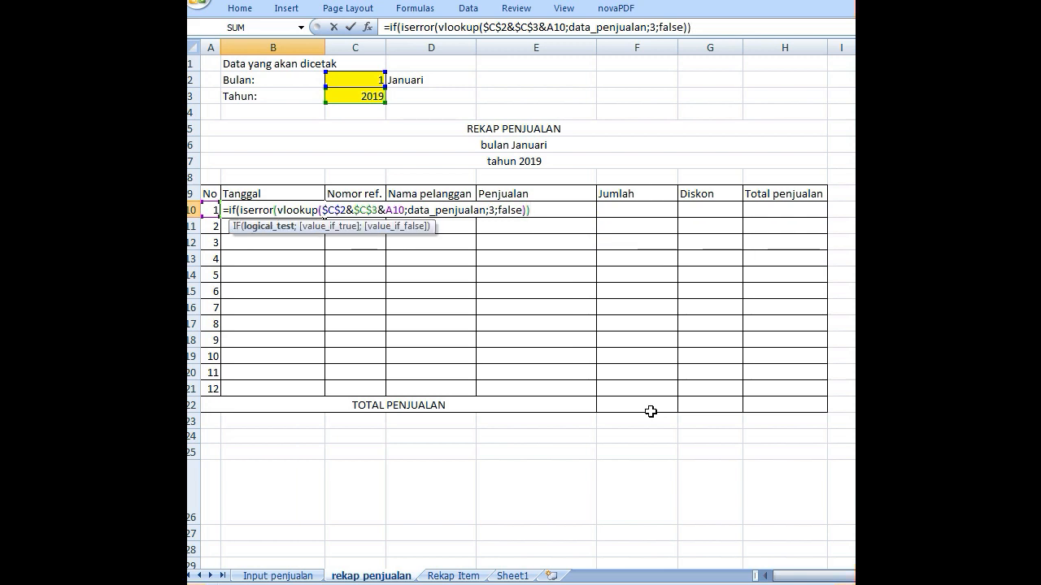
type("=true")
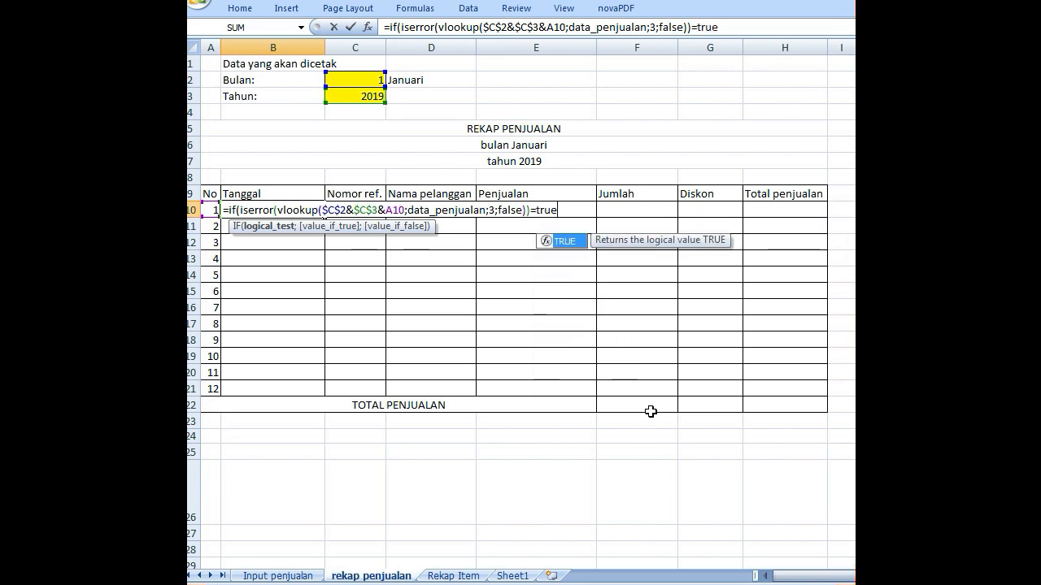
type(";")
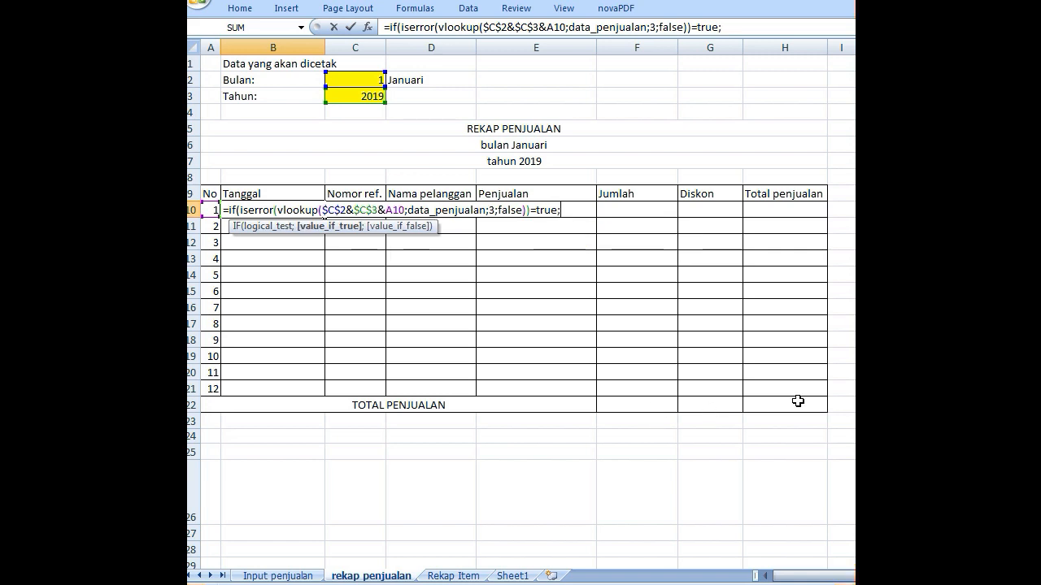
type("\"\"")
type(";")
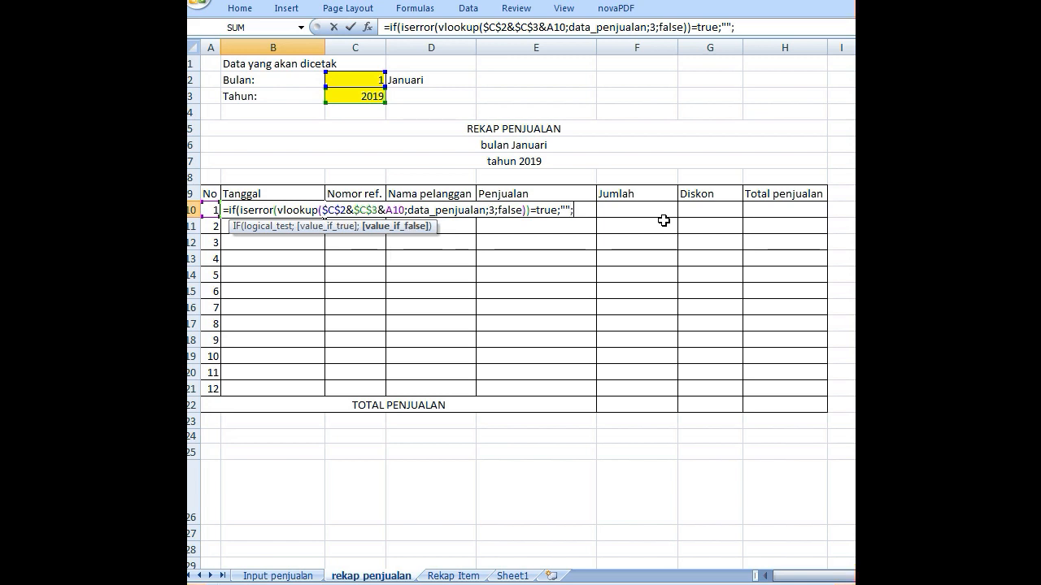
type("vlooku")
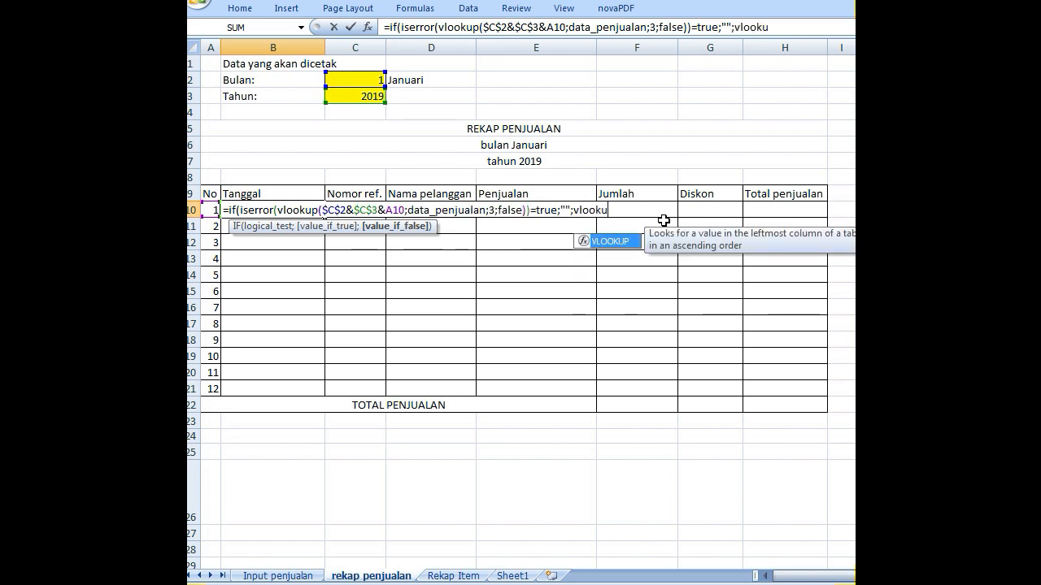
type("p(")
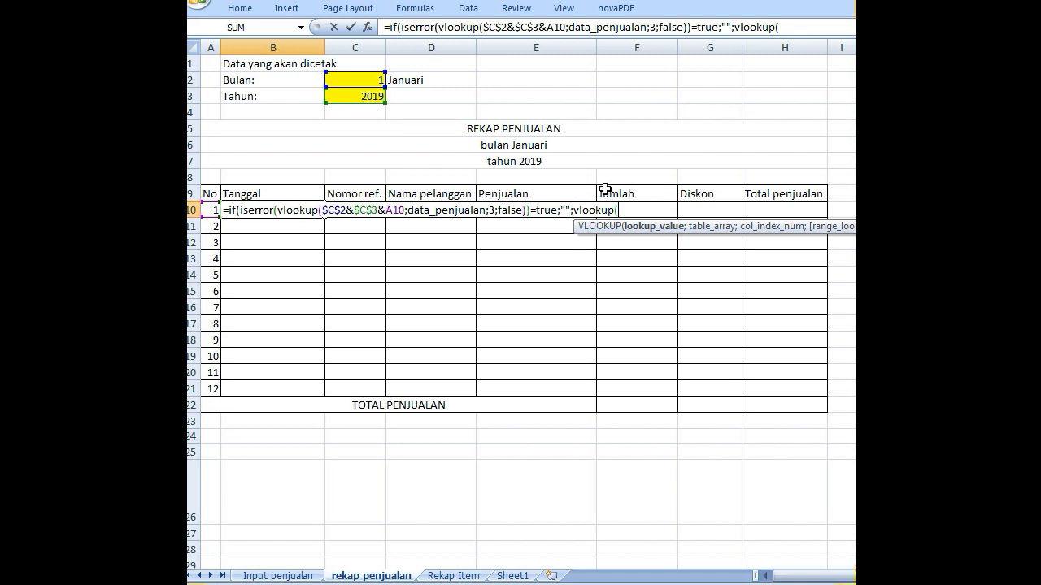
key("BackSpace")
key("BackSpace")
key("BackSpace")
key("BackSpace")
key("BackSpace")
key("BackSpace")
key("BackSpace")
key("BackSpace")
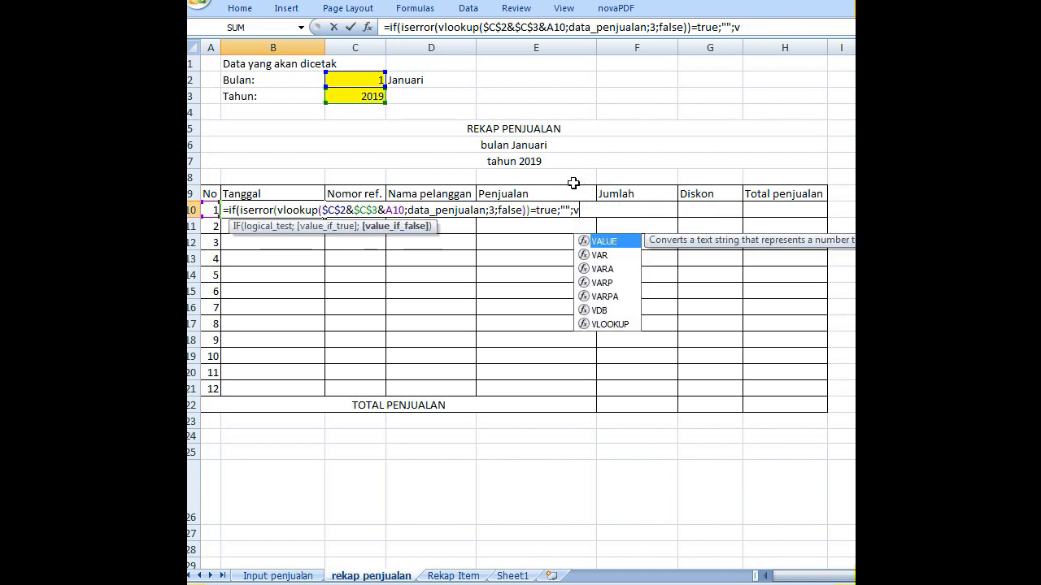
- Copy the whole expression vlookup($C$2&$C$3&A10;data_penjualan;3;false) from inside ISERROR in B10's formula
left_click(273, 210)
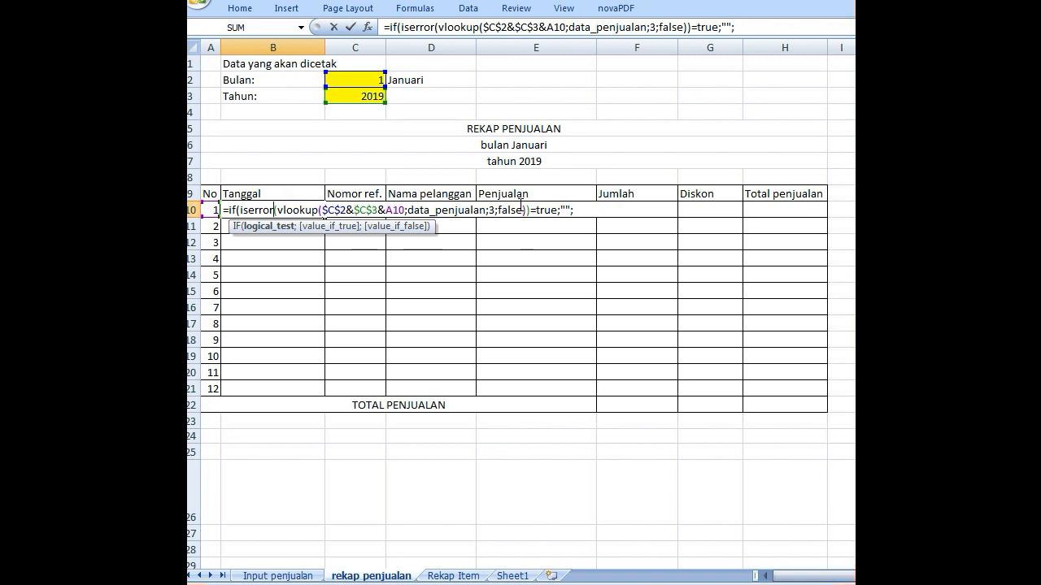
key("Right")
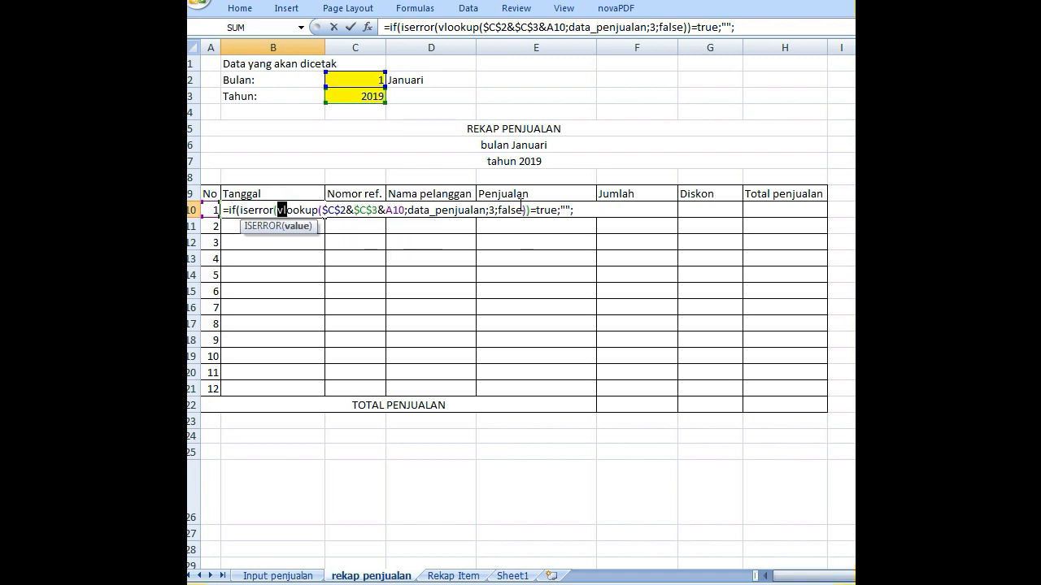
key("shift+Right")
key("shift+Right")
key("shift+Right")
key("shift+Right")
key("shift+Right")
key("shift+Right")
key("shift+Right")
key("shift+Right")
key("shift+Right")
key("shift+Right")
key("shift+Right")
key("shift+Right")
key("shift+Right")
key("shift+Right")
key("shift+Right")
key("shift+Right")
key("shift+Right")
key("shift+Right")
key("shift+Right")
key("shift+Right")
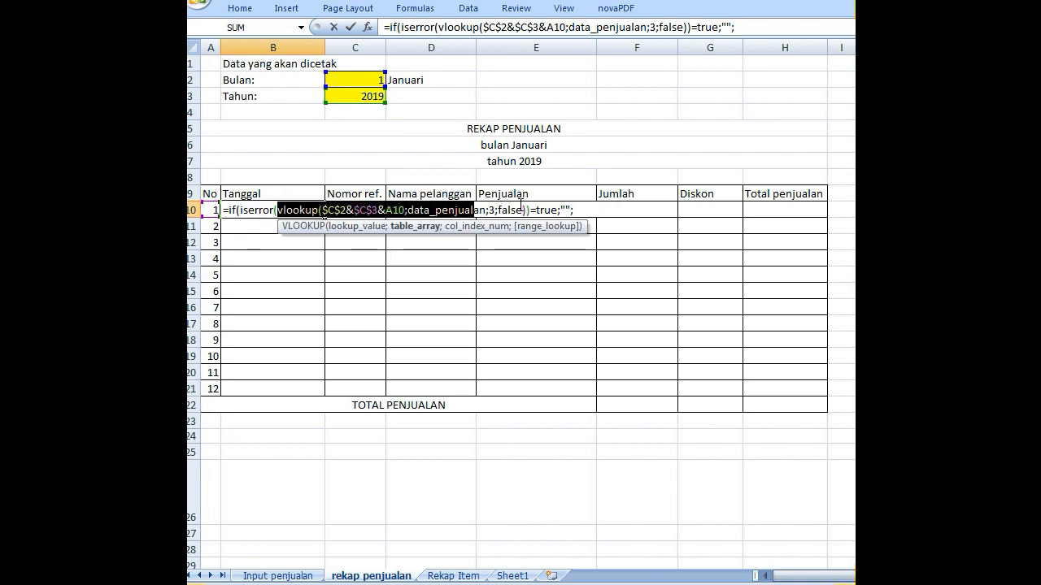
key("shift+Right")
key("shift+Right")
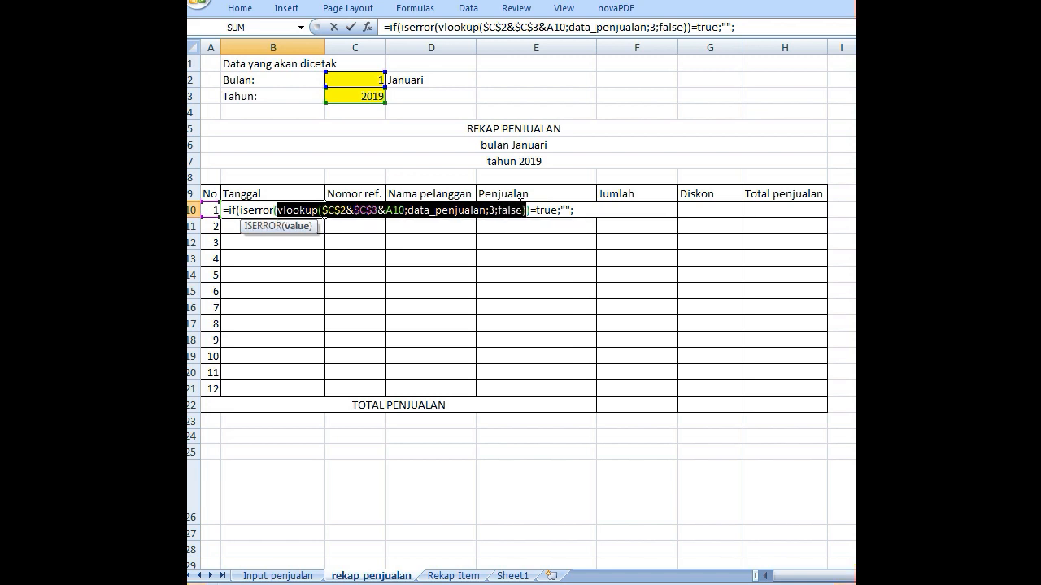
right_click(517, 217)
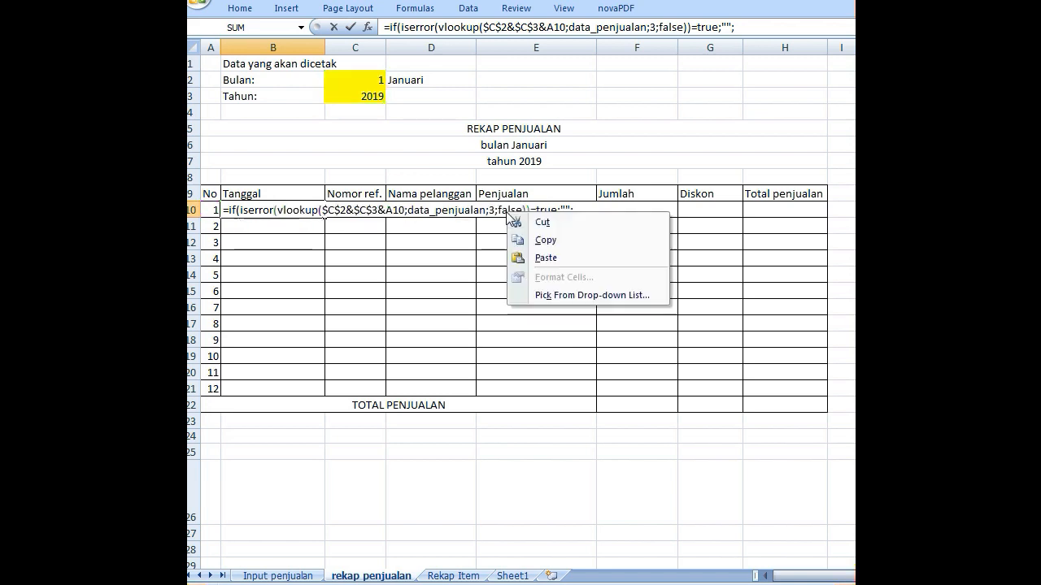
left_click(539, 235)
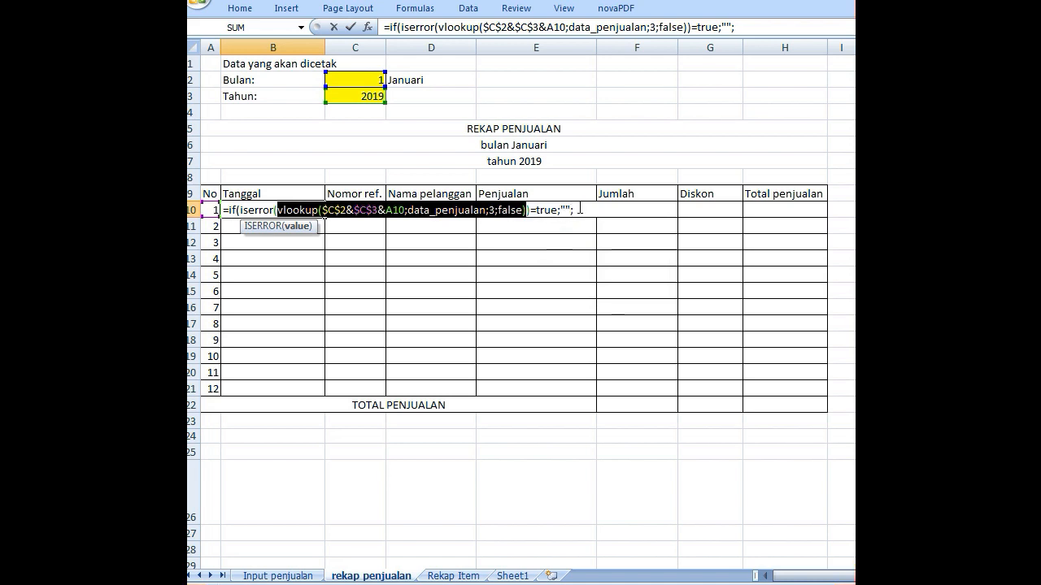
- Paste the copied VLOOKUP as the IF's value-if-false in B10 and enter the formula, accepting the proposed correction
left_click(574, 210)
right_click(578, 209)
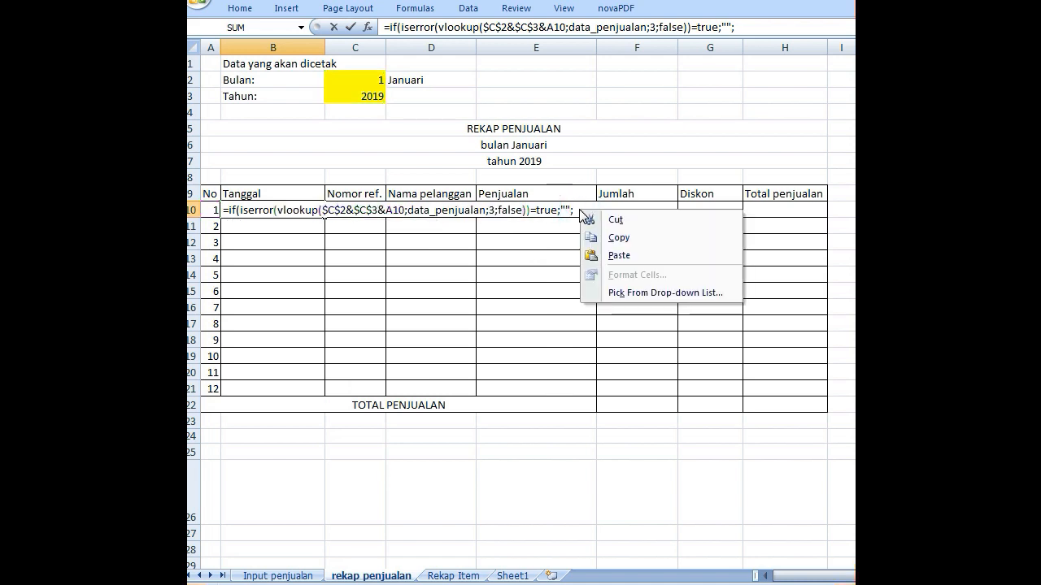
left_click(609, 256)
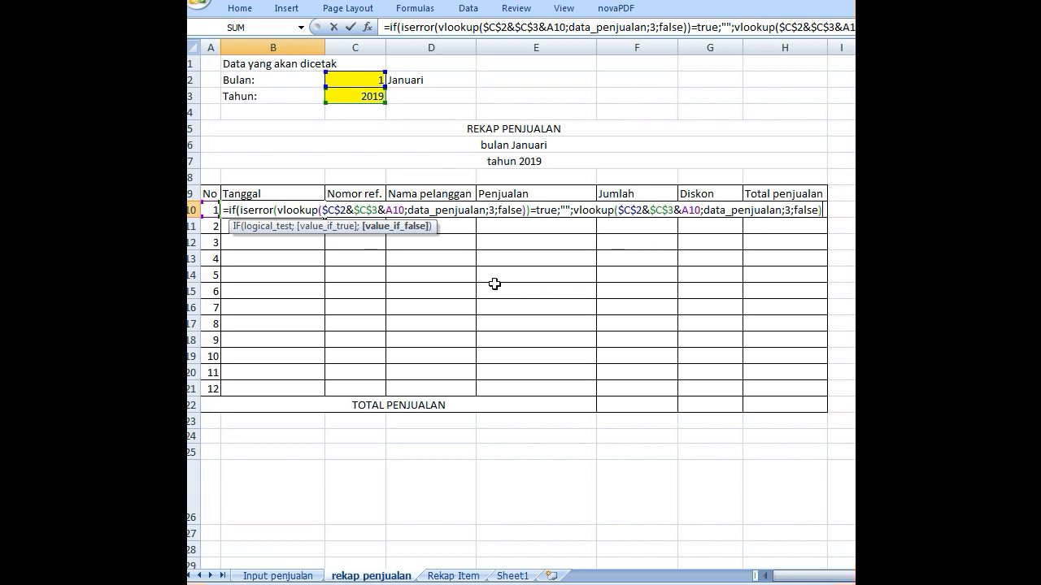
key("Return")
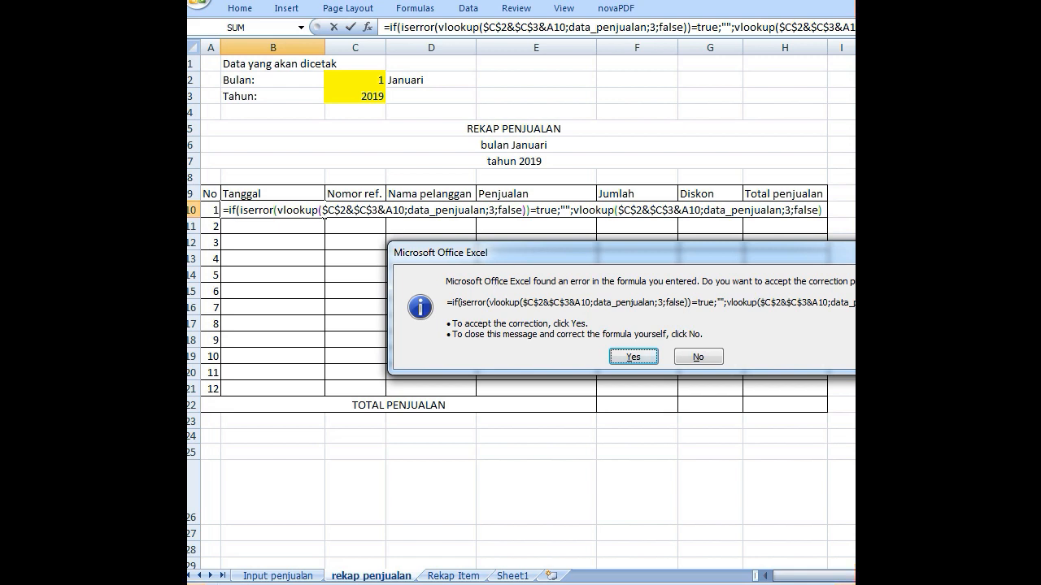
left_click(626, 359)
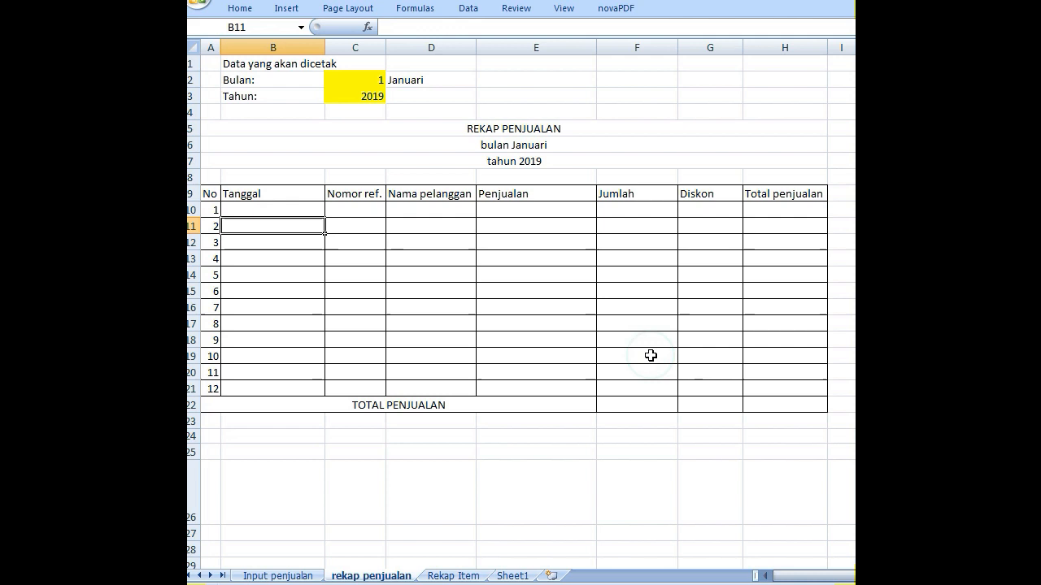
- Check the transaction dates on the Input penjualan sheet, then set the recap month in C2 of rekap penjualan to 12
left_click(301, 209)
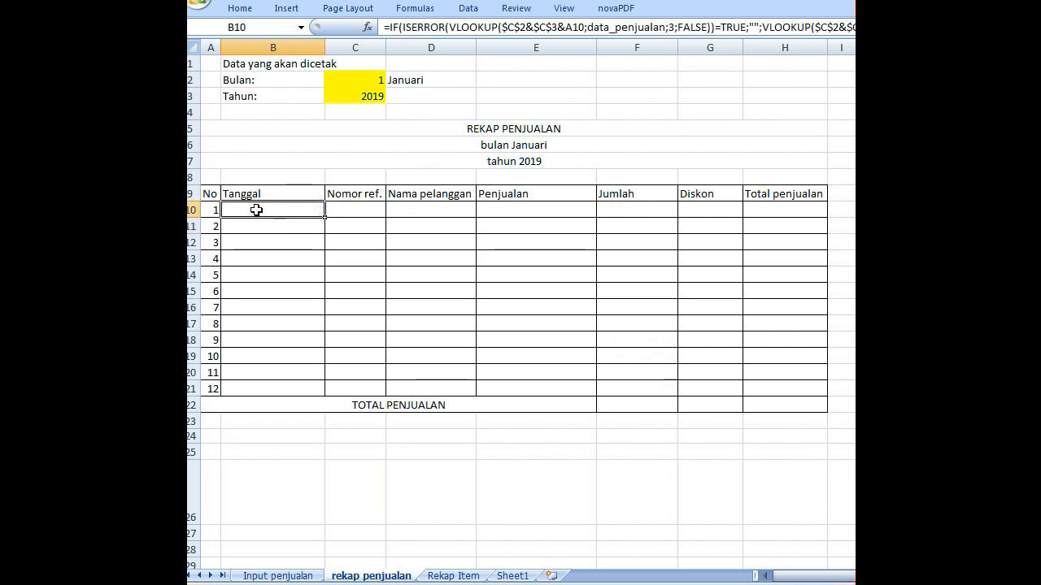
left_click(294, 575)
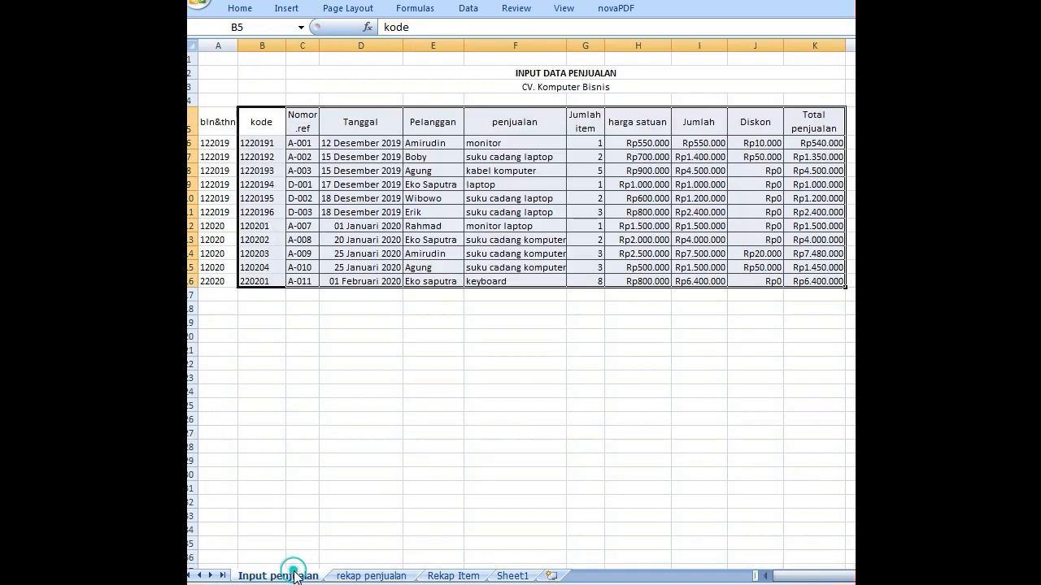
left_click(391, 576)
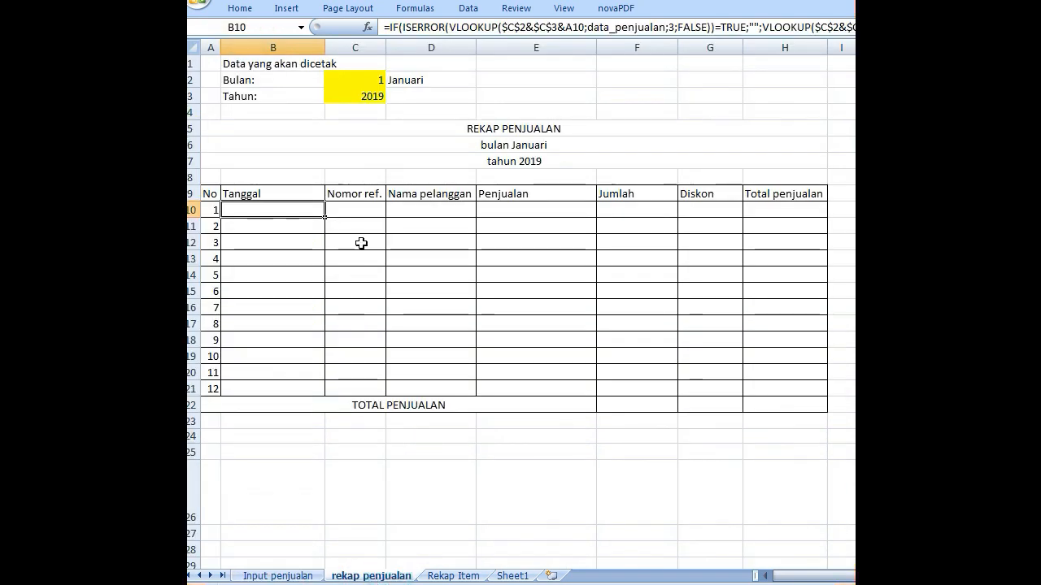
left_click(371, 79)
key("BackSpace")
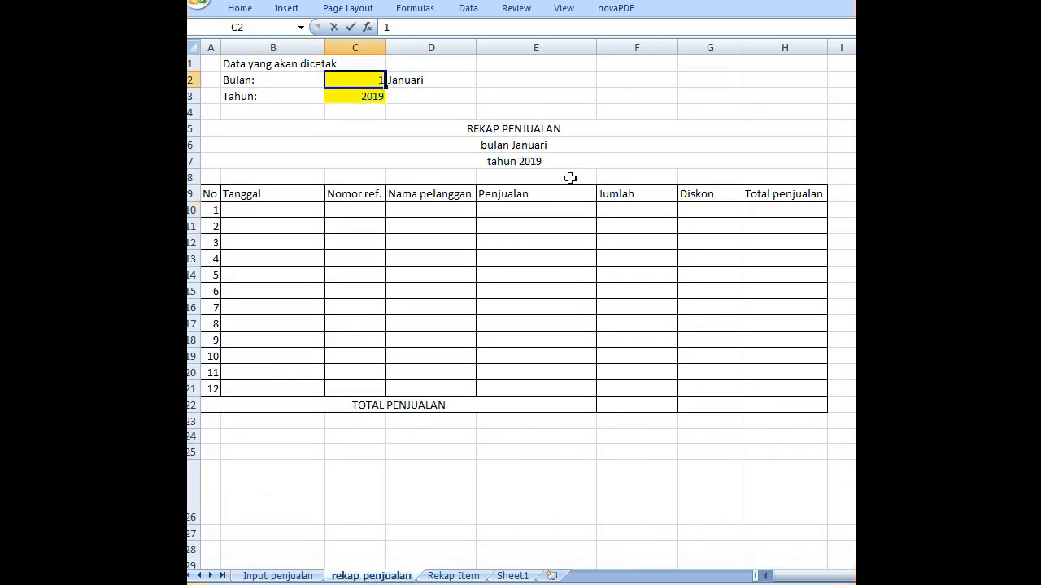
type("12")
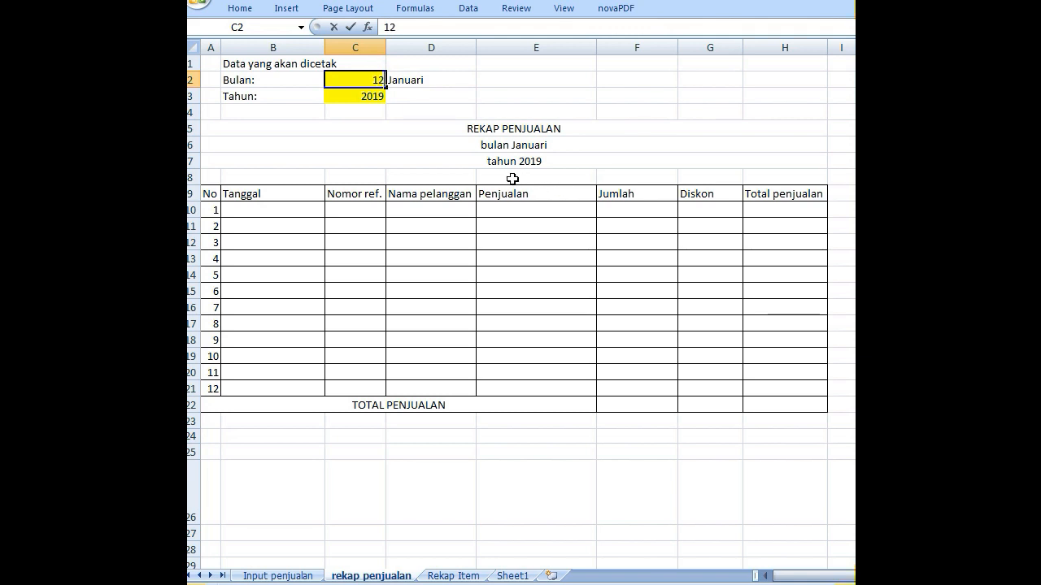
key("Return")
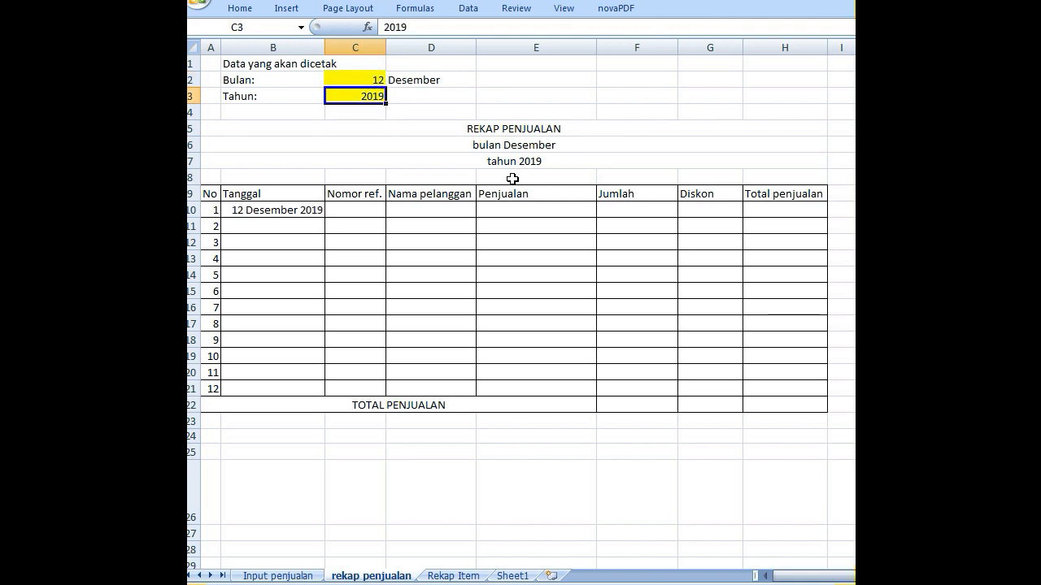
- Fill B10's date lookup formula down the Tanggal column through B21
left_click(289, 212)
left_click_drag(326, 217, 310, 398)
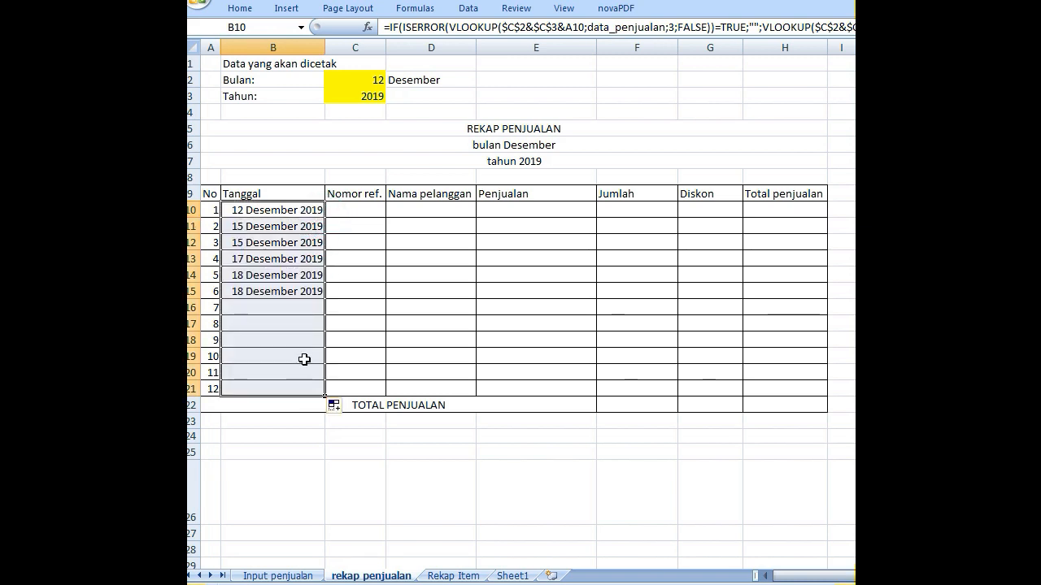
left_click(293, 291)
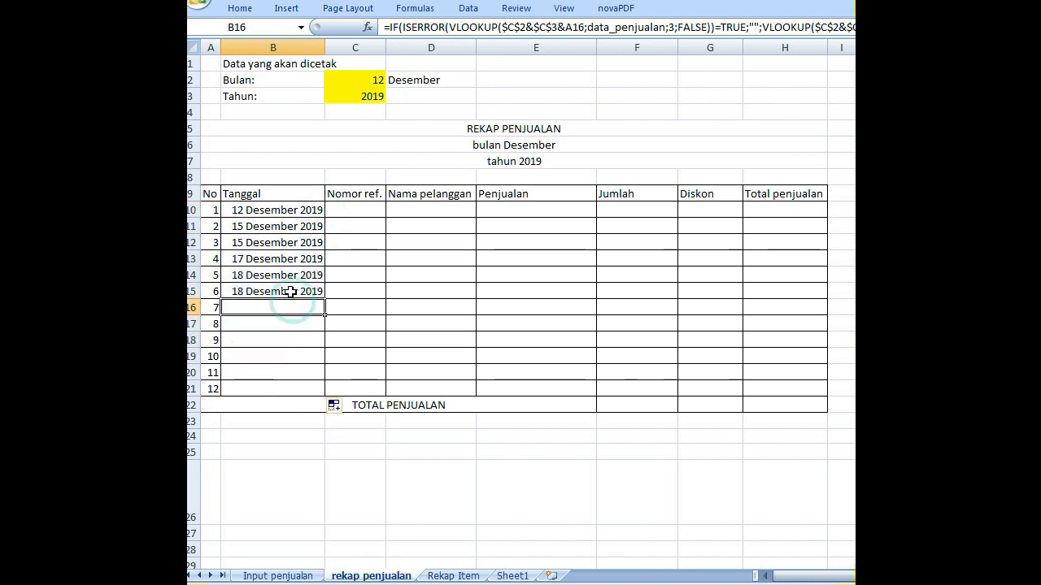
- Set the recap month in C2 to 1 and the year in C3 to 2020, comparing the listed dates with the Input penjualan sheet
left_click(315, 578)
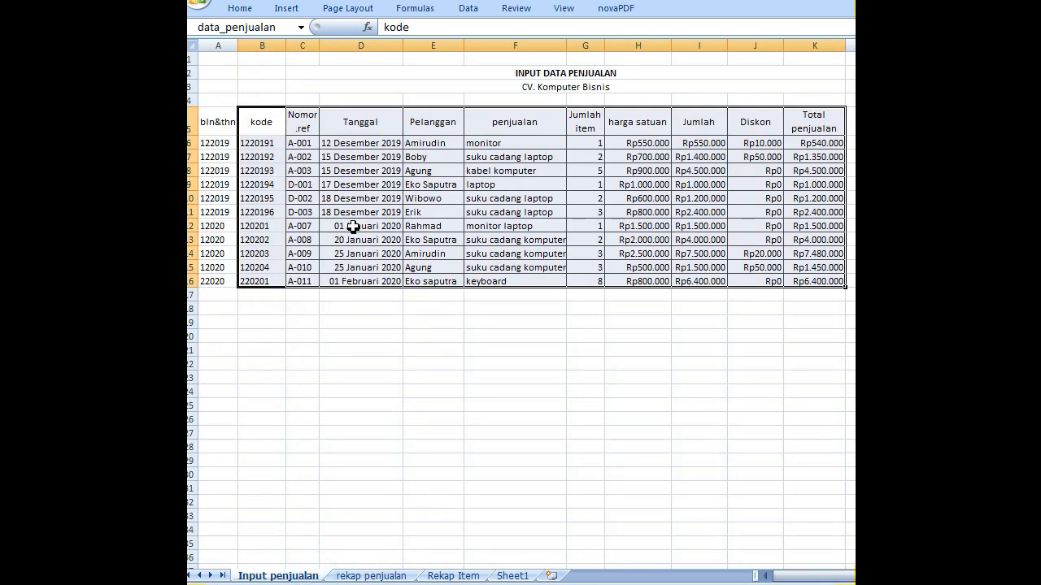
scroll(394, 235, "up", 2)
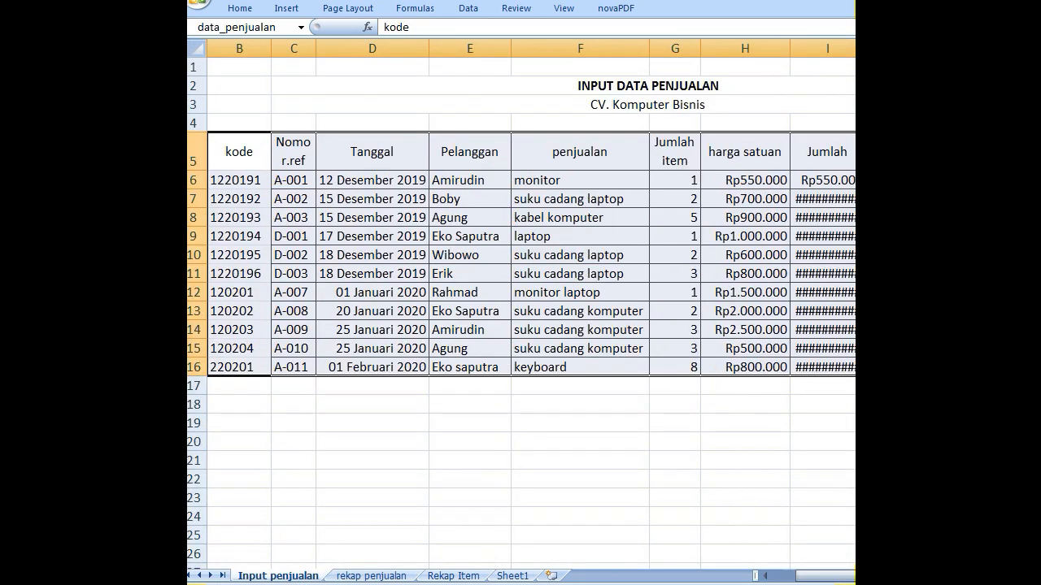
left_click_drag(817, 573, 758, 580)
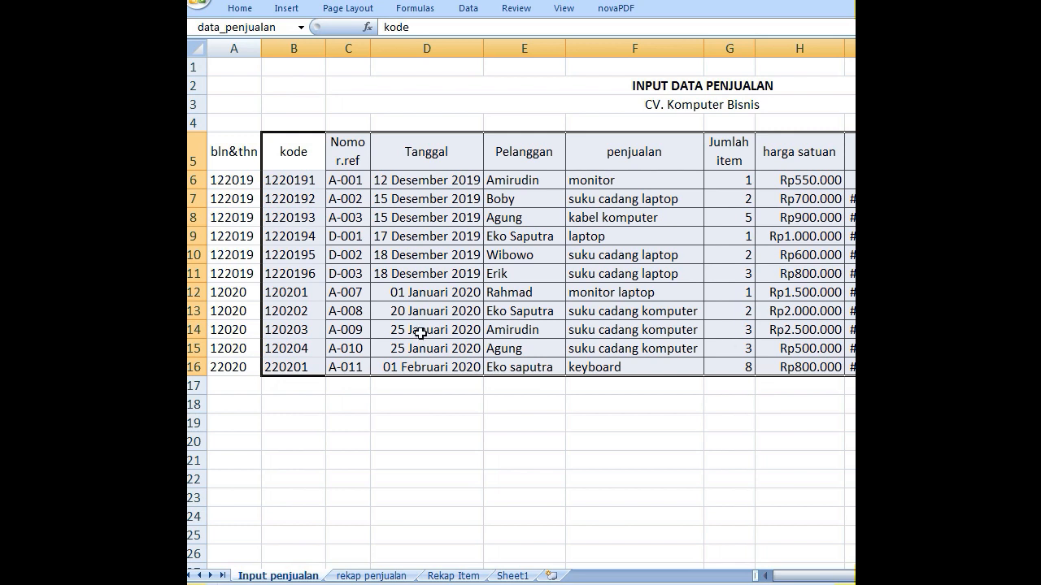
left_click(346, 576)
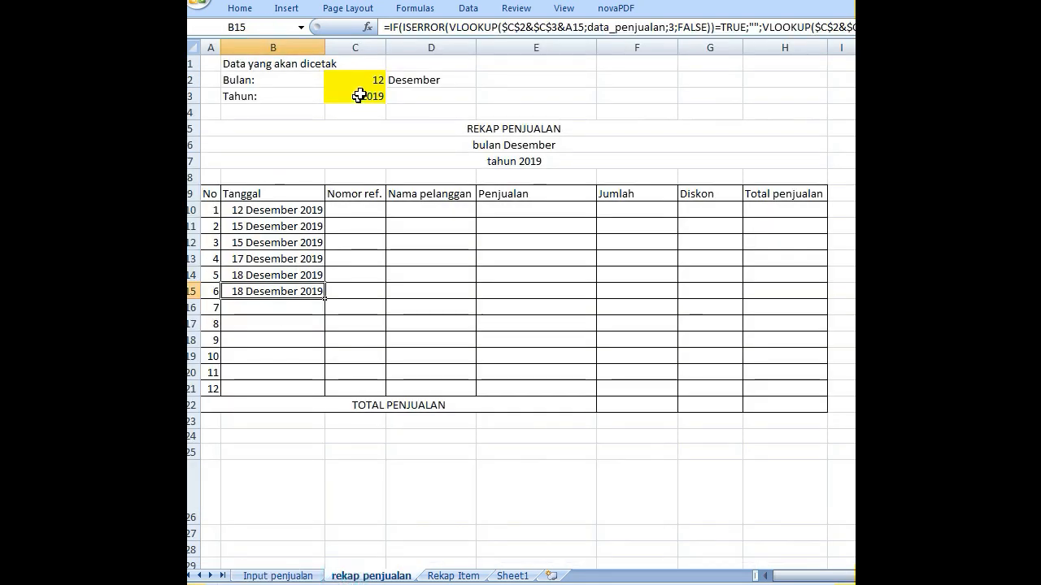
left_click(366, 79)
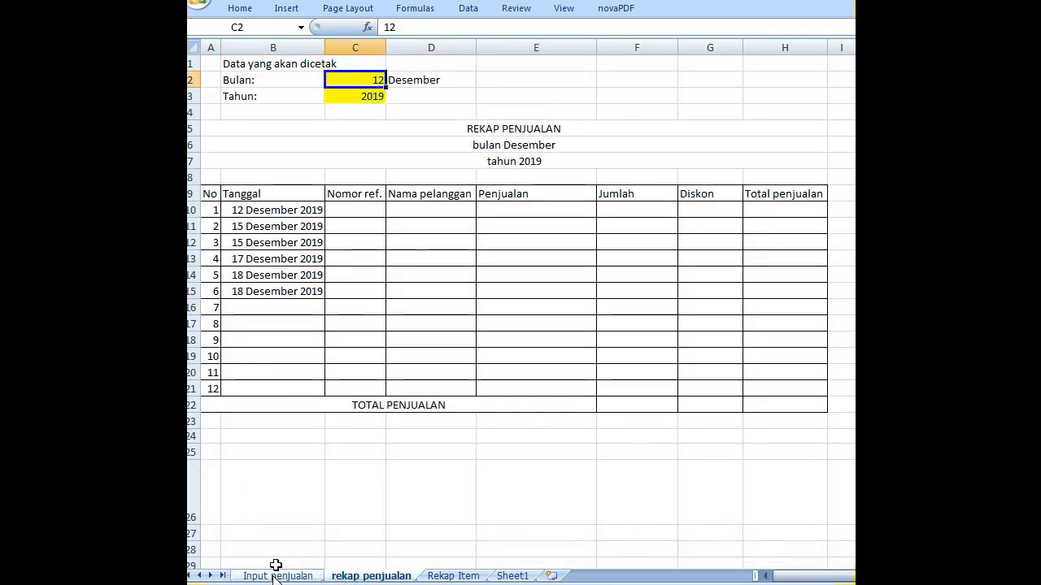
type("1")
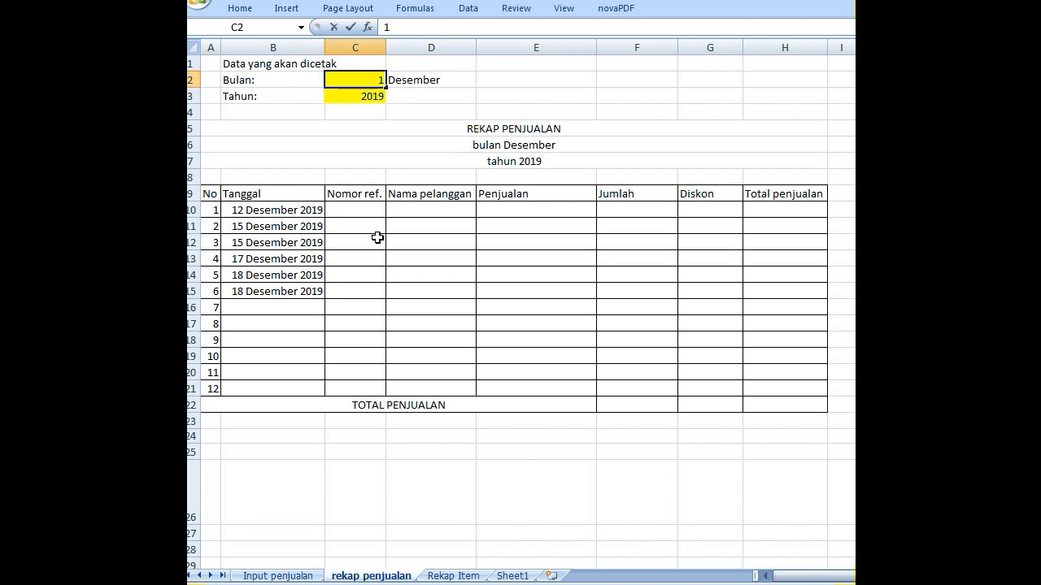
key("Return")
type("20")
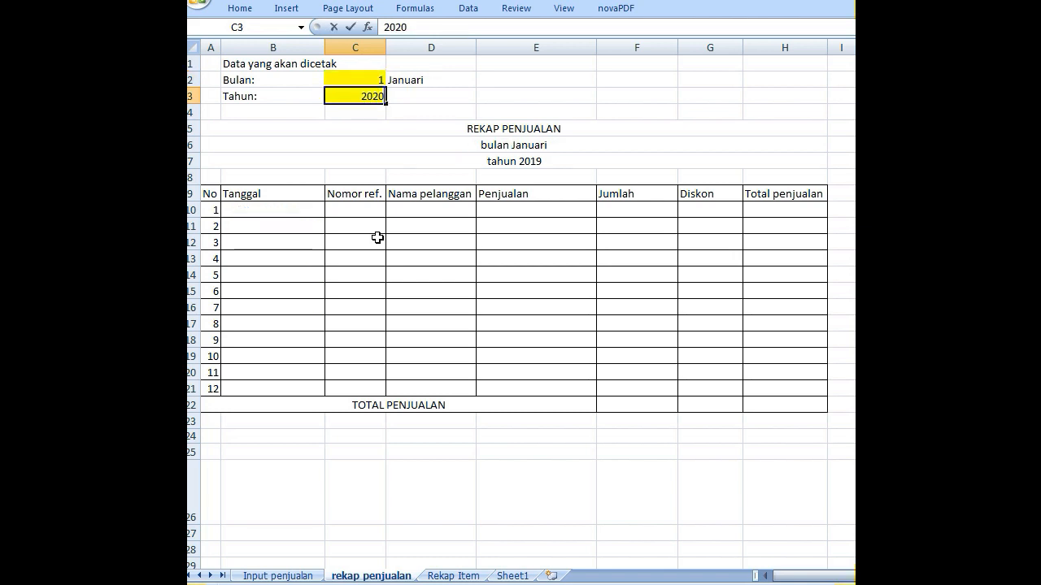
key("Return")
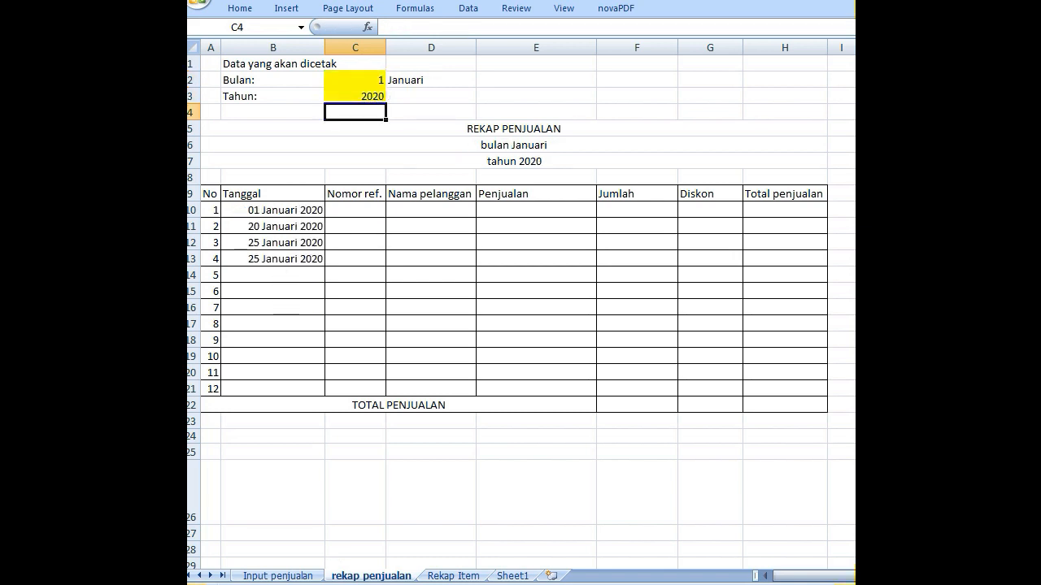
left_click(278, 575)
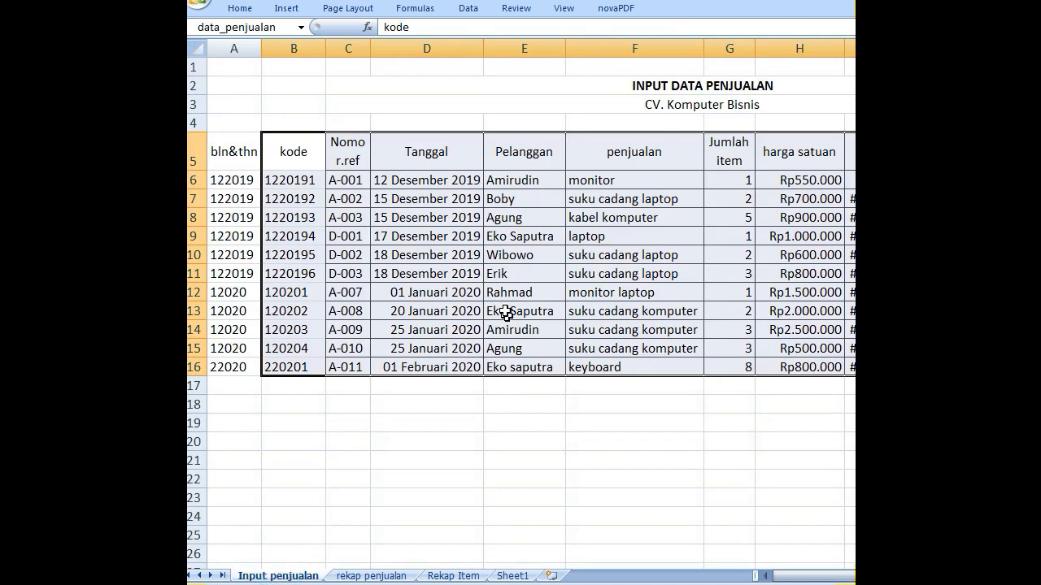
left_click(371, 576)
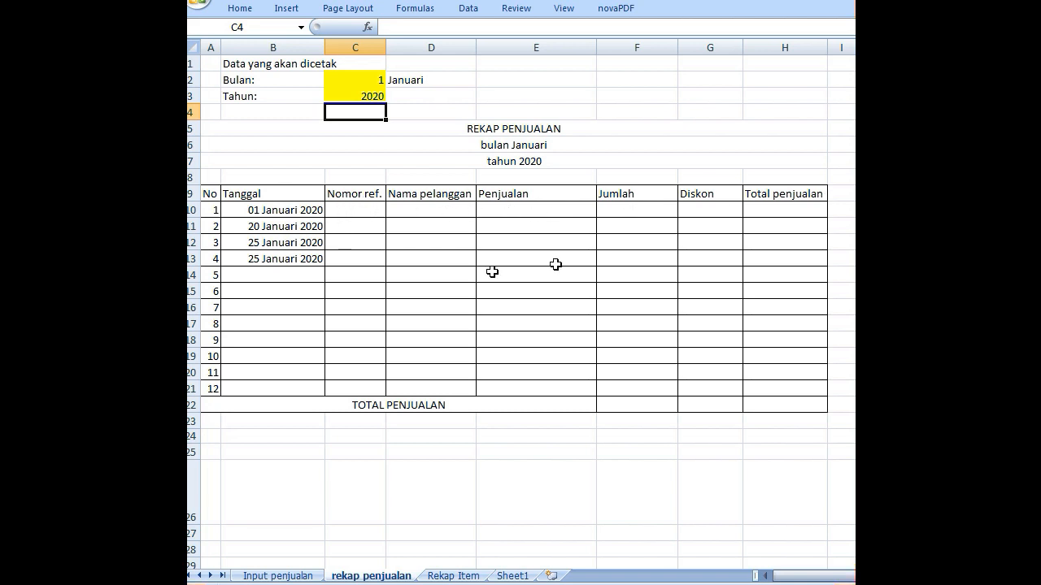
- Copy the entire IF(ISERROR(VLOOKUP…)) formula text from B10, leaving the cell as it is
left_click(264, 210)
double_click(274, 210)
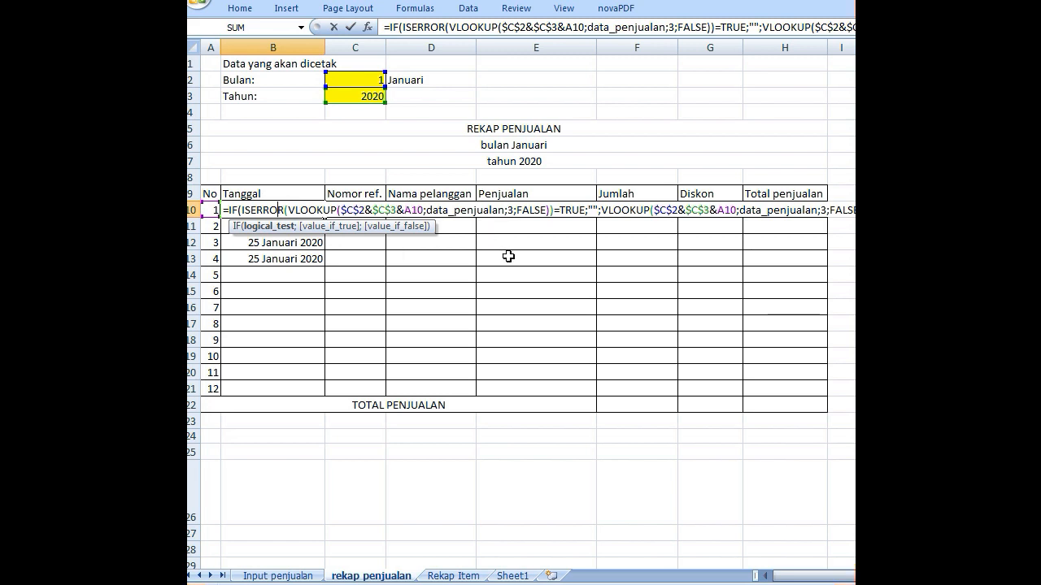
key("Return")
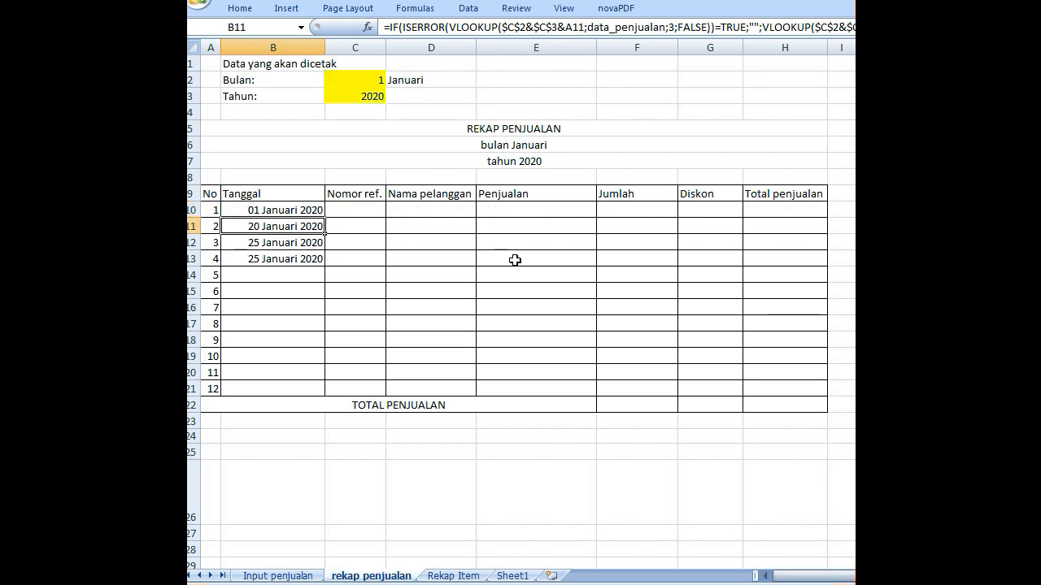
left_click(307, 210)
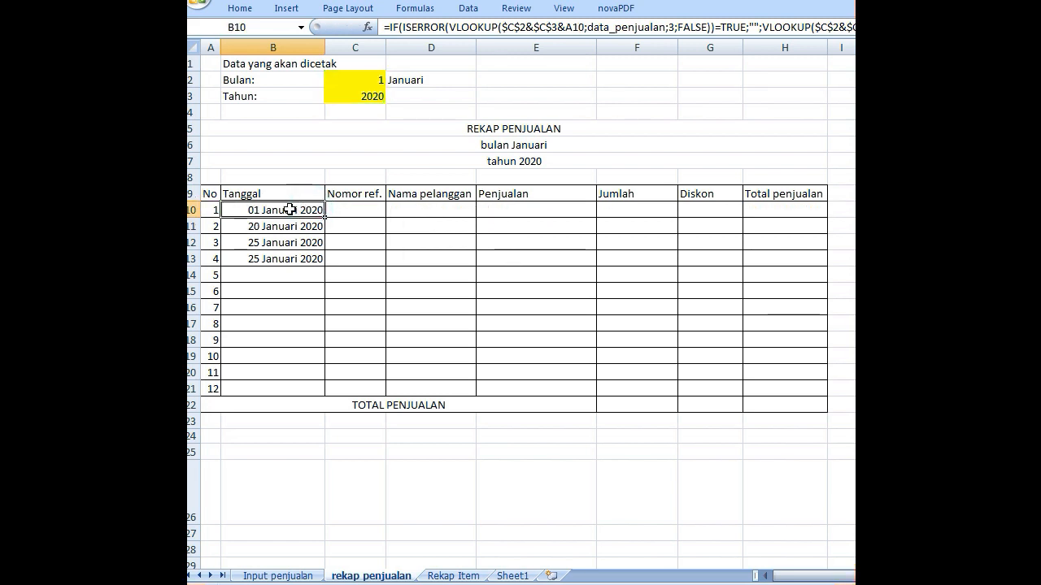
double_click(291, 210)
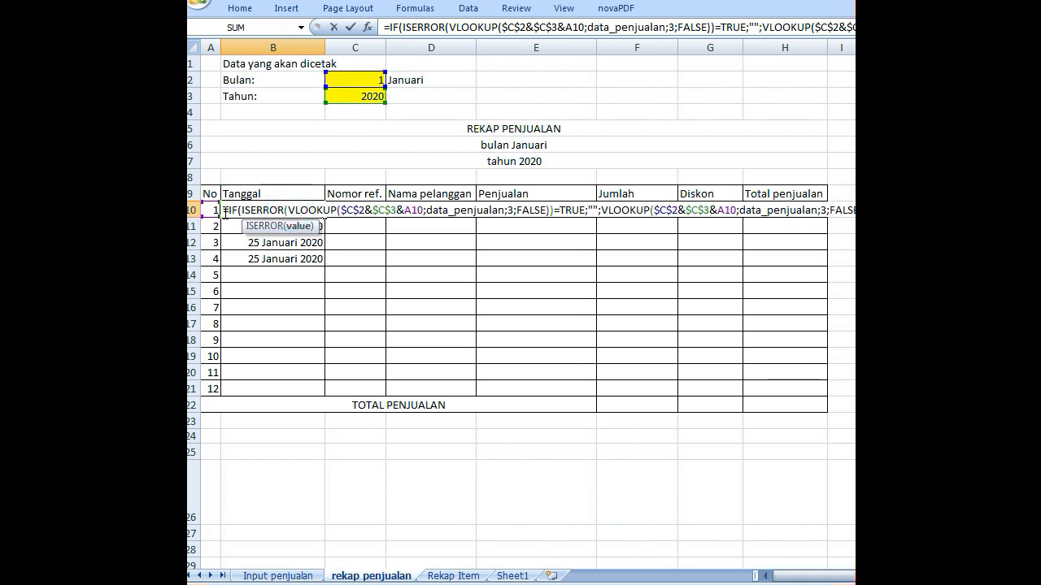
left_click_drag(224, 210, 855, 210)
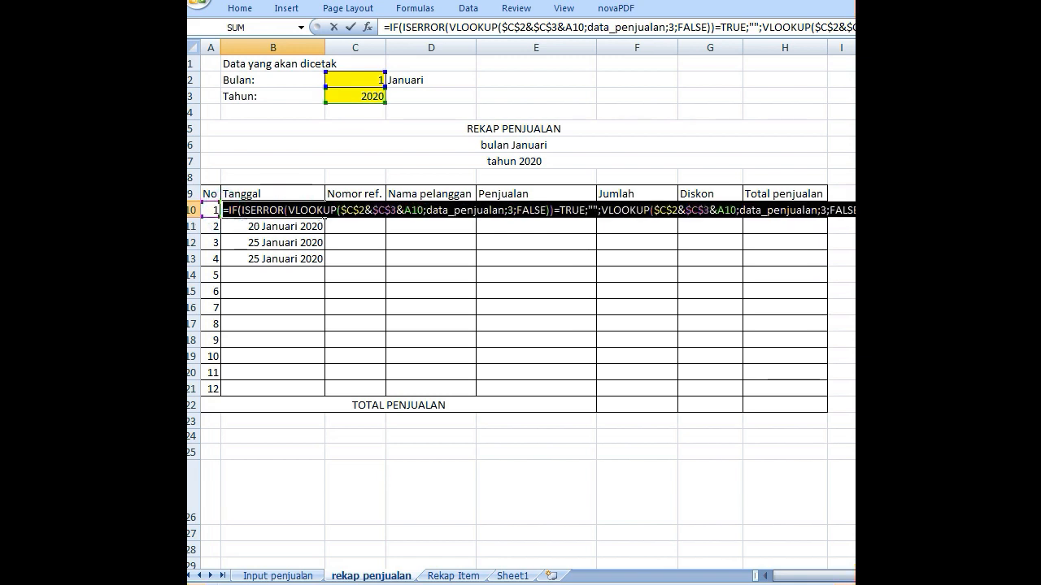
right_click(348, 217)
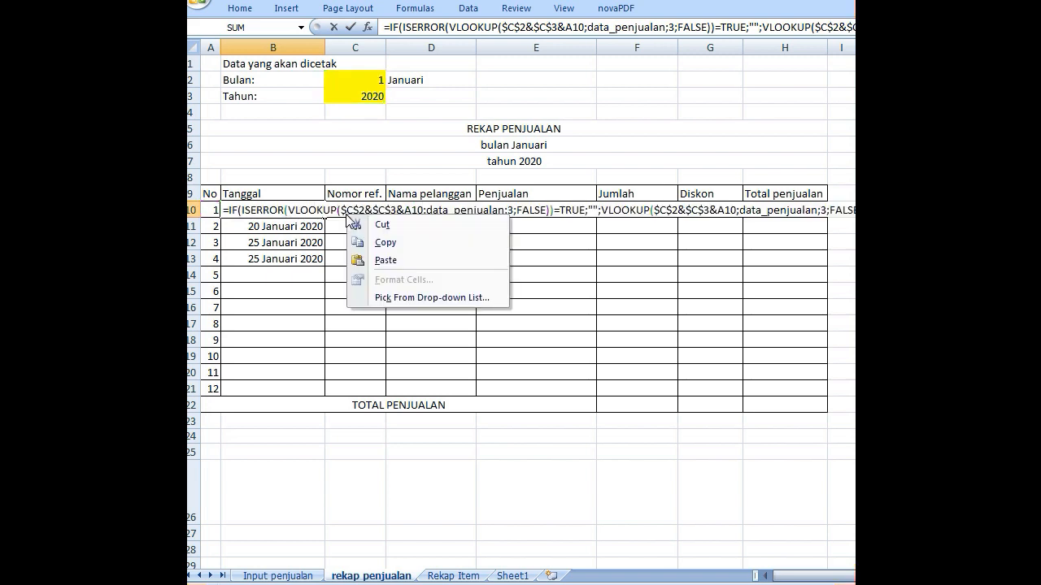
left_click(362, 241)
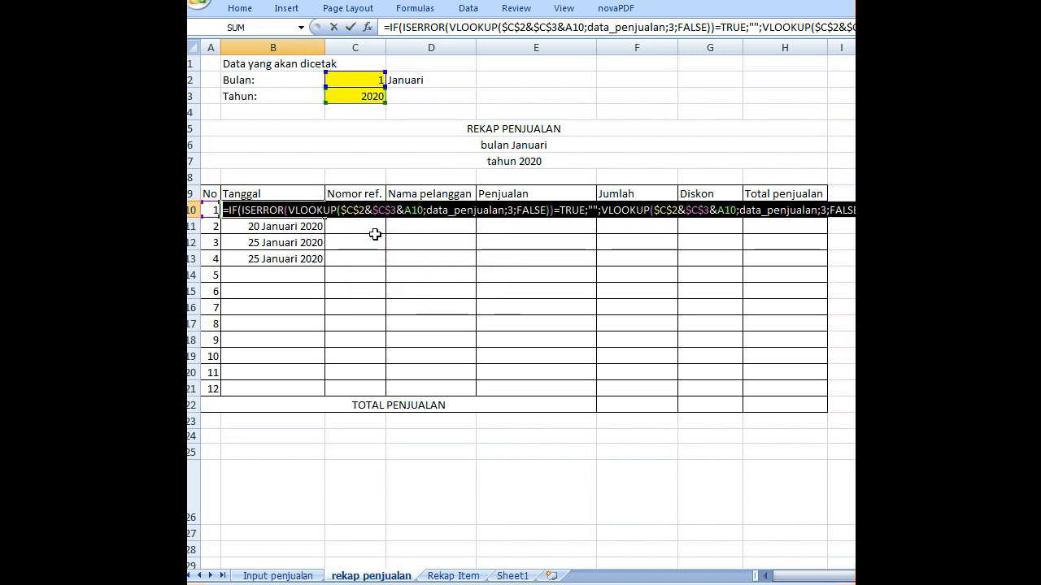
key("Return")
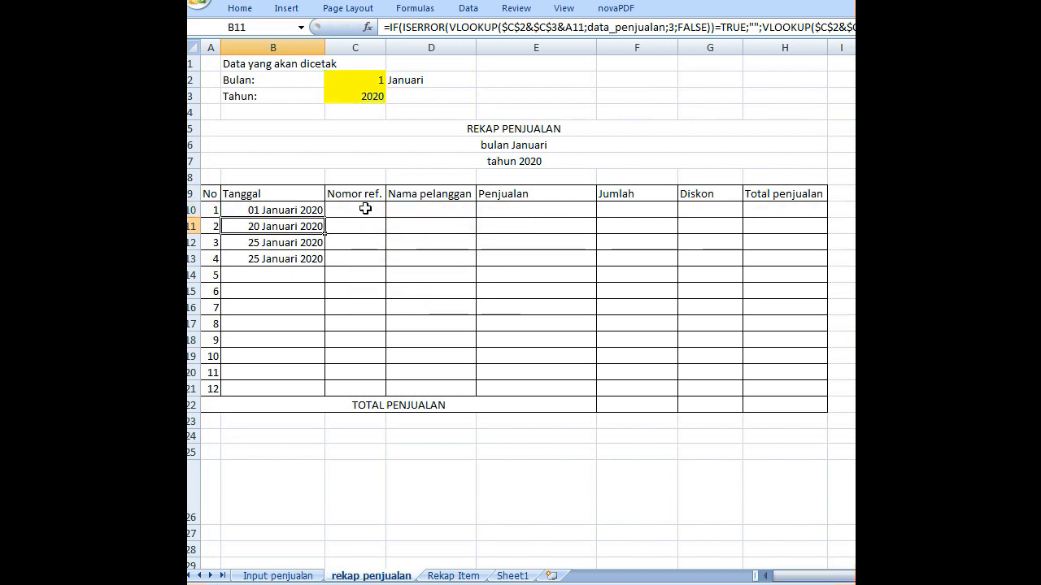
- Paste the copied formula text into C10 under Nomor ref. and enter it
double_click(365, 209)
right_click(365, 209)
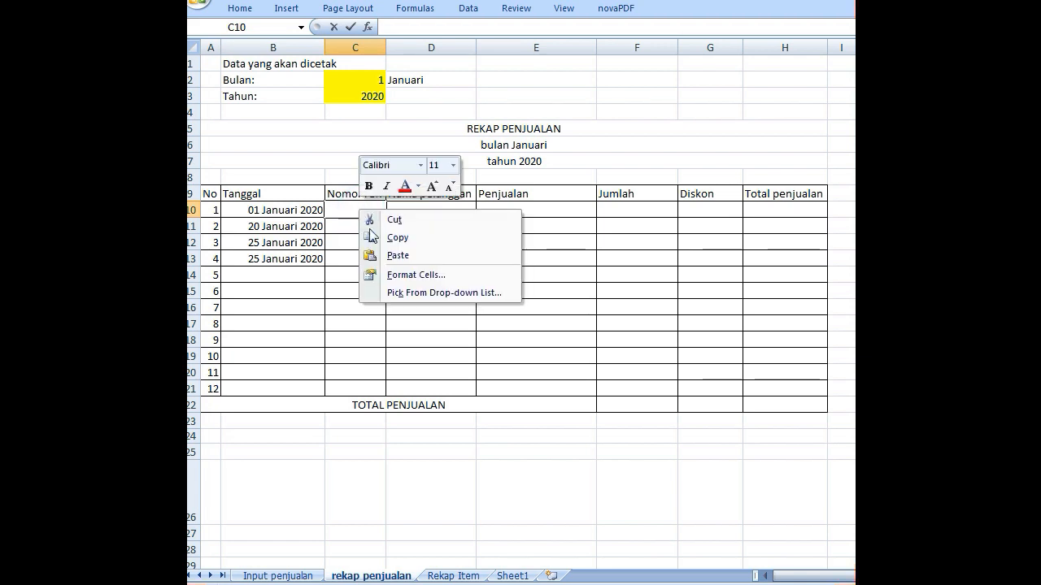
left_click(379, 255)
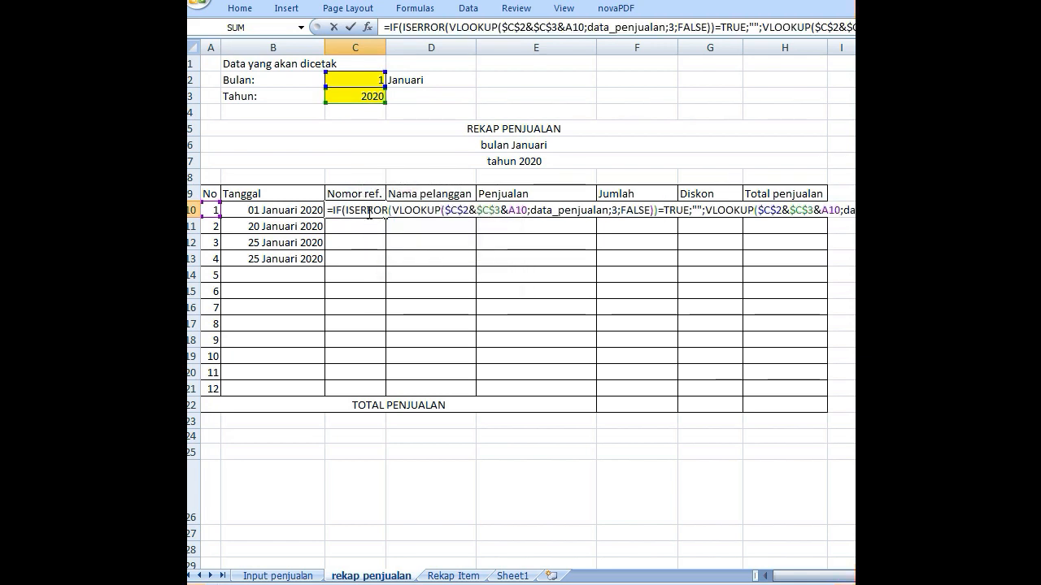
key("Return")
left_click(369, 213)
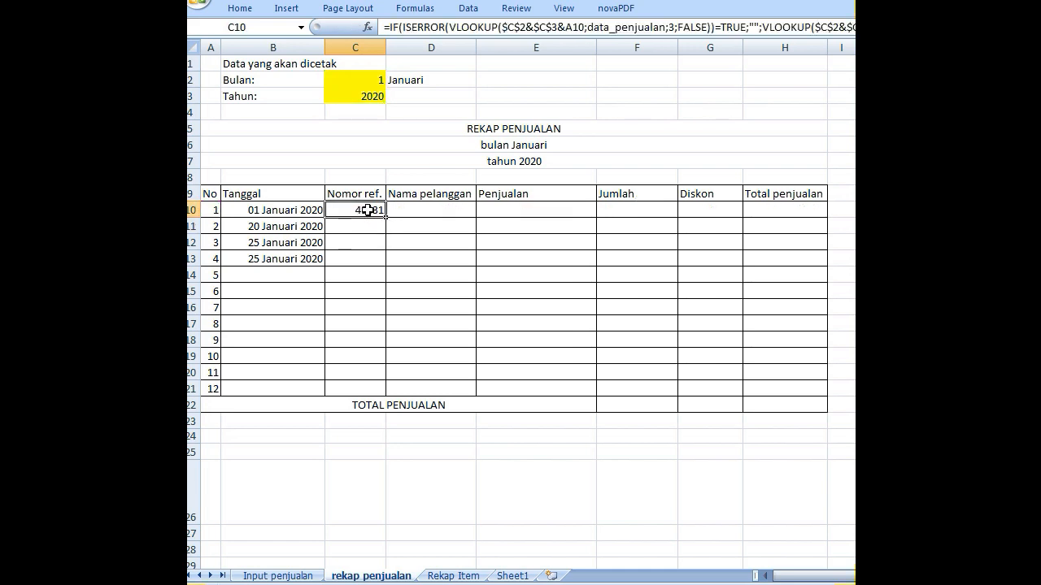
- Check the column order on Input penjualan, then set the column index of the VLOOKUP inside ISERROR in C10 to 2
left_click(278, 576)
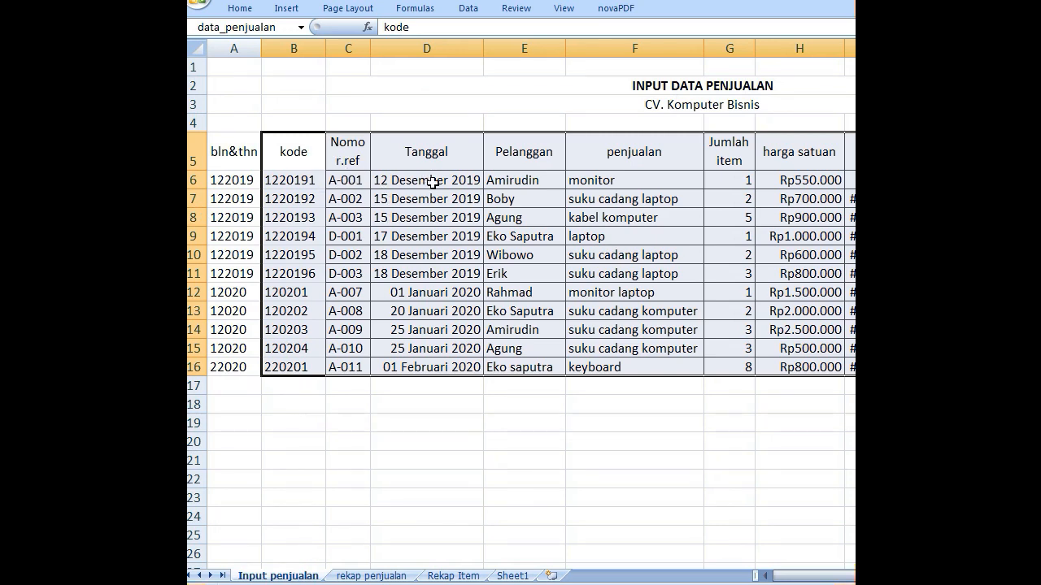
left_click(362, 575)
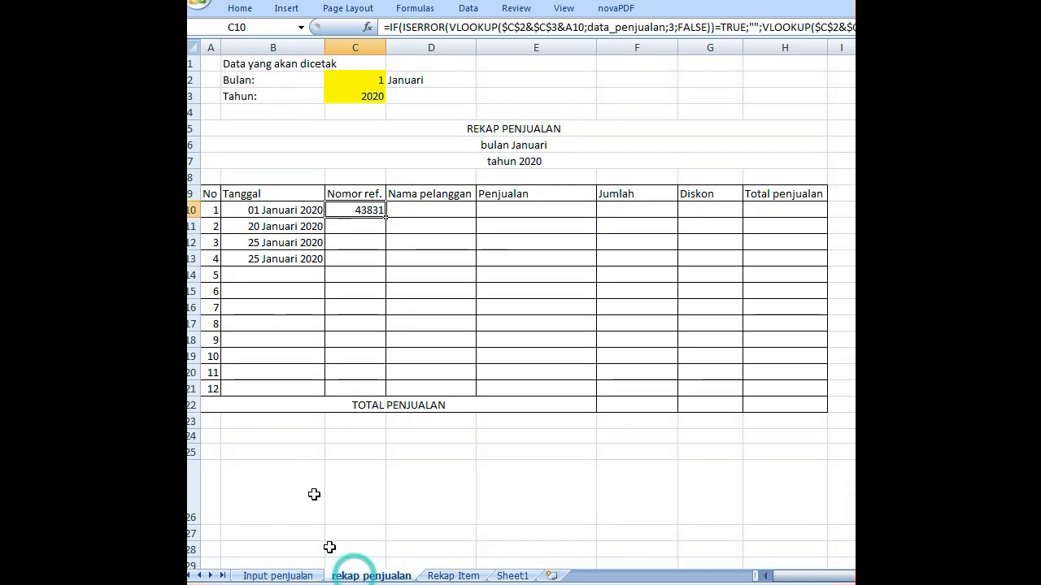
double_click(356, 210)
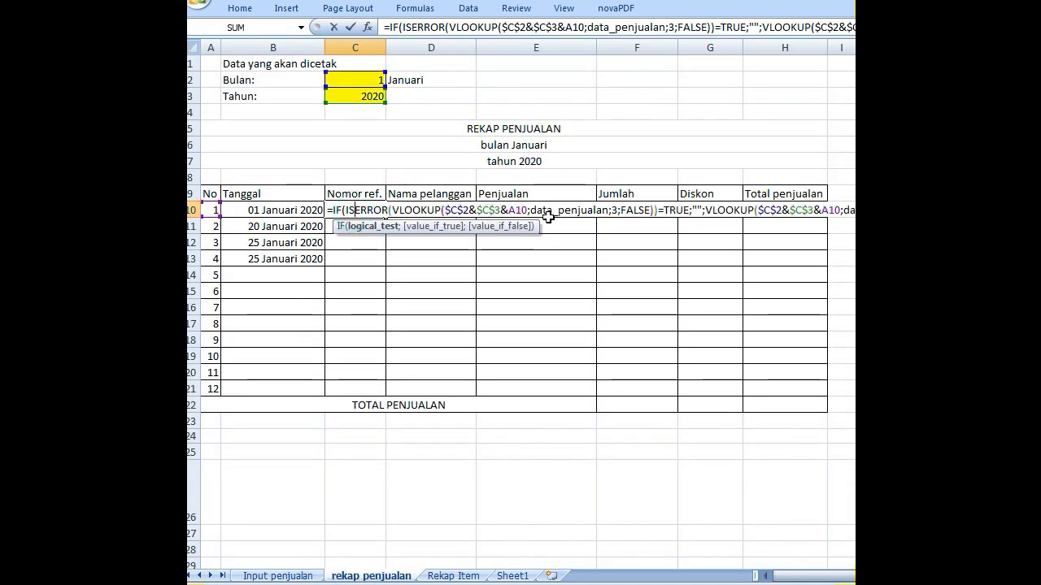
left_click(616, 209)
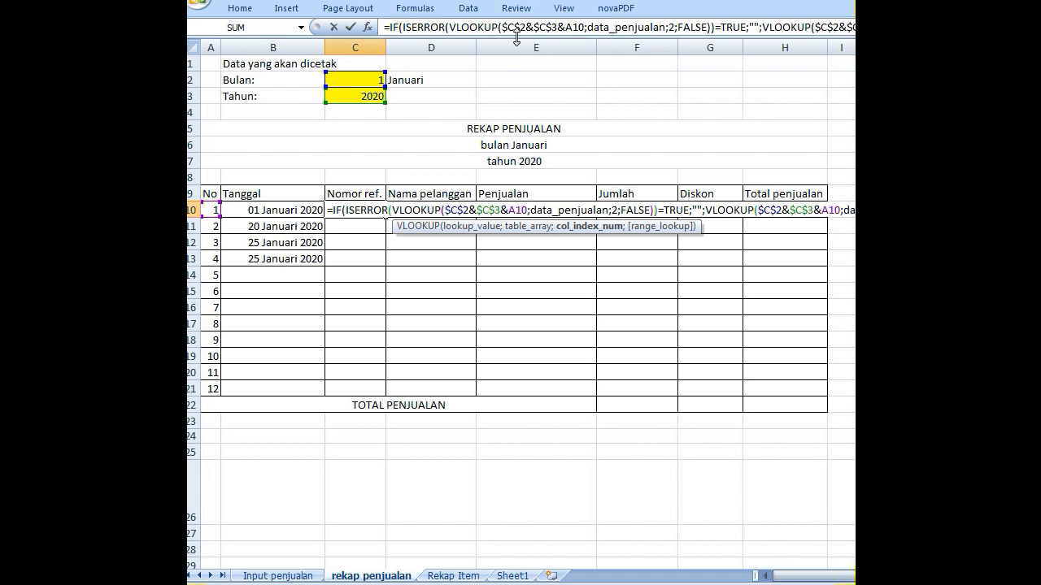
left_click_drag(512, 38, 516, 77)
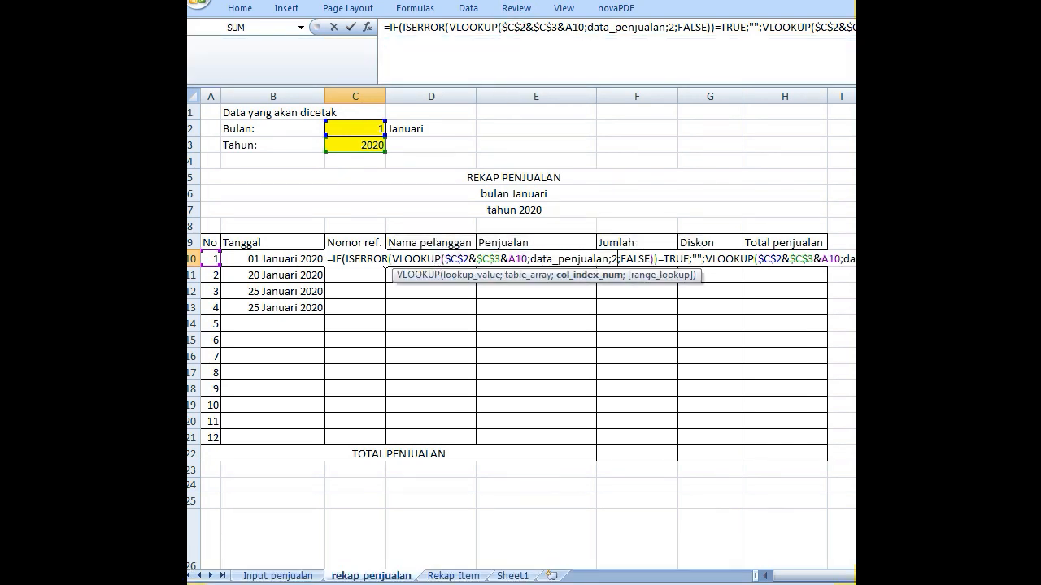
key("Return")
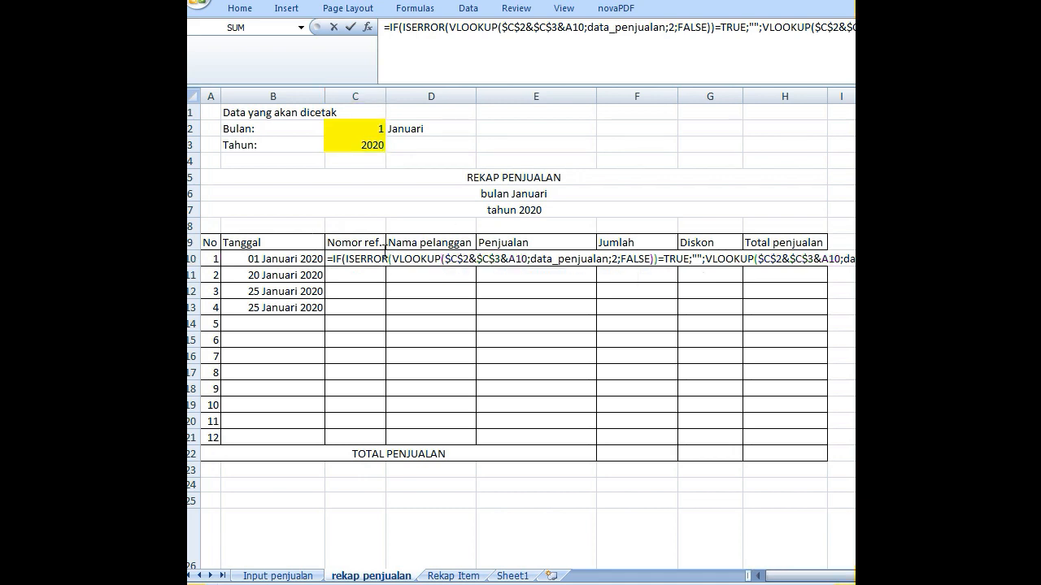
- Set the column index of the second VLOOKUP in C10 to 2 and fill the formula down to C21
double_click(363, 258)
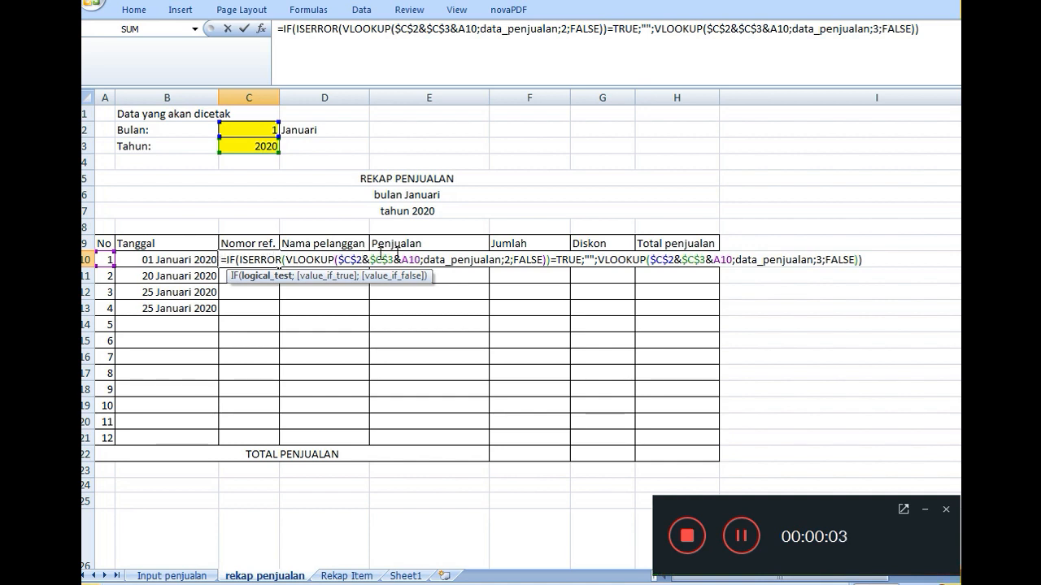
left_click(507, 254)
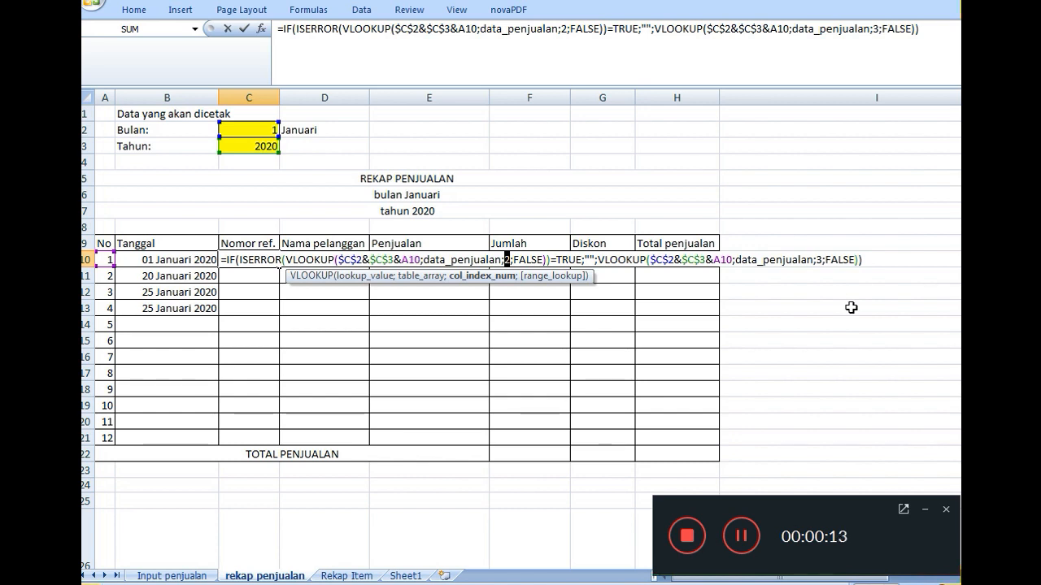
double_click(819, 260)
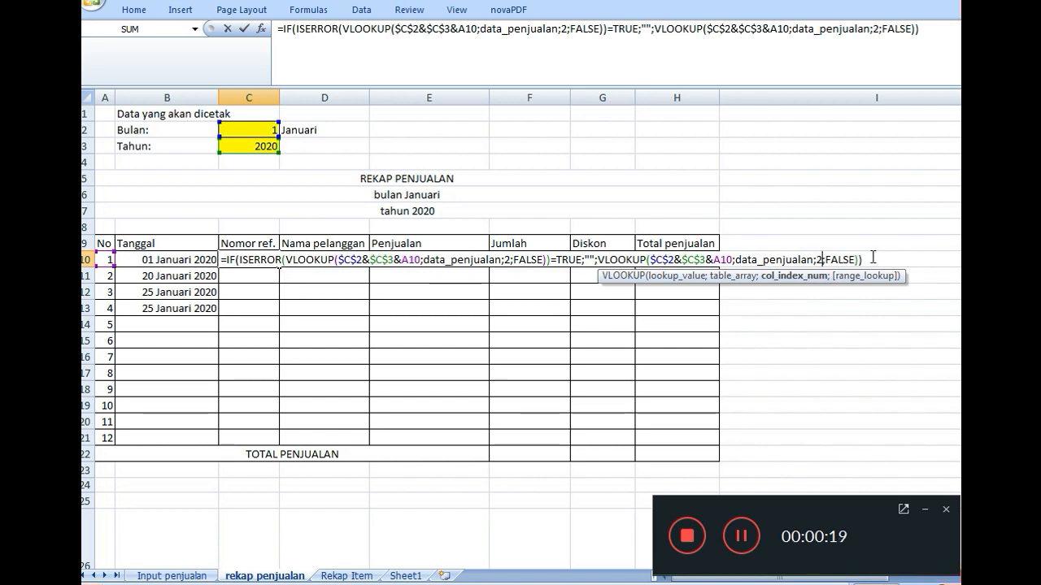
type("2")
key("Return")
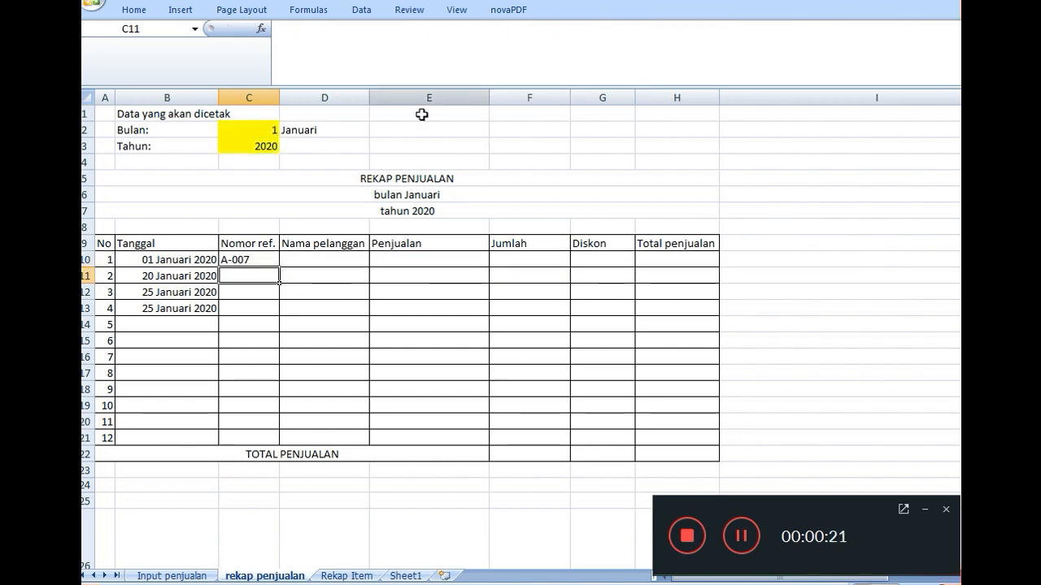
left_click(269, 259)
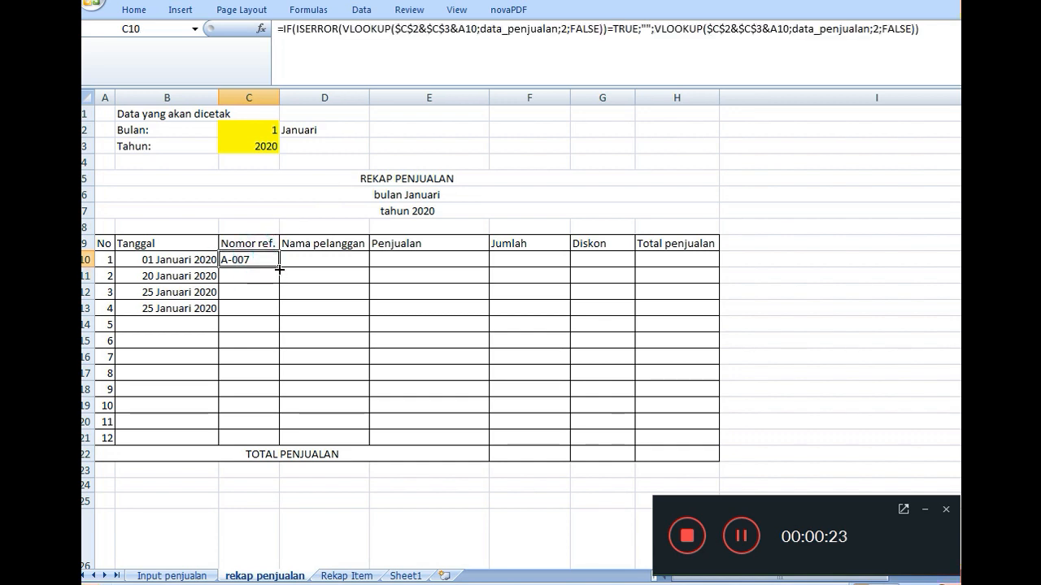
left_click_drag(279, 269, 263, 438)
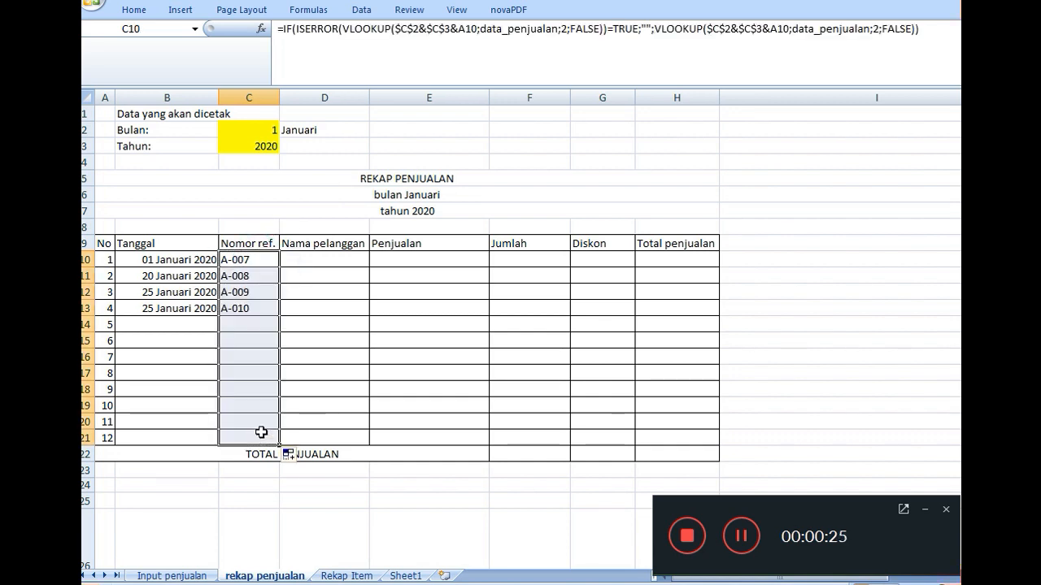
- Check the position of the Pelanggan column on Input penjualan, then copy the entire formula text from C10
double_click(266, 257)
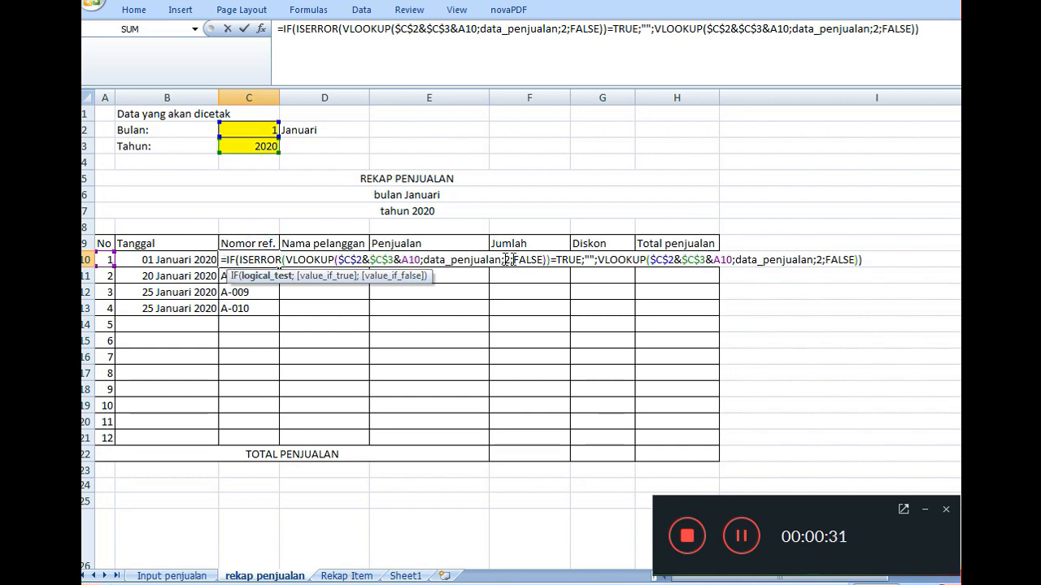
key("Return")
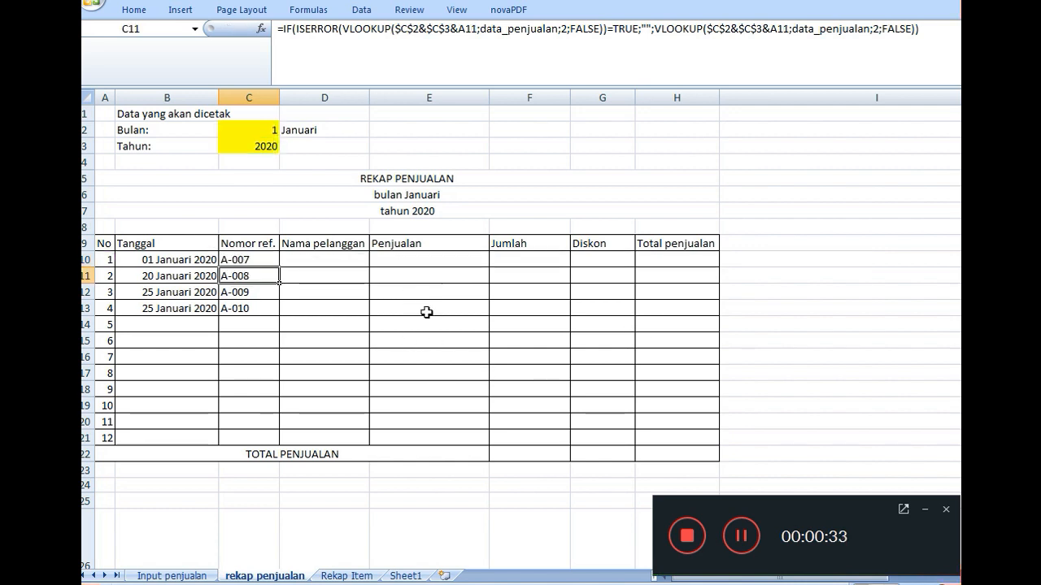
left_click(198, 574)
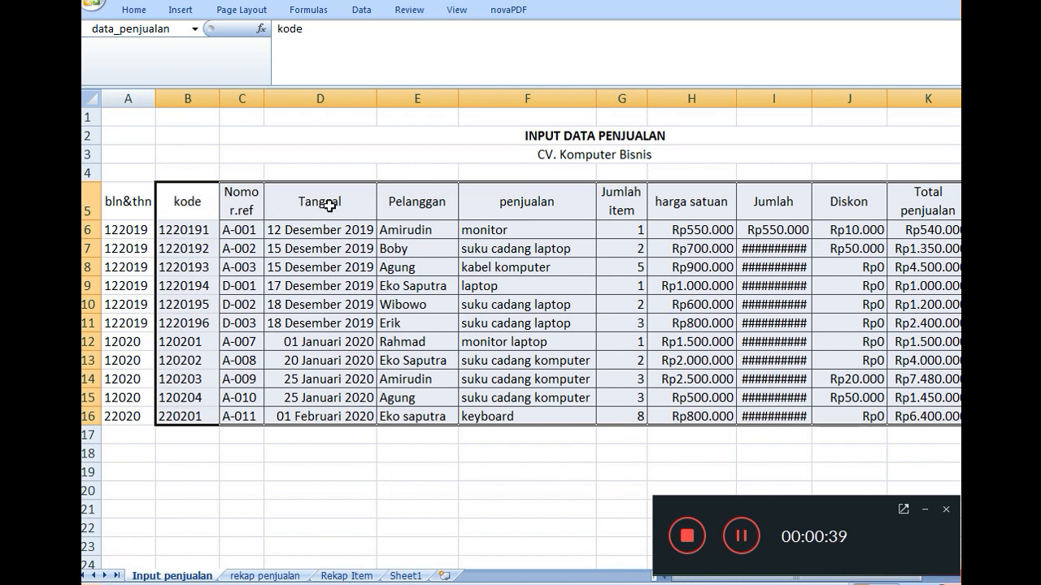
left_click(297, 576)
left_click(249, 260)
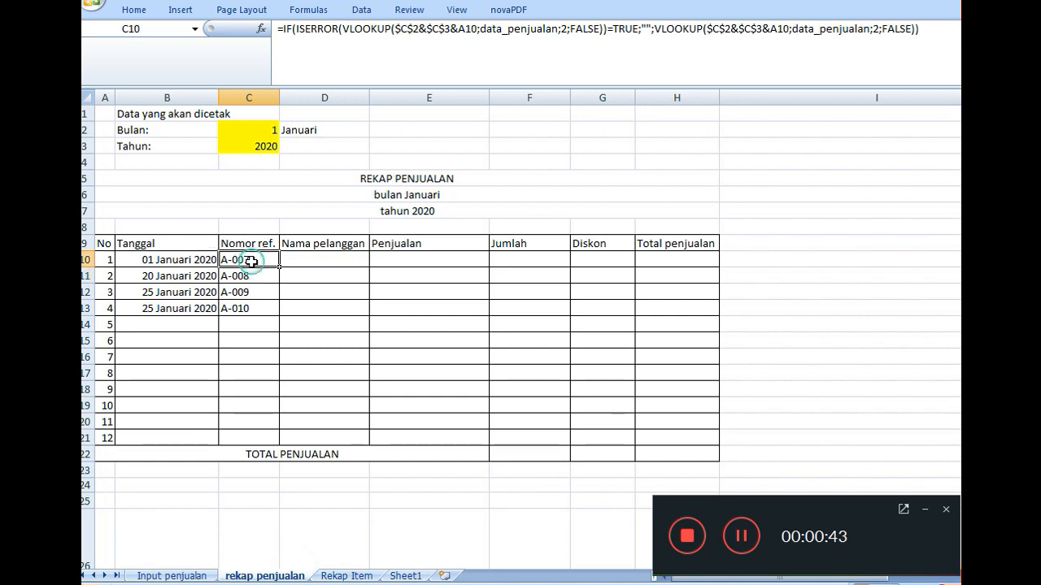
double_click(255, 260)
left_click_drag(222, 259, 880, 284)
key("ctrl+c")
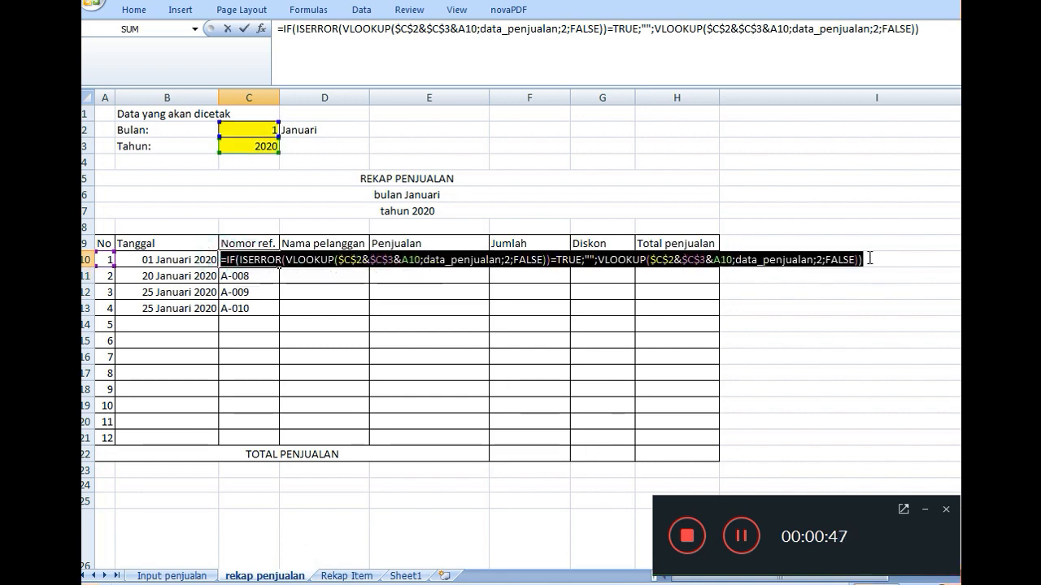
key("Return")
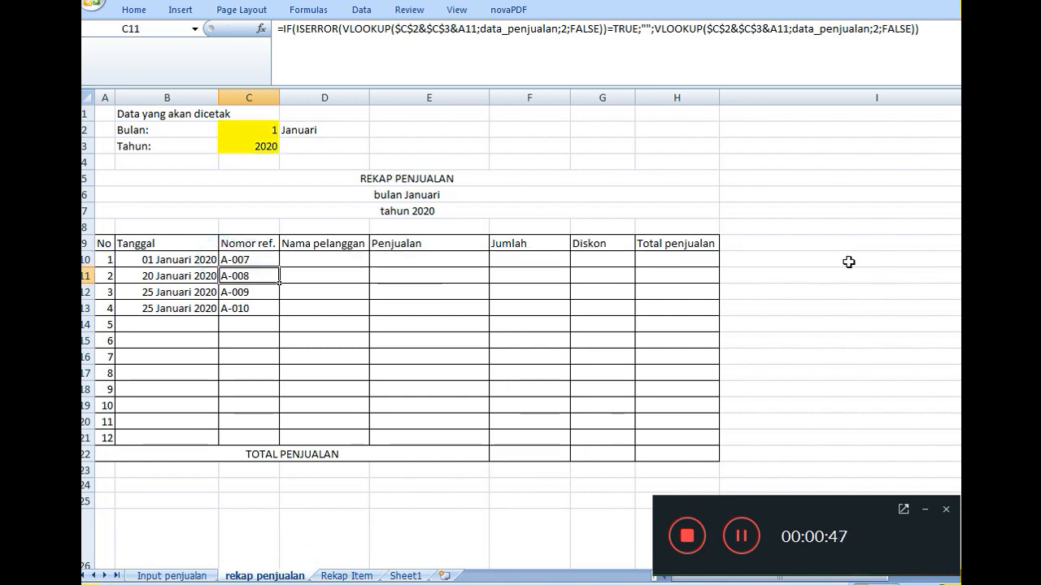
- Paste the formula text into D10 under Nama pelanggan and set the column index of the VLOOKUP inside ISERROR to 4
double_click(339, 255)
key("ctrl+v")
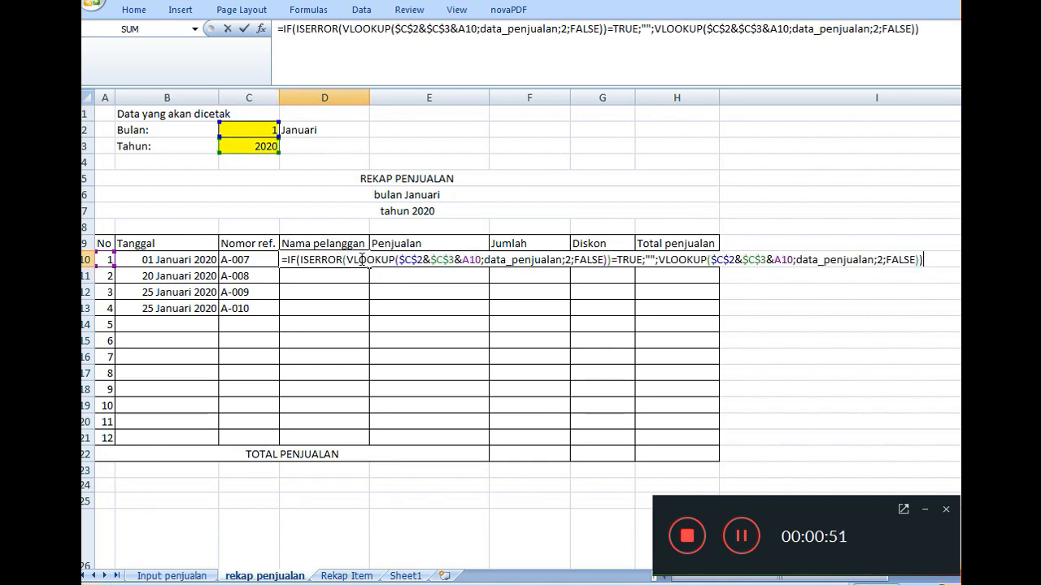
double_click(568, 259)
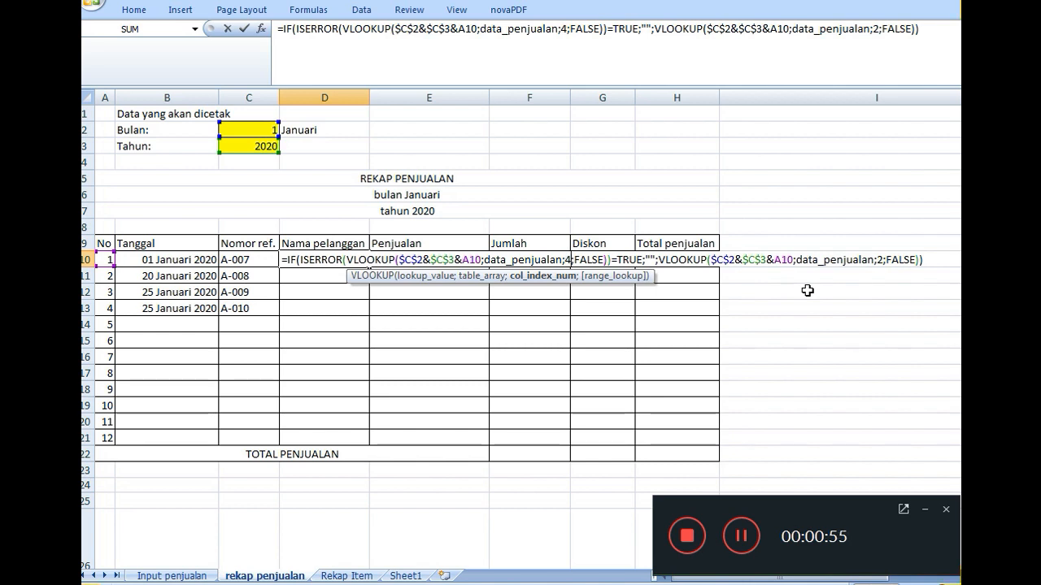
- Set the second VLOOKUP's column index in D10 to 4 and fill the formula down to D21
left_click(886, 259)
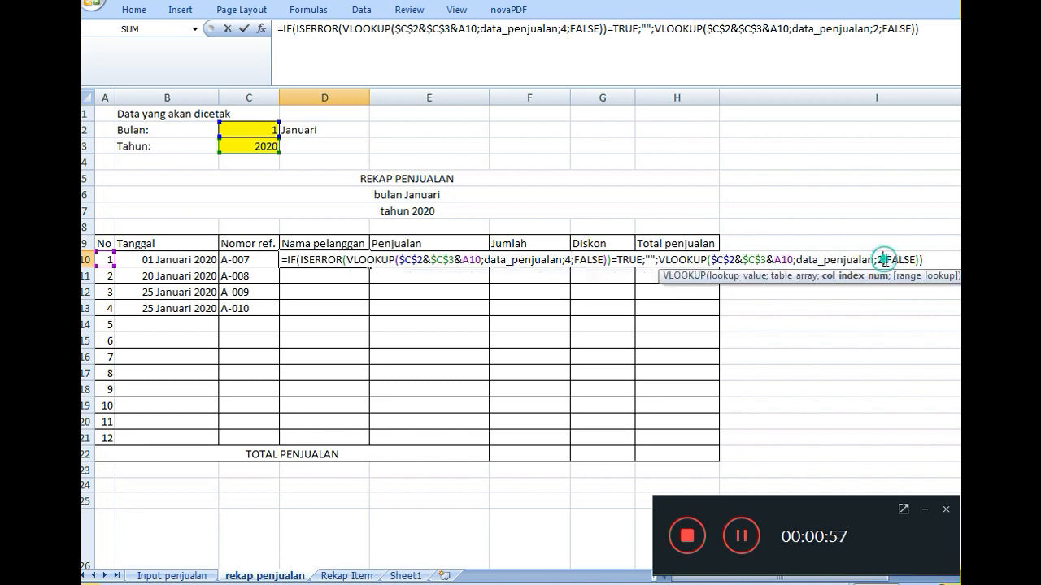
key("BackSpace")
type("4")
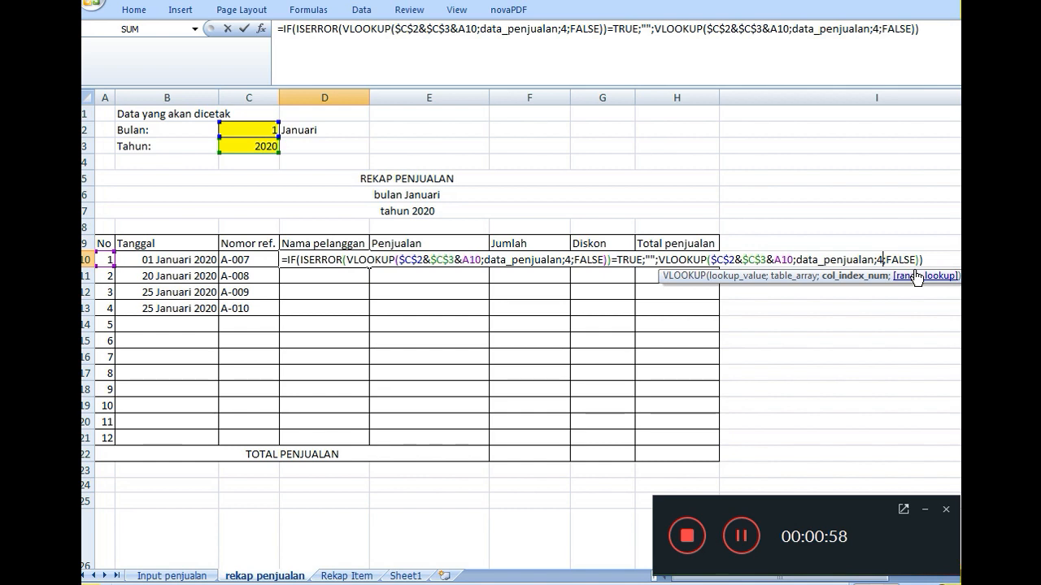
key("Return")
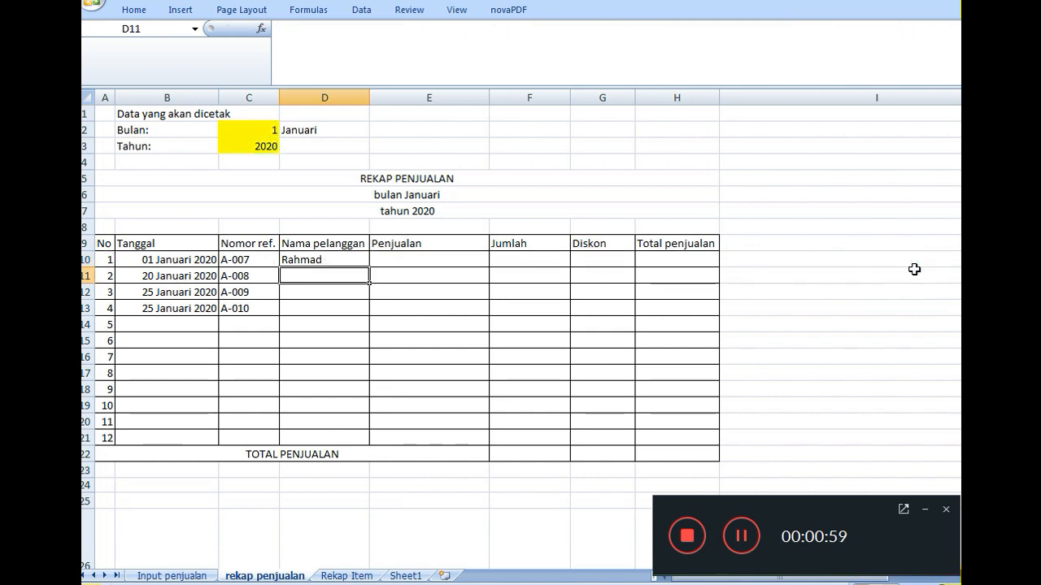
left_click(332, 261)
left_click_drag(370, 267, 351, 439)
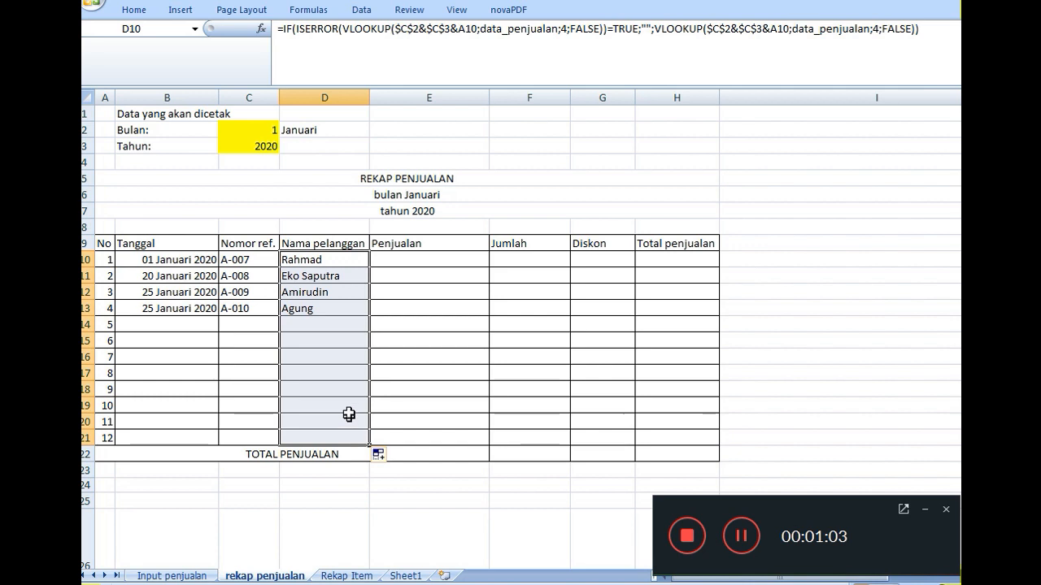
- Check the position of the penjualan column on Input penjualan, then copy the entire formula text from D10
left_click(414, 264)
left_click(172, 576)
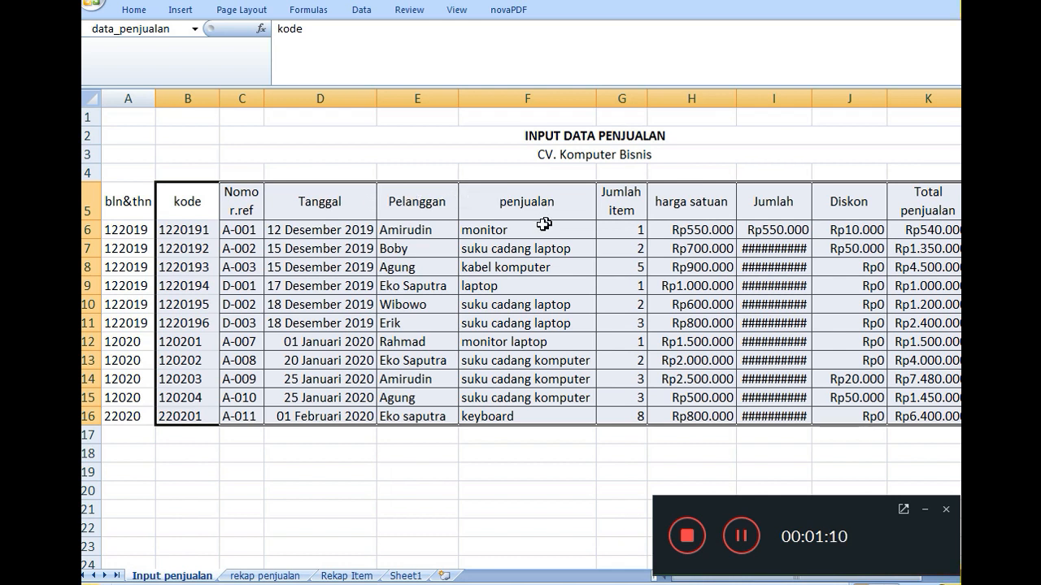
left_click(294, 575)
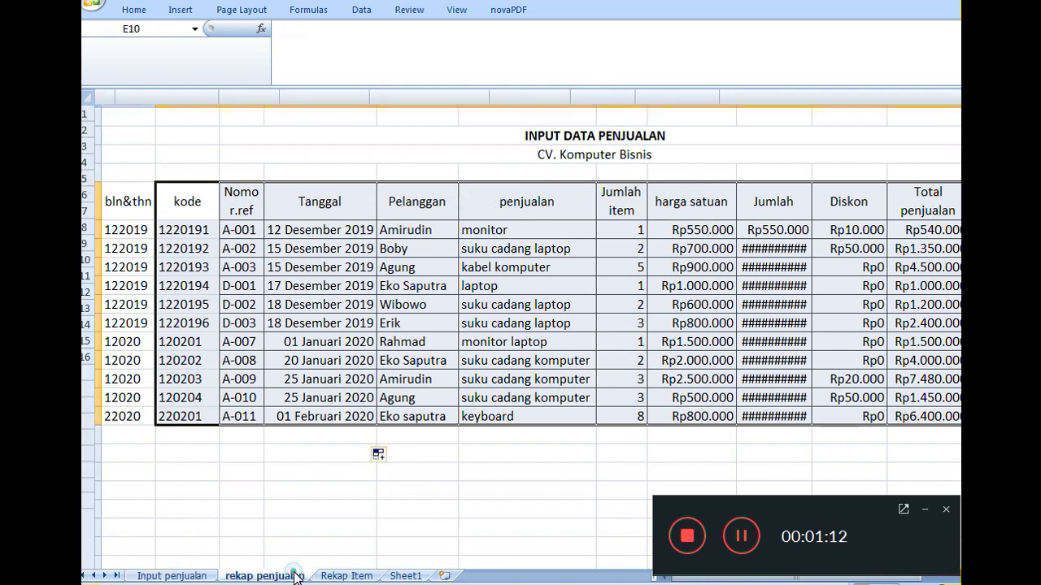
left_click(344, 263)
double_click(322, 262)
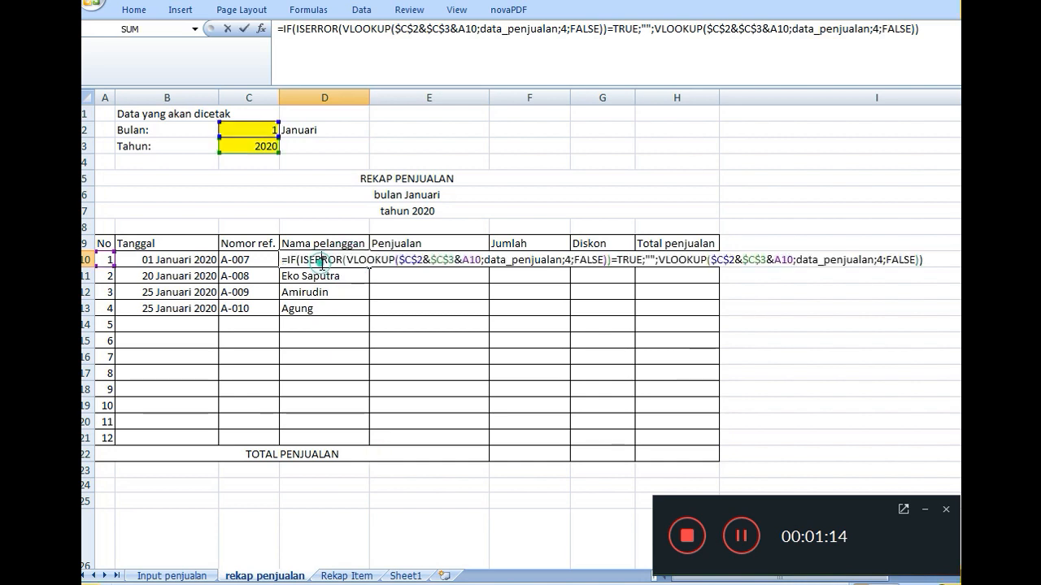
left_click(291, 261)
left_click_drag(280, 260, 937, 254)
key("ctrl+c")
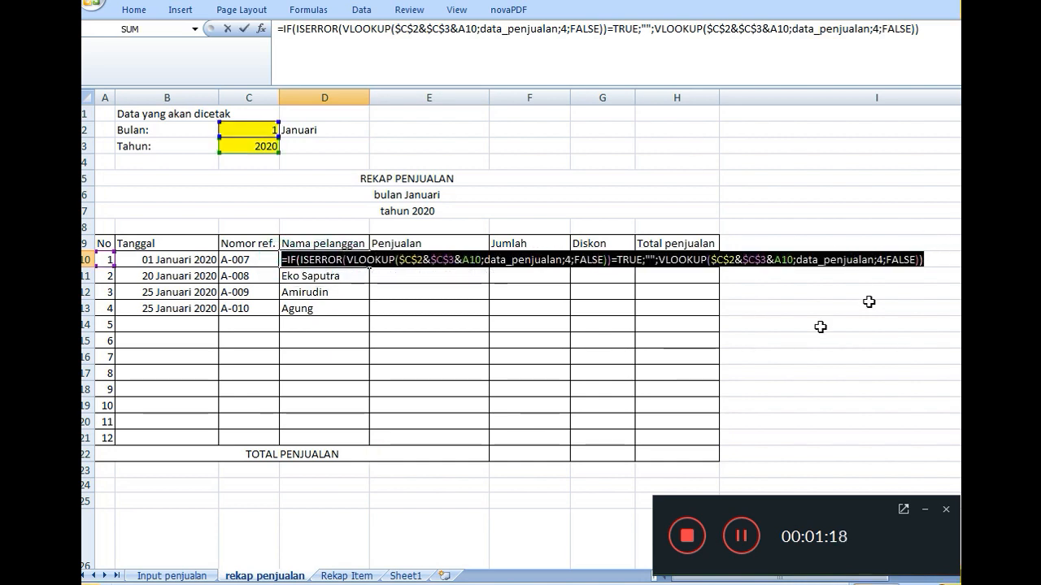
key("Return")
- Paste the formula text into E10 under Penjualan and set the column index of the VLOOKUP inside ISERROR to 5
left_click(469, 259)
double_click(469, 259)
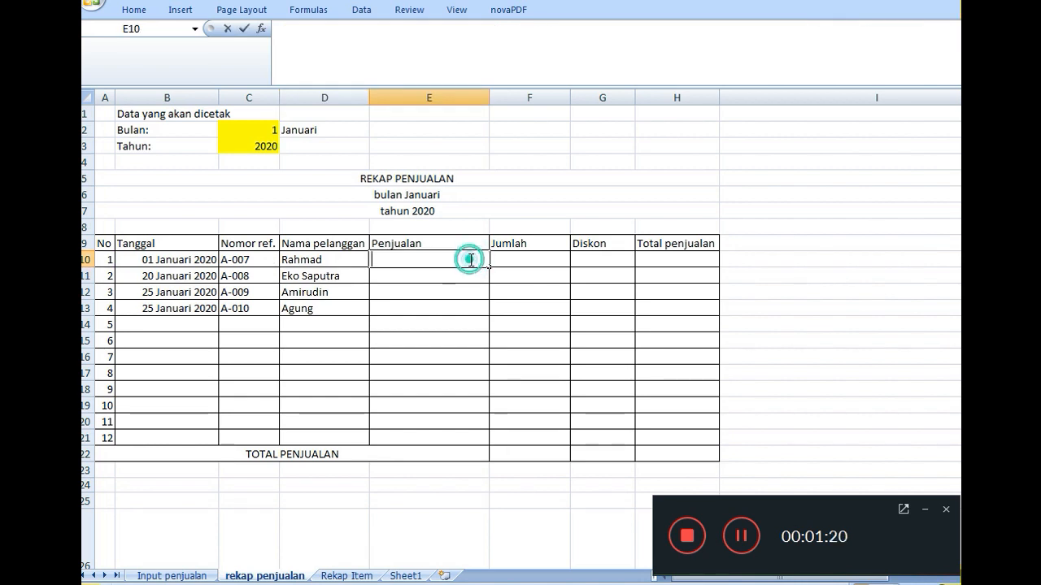
key("ctrl+v")
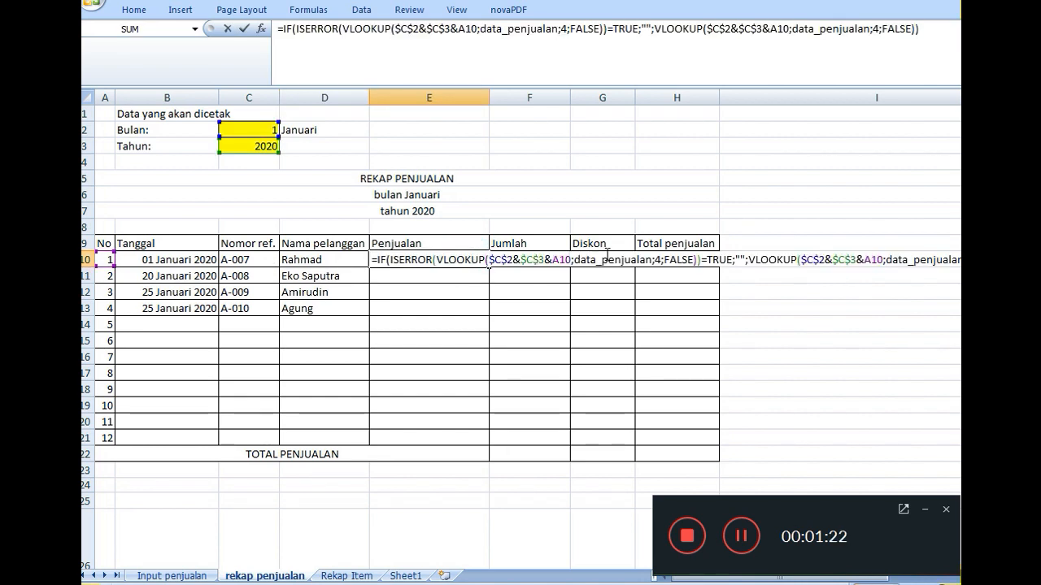
left_click(662, 260)
key("BackSpace")
type("5")
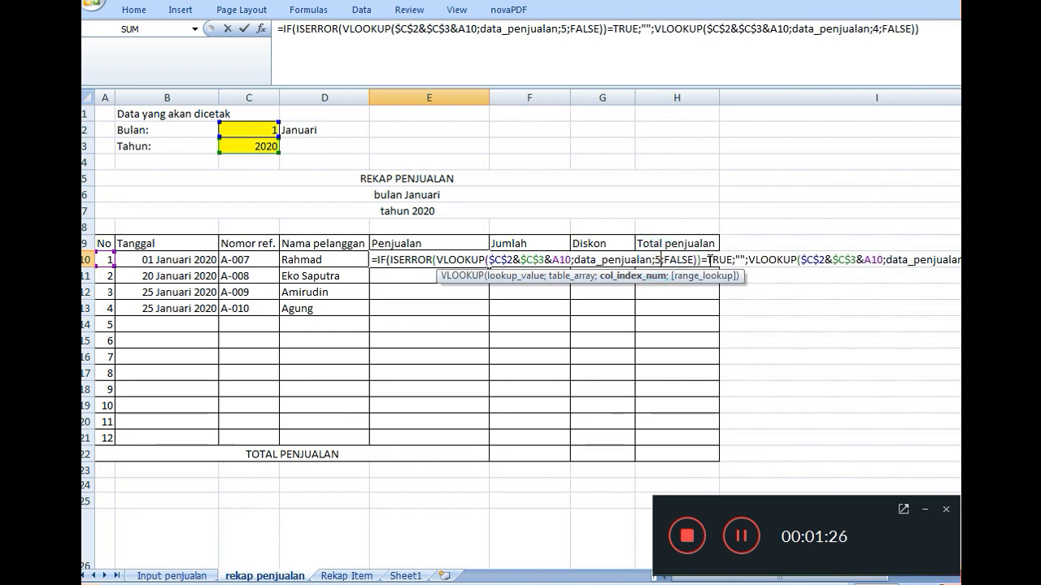
- Set the second VLOOKUP's column index in E10 to 5 and fill the formula down to E21
left_click(973, 260)
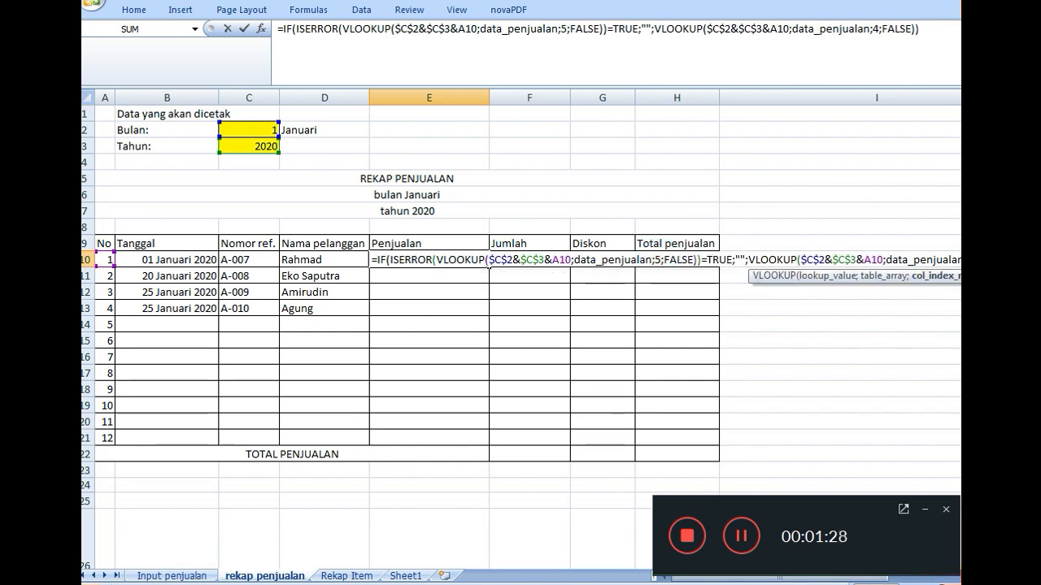
key("BackSpace")
type("5")
key("Return")
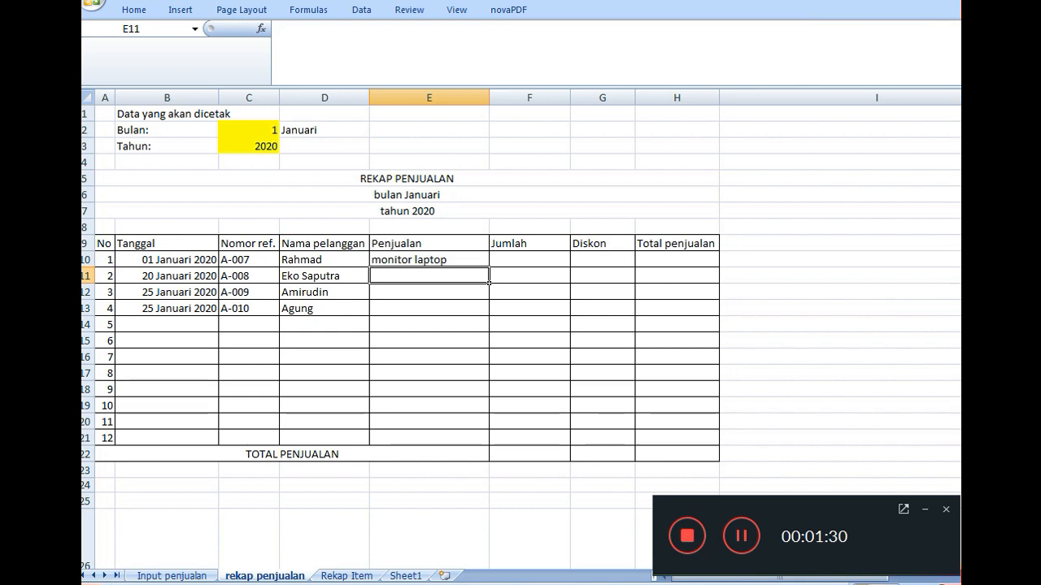
left_click(436, 257)
left_click_drag(489, 267, 477, 445)
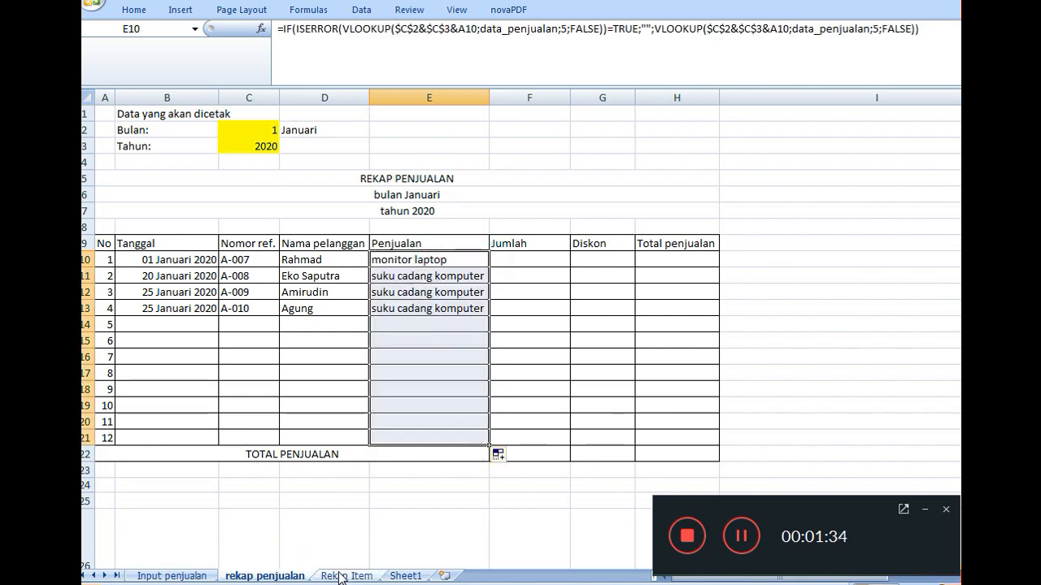
- Autofit the width of the Jumlah column I on Input penjualan, then return to the rekap penjualan sheet
left_click(201, 577)
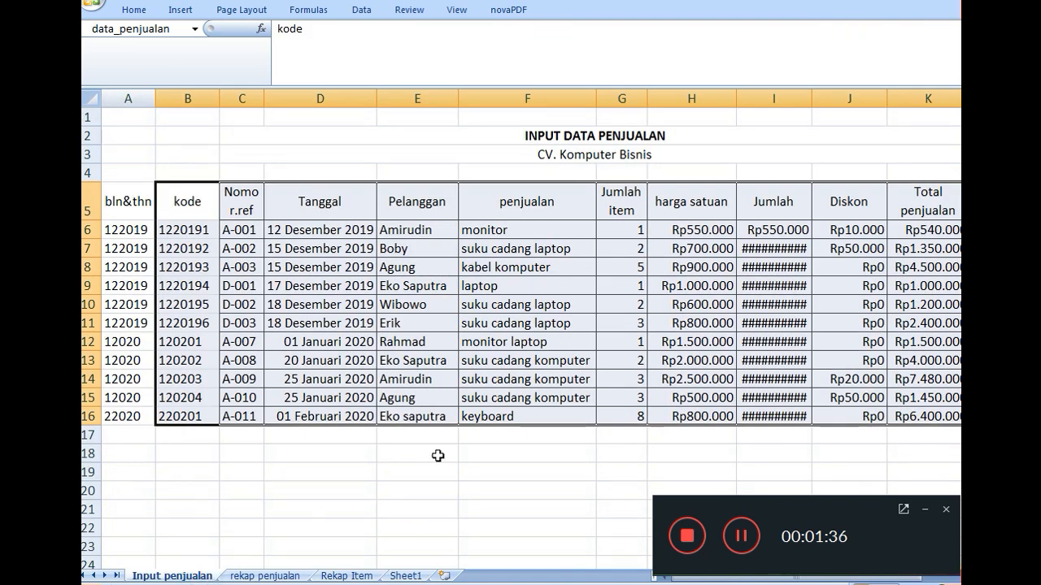
double_click(811, 99)
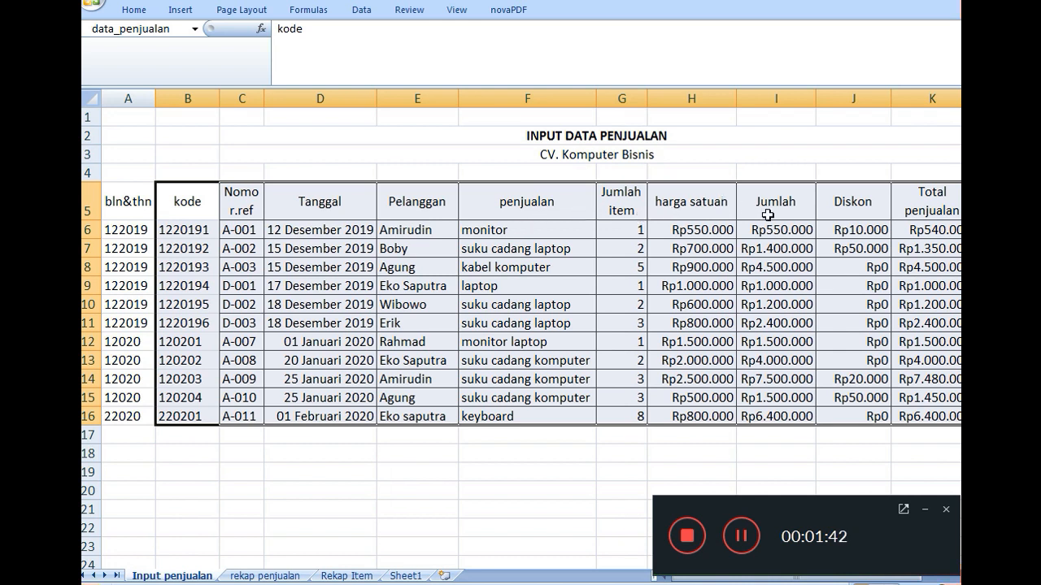
left_click(267, 576)
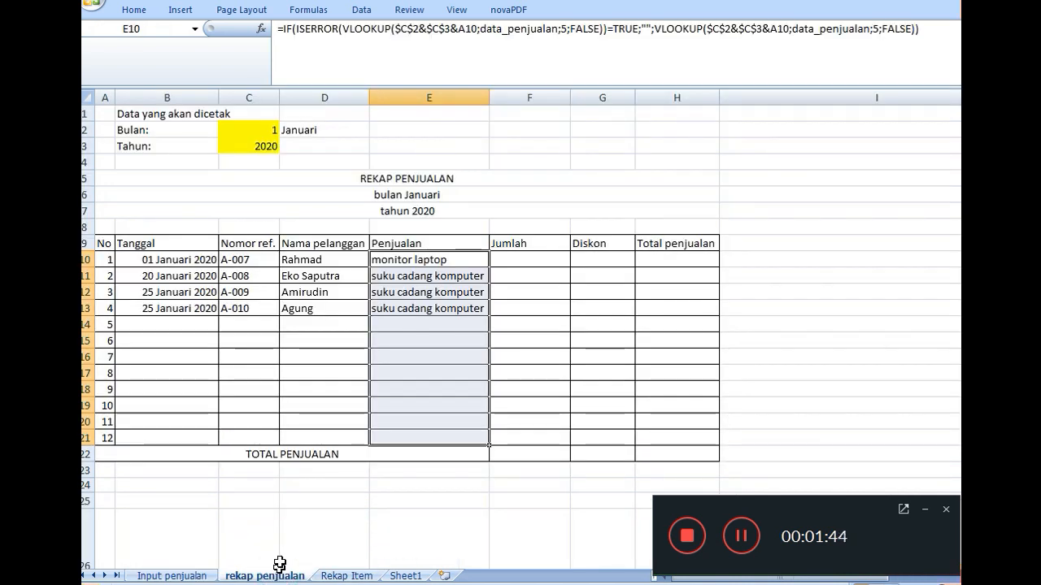
- Copy the entire lookup formula text from E10 for the Jumlah column, leaving E10 as it is
left_click(529, 260)
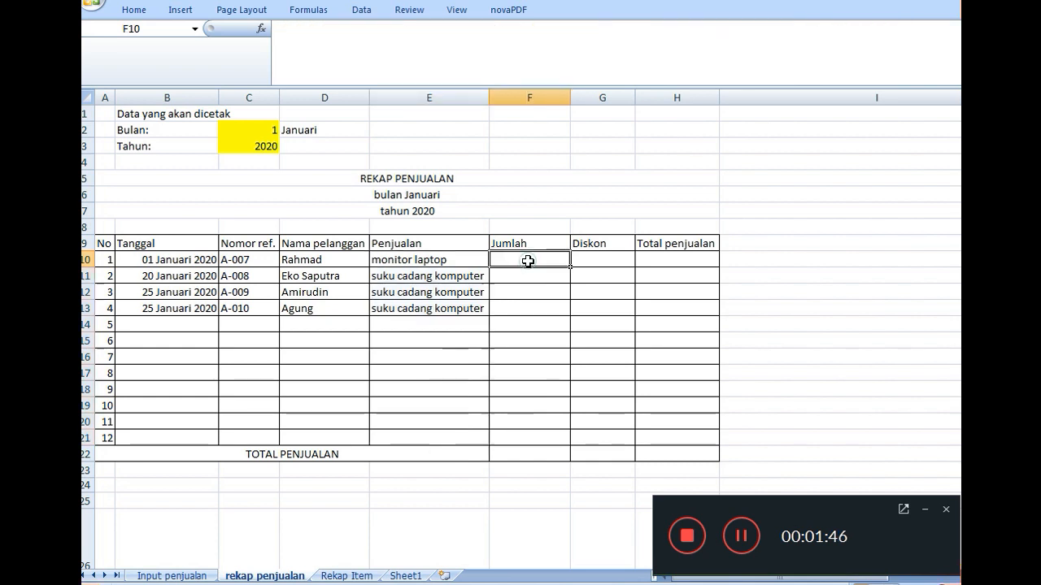
left_click(455, 264)
double_click(453, 261)
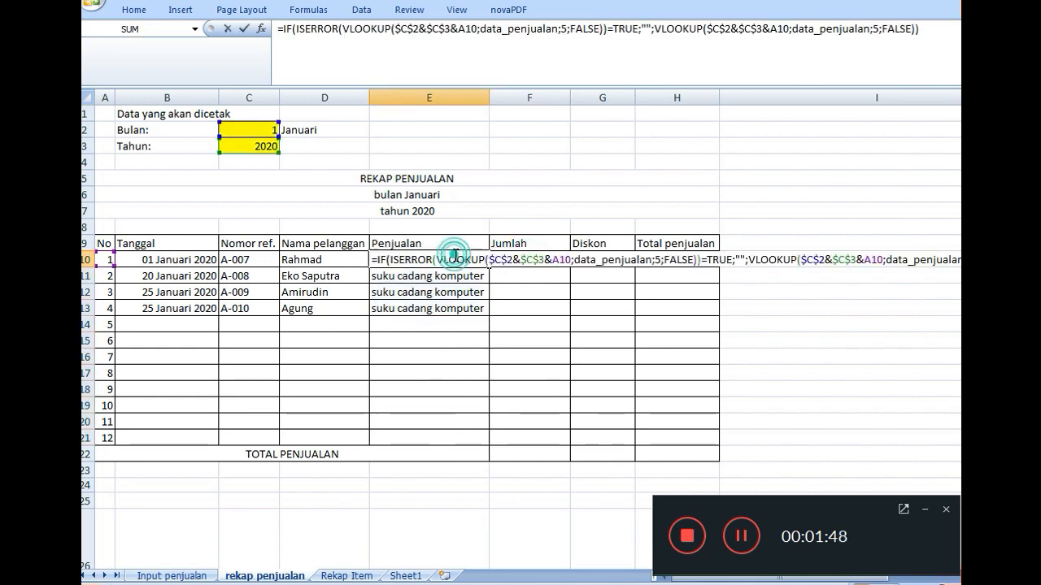
left_click_drag(370, 255, 1008, 261)
key("ctrl+c")
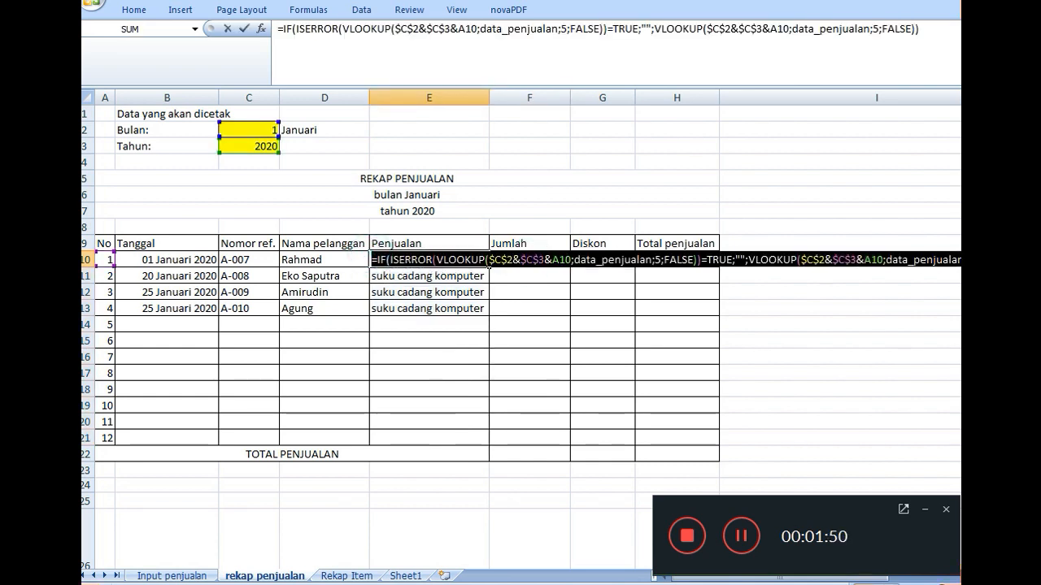
key("Return")
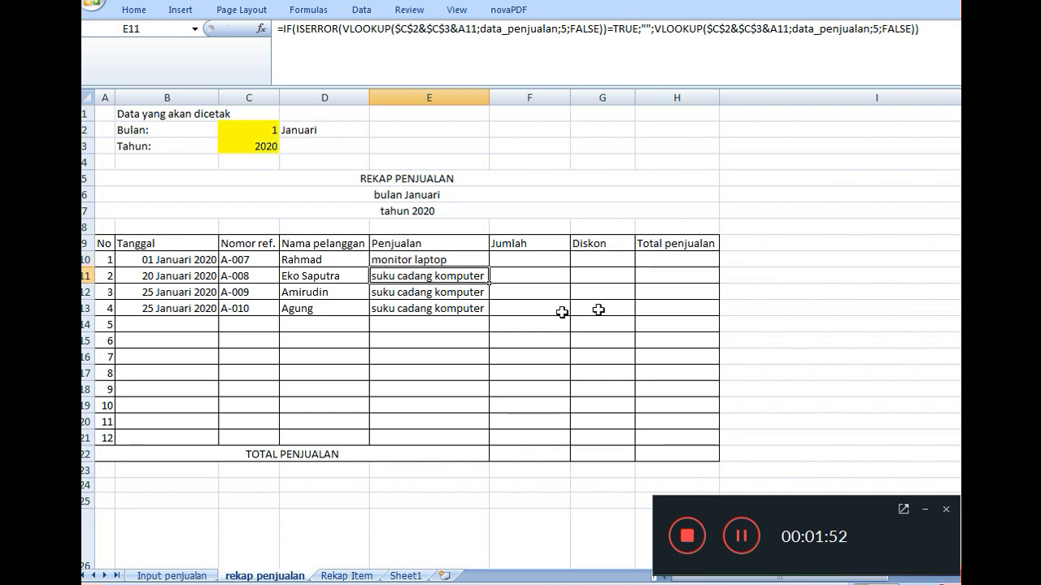
- Paste the lookup formula into F10 under Jumlah and set the column index of the VLOOKUP inside ISERROR to 8
left_click(524, 258)
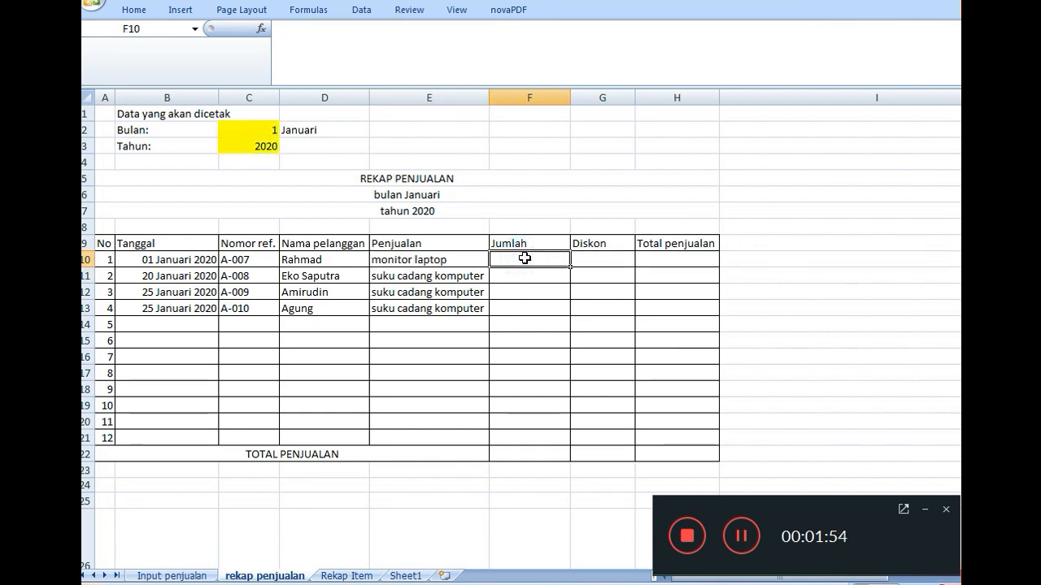
key("ctrl+v")
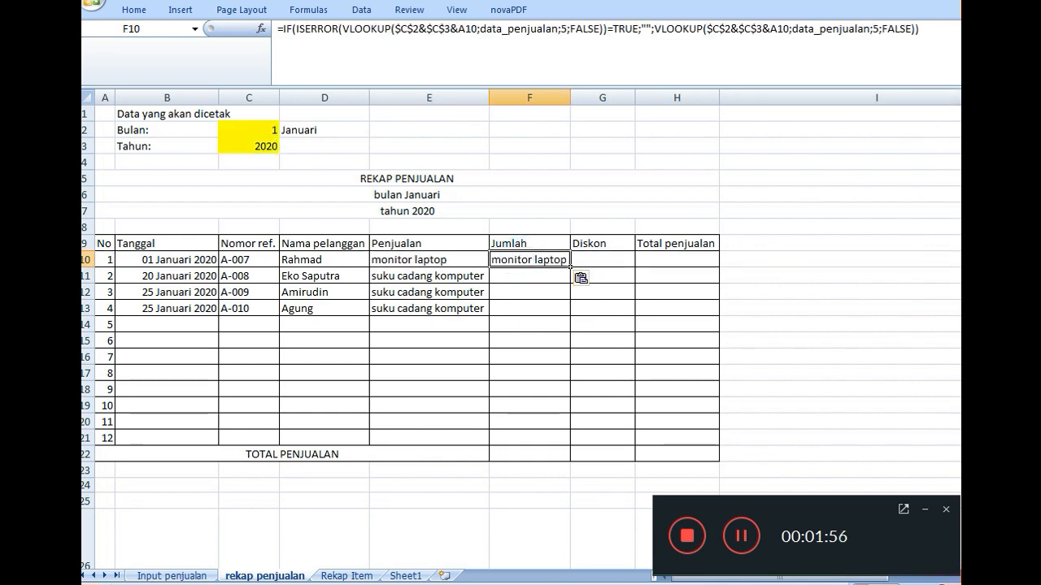
key("super+Down")
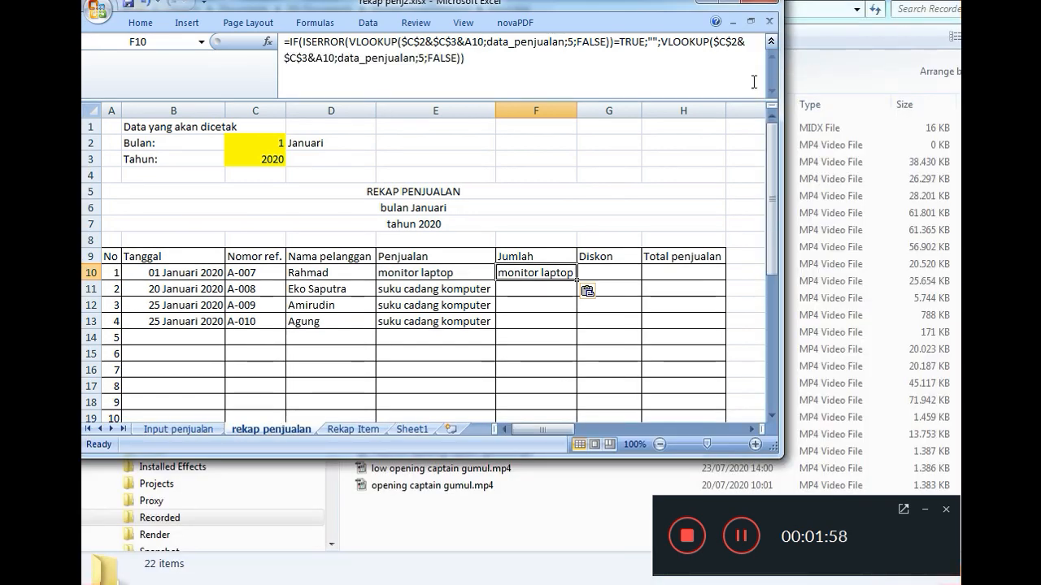
left_click_drag(779, 457, 961, 584)
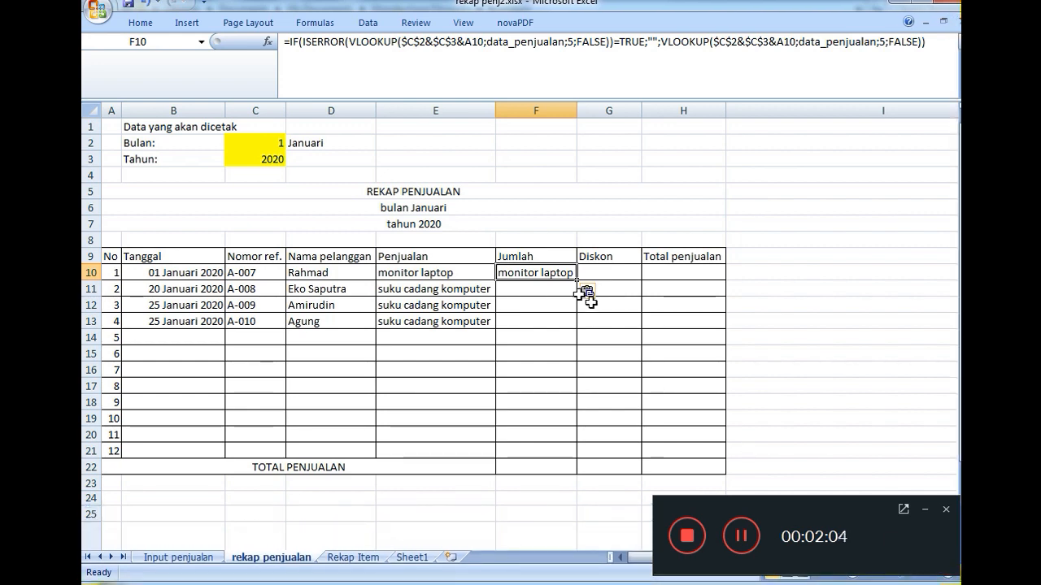
double_click(527, 267)
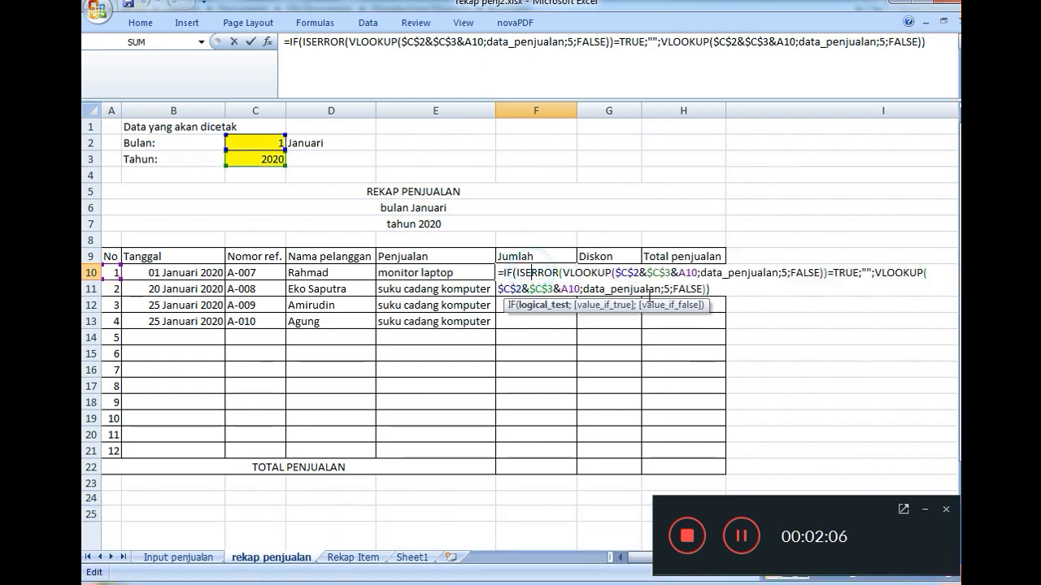
left_click(786, 274)
key("BackSpace")
type("8")
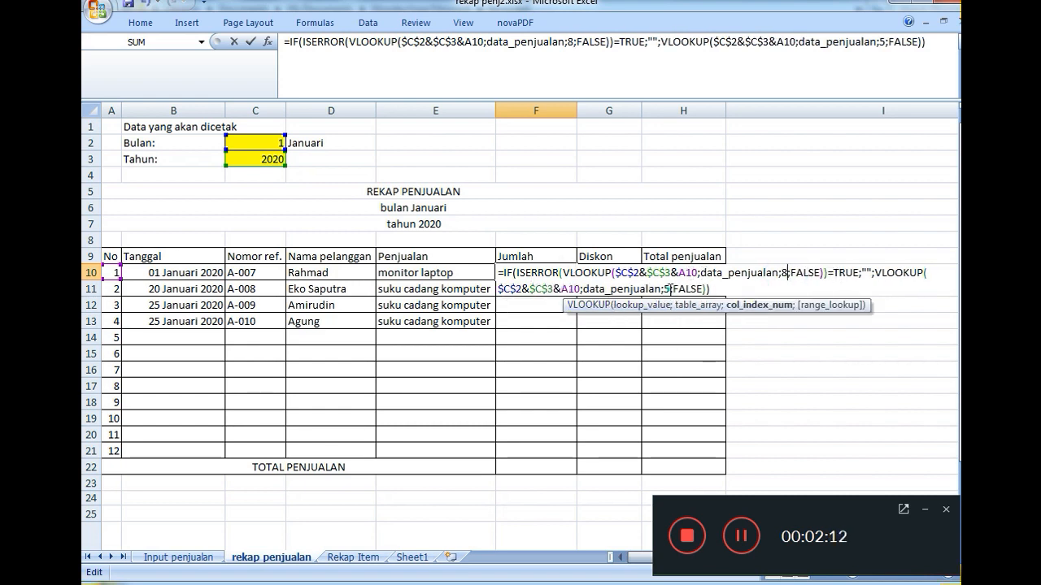
- Set the second VLOOKUP's column index in F10 to 8 and fill the formula down to F21
left_click(669, 290)
key("BackSpace")
type("8")
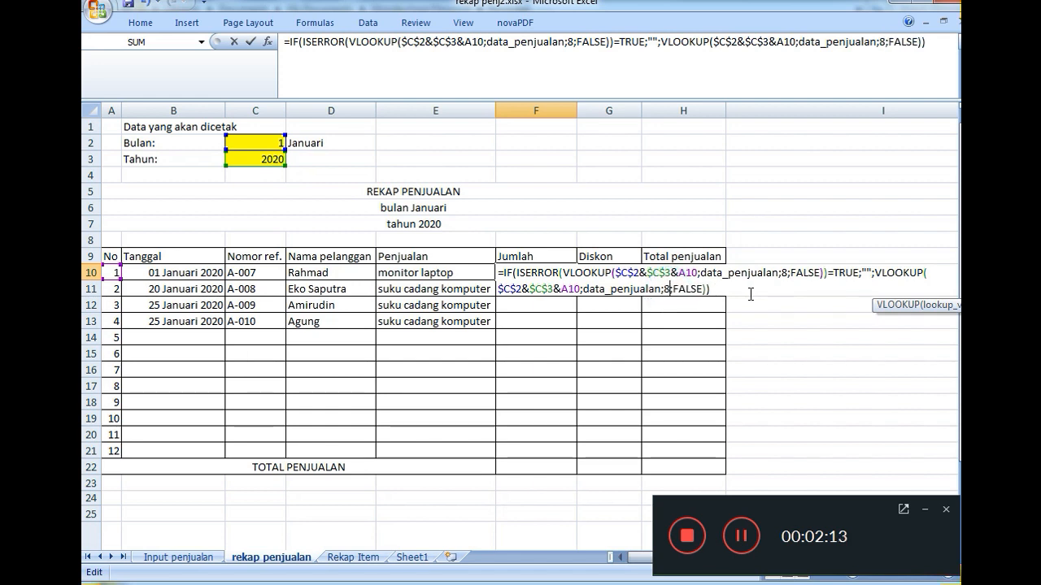
left_click(740, 539)
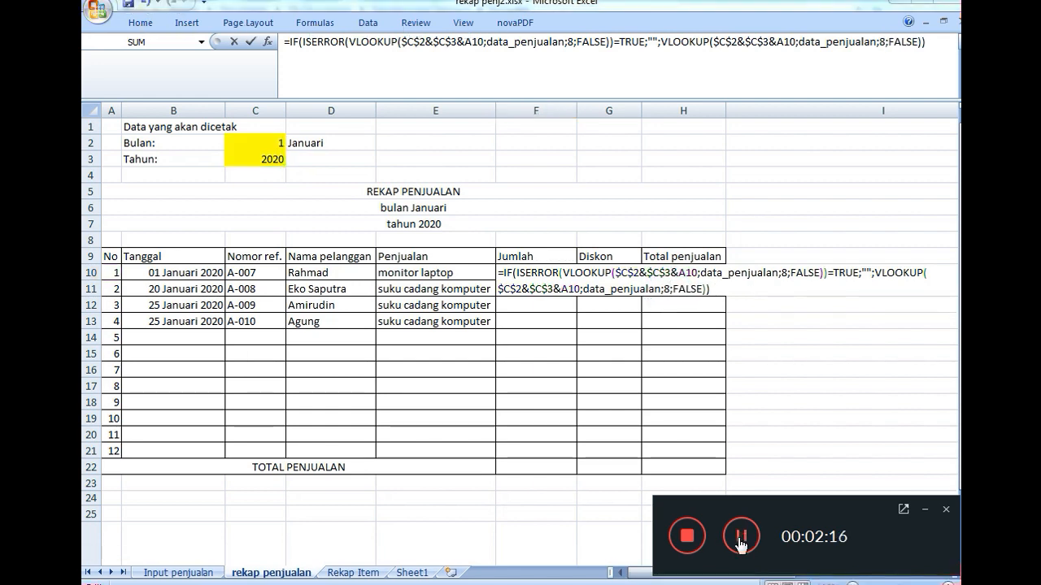
left_click(925, 510)
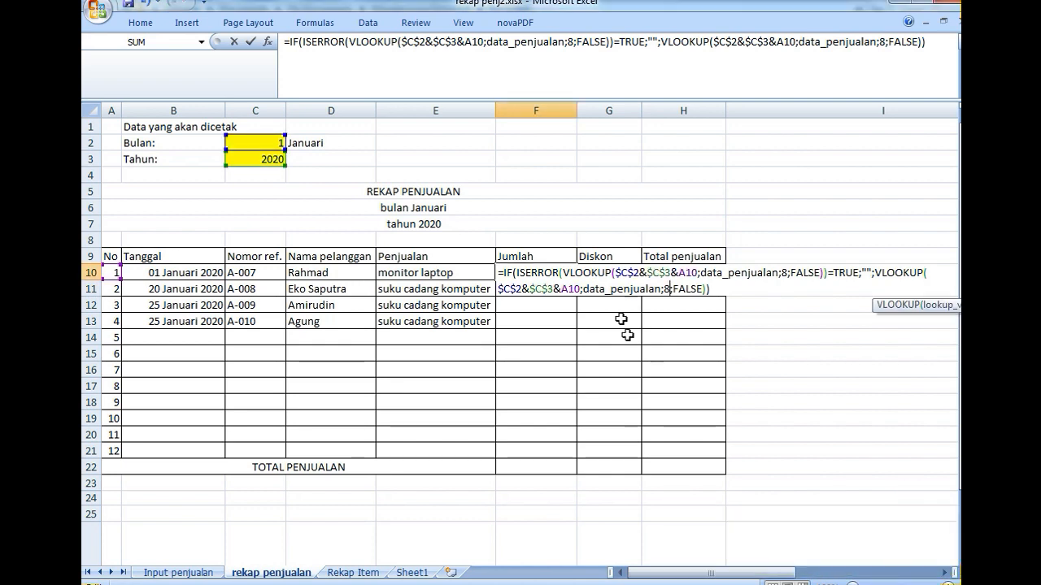
key("Return")
left_click(562, 269)
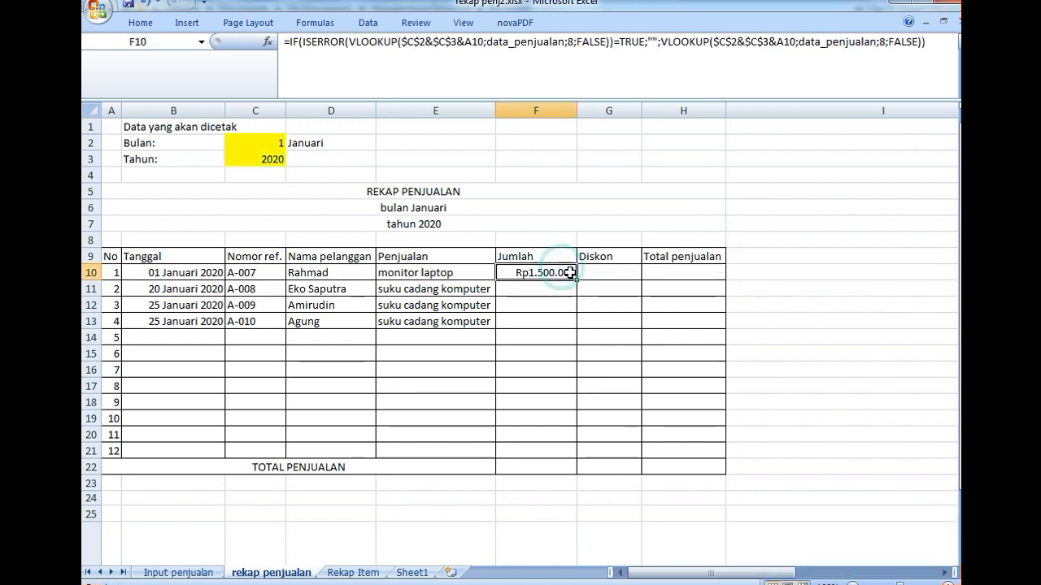
left_click_drag(577, 280, 555, 460)
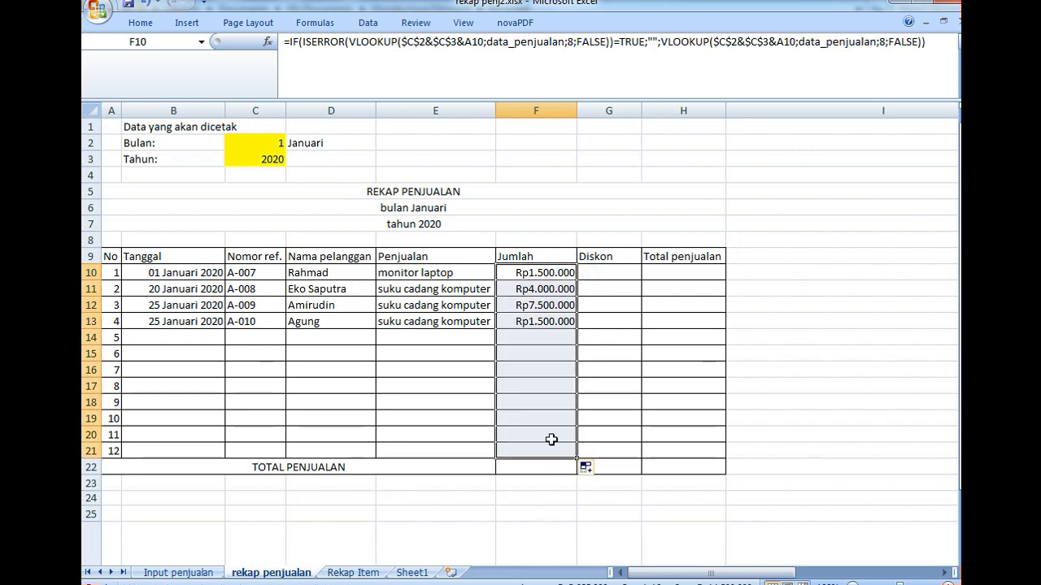
- Check the column order on Input penjualan, then copy the entire formula text from F10 on rekap penjualan, leaving F10 as it is
left_click(207, 574)
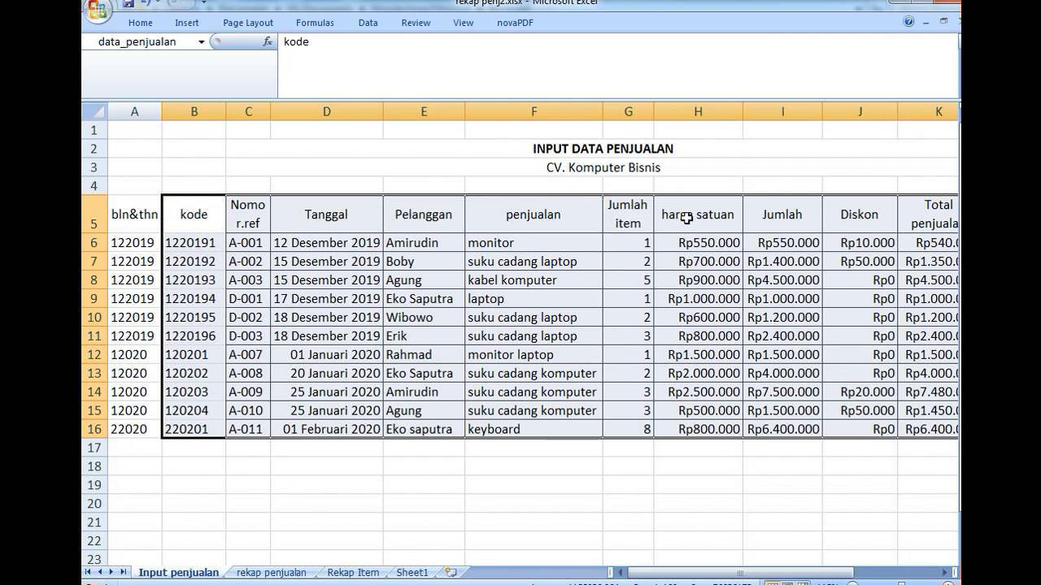
left_click(277, 573)
double_click(541, 266)
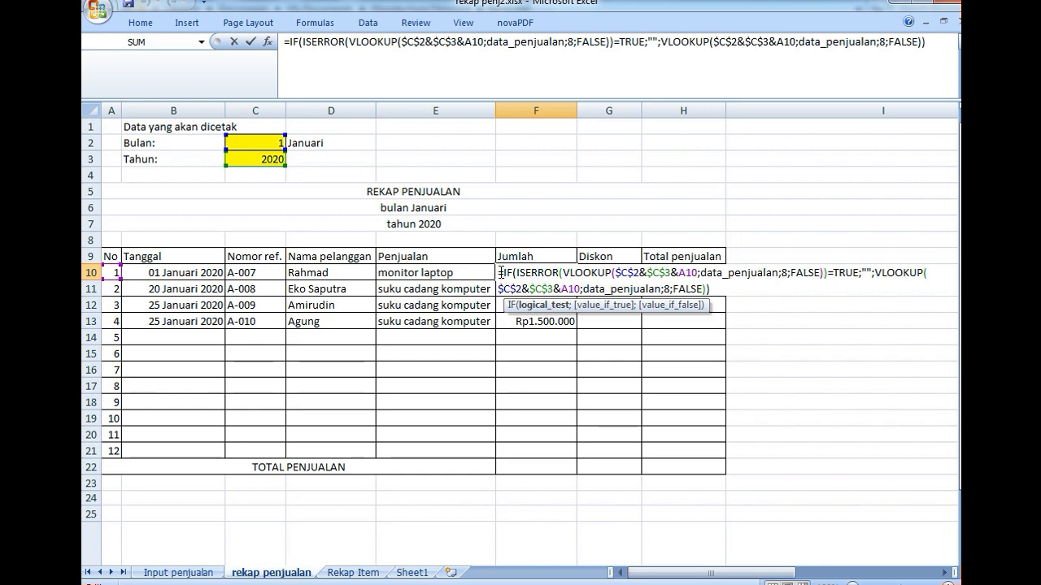
left_click_drag(499, 272, 719, 303)
key("ctrl+c")
left_click(716, 281)
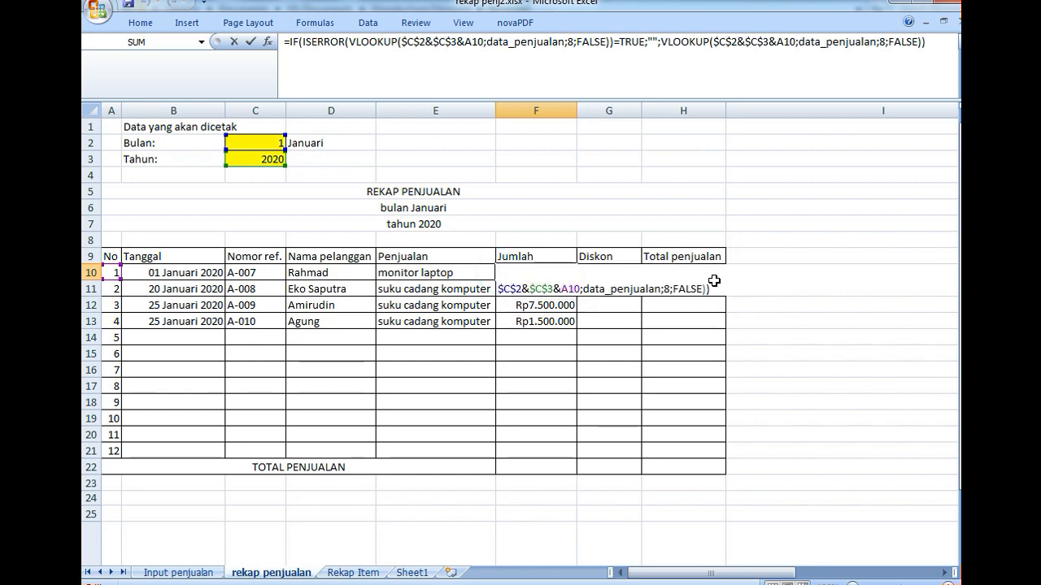
key("Return")
- Paste the formula text into G10 under Diskon and set the column index of both VLOOKUPs to 9
left_click(610, 274)
double_click(613, 274)
key("ctrl+v")
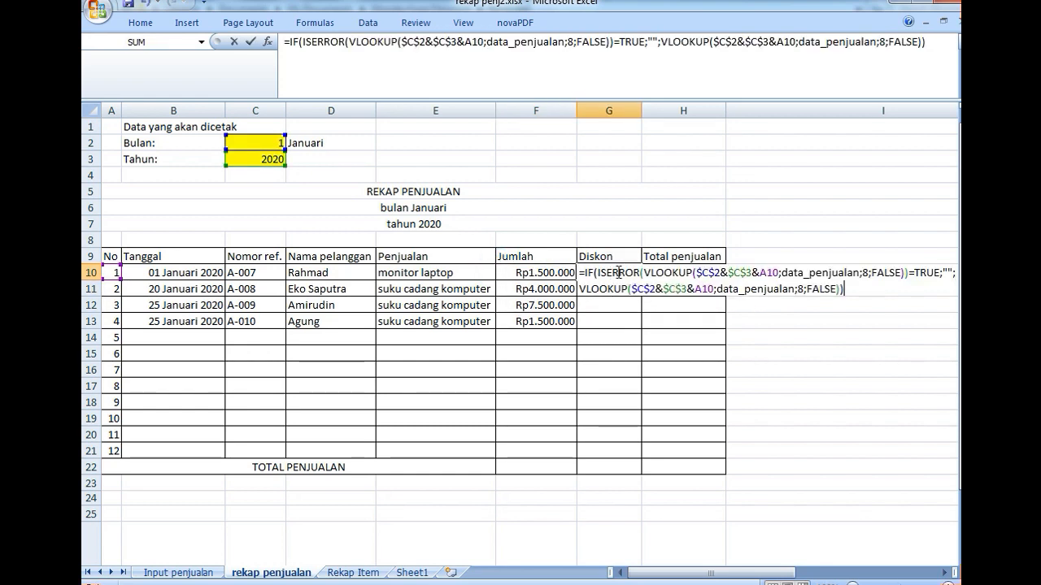
left_click(869, 274)
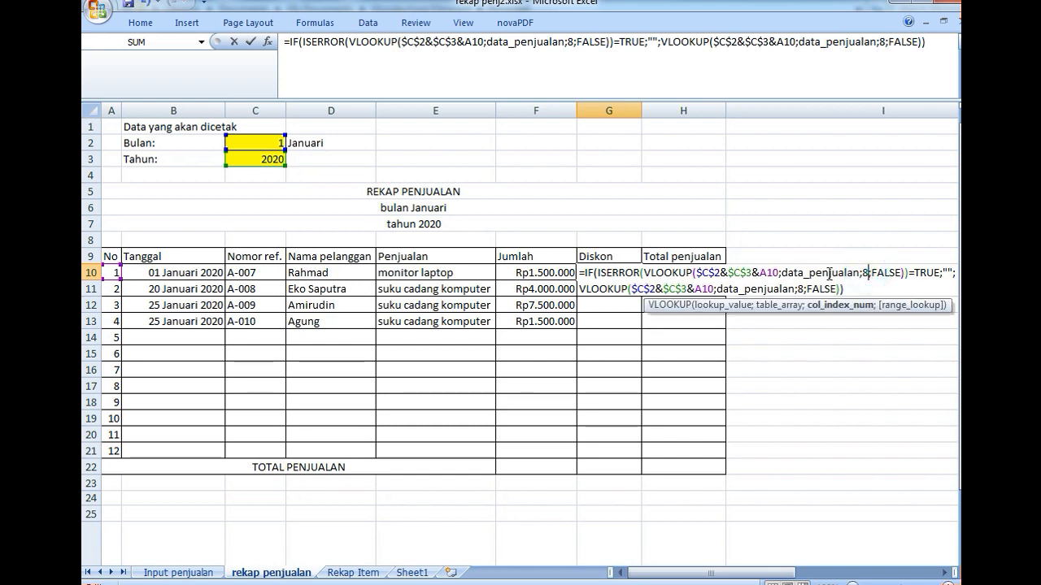
key("BackSpace")
type("9")
key("Down")
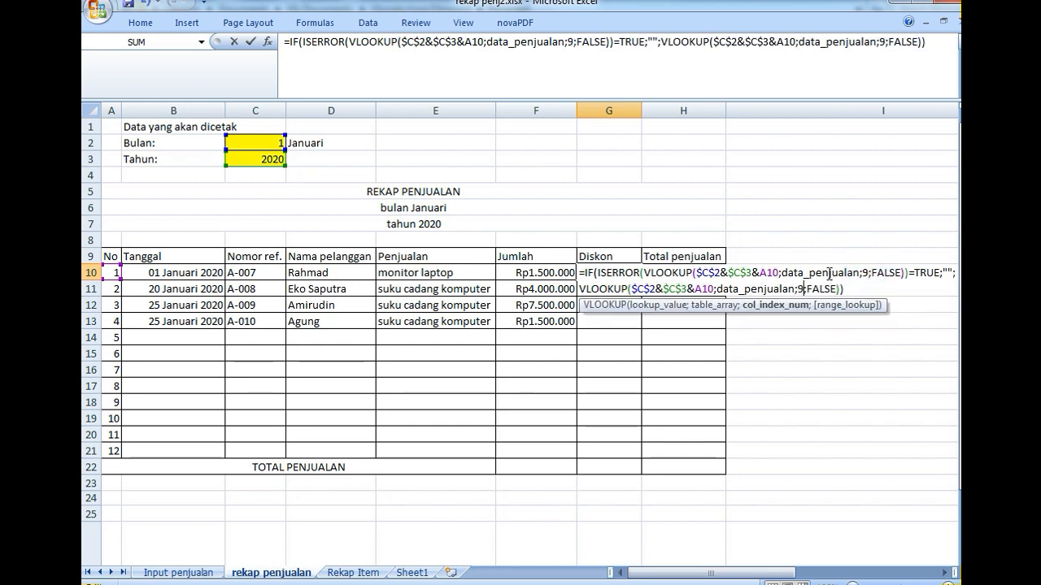
key("Return")
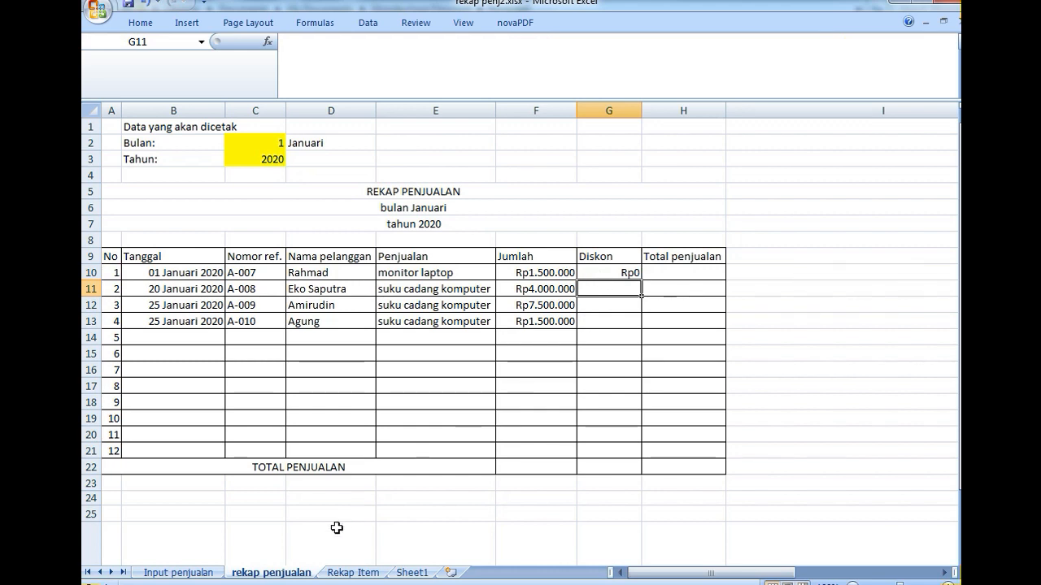
- Paste the formula text into H10 under Total penjualan and set the column index of the VLOOKUP inside ISERROR to 10
left_click(205, 573)
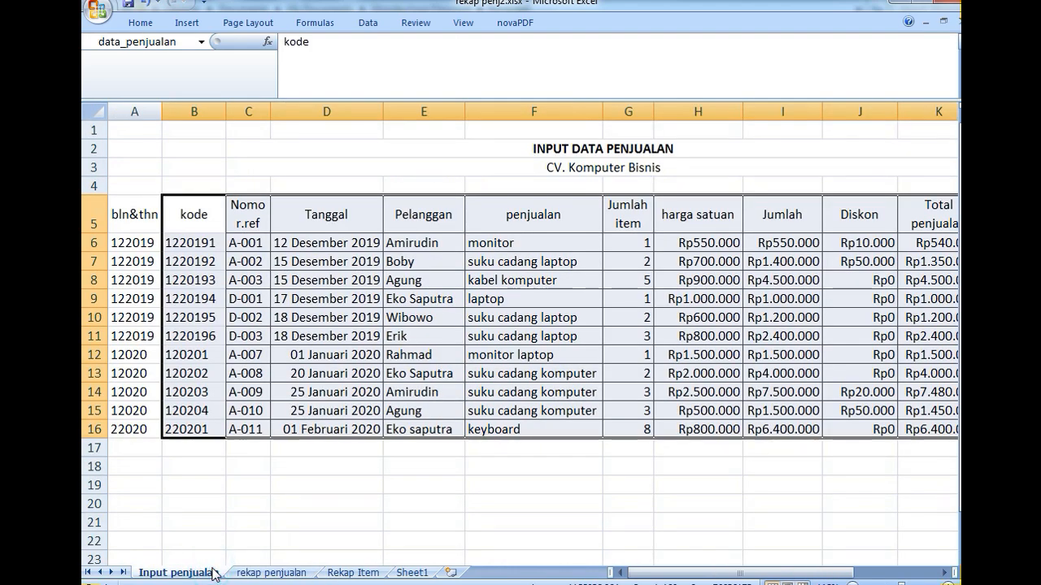
left_click(240, 574)
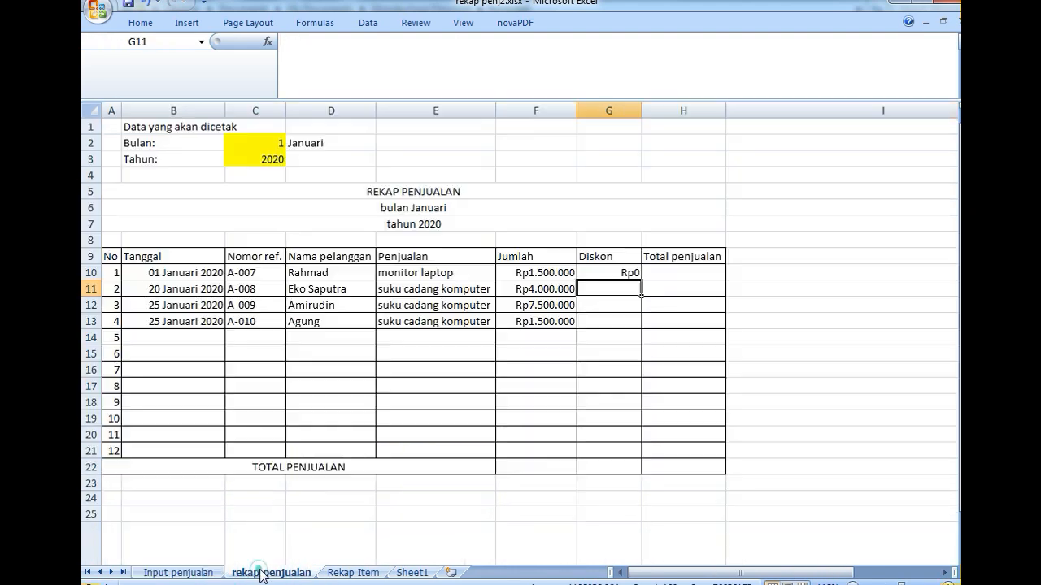
left_click(652, 271)
double_click(649, 270)
key("ctrl+v")
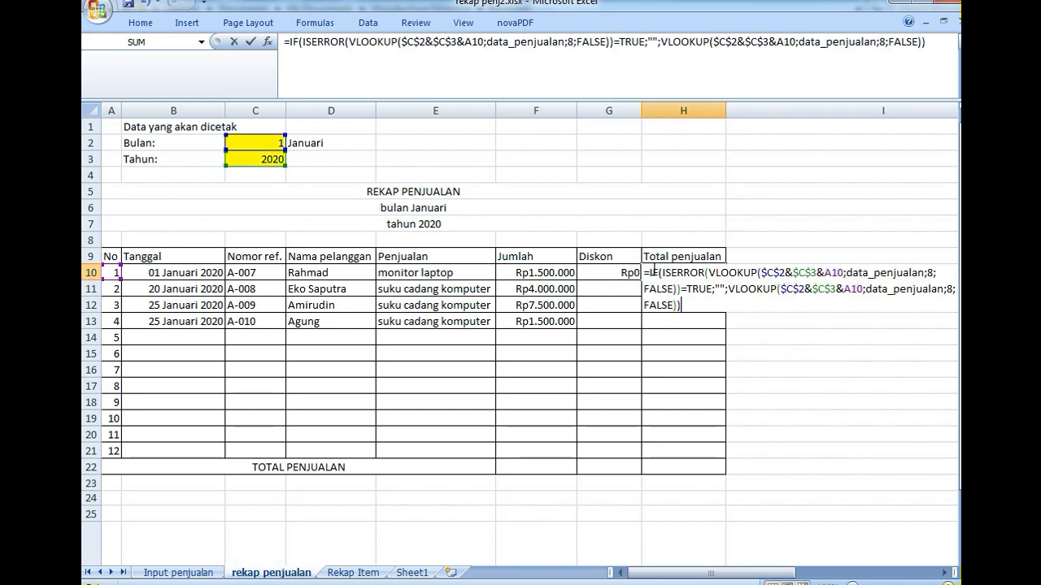
left_click(933, 271)
key("BackSpace")
type("10")
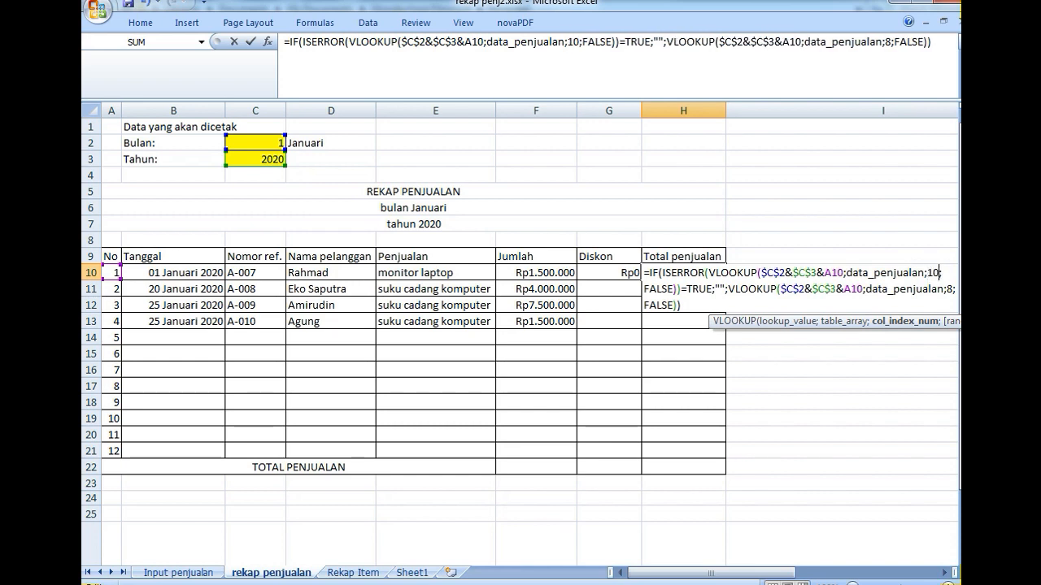
- Set the second VLOOKUP's column index in H10 to 10 and fill G10:H10 down to row 21
left_click(952, 290)
key("BackSpace")
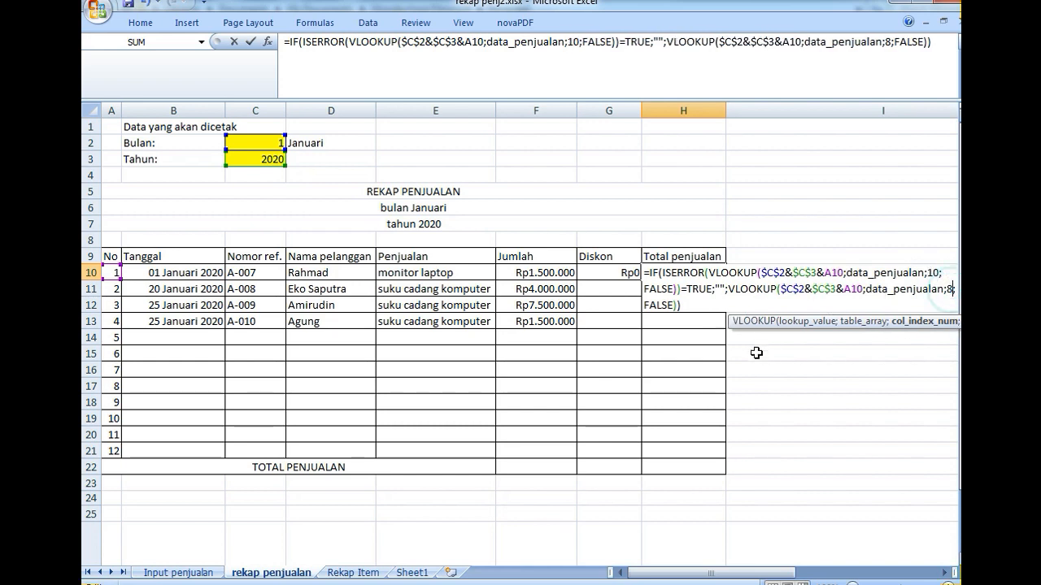
type("10")
key("Return")
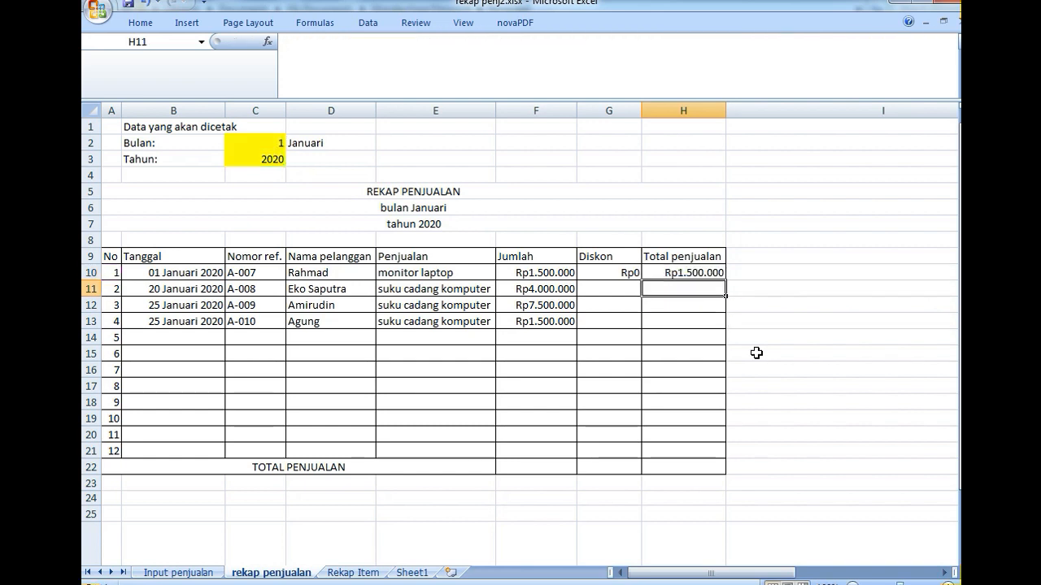
left_click_drag(611, 271, 714, 455)
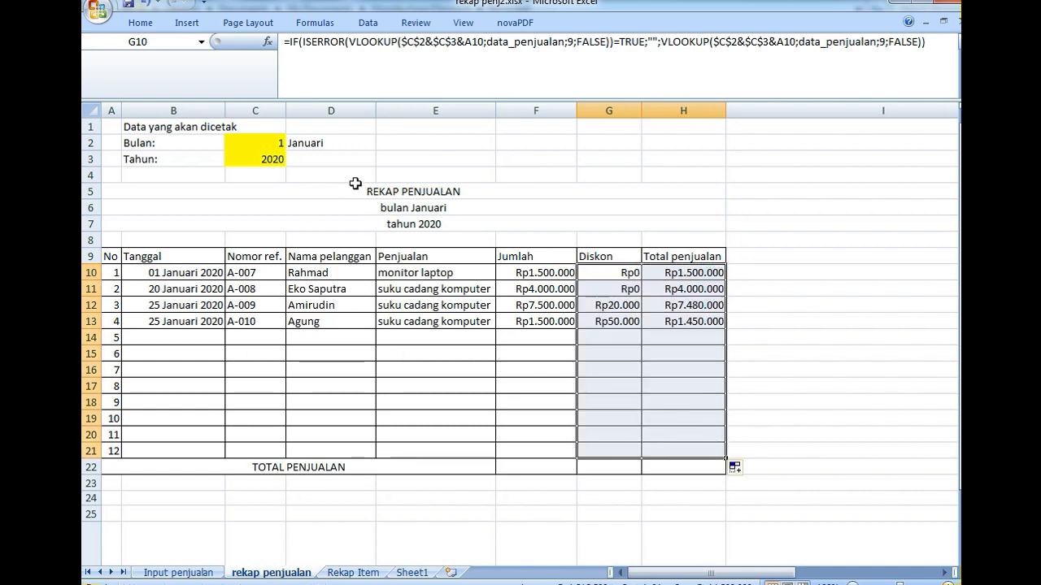
- Total the Jumlah column in F22 with =SUM(F10:F21) and fill the formula across to H22
left_click(534, 467)
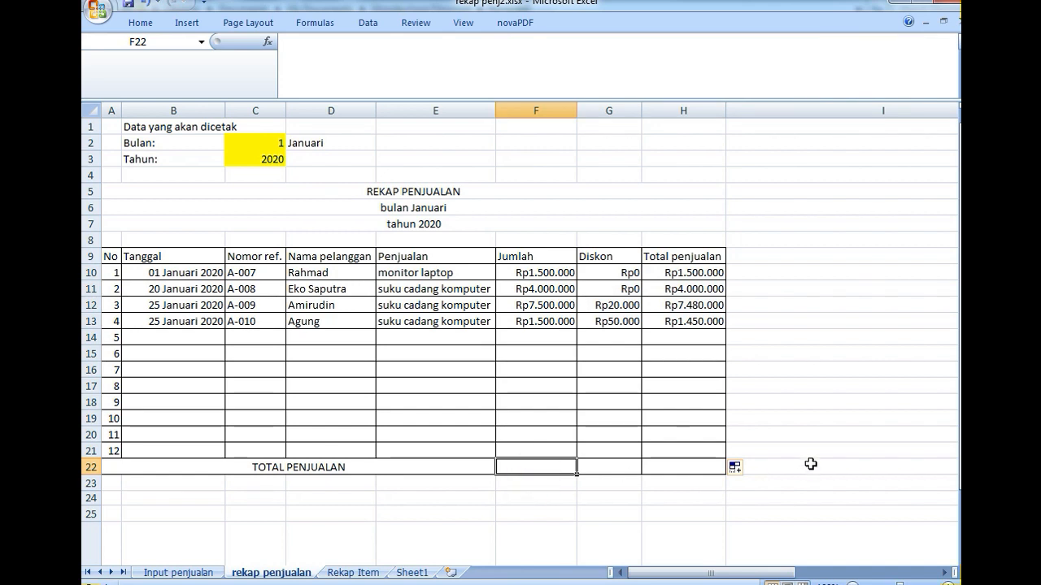
type("=sum(")
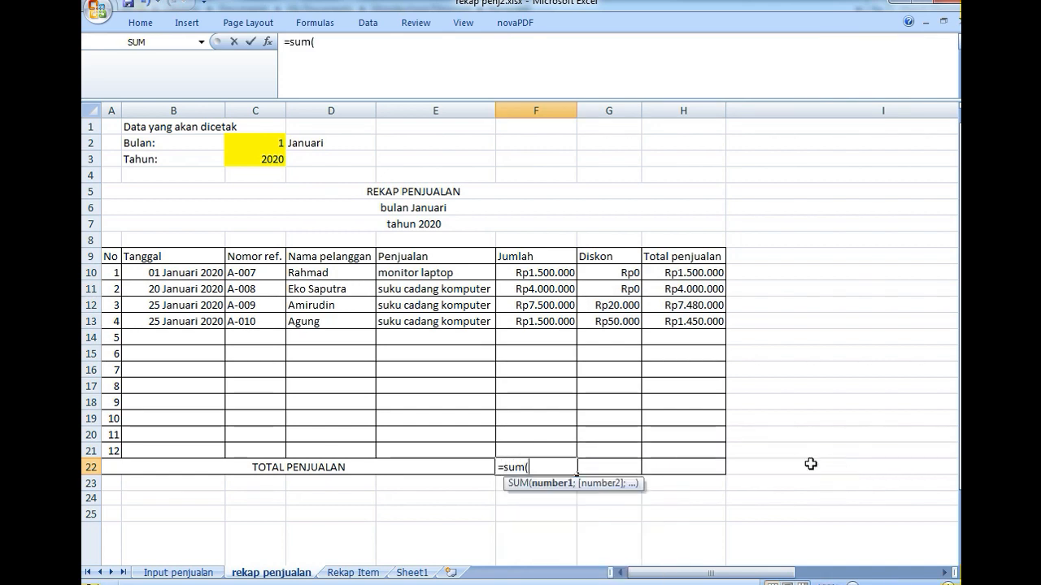
key("Up")
key("shift+Up")
key("shift+Up")
key("shift+Up")
key("shift+Up")
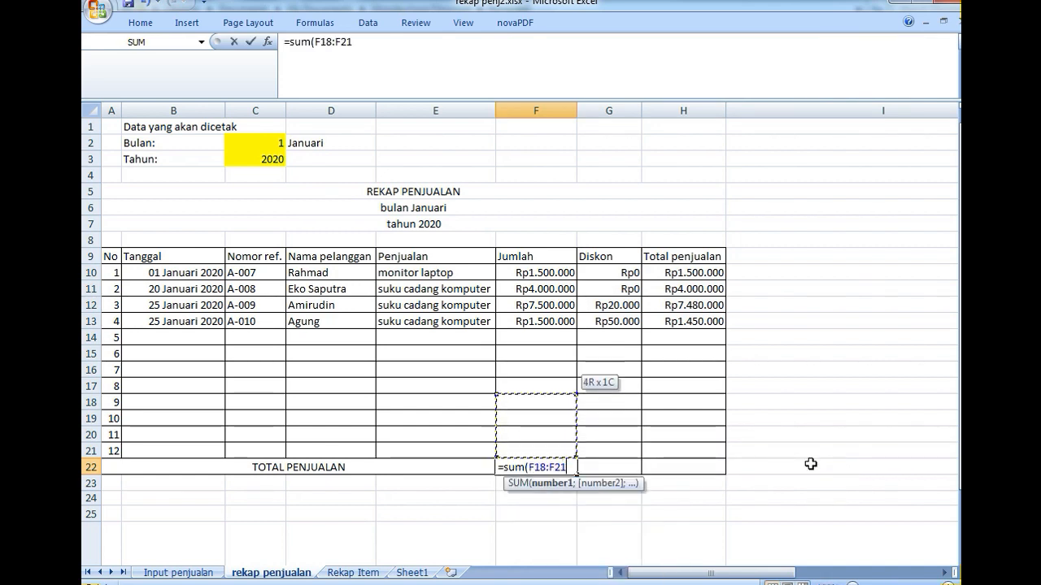
key("shift+Up")
key("shift+Up")
key("shift+Up")
key("shift+Up")
key("shift+Up")
key("shift+Up")
key("shift+Up")
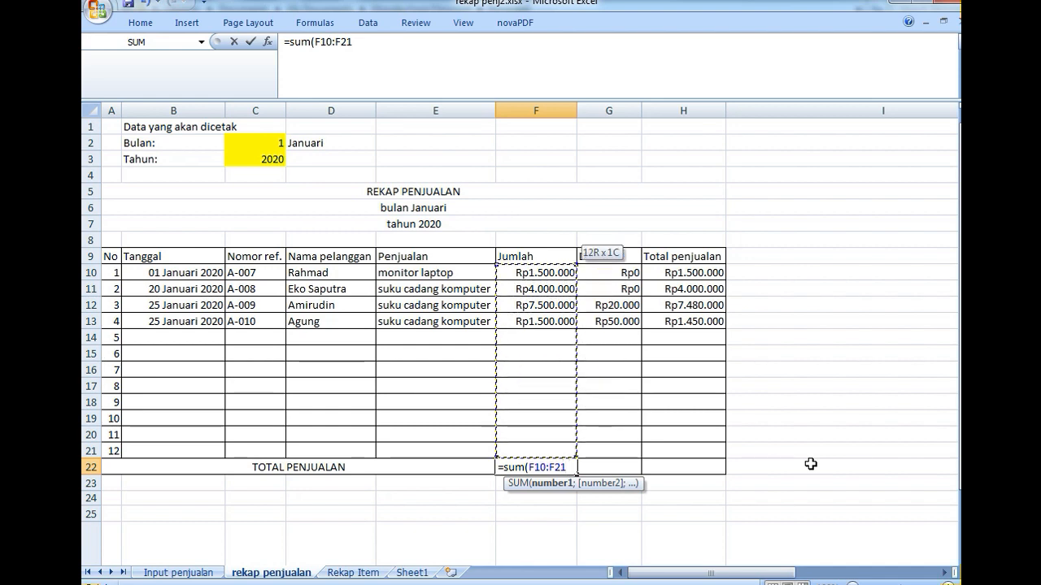
key("Return")
left_click(567, 469)
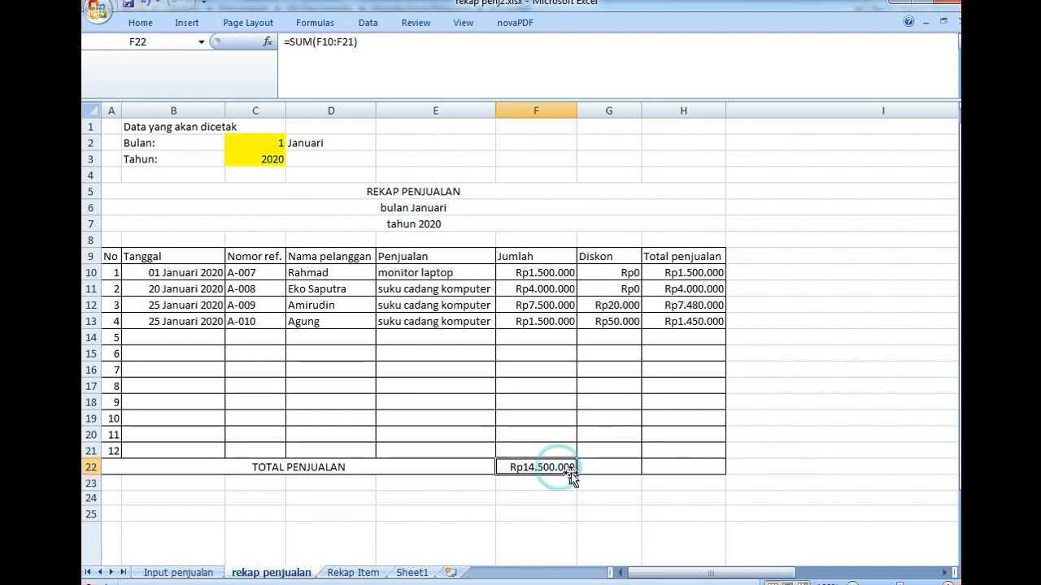
left_click_drag(574, 474, 689, 478)
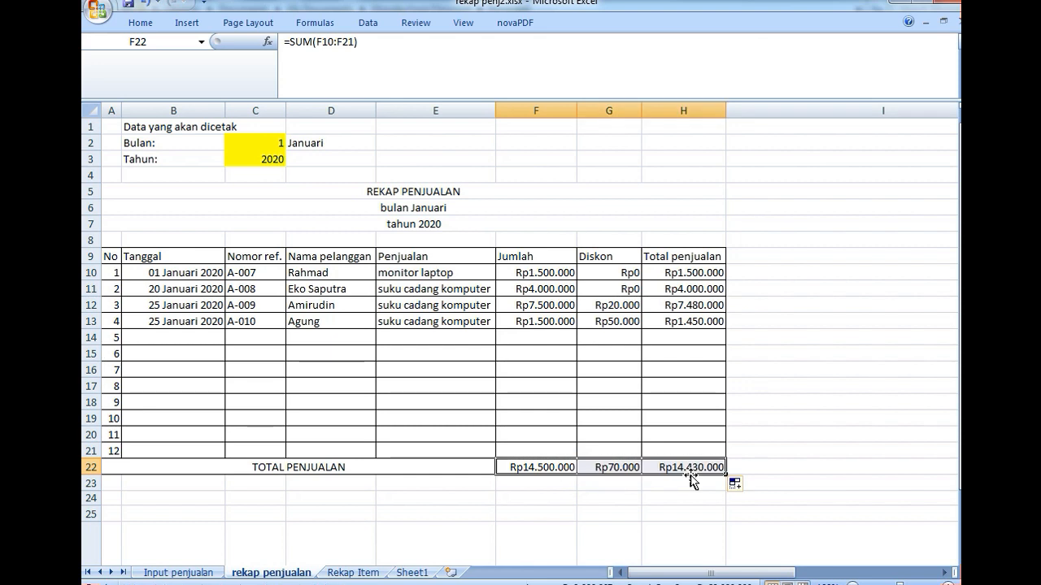
- Check the months of the sales recorded in the data table on the Input penjualan sheet
left_click(618, 195)
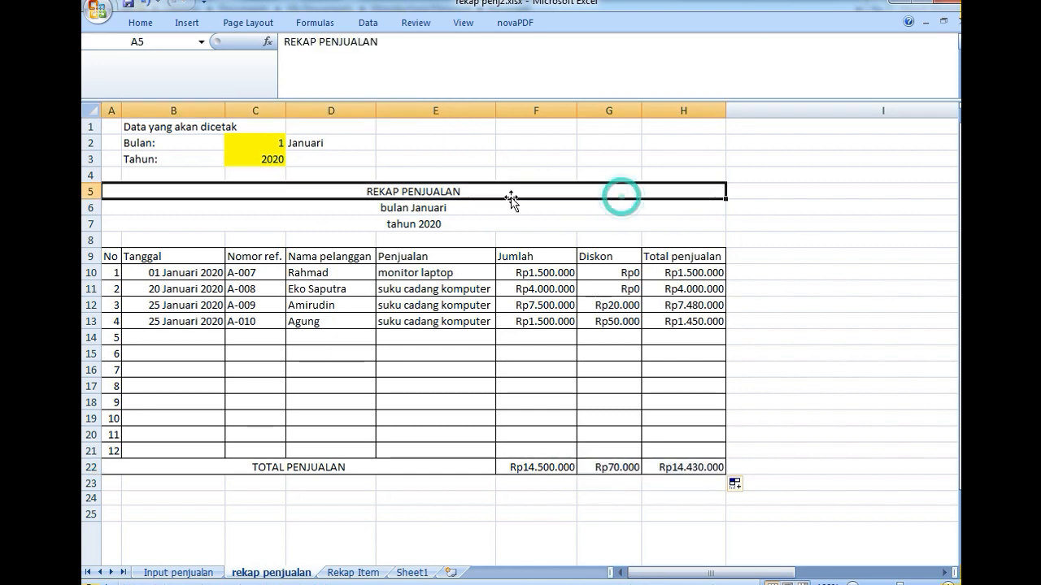
left_click(255, 144)
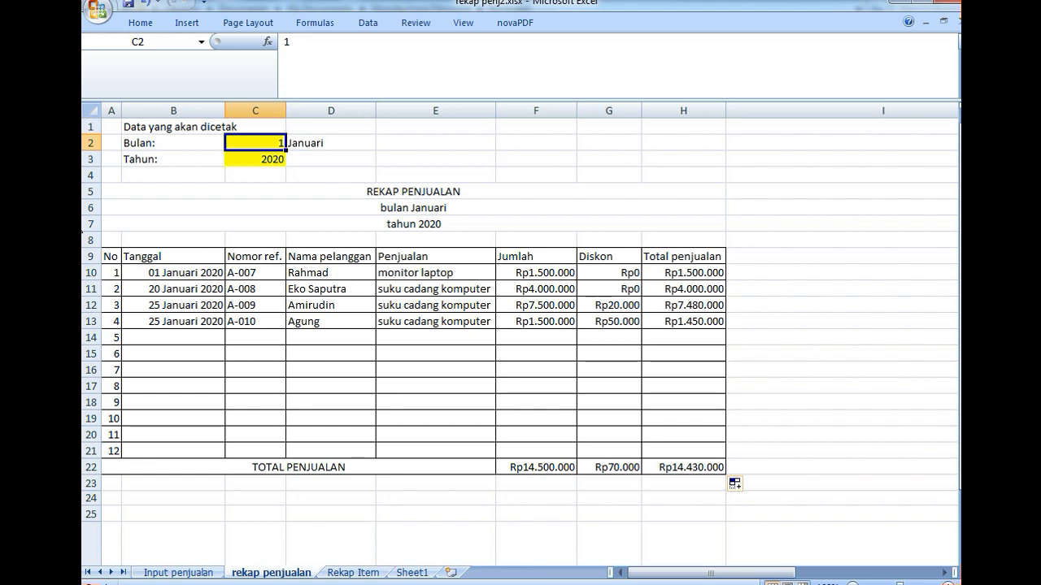
left_click(204, 561)
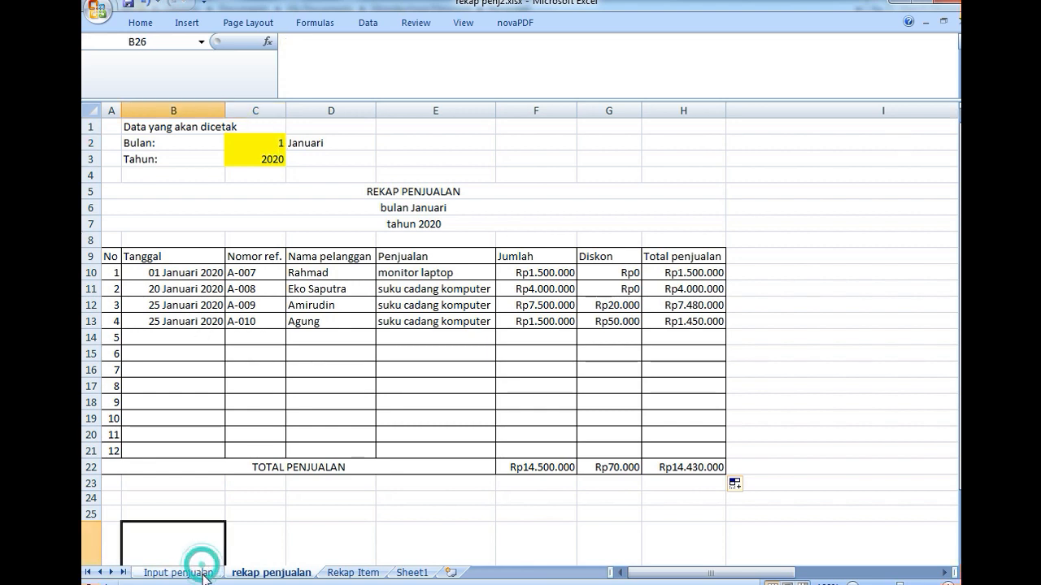
left_click(199, 571)
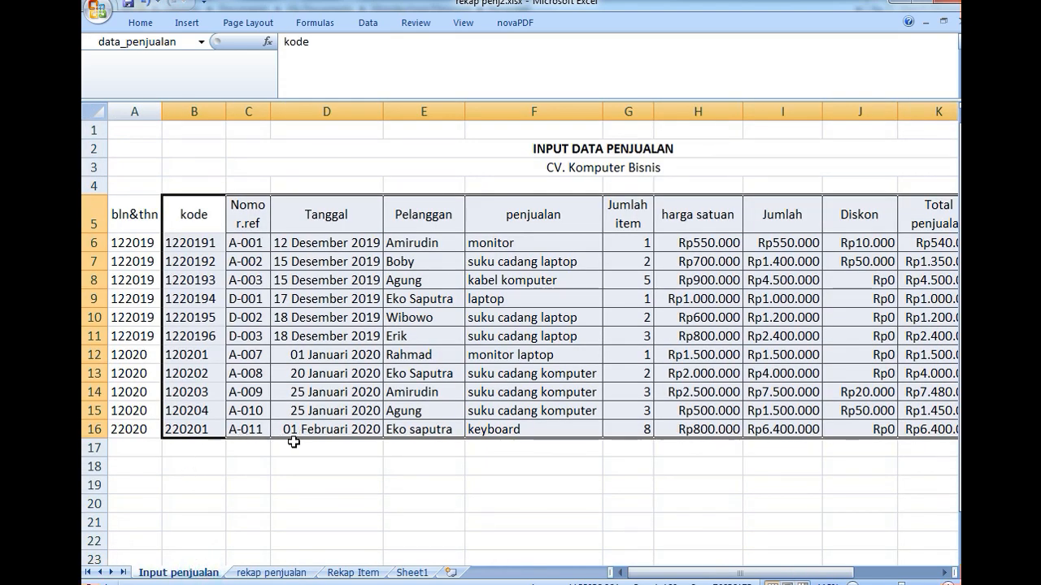
- Return to the rekap penjualan sheet and set the Bulan value in C2 to 2
left_click(301, 573)
type("2")
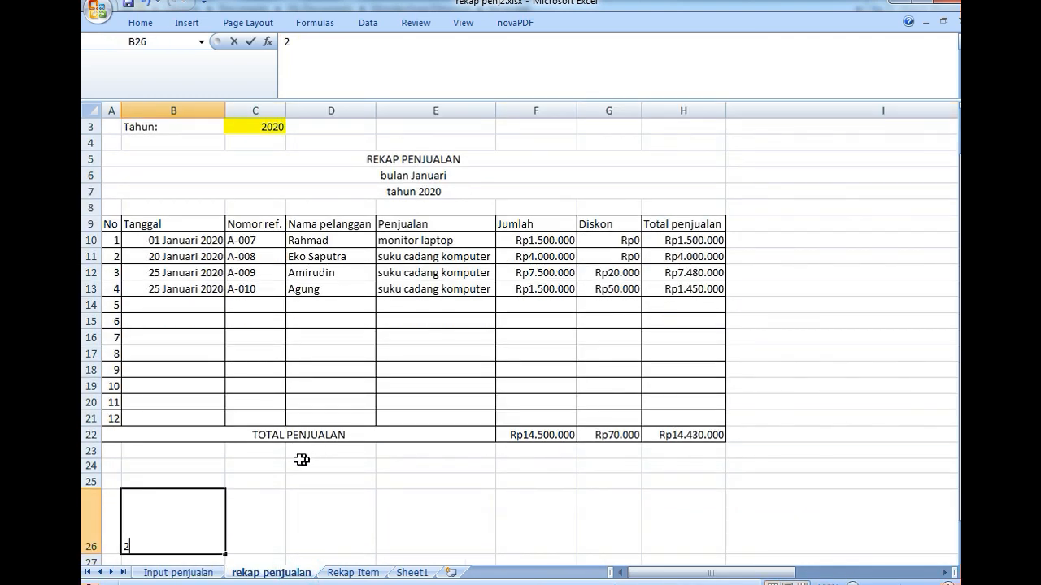
left_click(264, 503)
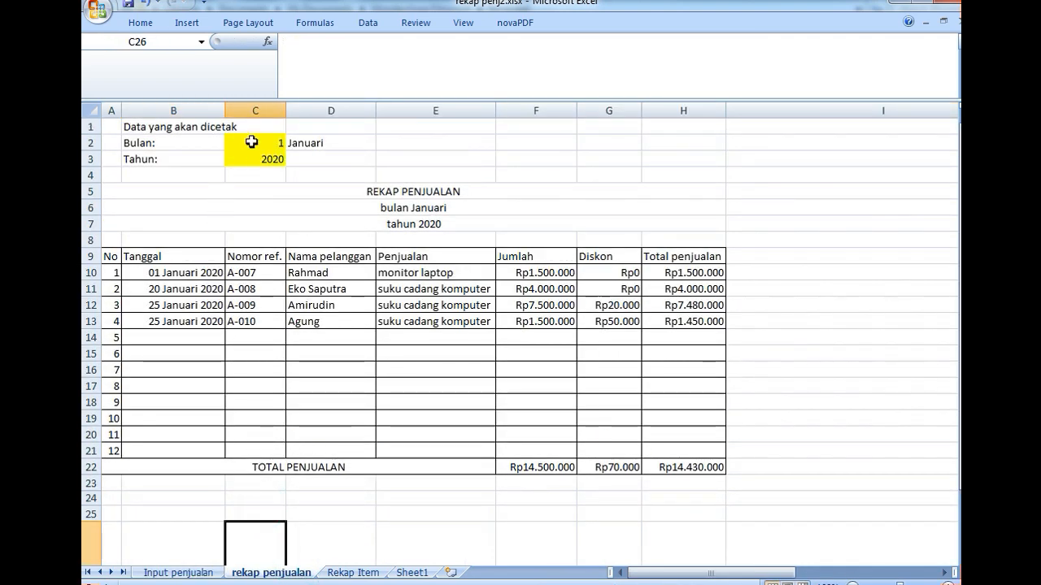
left_click(252, 142)
type("2")
key("Return")
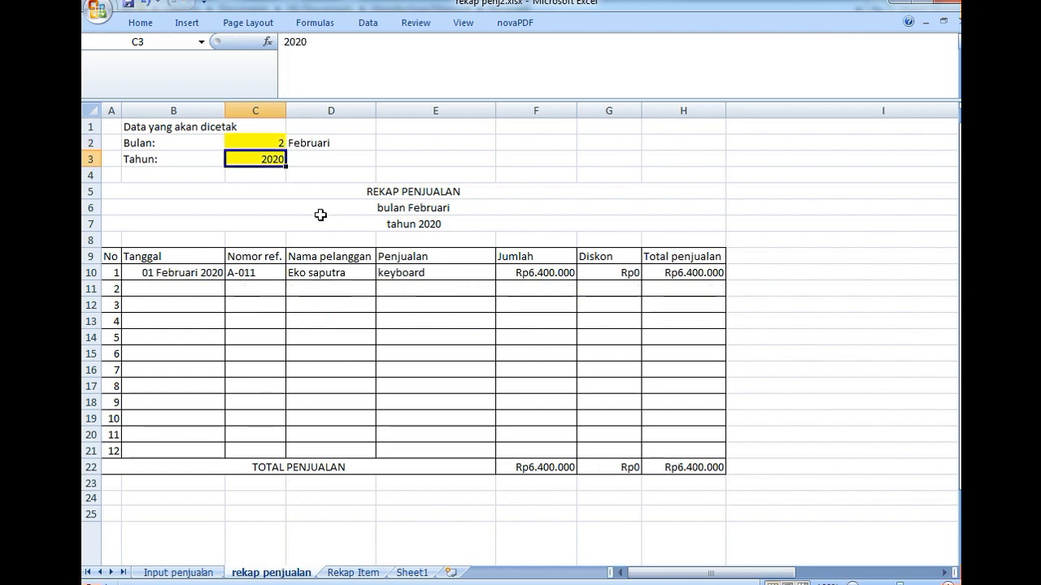
- Set the Bulan value in C2 back to 1
left_click(243, 141)
type("1")
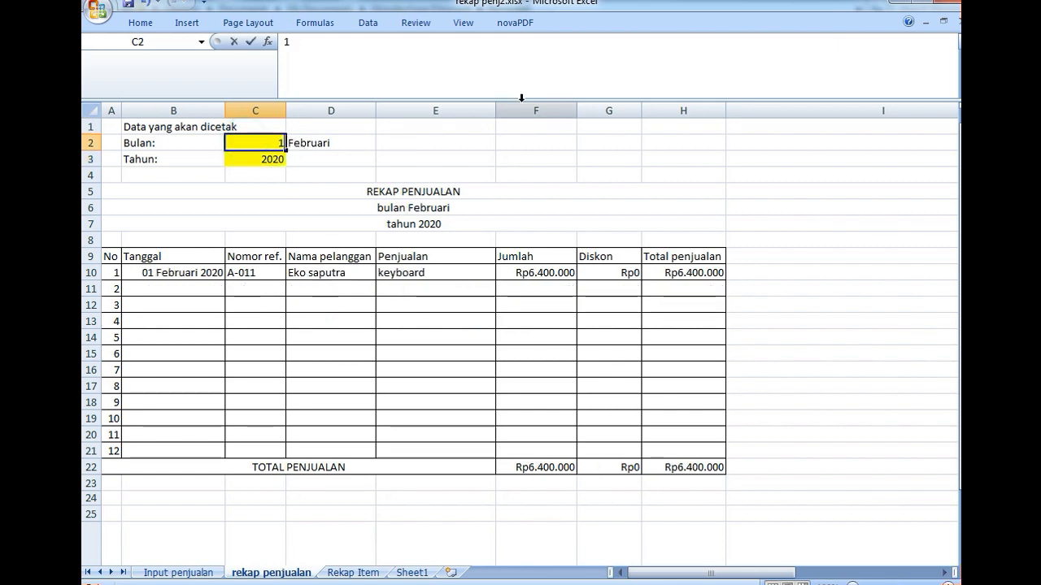
key("Return")
- Set the recap period to December 2019, with 12 as Bulan in C2 and 2019 as Tahun in C3
key("Up")
key("F2")
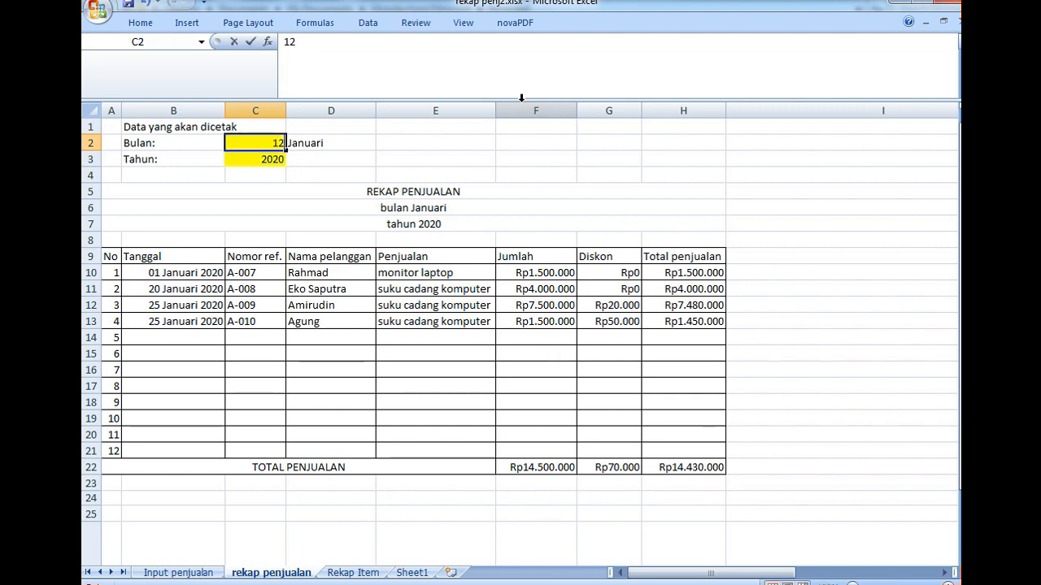
type("2")
key("Return")
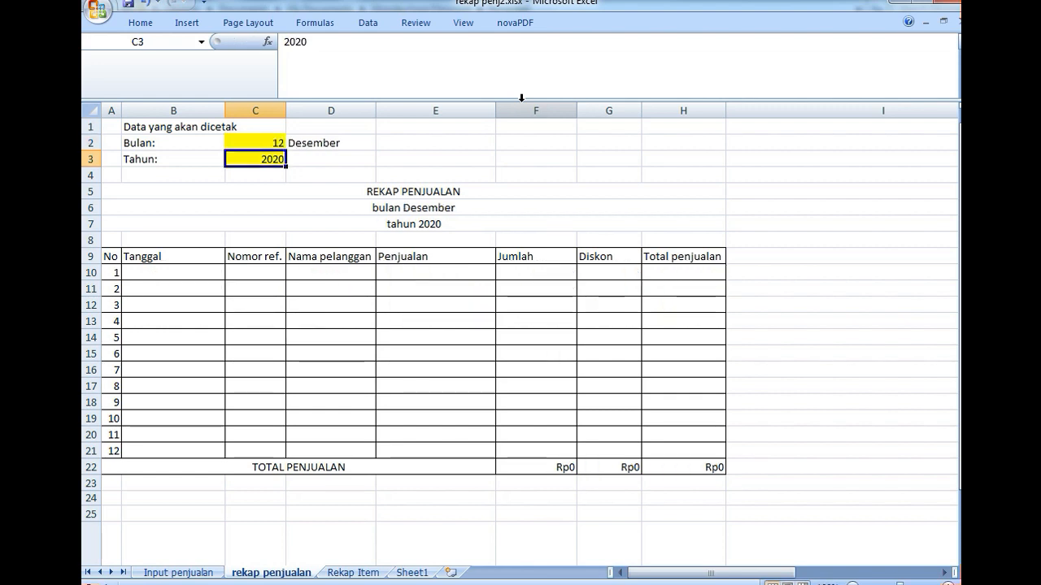
type("2")
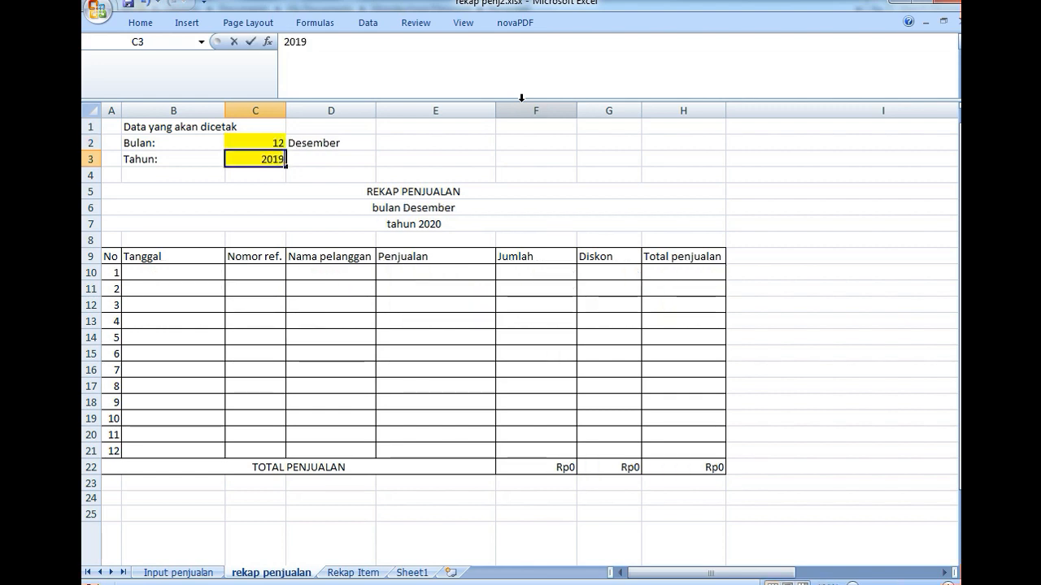
key("Return")
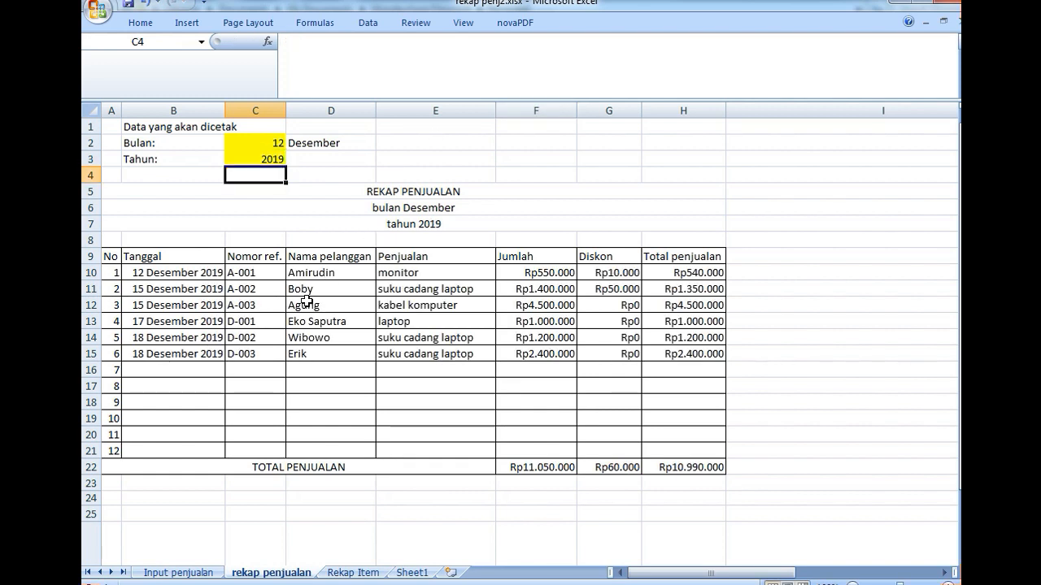
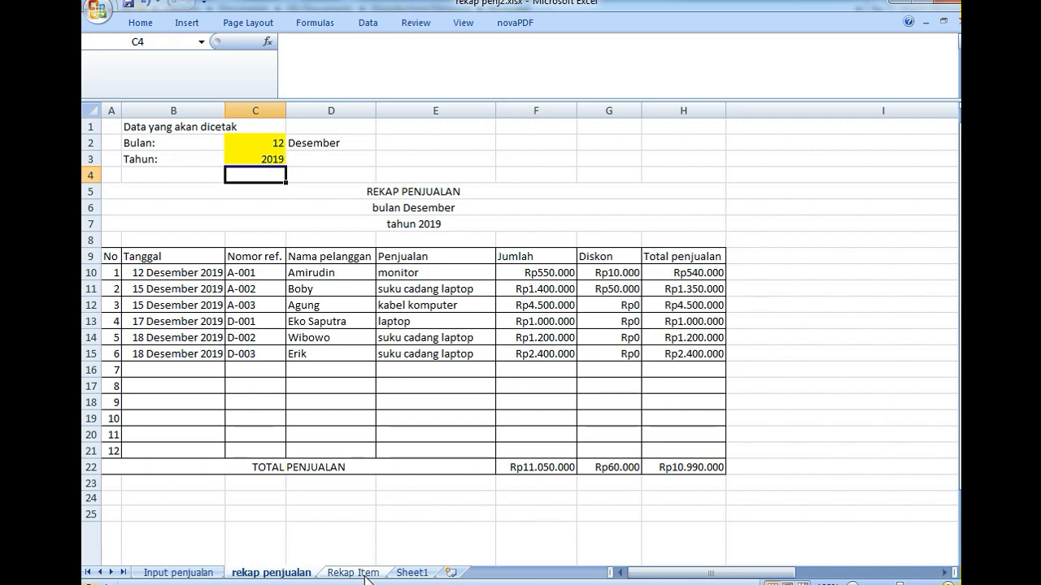
- On the Rekap Item sheet, enter =TEXT(C2*29;"mmmm") in D2 to convert the Bulan number to a month name
left_click(353, 572)
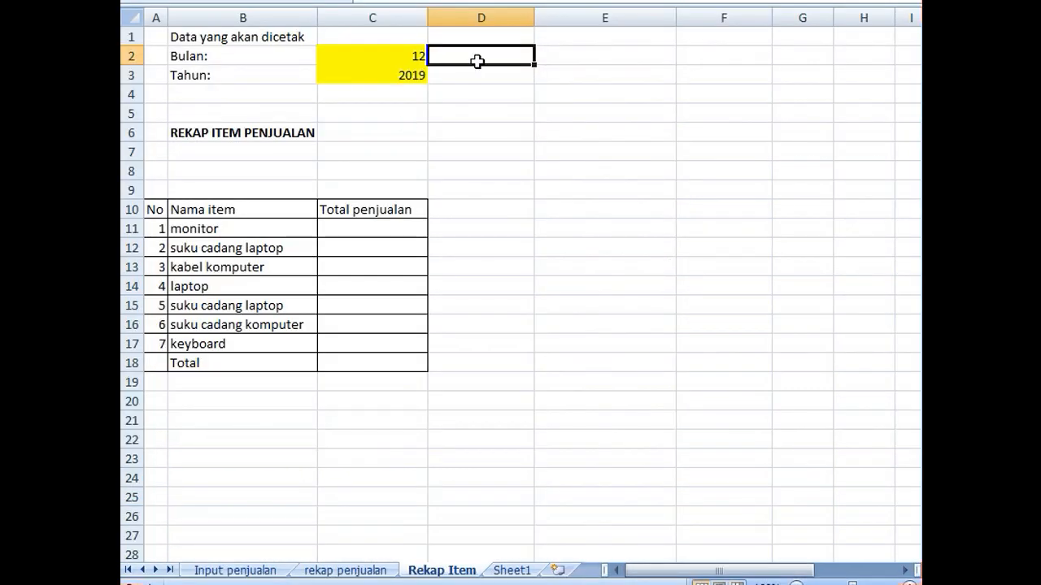
left_click(355, 557)
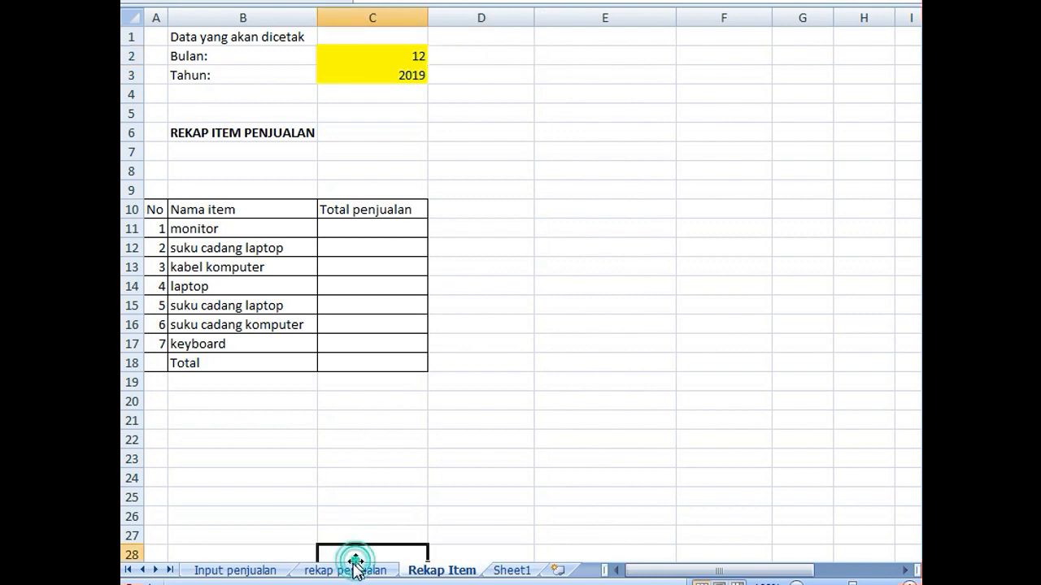
left_click(354, 567)
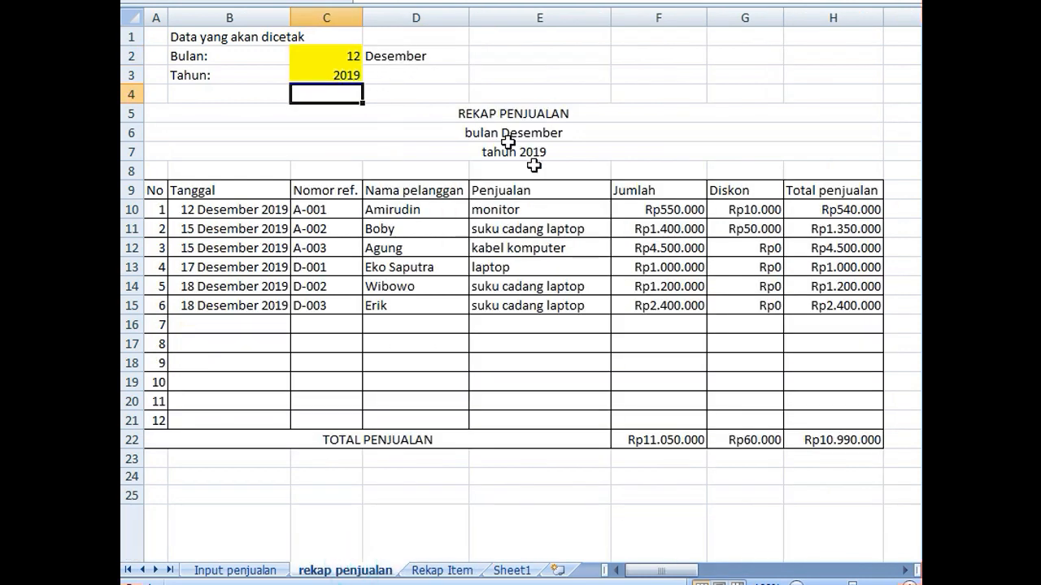
left_click(433, 569)
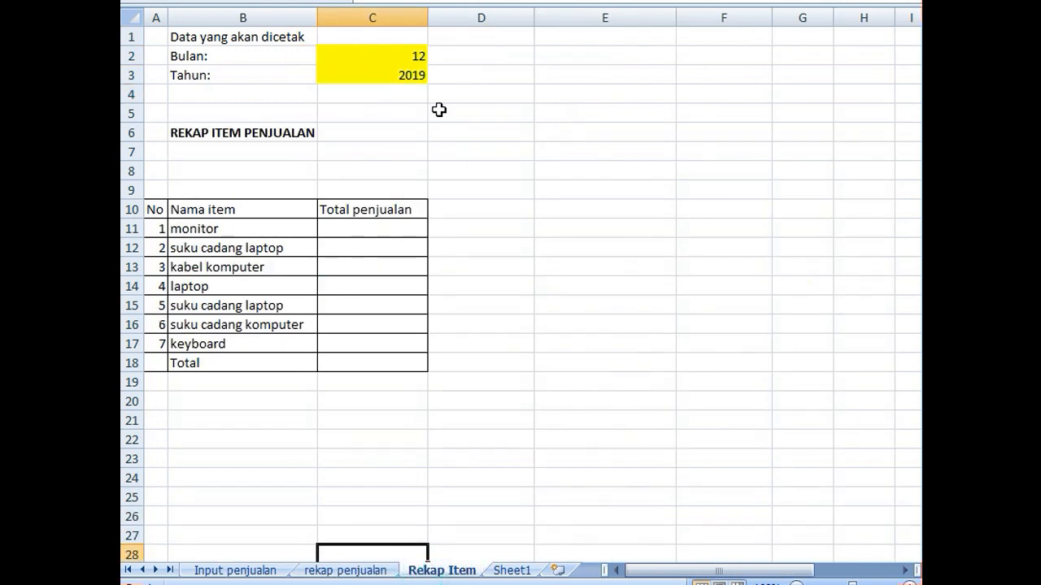
left_click(480, 56)
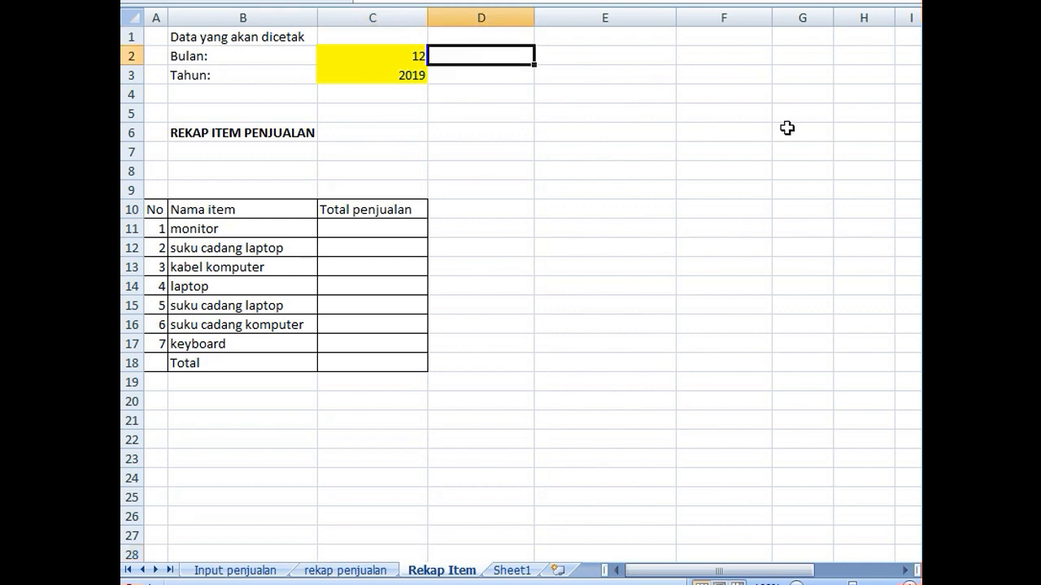
type("=tex")
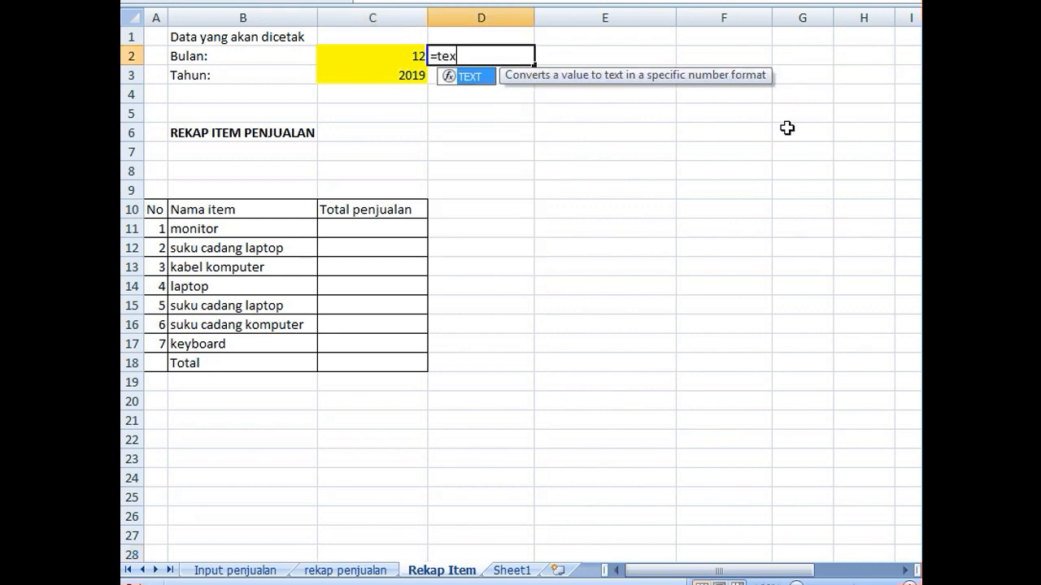
type("t(")
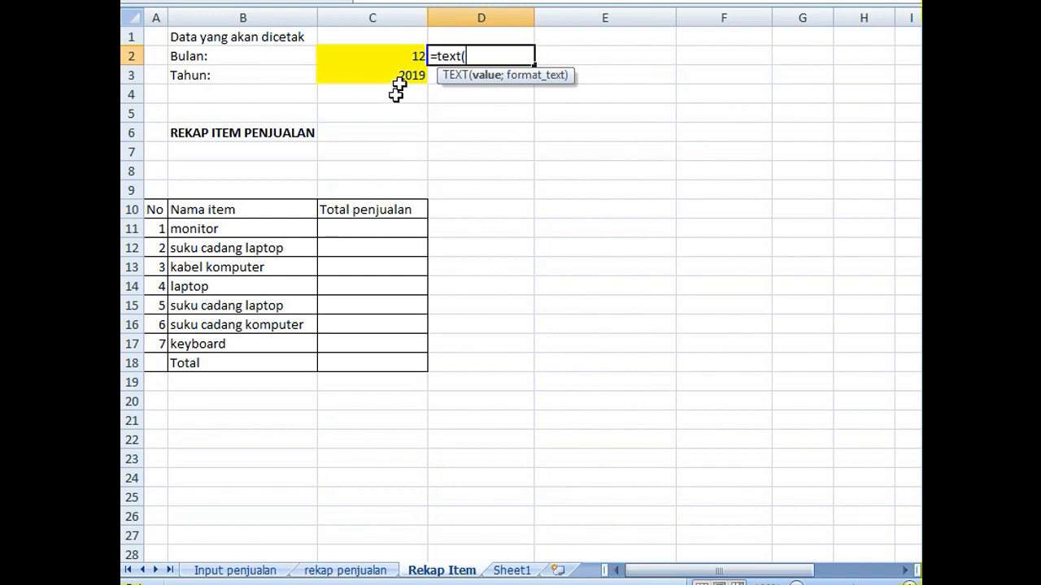
left_click(410, 55)
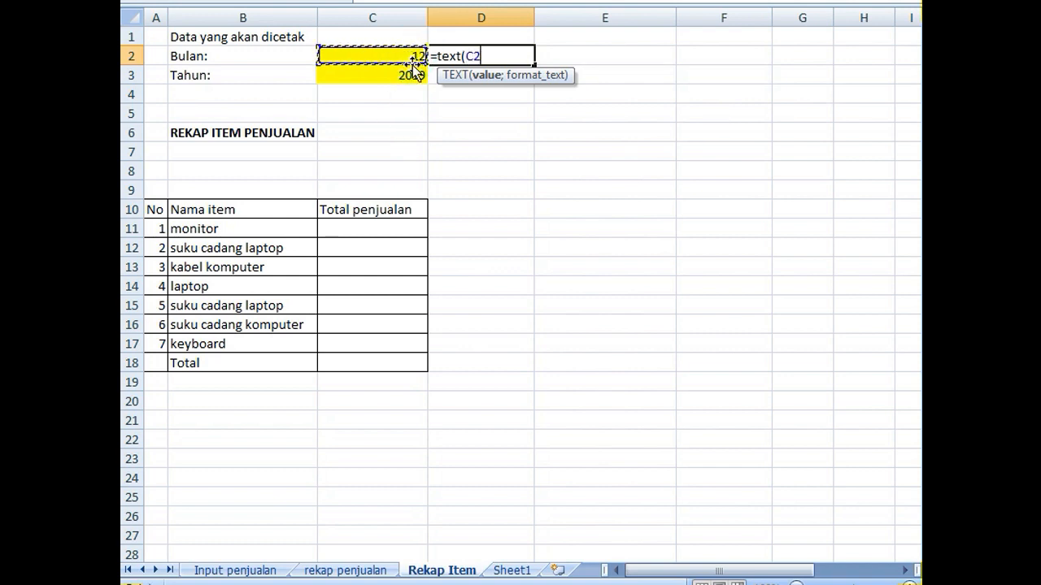
type("*29;")
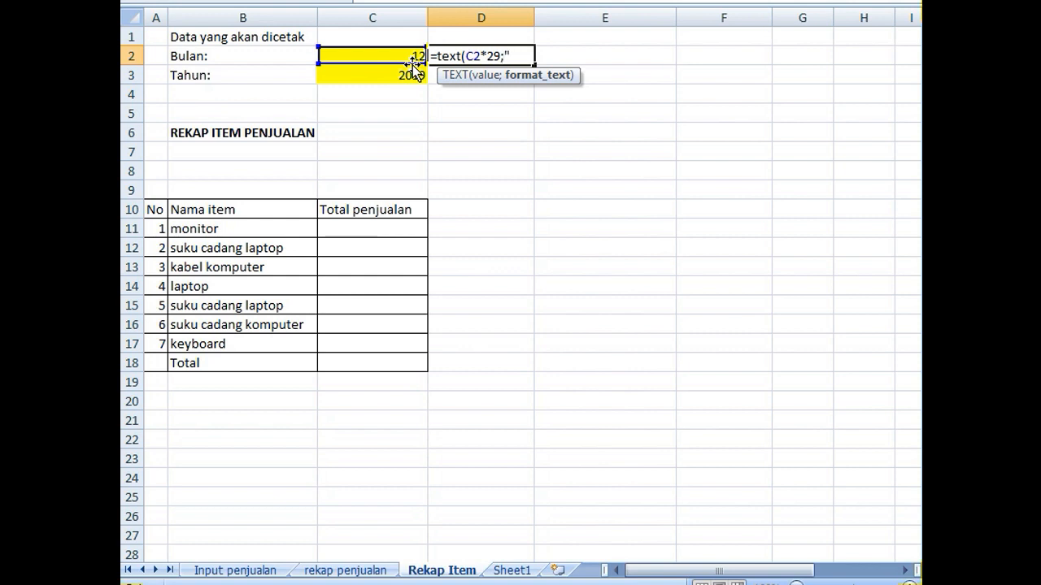
type("\"mmmm\")")
key("Return")
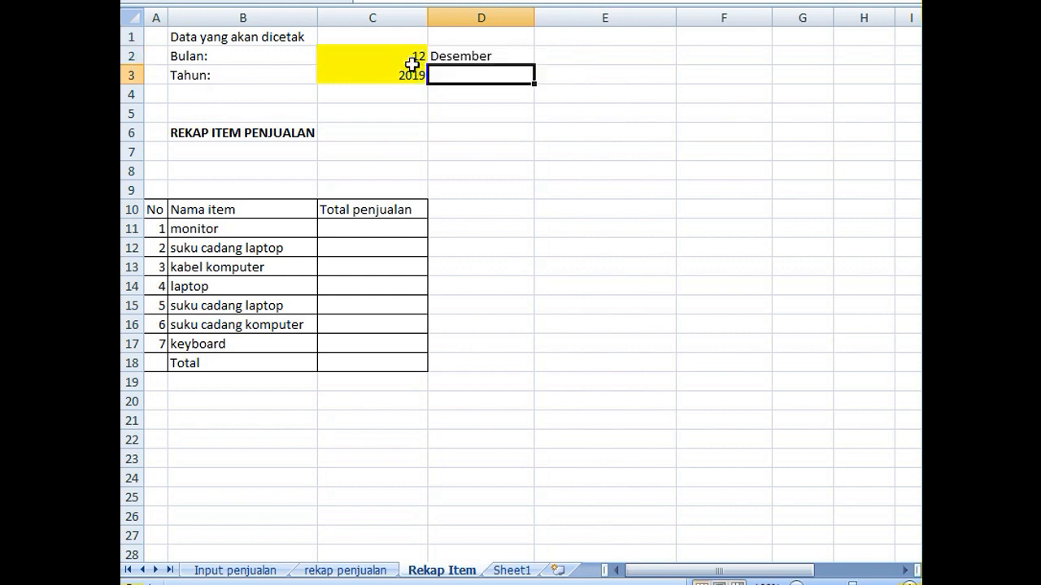
- Enter the formula ="bulan "&D2 in B7 as the month line under the REKAP ITEM PENJUALAN title
left_click(247, 150)
type("=\"b")
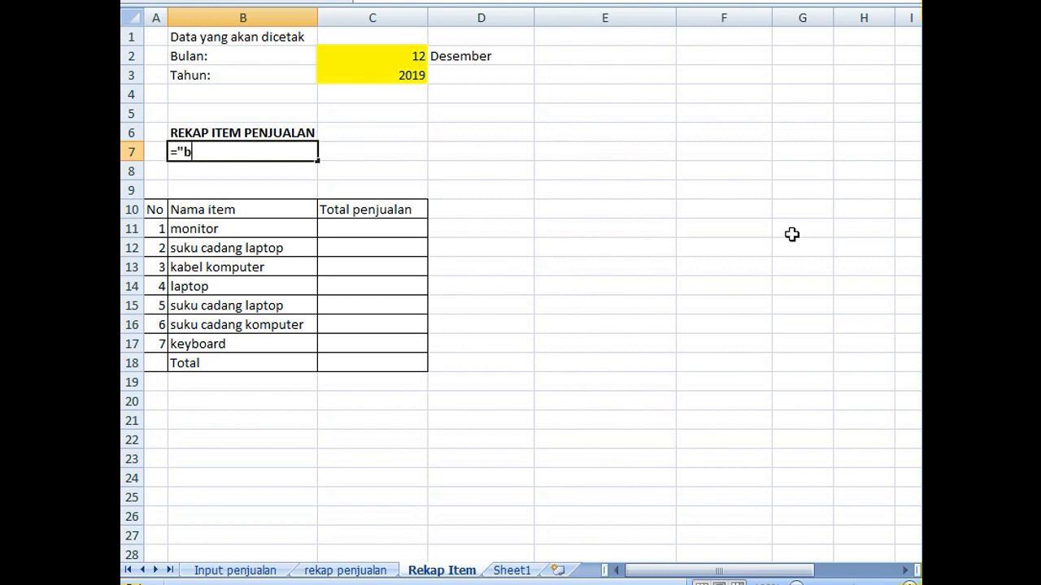
type("ulan \"&")
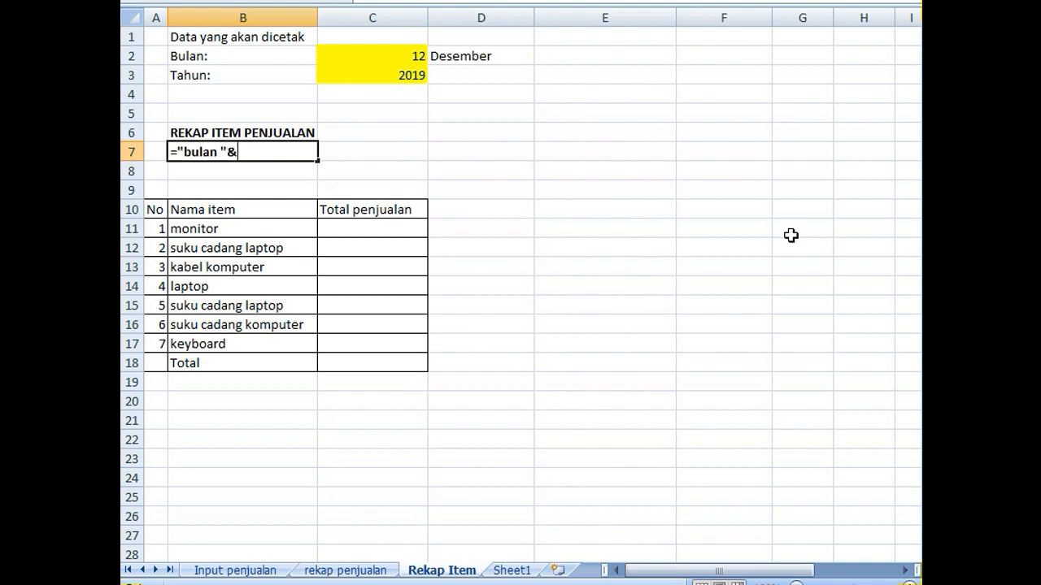
left_click(461, 58)
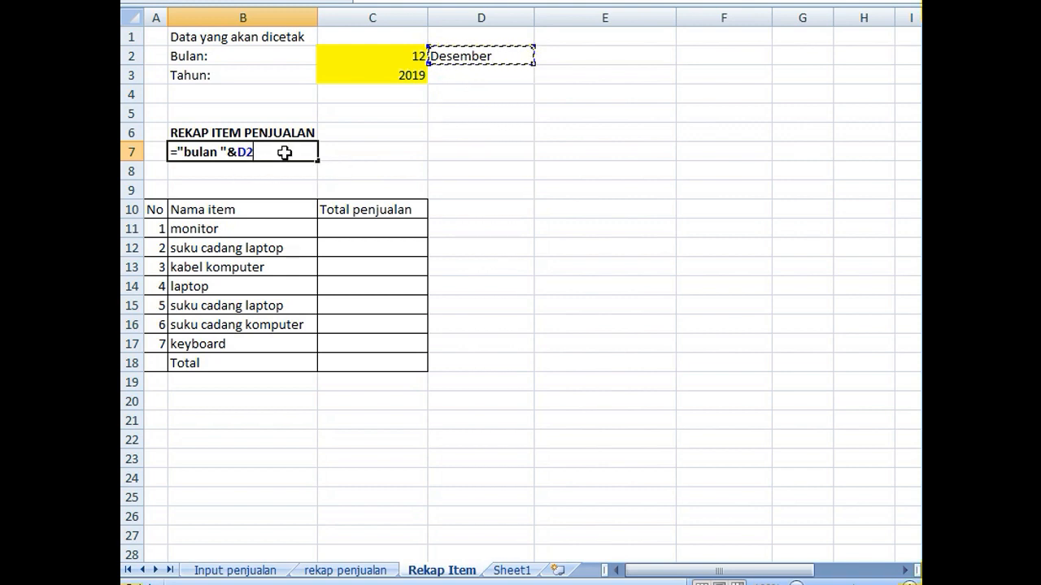
key("Return")
- Enter the formula ="tahun "&C3 in B8 as the year line of the title
type("=tahun")
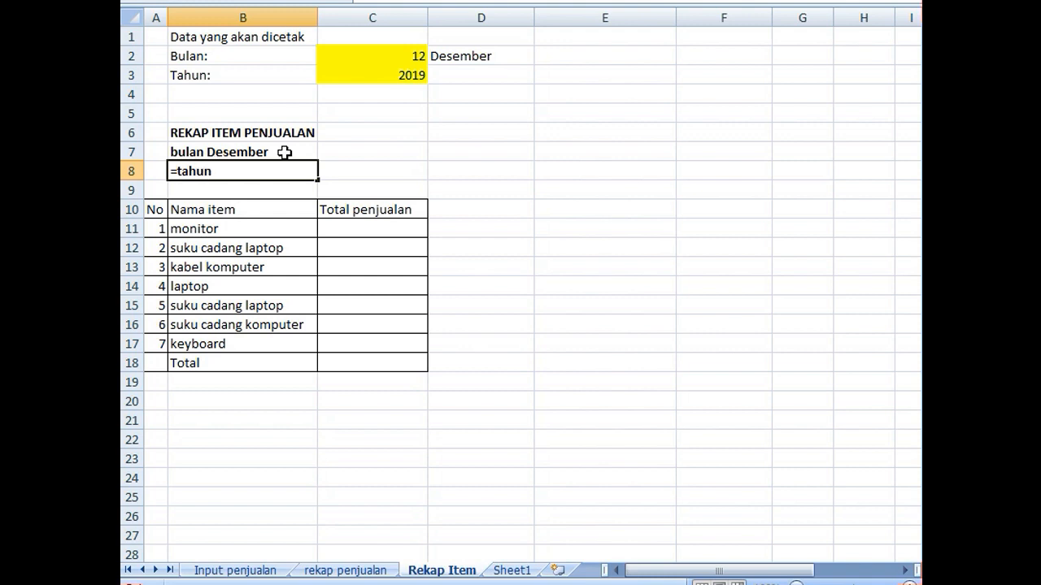
key("BackSpace")
key("BackSpace")
key("BackSpace")
key("BackSpace")
type("\"tahun")
type(" \"&")
left_click(355, 72)
key("Return")
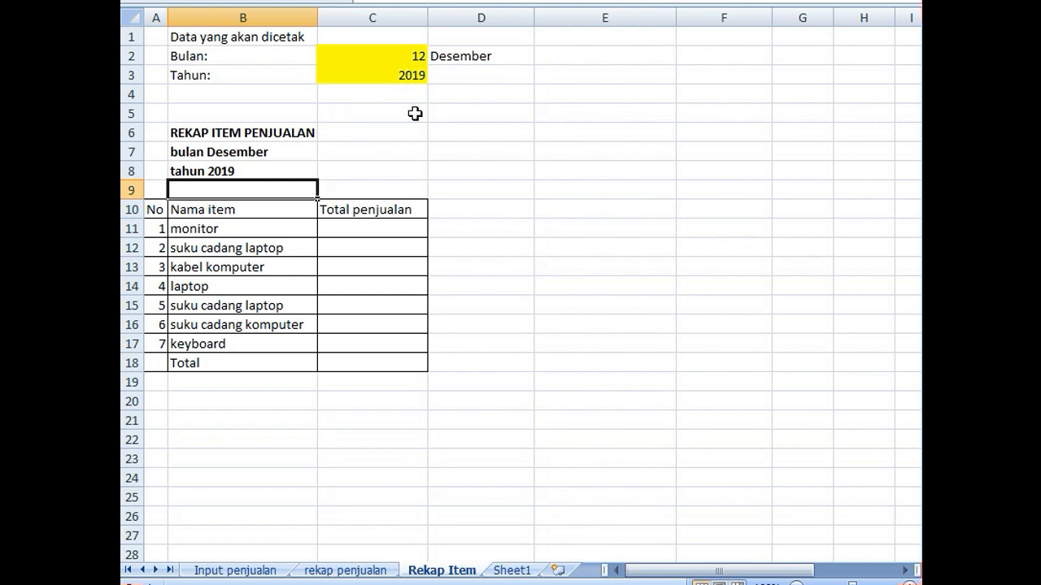
- Examine the Jumlah item values in G6:G16 on the Input penjualan sheet, and return to cell C11 on Rekap Item
left_click(336, 222)
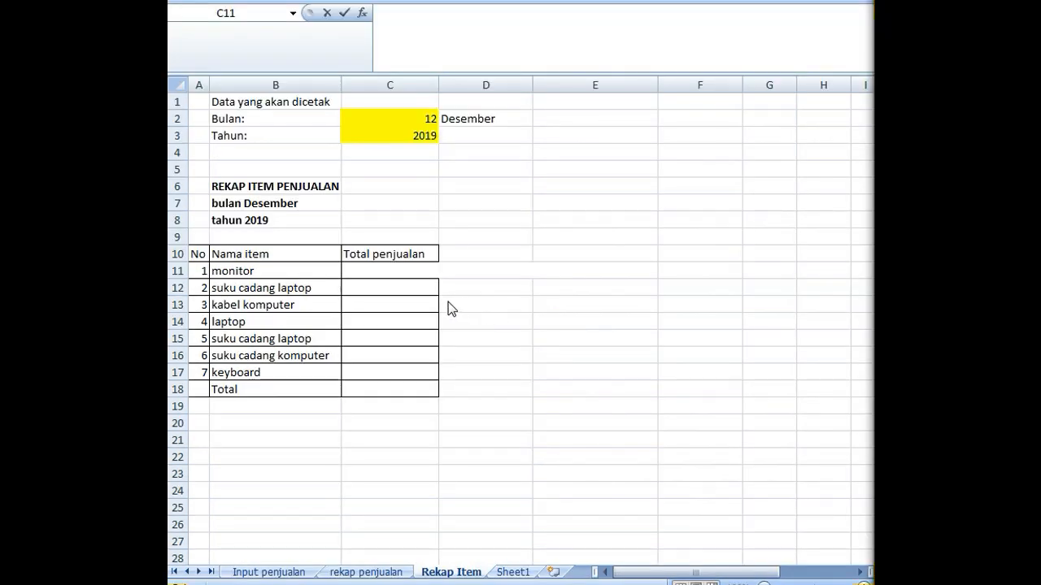
left_click(409, 270)
left_click(412, 286)
left_click(413, 271)
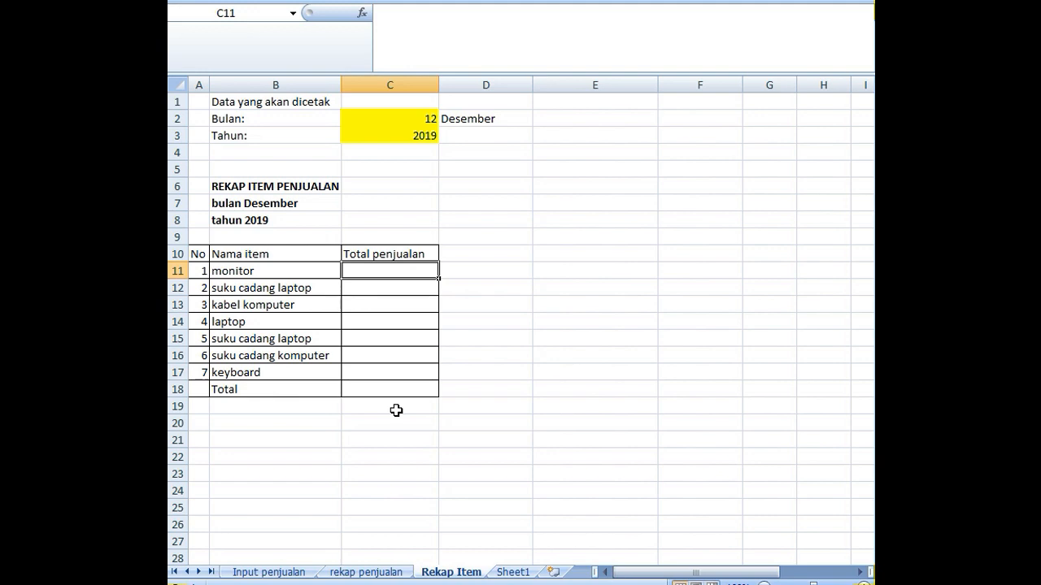
left_click(368, 572)
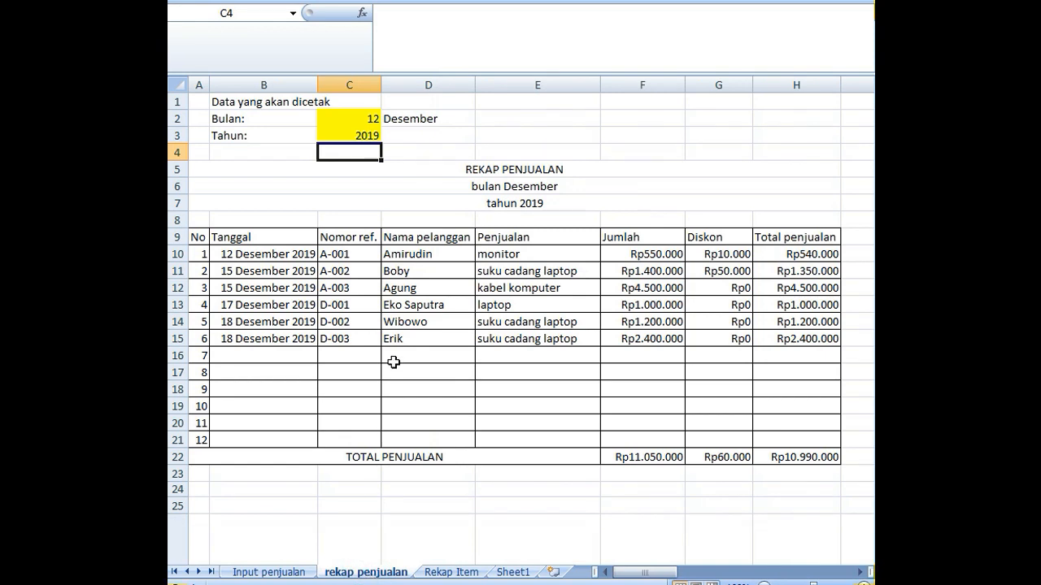
left_click(268, 572)
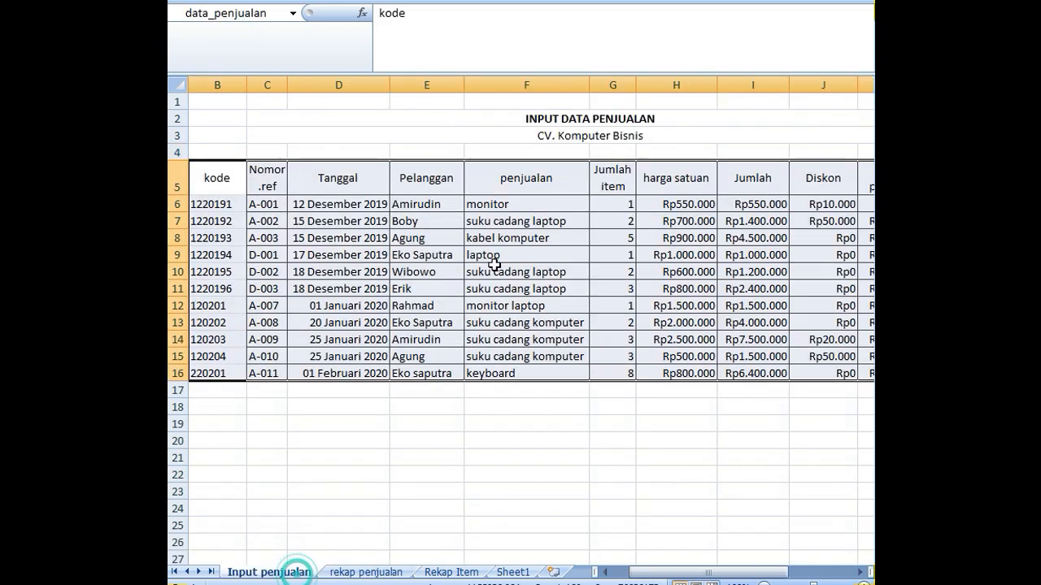
left_click_drag(616, 208, 615, 374)
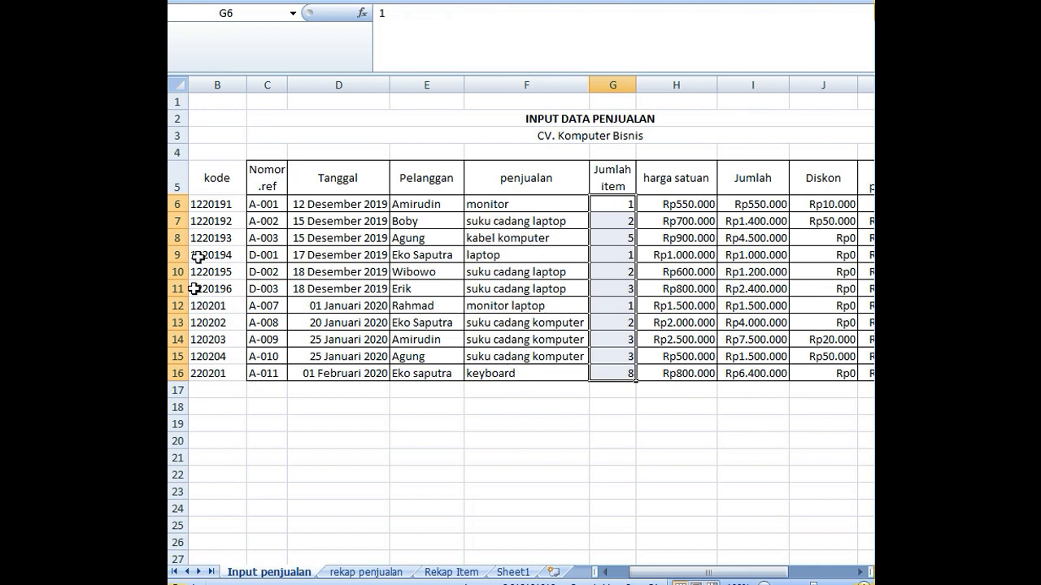
left_click(458, 574)
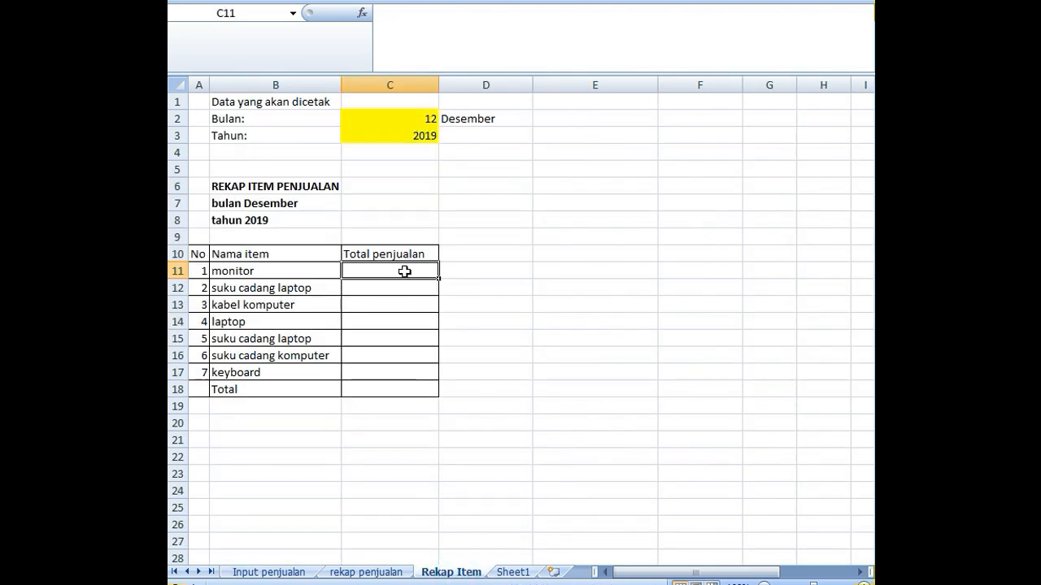
- Start a SUMIFS formula in C11 of Rekap Item with the absolute sum range 'Input penjualan'!$G$6:$G$16
type("=su")
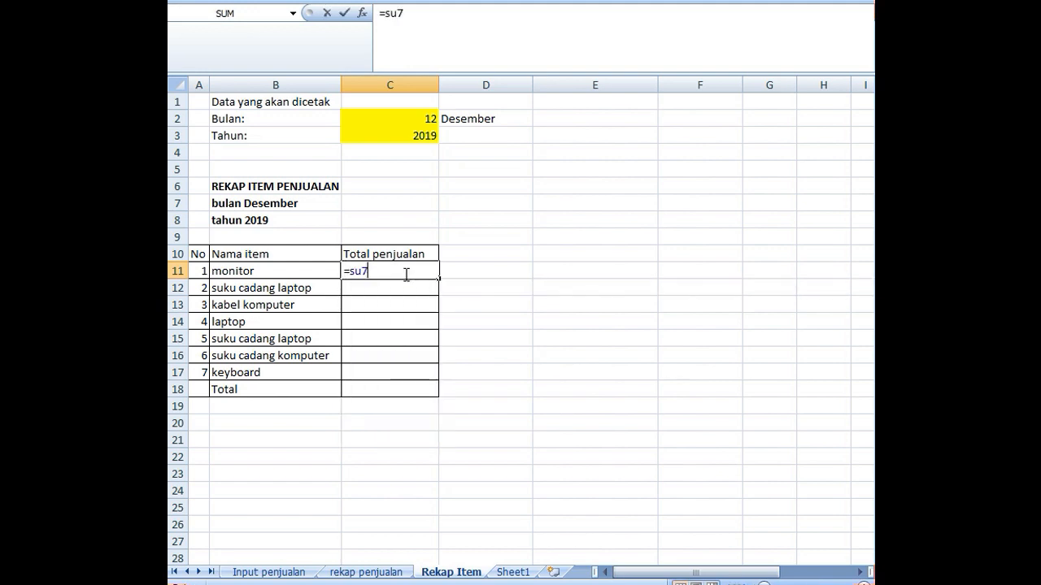
type("m")
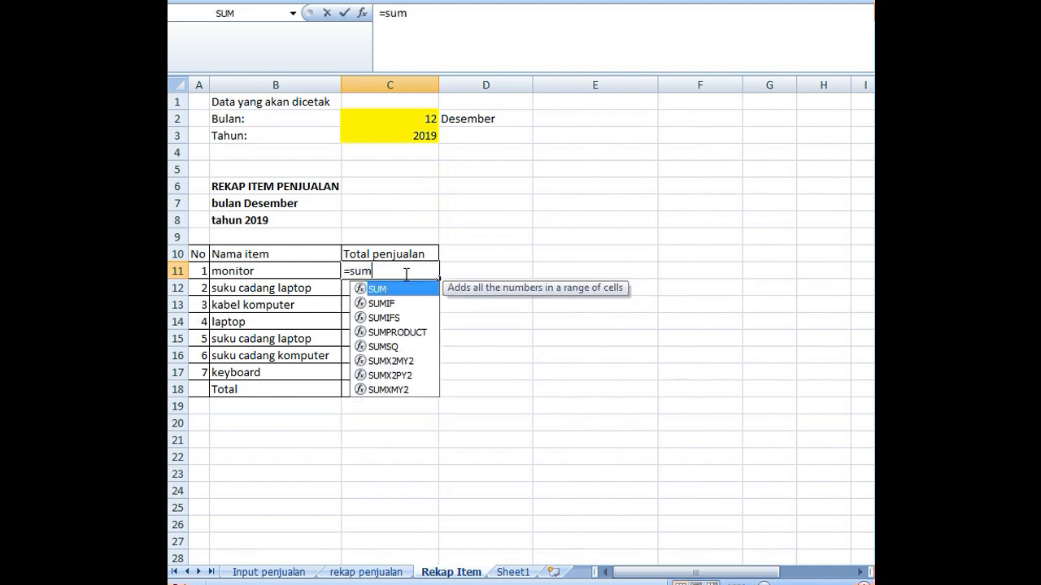
type("ifs")
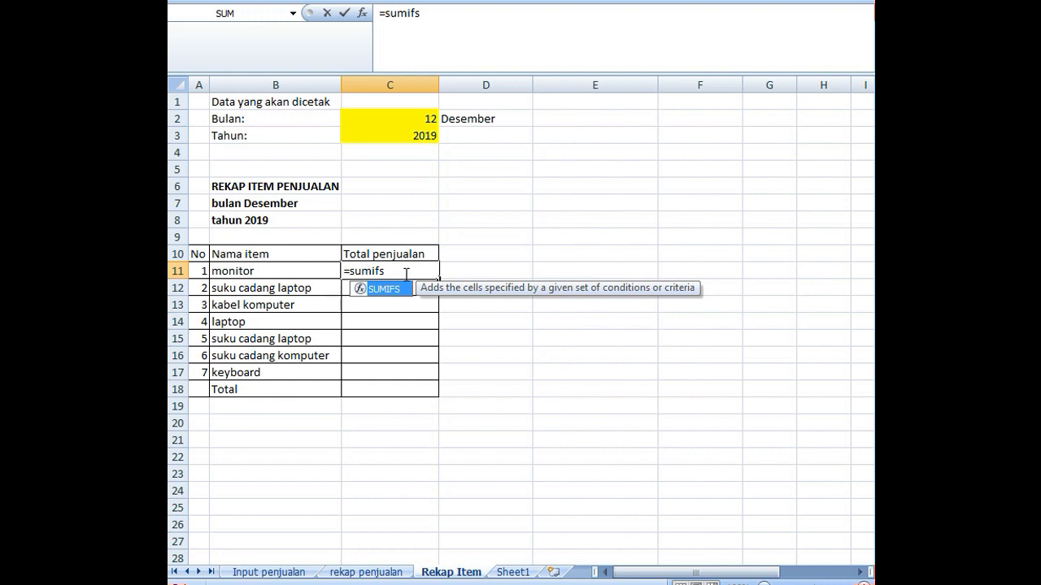
type("('Input penjualan'!")
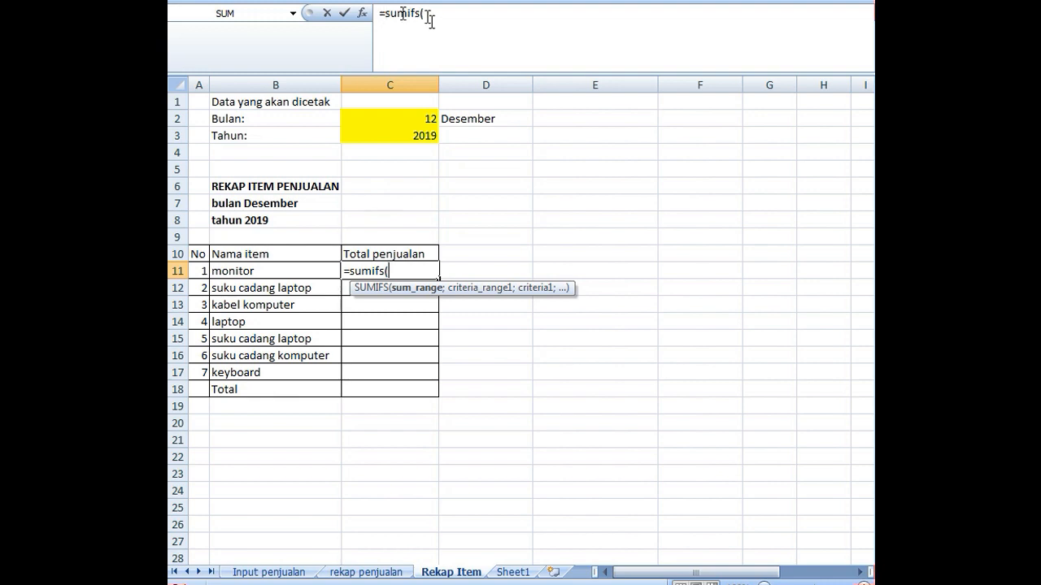
left_click(273, 573)
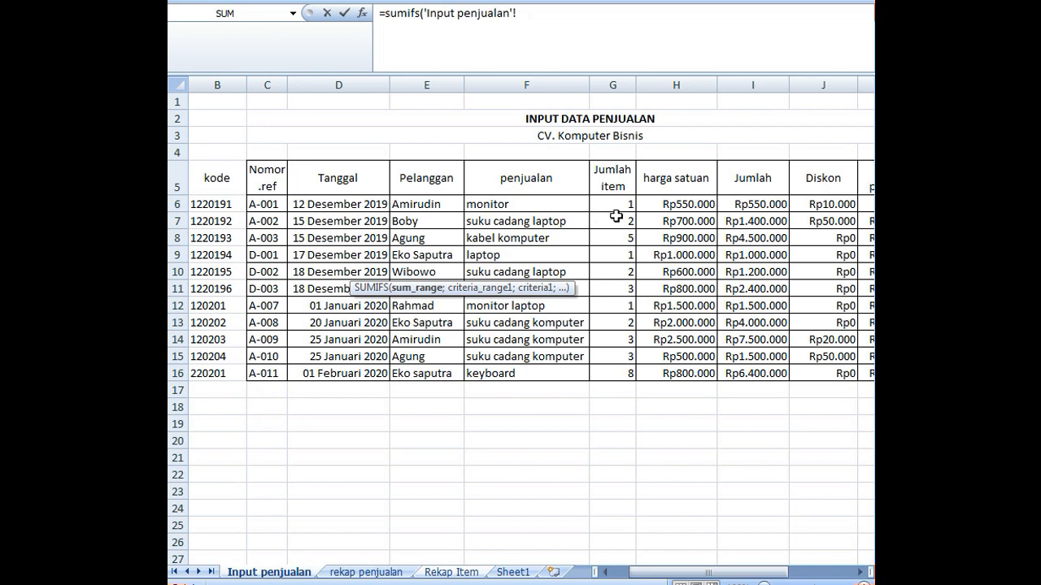
left_click_drag(614, 200, 608, 379)
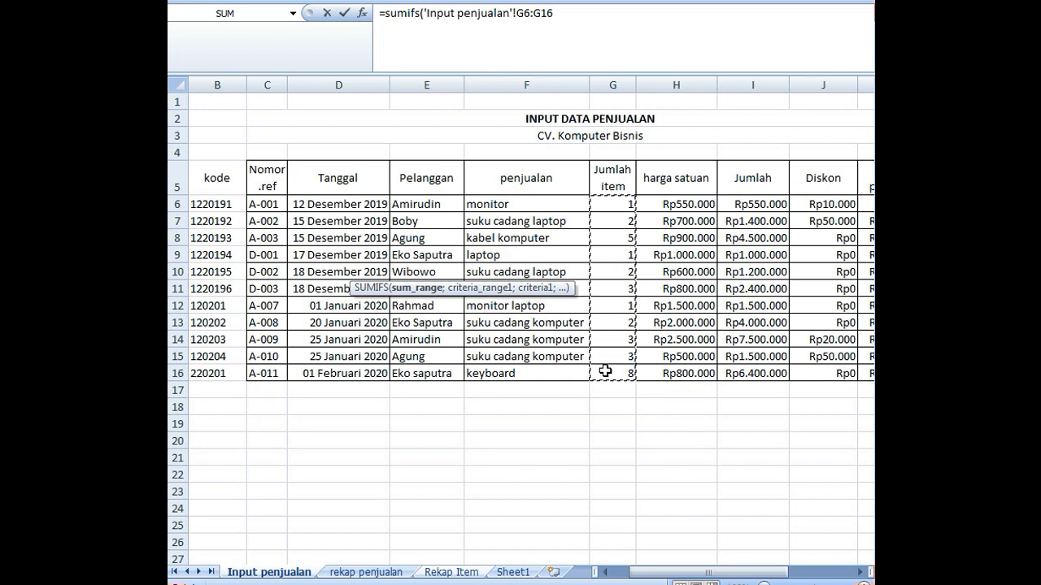
key("F4")
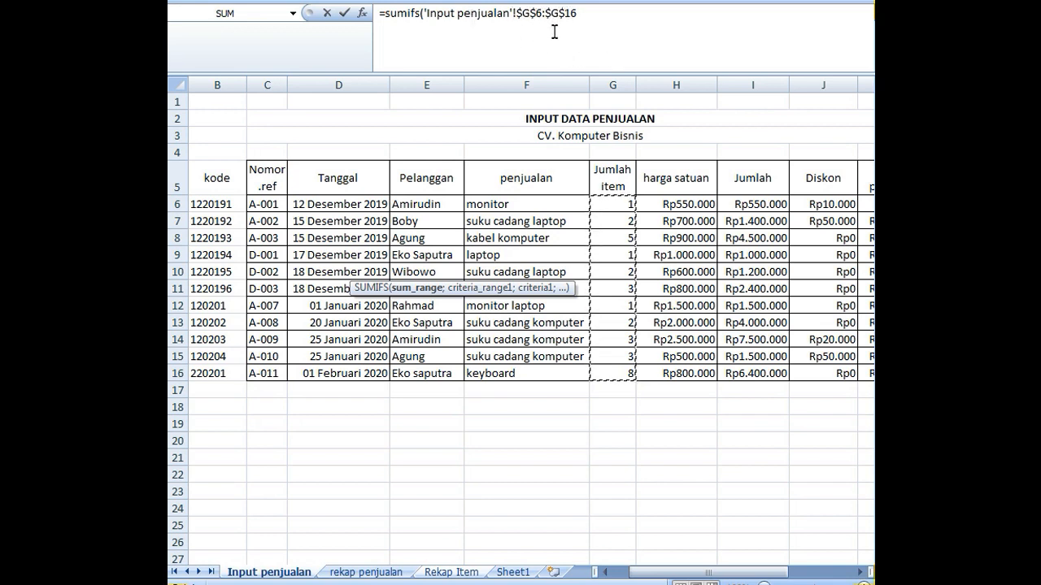
type(";")
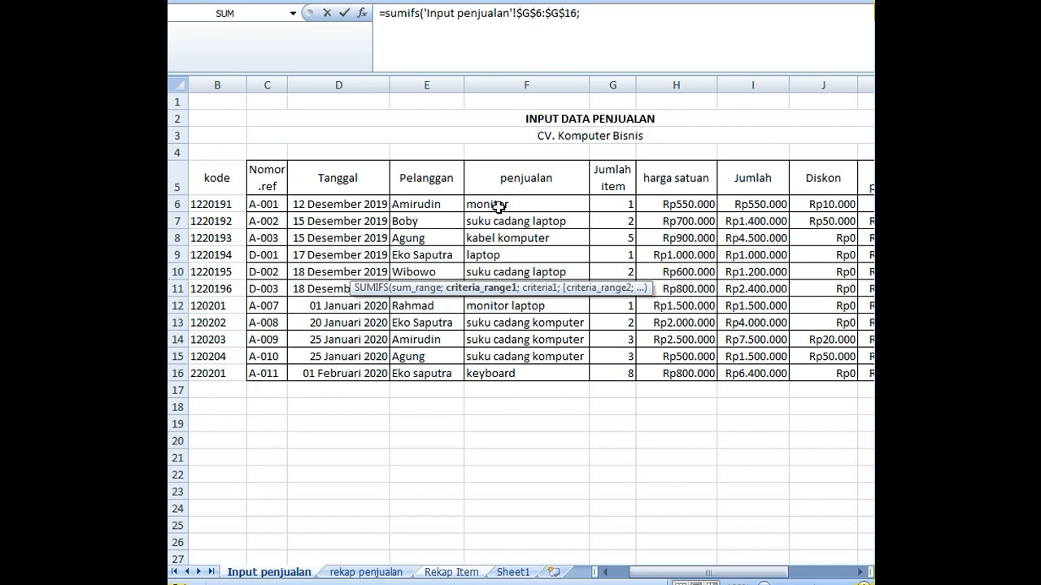
- Add the first SUMIFS criterion in C11: absolute range 'Input penjualan'!$F$6:$F$16 matched against the item name in 'Rekap Item'!B11
left_click_drag(488, 204, 488, 370)
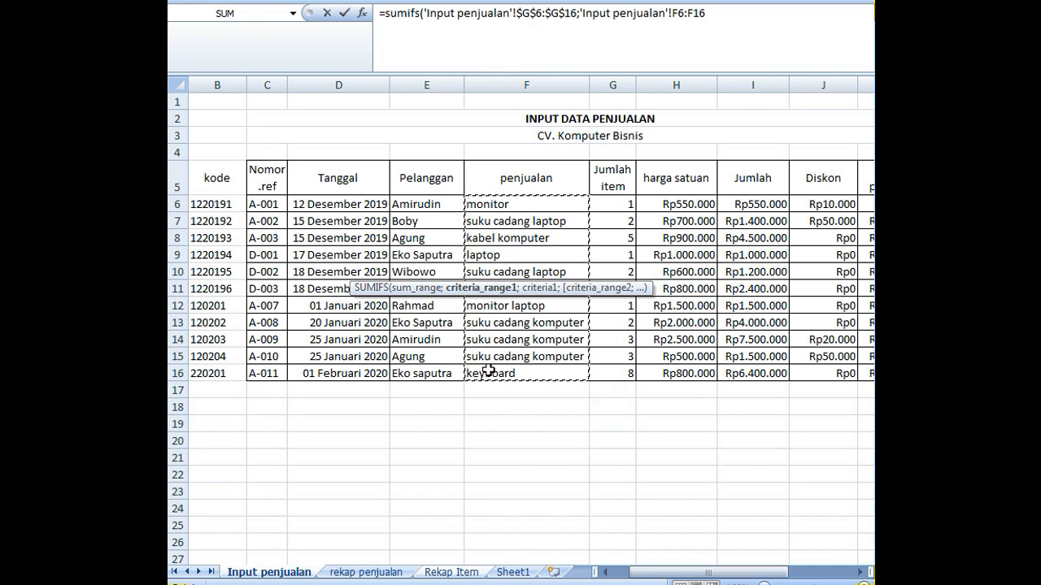
key("F4")
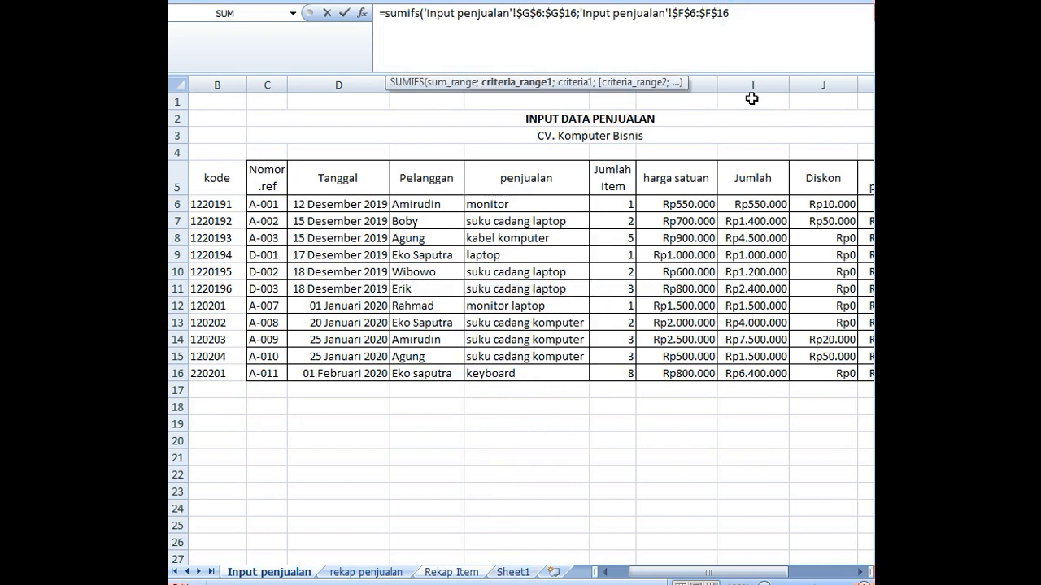
type(";")
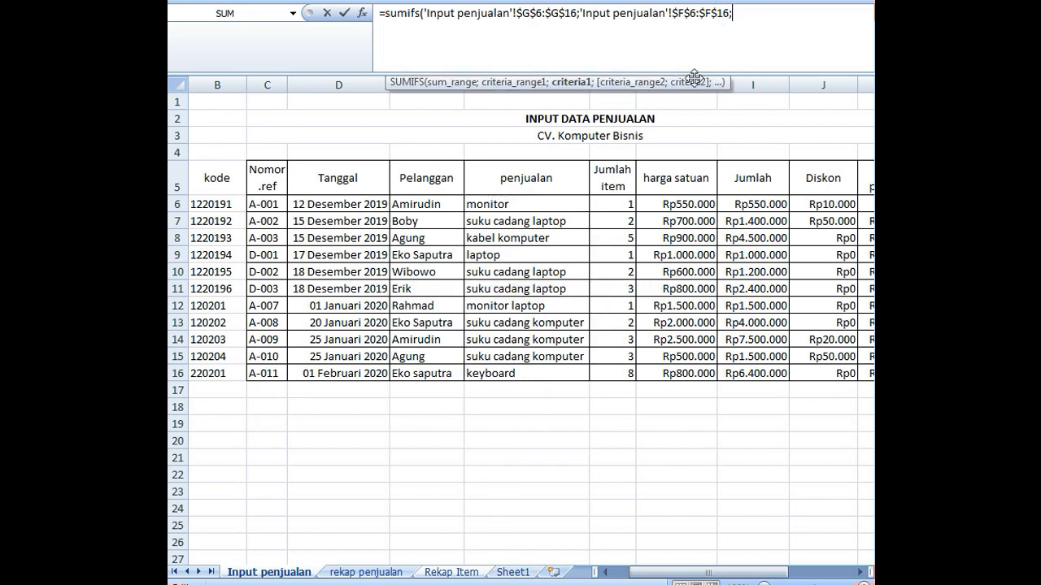
left_click(466, 574)
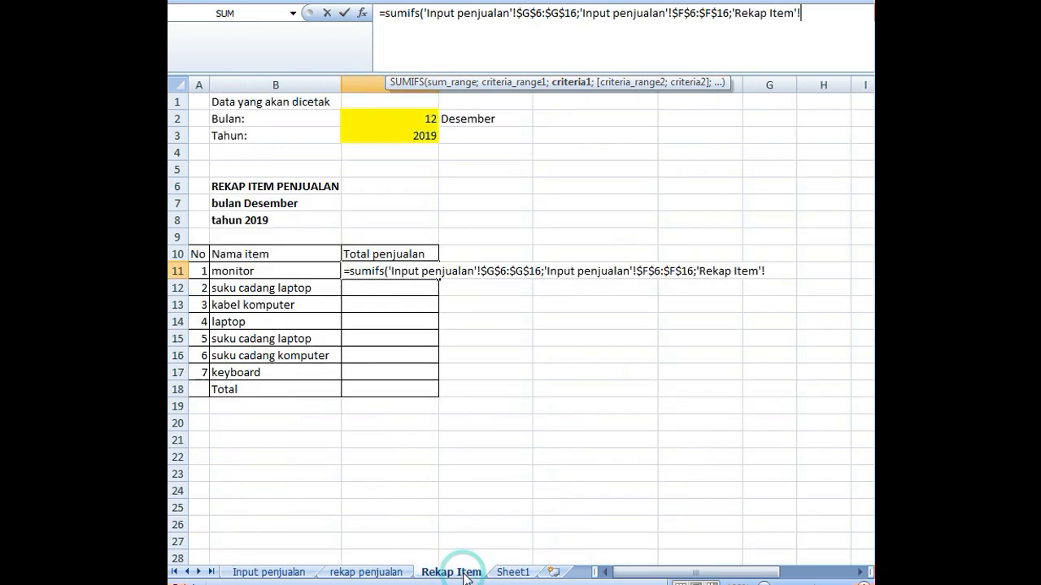
left_click(243, 271)
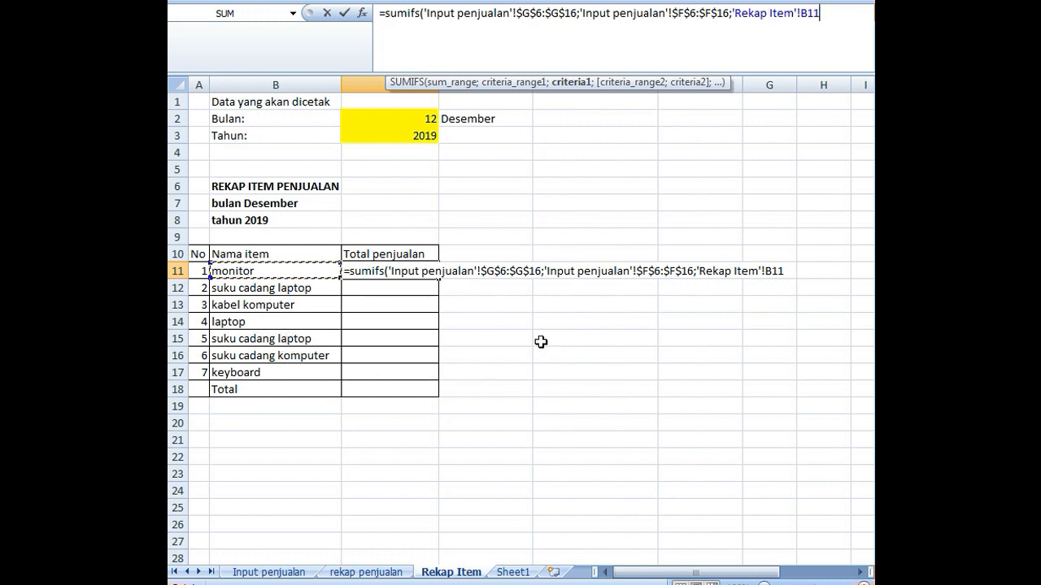
left_click_drag(789, 271, 698, 276)
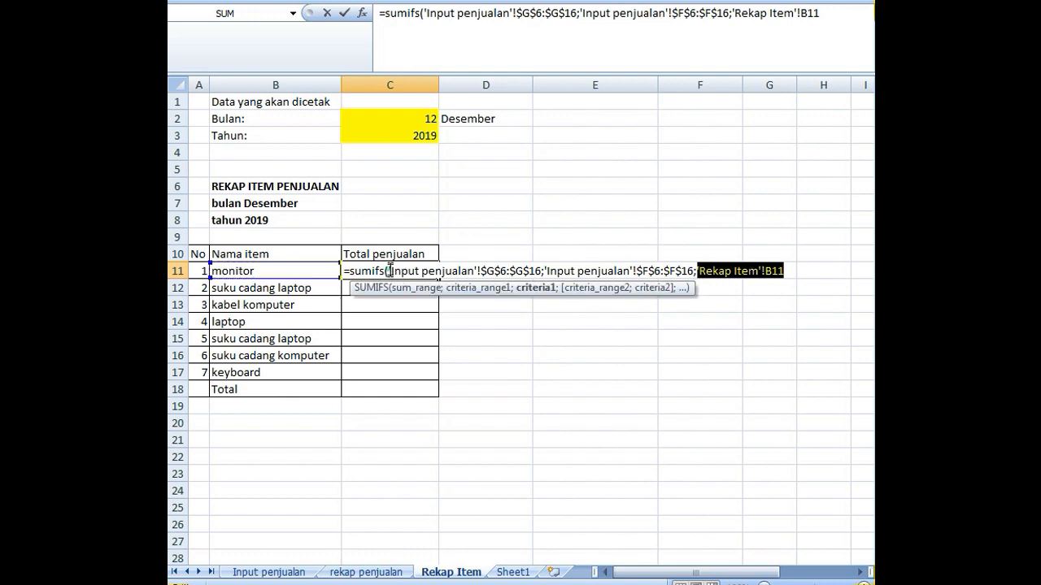
left_click_drag(390, 271, 695, 279)
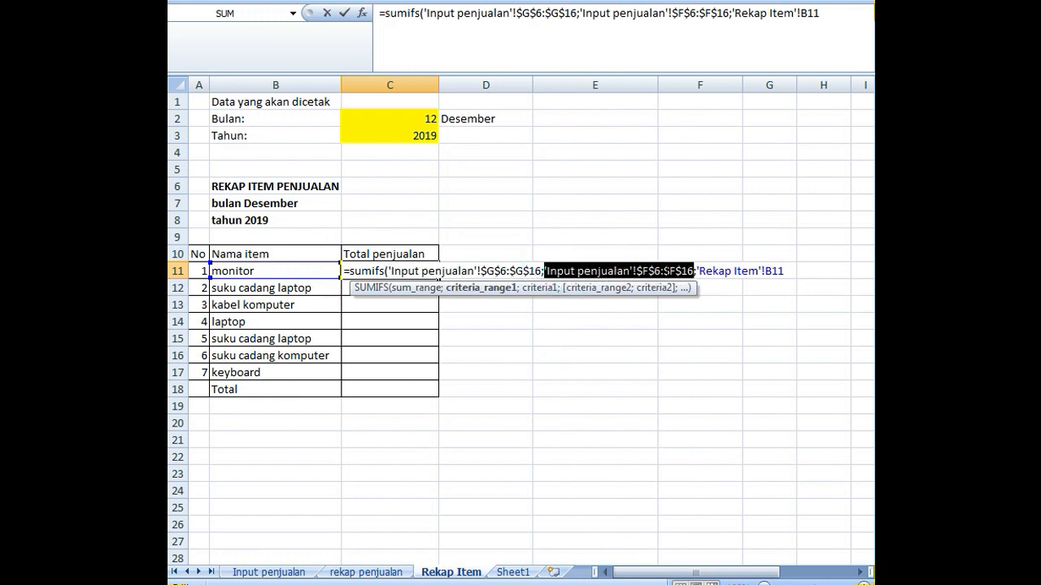
left_click(783, 271)
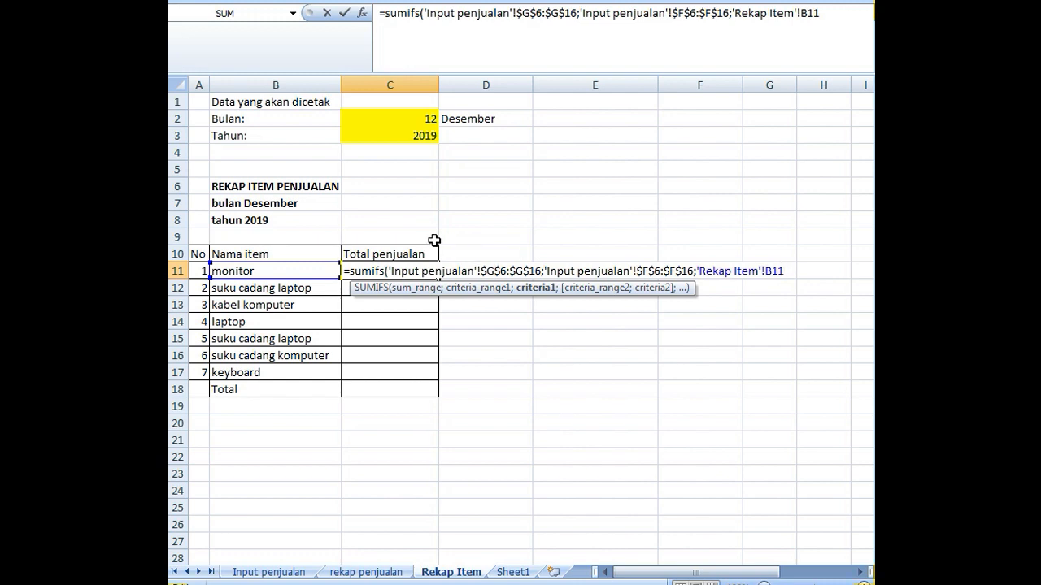
- Add the absolute bln&thn range 'Input penjualan'!$A$6:$A$16 as the second criteria range of the SUMIFS formula
type(";")
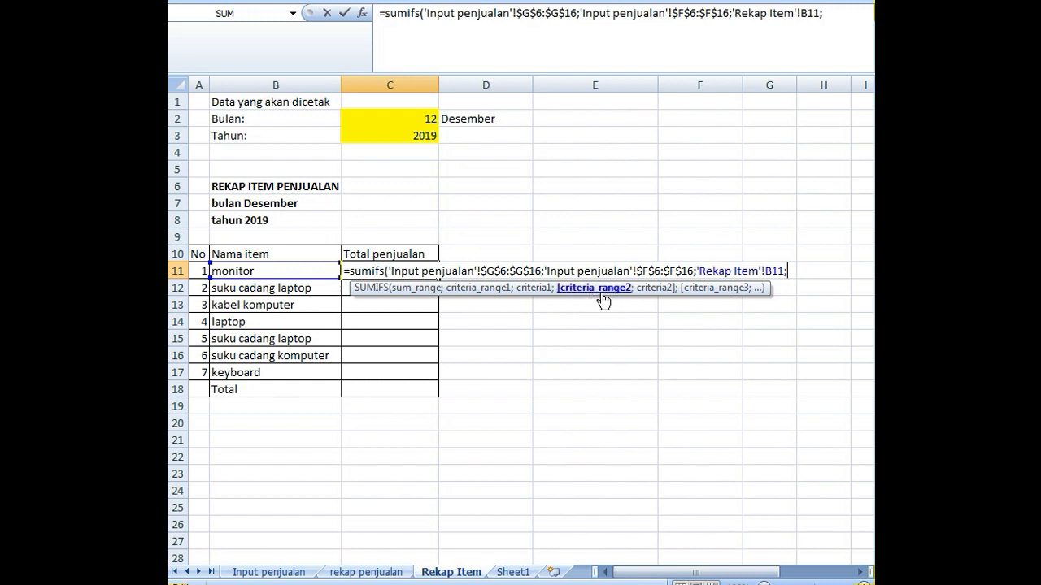
left_click(296, 574)
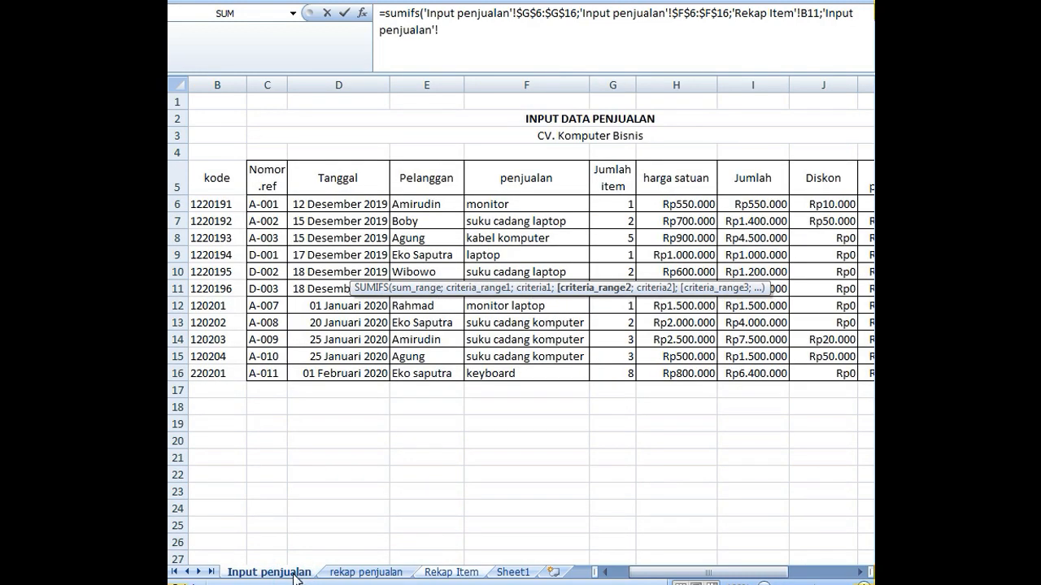
left_click_drag(647, 580, 630, 580)
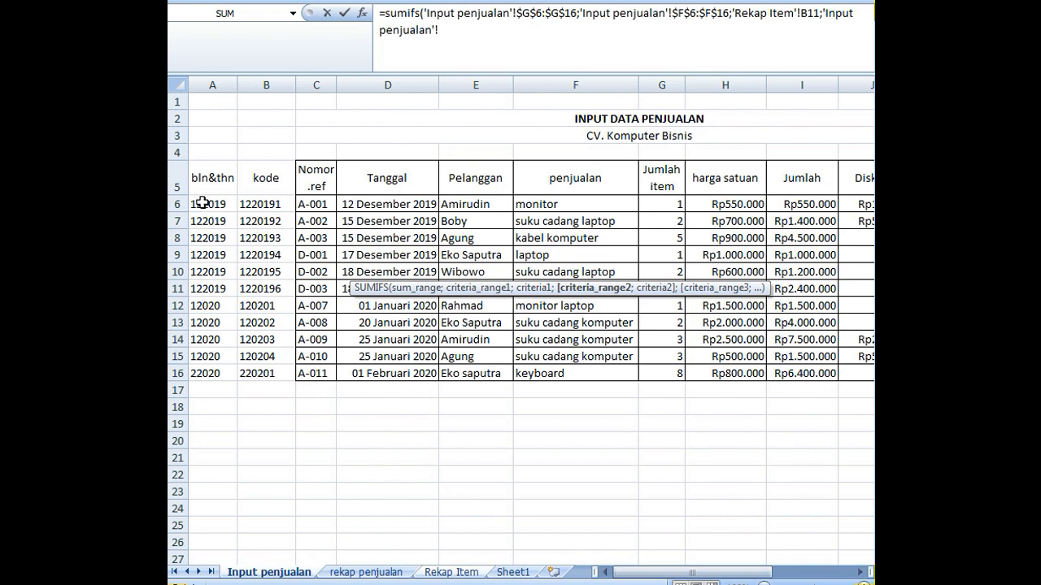
left_click_drag(202, 203, 205, 374)
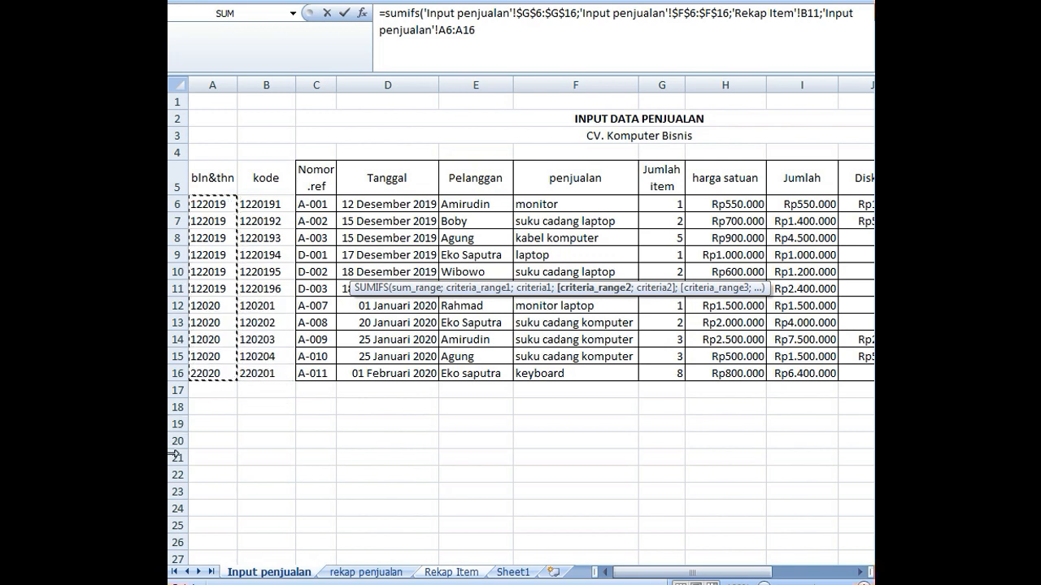
key("F4")
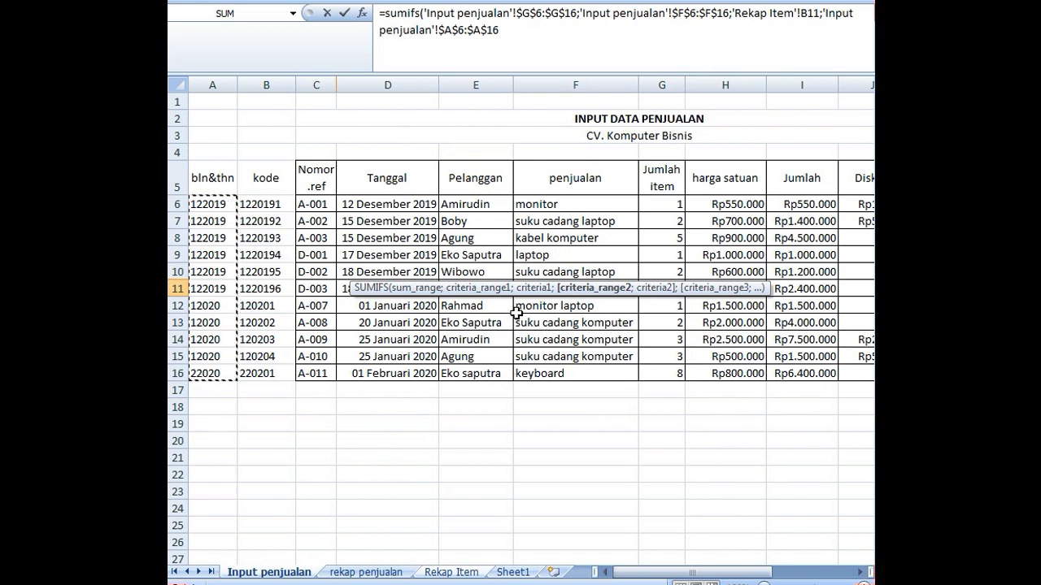
type(";")
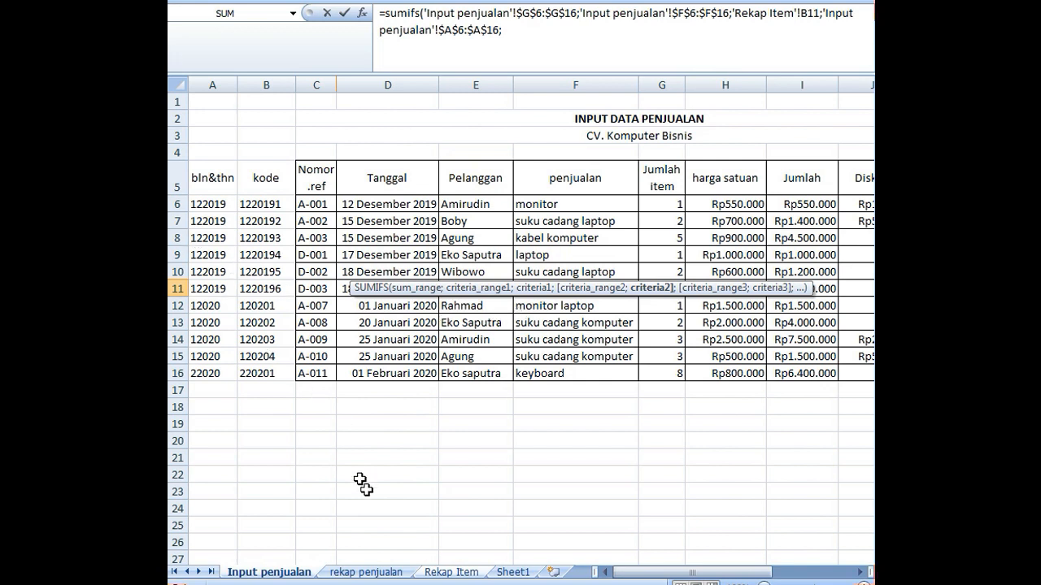
- Complete the SUMIFS formula with the criterion 'Rekap Item'!$C$2&'Rekap Item'!$C$3 and enter it in C11
left_click(469, 573)
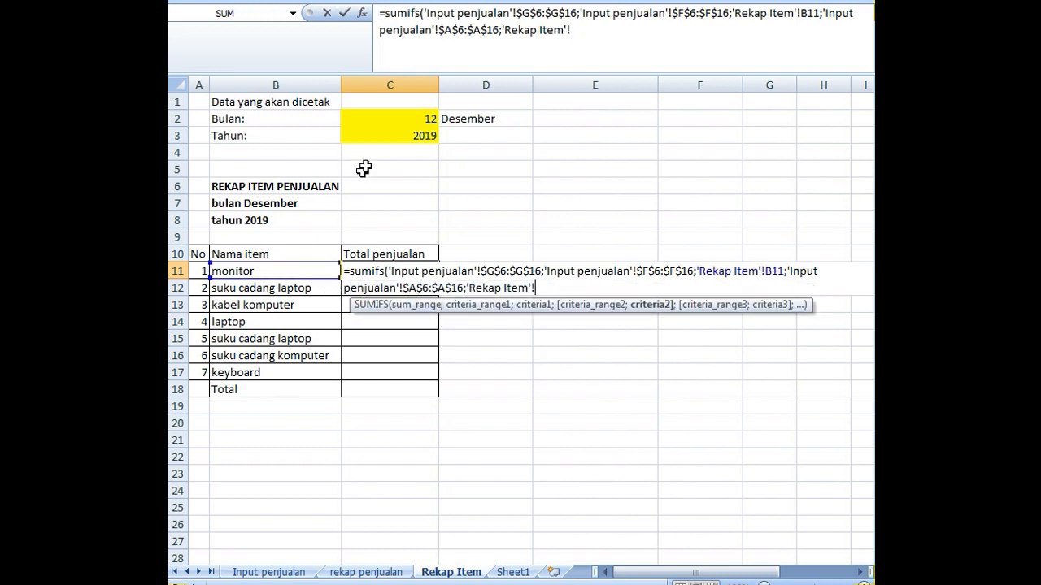
left_click(404, 120)
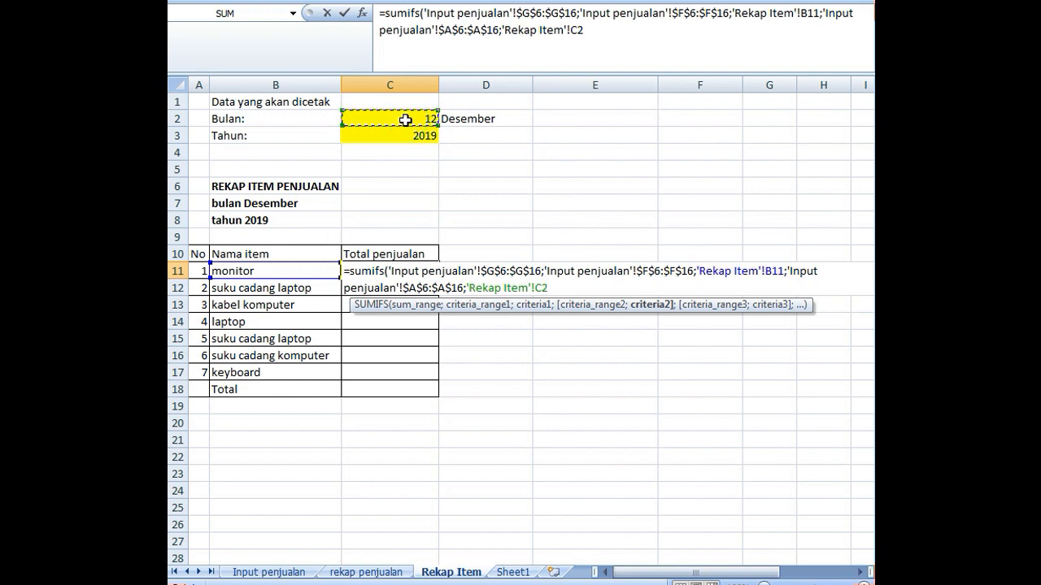
key("F4")
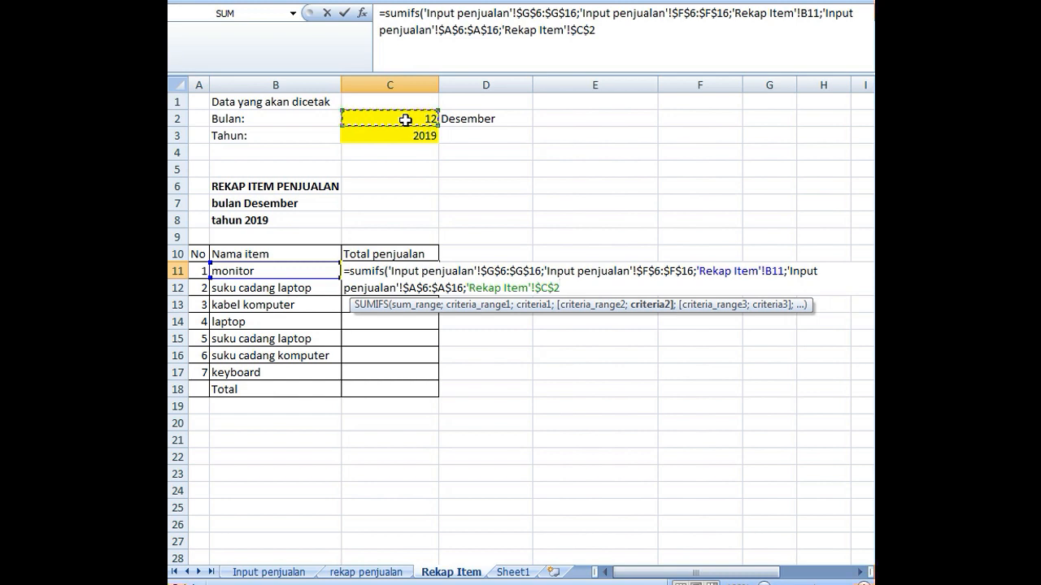
type("&")
left_click(406, 135)
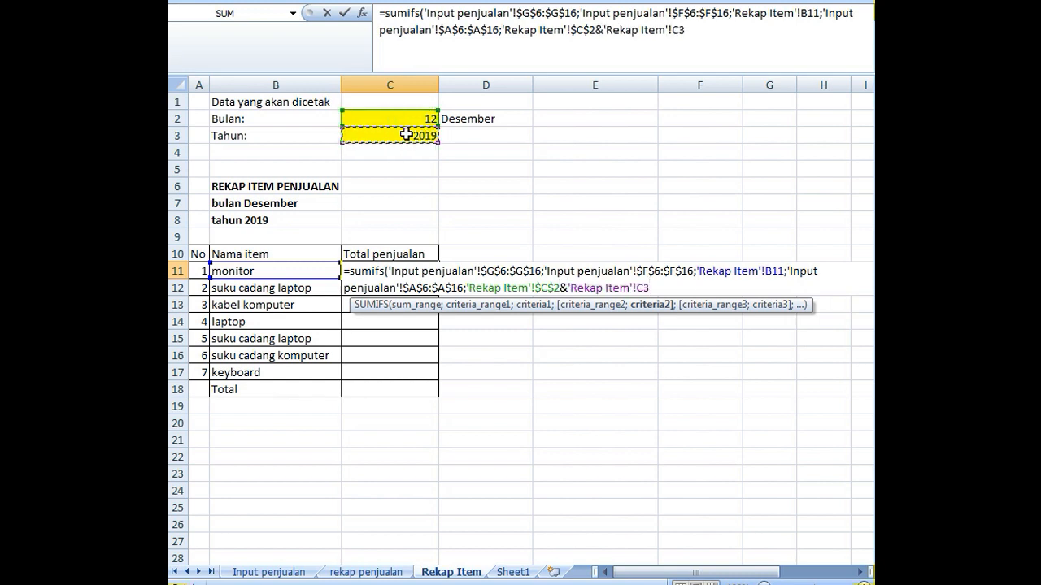
key("F4")
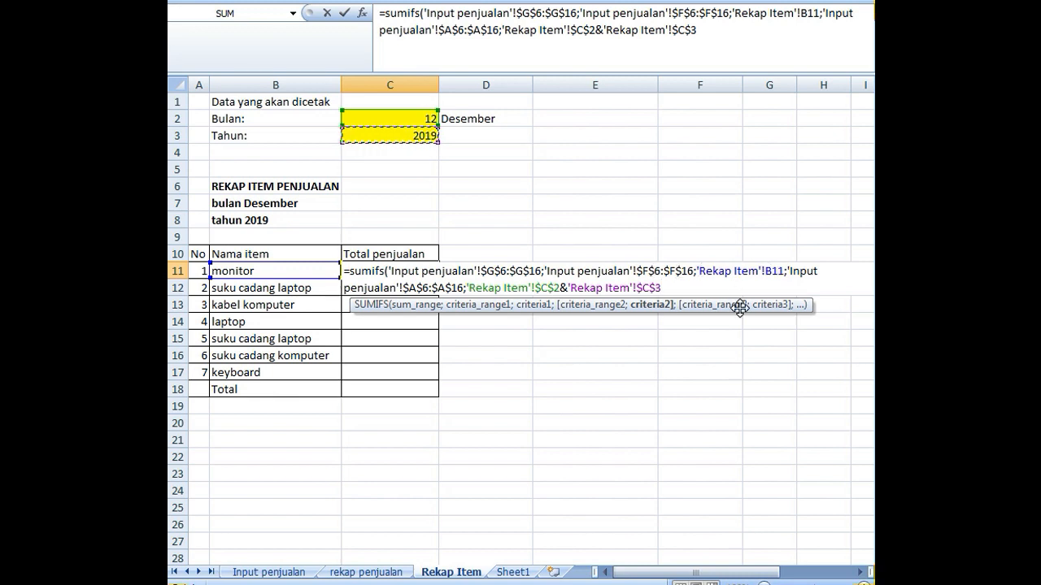
type(")")
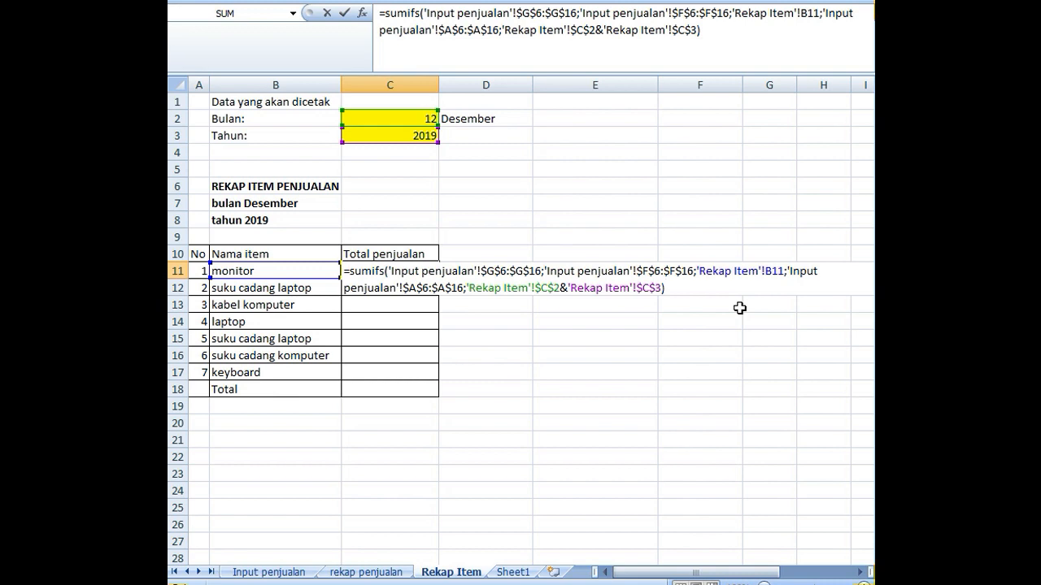
key("Return")
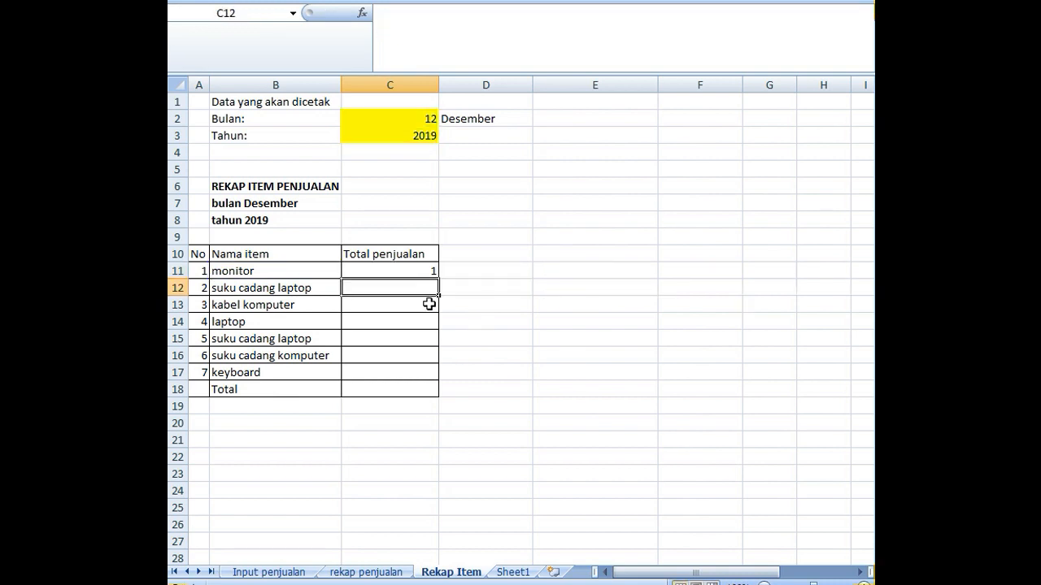
- Fill the C11 formula down through C17 and compare the item totals with the entries on the Input penjualan sheet
left_click(429, 275)
left_click_drag(438, 279, 416, 379)
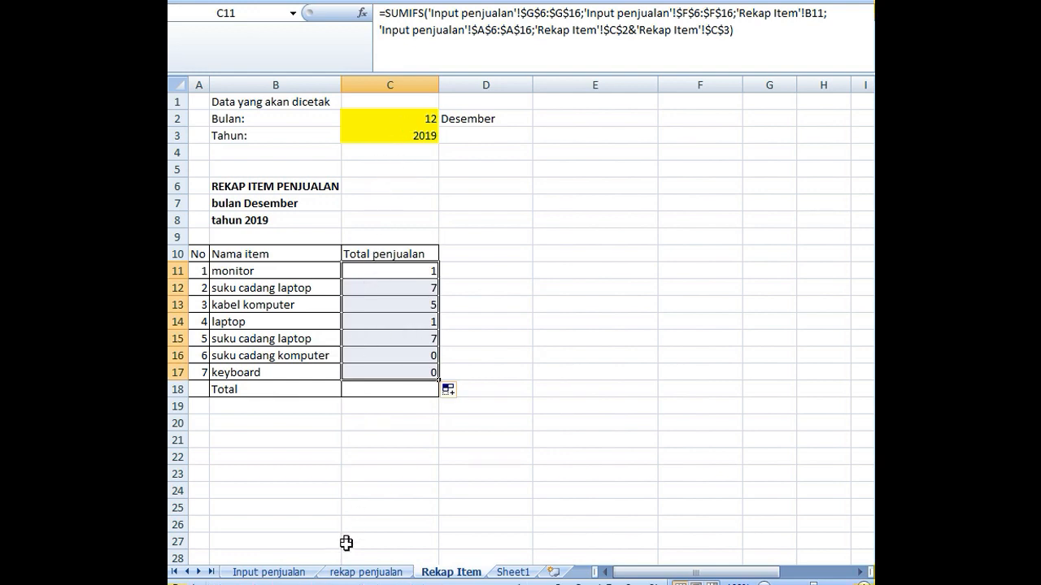
left_click(281, 572)
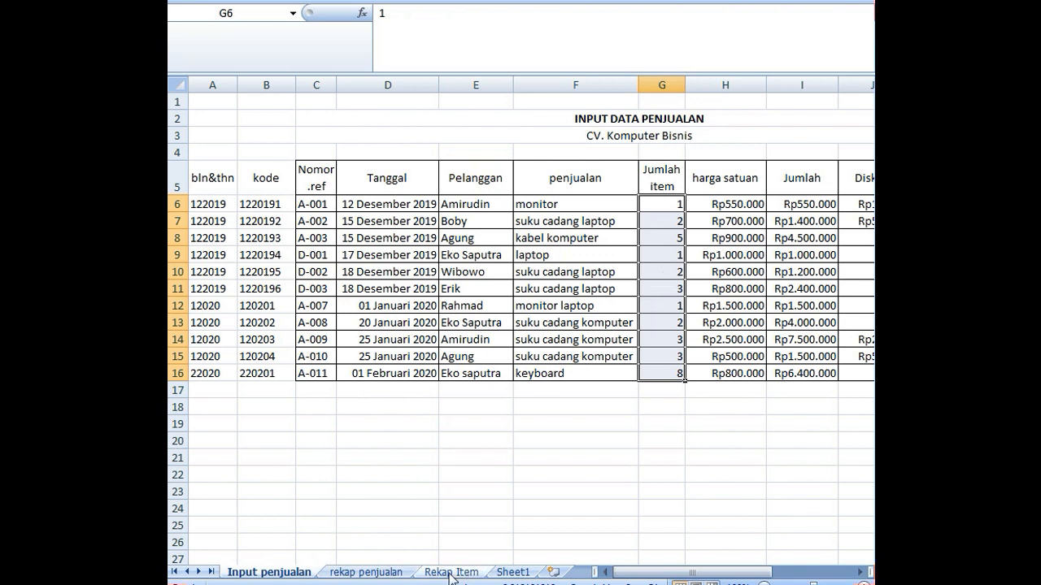
left_click(390, 573)
left_click(443, 572)
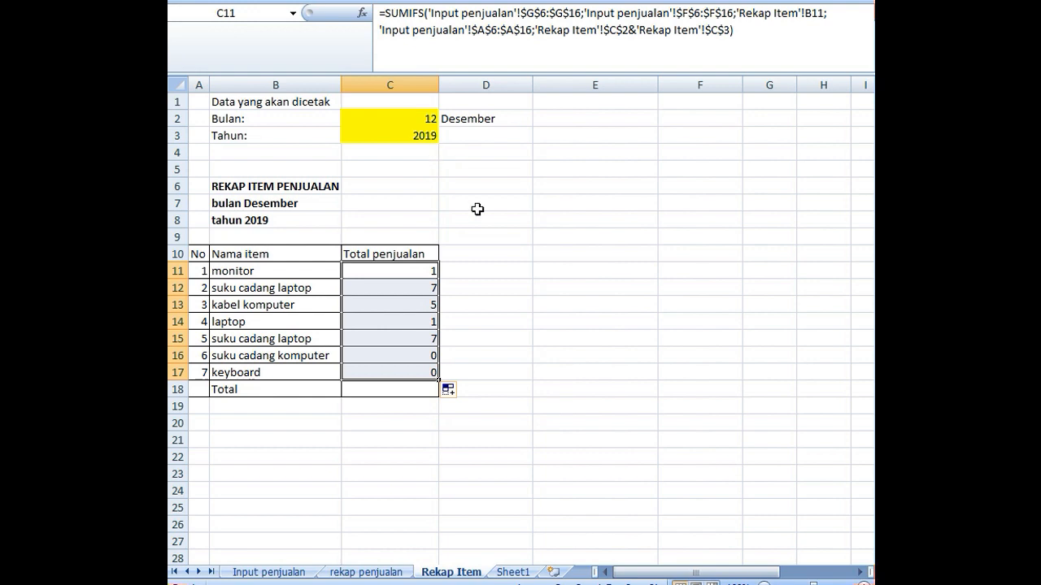
- Enter =SUM(C11:C17) in C18 of Rekap Item as the Total of the Total penjualan column
left_click(398, 395)
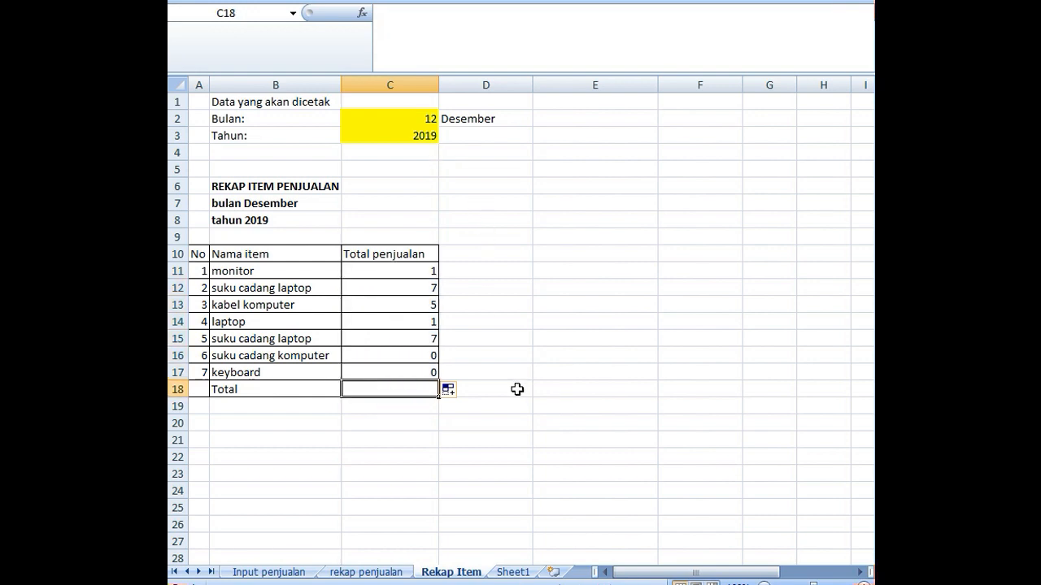
type("=sum(")
key("Up")
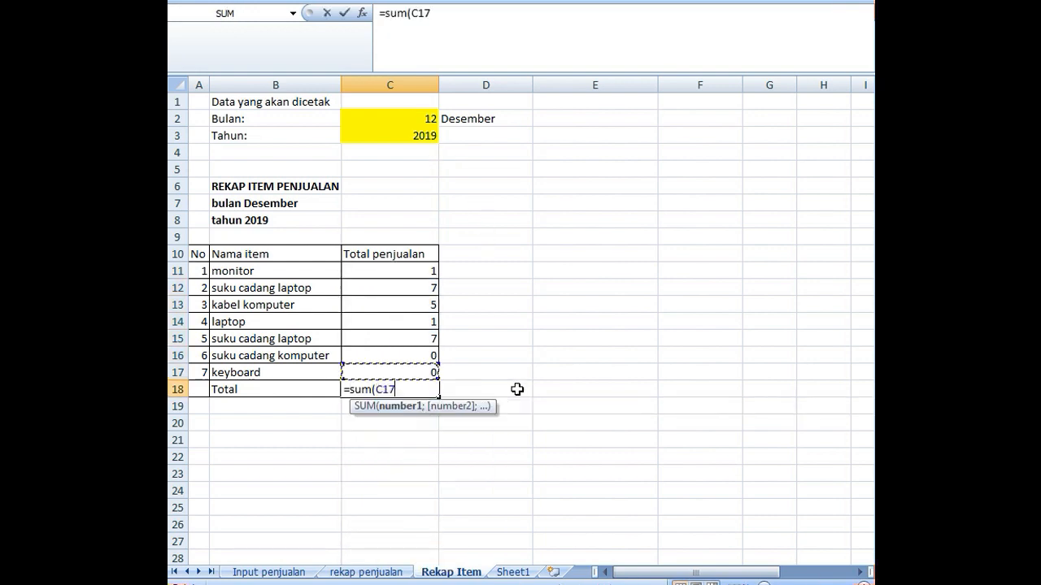
key("shift+Up")
key("shift+Up")
key("shift+Up")
key("shift+Up")
key("shift+Up")
key("shift+Up")
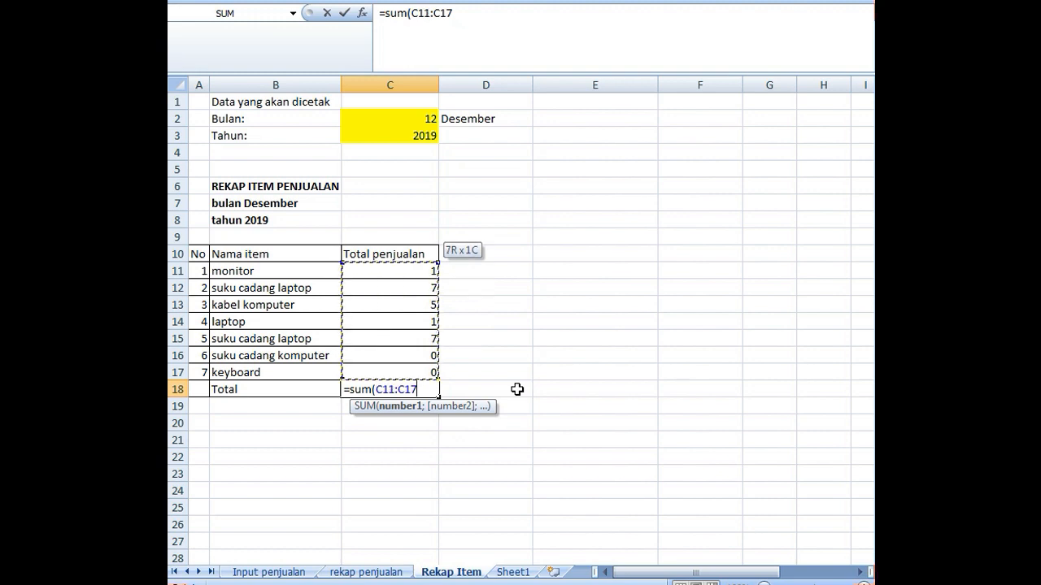
key("Return")
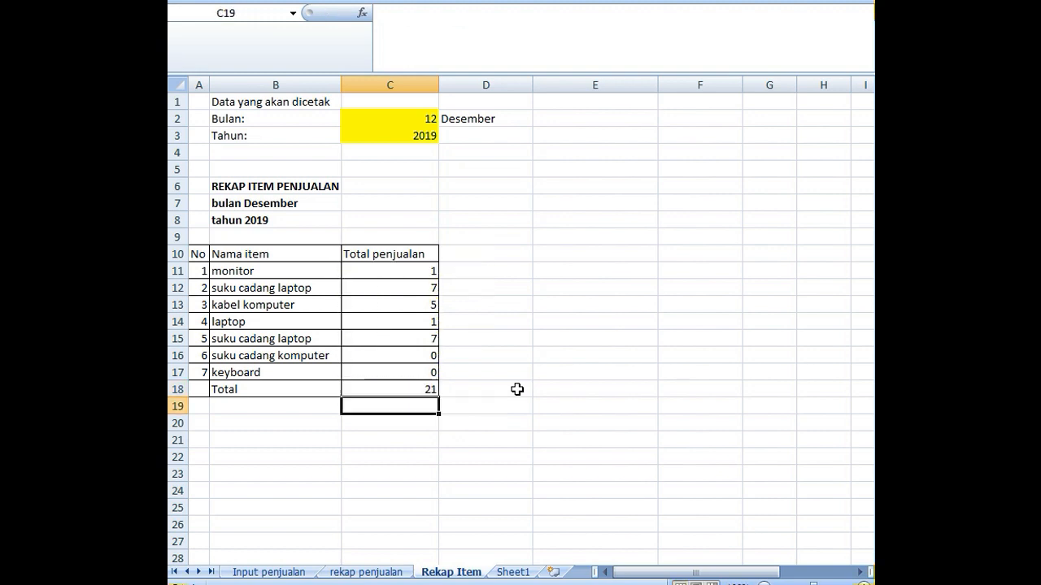
left_click(422, 385)
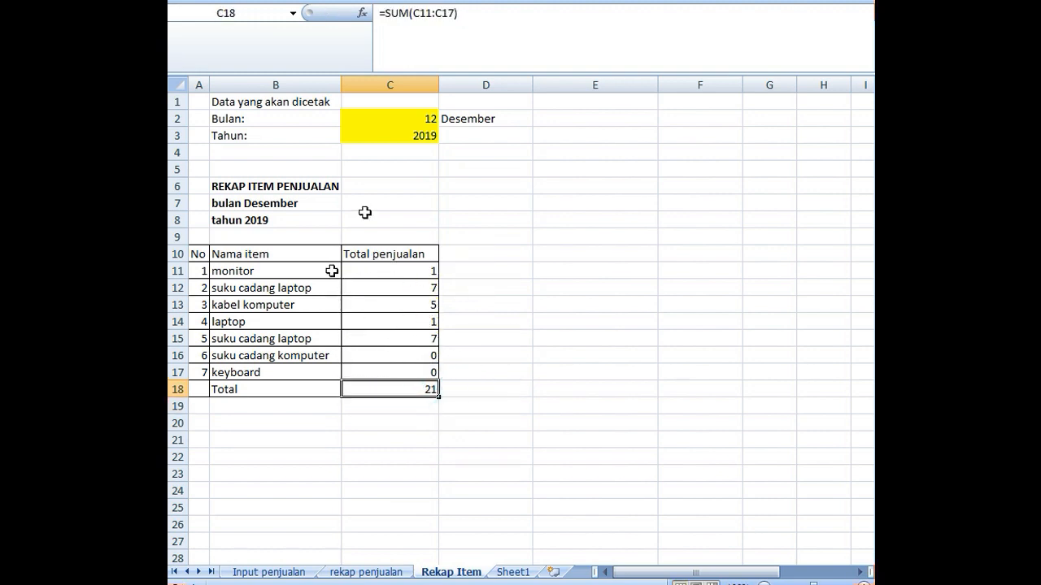
- Set the report month in C2 to 1 and the year in C3 to 2020
left_click(413, 117)
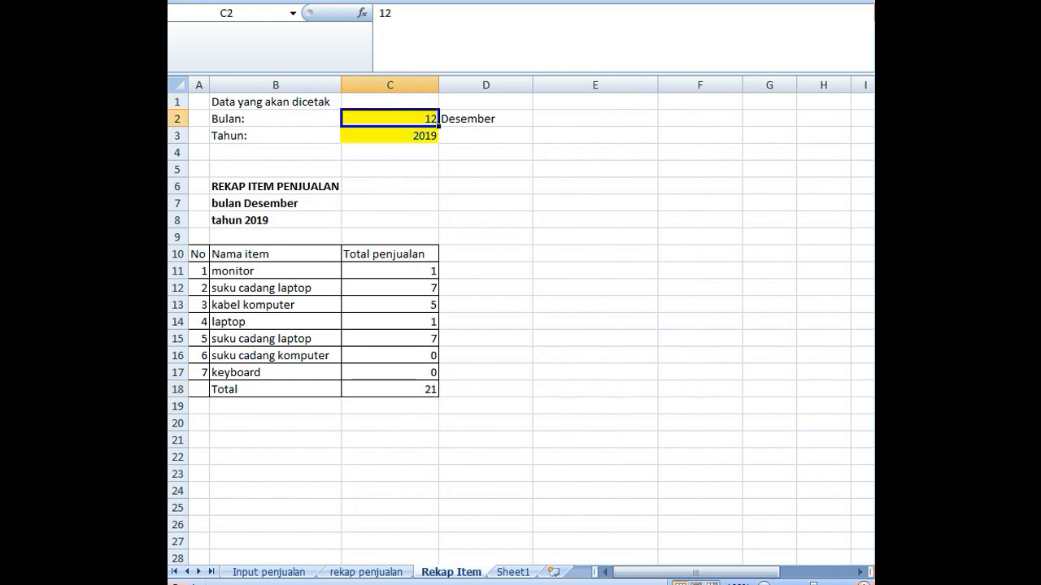
type("1")
key("Return")
type("2")
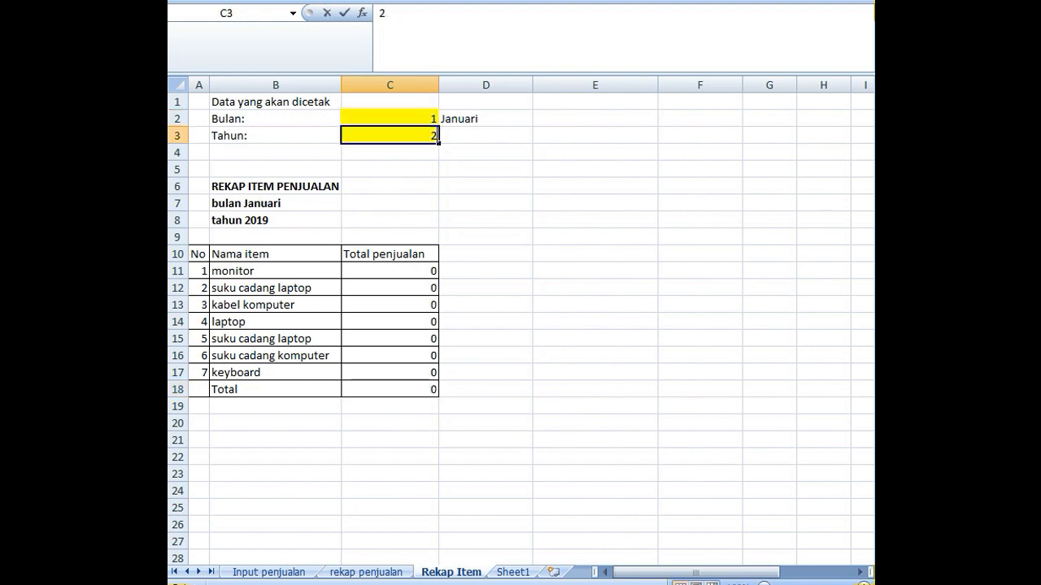
type("020")
key("Return")
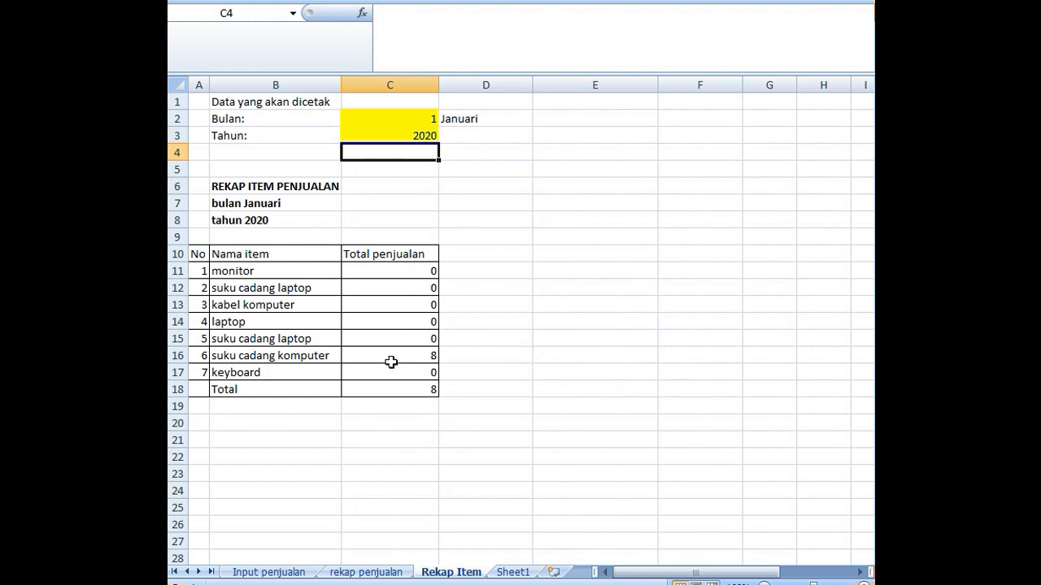
- Check the item name in F12 on the Input penjualan sheet against the item list on Rekap Item
left_click(268, 573)
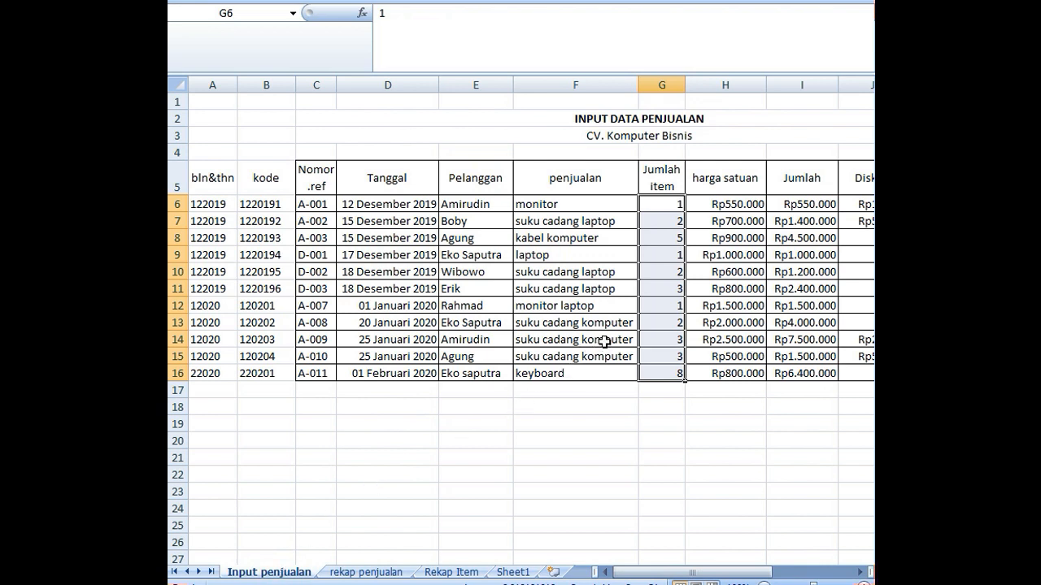
left_click(573, 306)
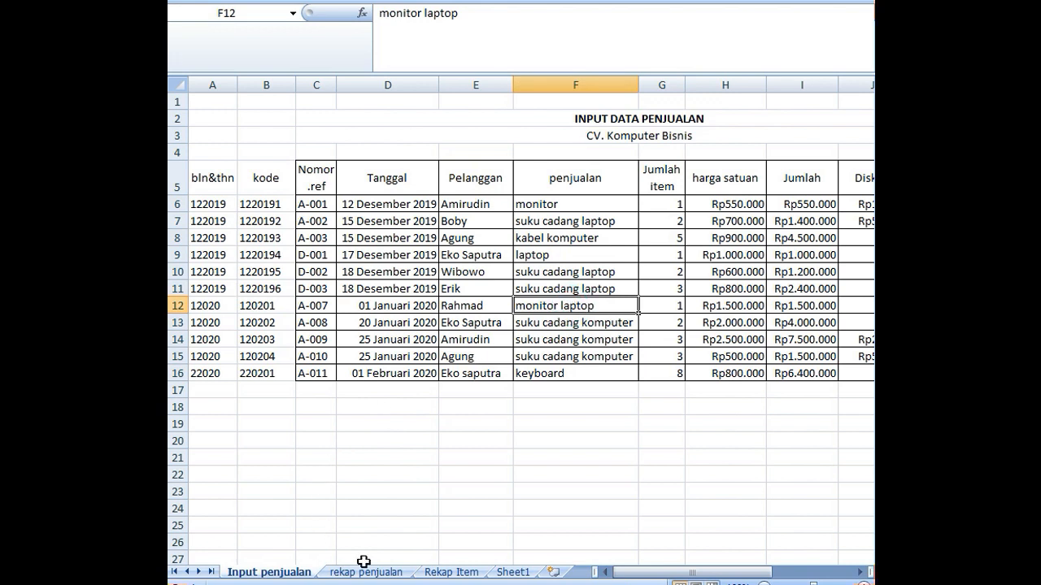
left_click(451, 573)
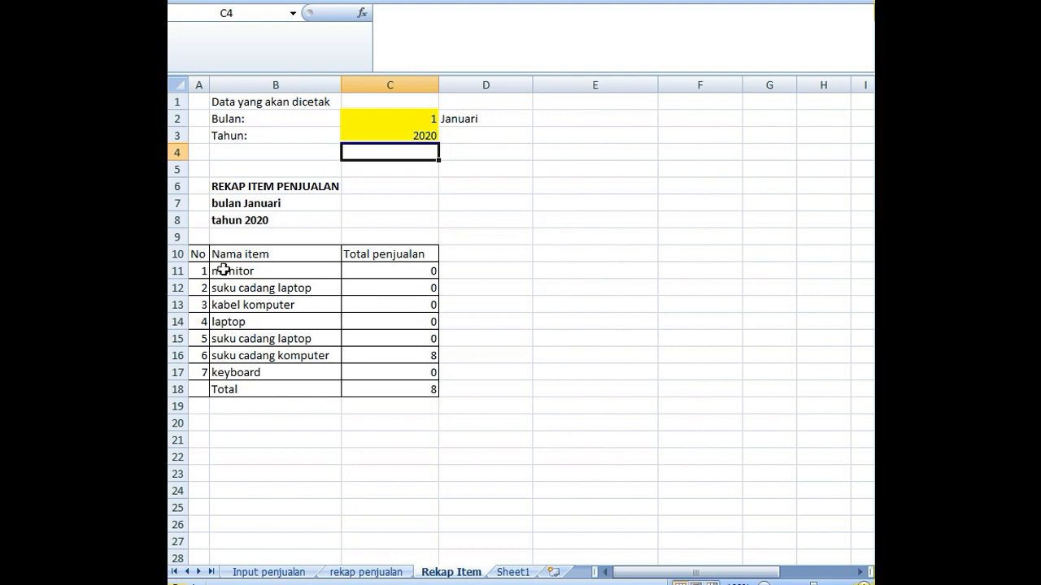
- Try changing the item name in B11 to monitor laptop, and undo the change
left_click(244, 327)
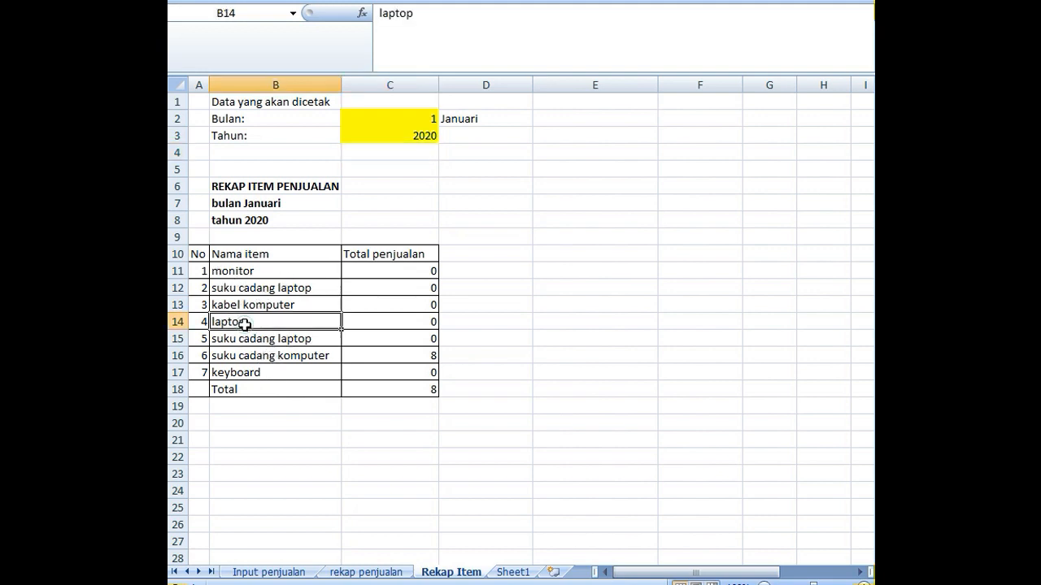
double_click(257, 324)
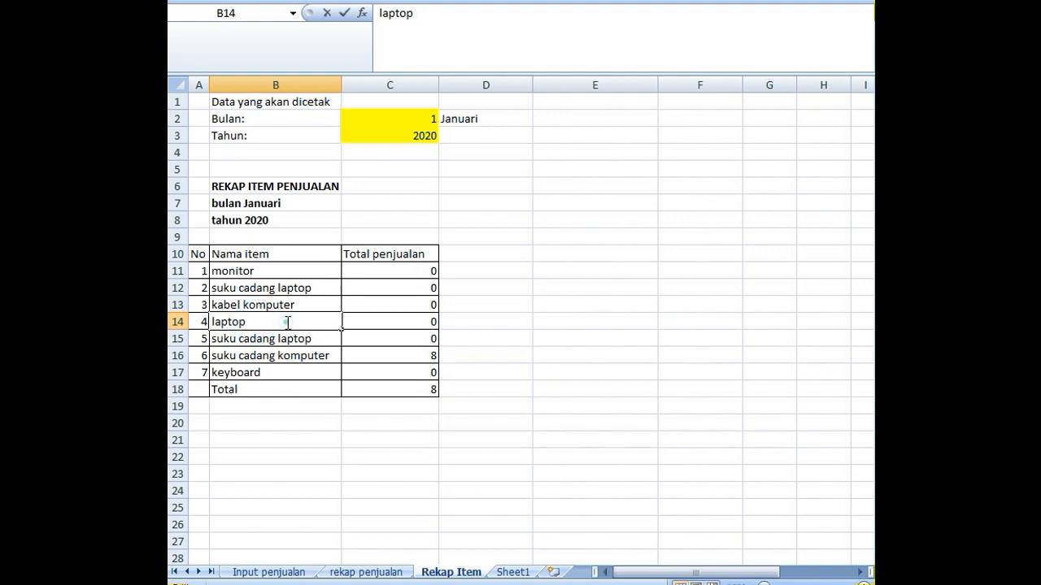
left_click_drag(285, 322, 247, 312)
left_click(227, 278)
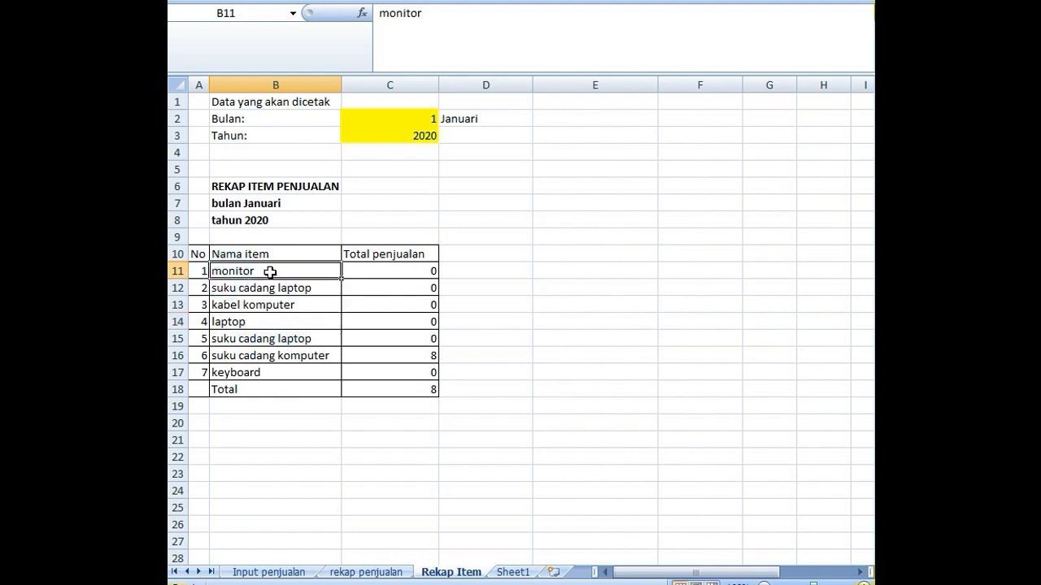
double_click(262, 272)
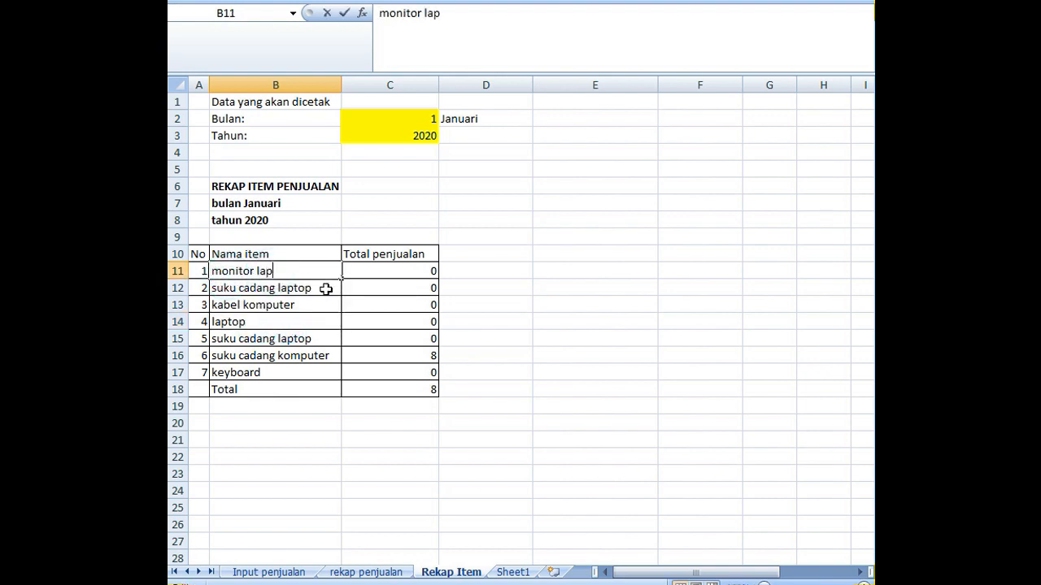
type("laptop")
key("Return")
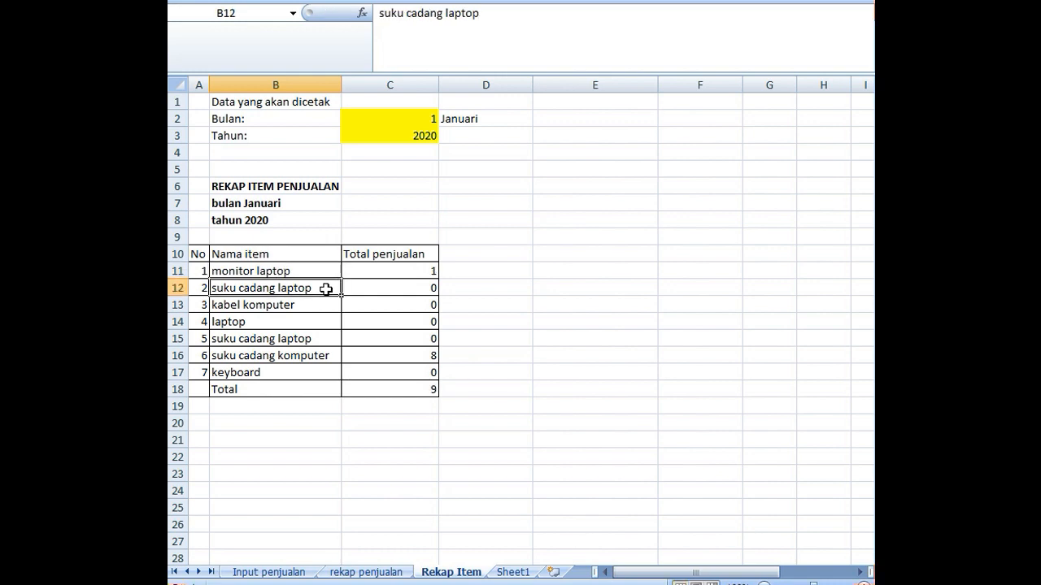
left_click(418, 272)
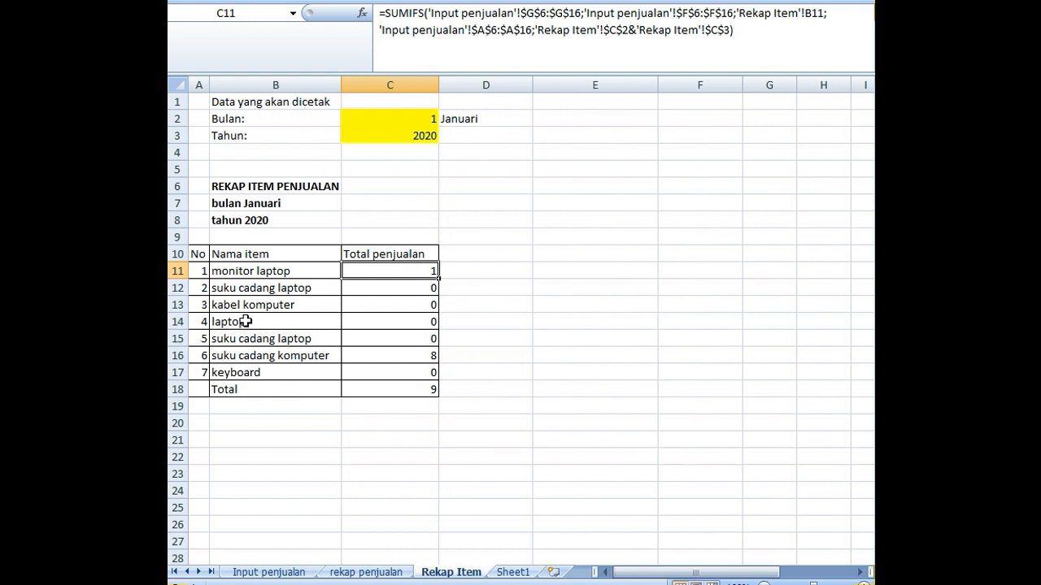
key("ctrl+z")
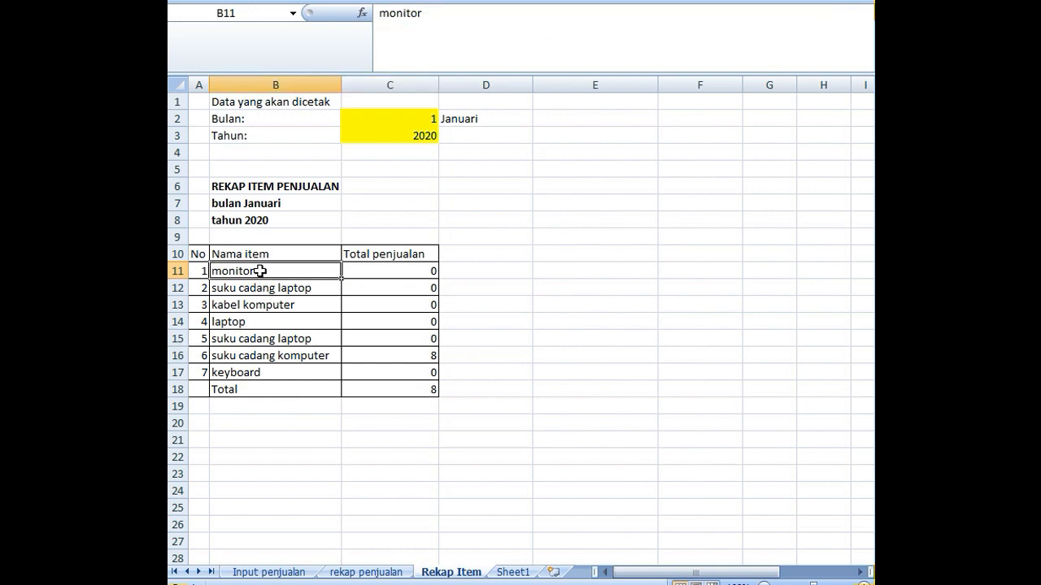
- Insert a blank row at row 18, directly above the Total row of the item table
left_click(176, 390)
right_click(178, 389)
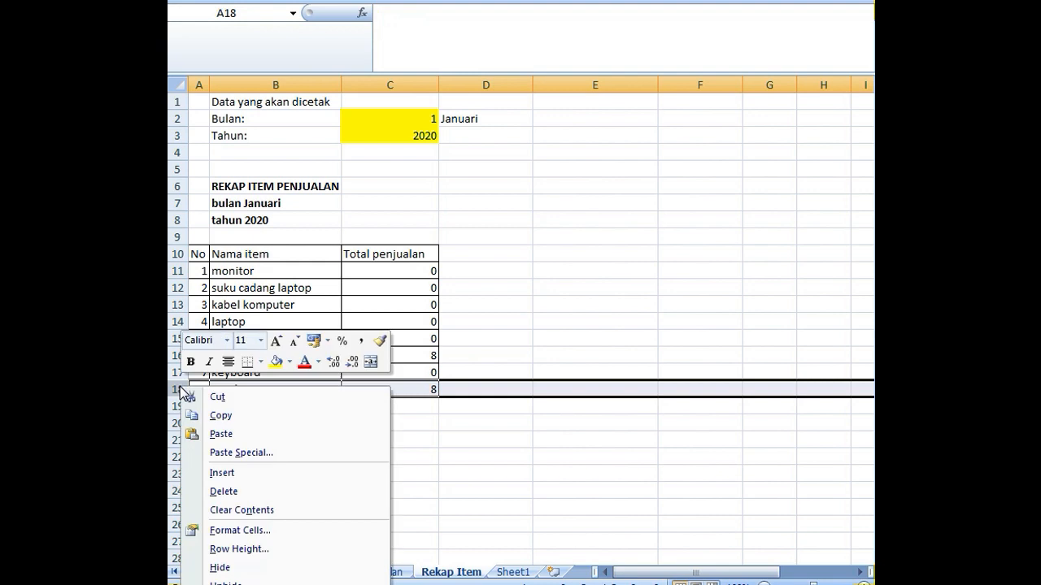
left_click(208, 475)
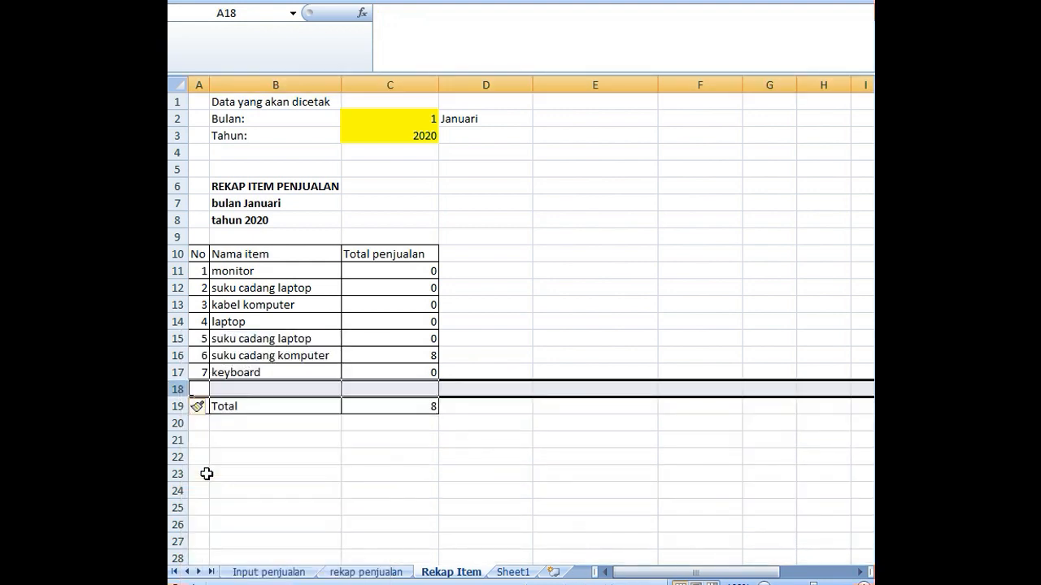
- Fill the new table row with number 8 in A18 and item name monitor laptop in B18
left_click(221, 374)
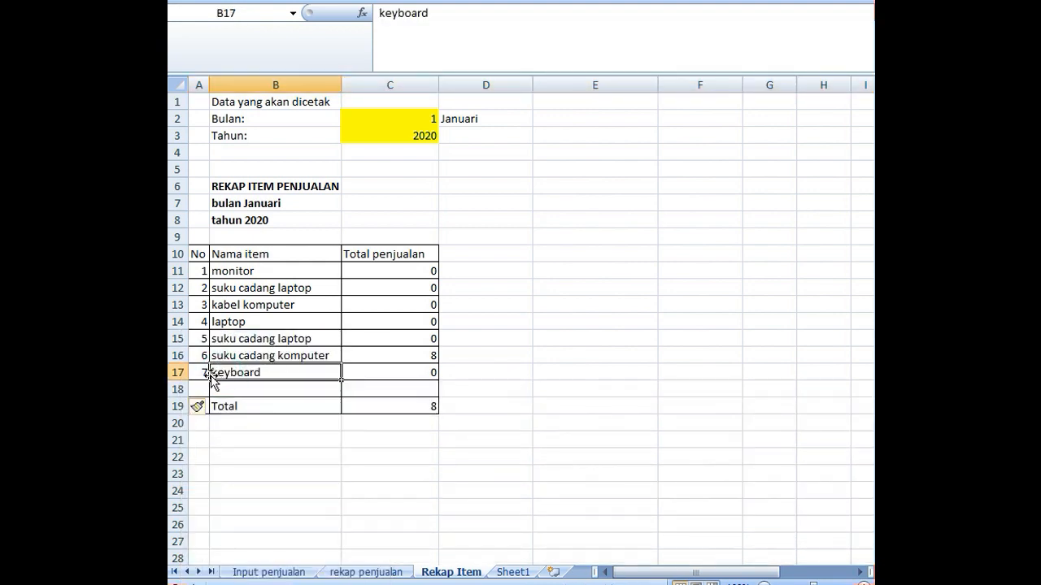
left_click(201, 387)
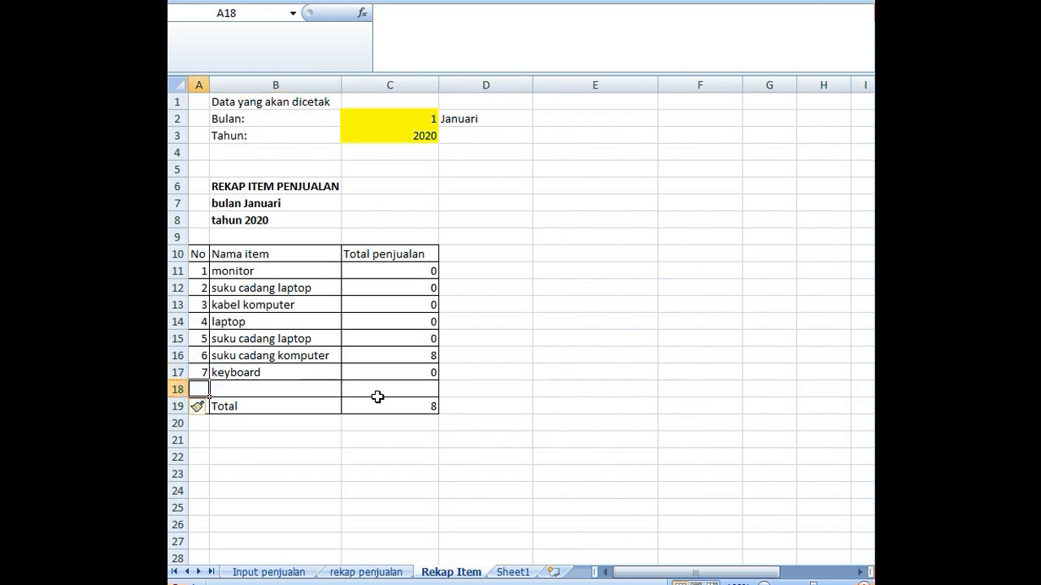
type("8")
key("Tab")
type("mo")
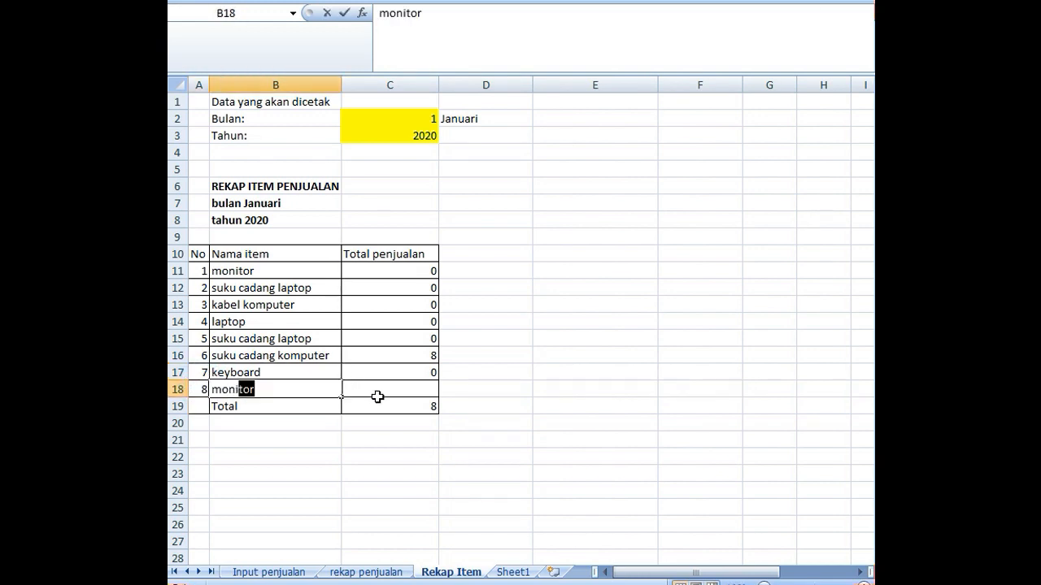
type("nitor laptop")
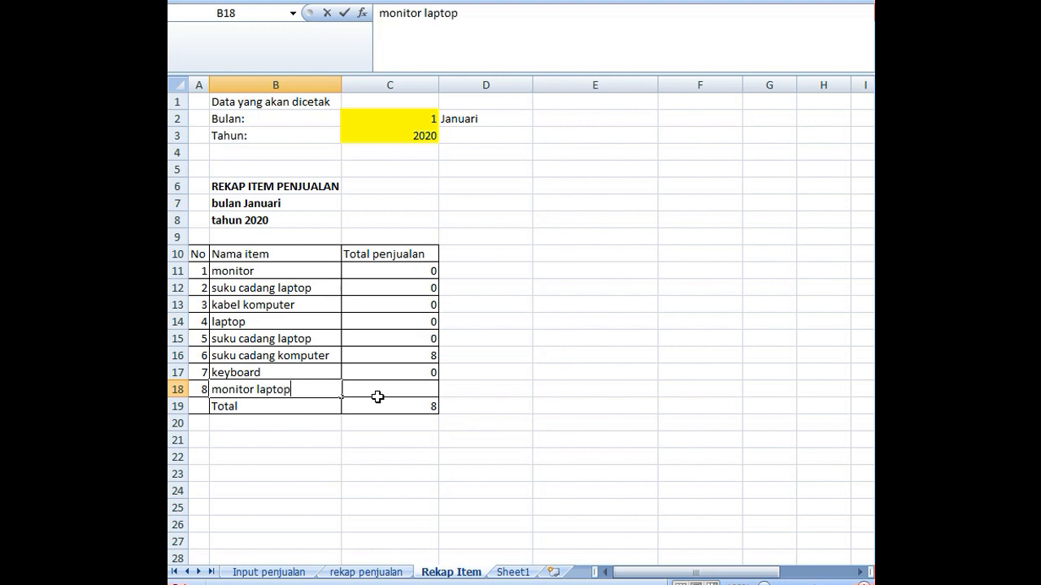
key("Return")
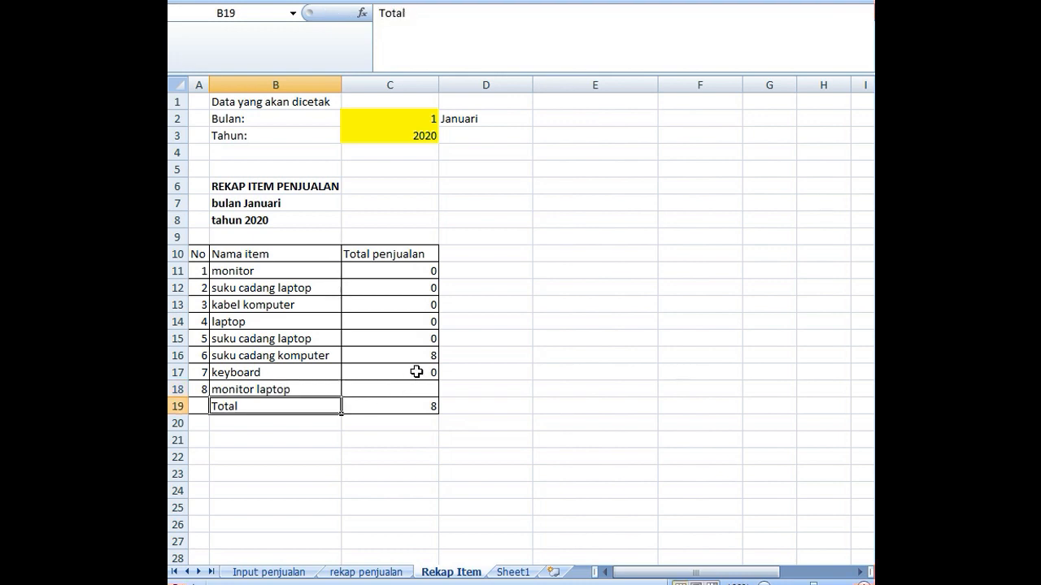
- Fill the C17 formula down to C18 and change the Total formula in C19 to =SUM(C11:C18)
left_click(413, 371)
left_click_drag(439, 380, 437, 399)
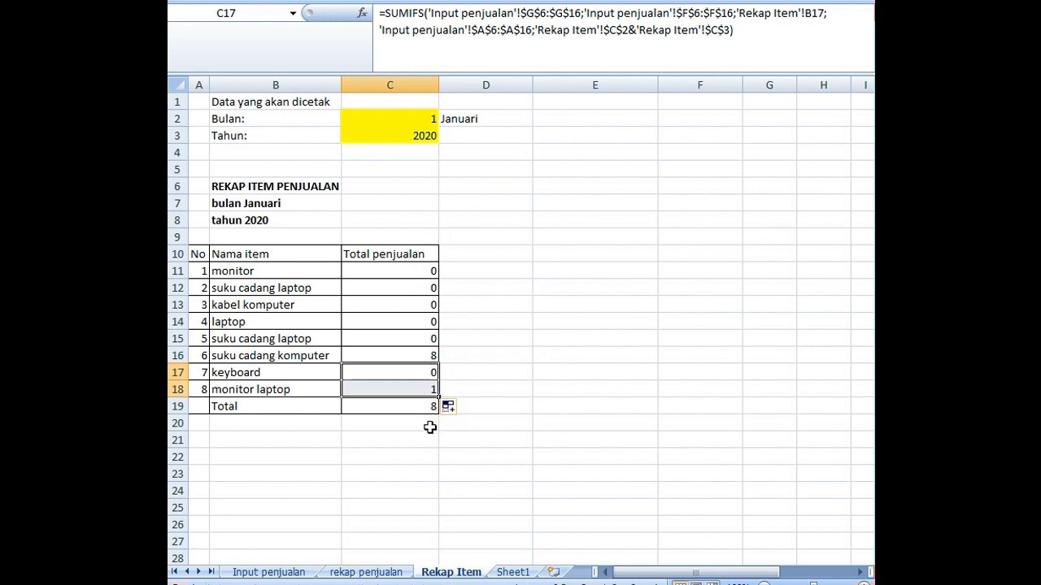
double_click(422, 405)
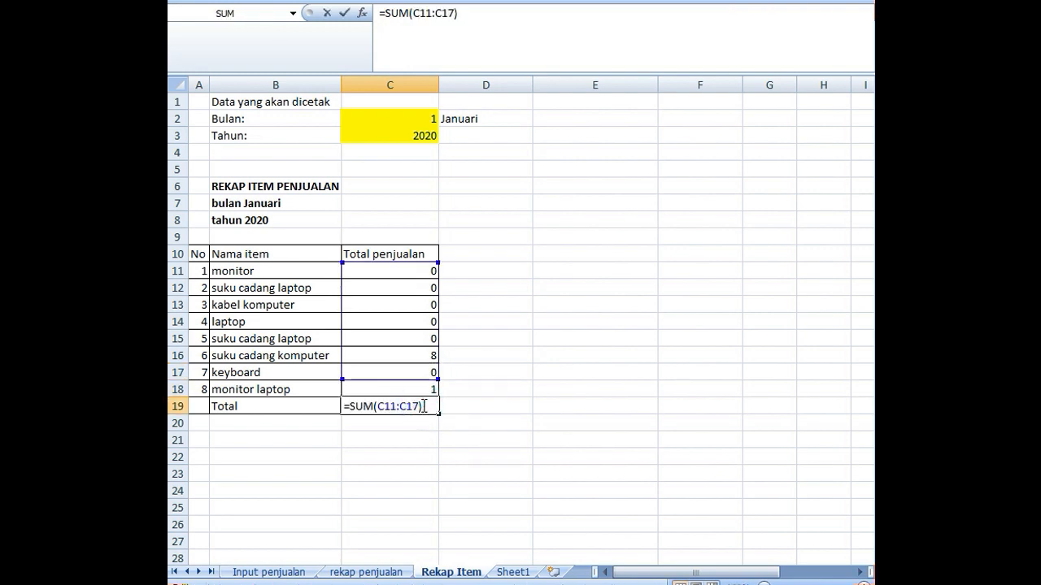
left_click_drag(423, 406, 331, 395)
type("=sum(")
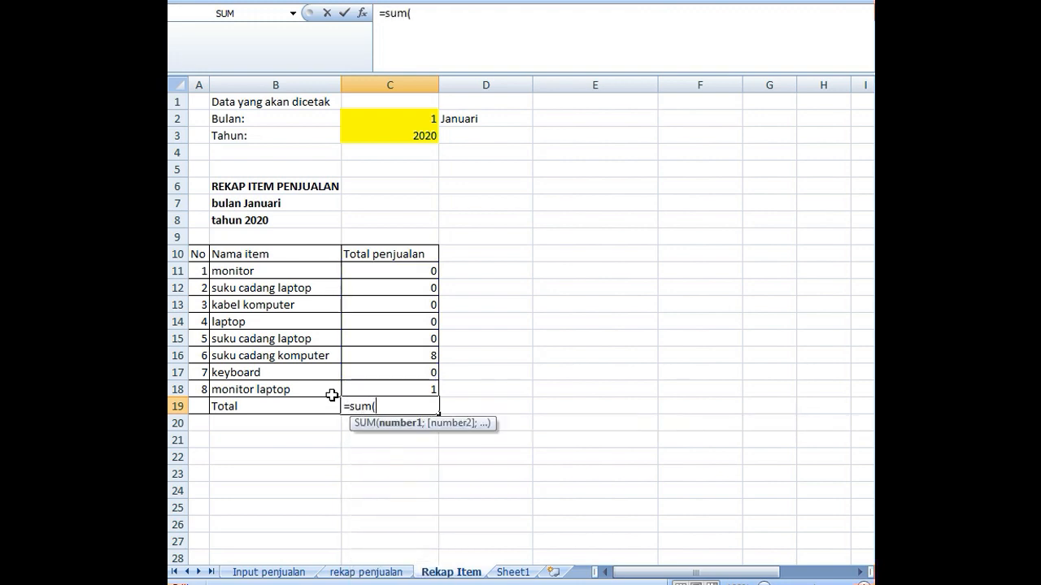
left_click_drag(422, 278, 418, 388)
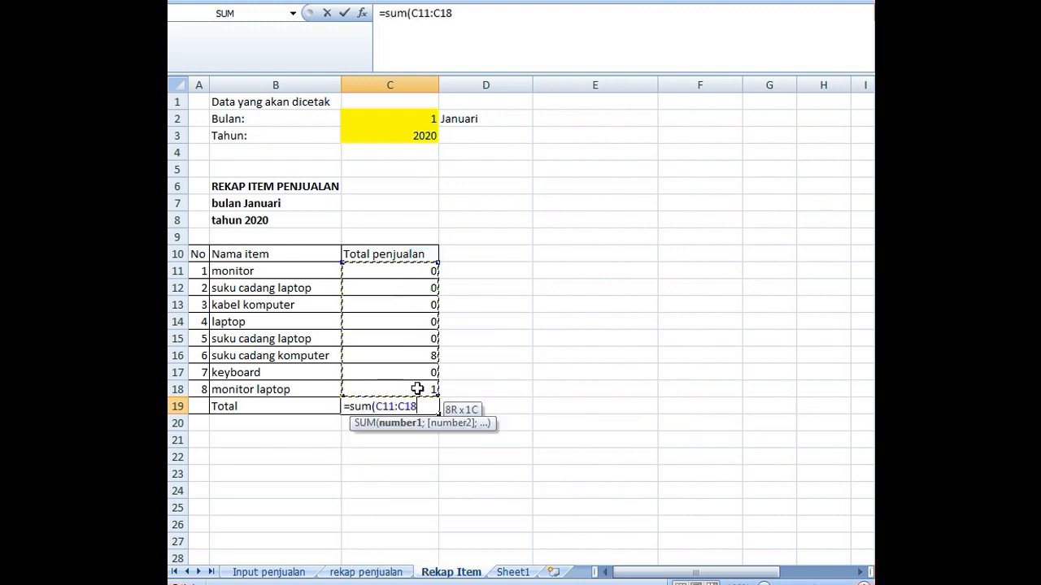
key("Return")
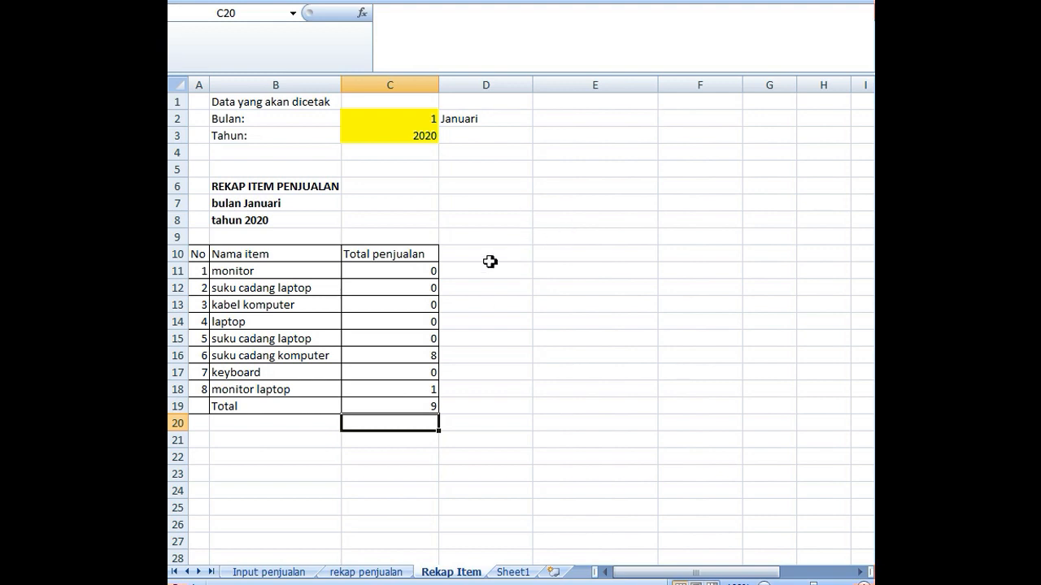
- Examine the combined C2 and C3 month-year criterion in the C11 SUMIFS formula against the bln&thn codes in A12:A15 of Input penjualan
double_click(420, 267)
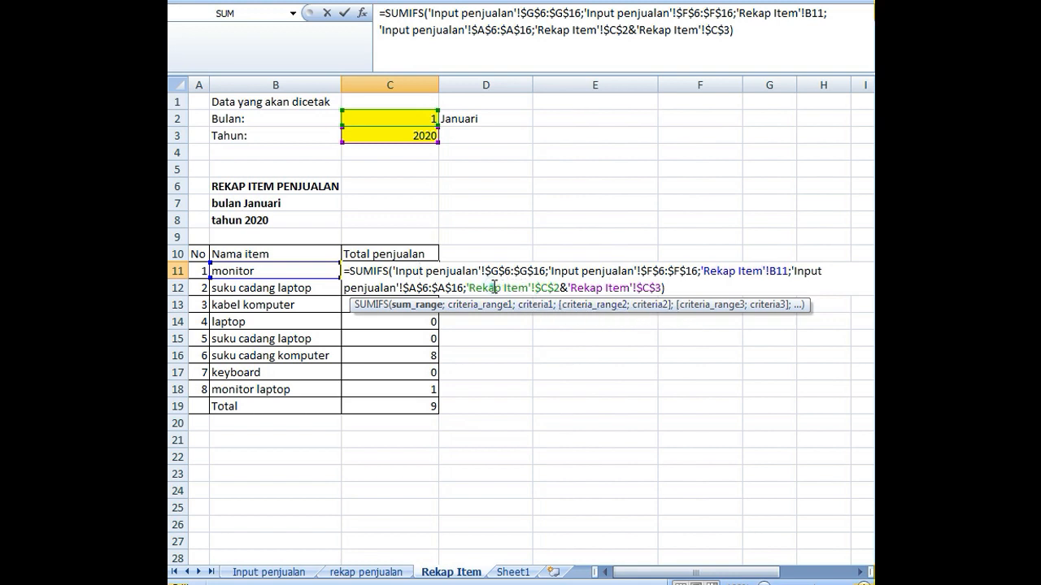
left_click(568, 288)
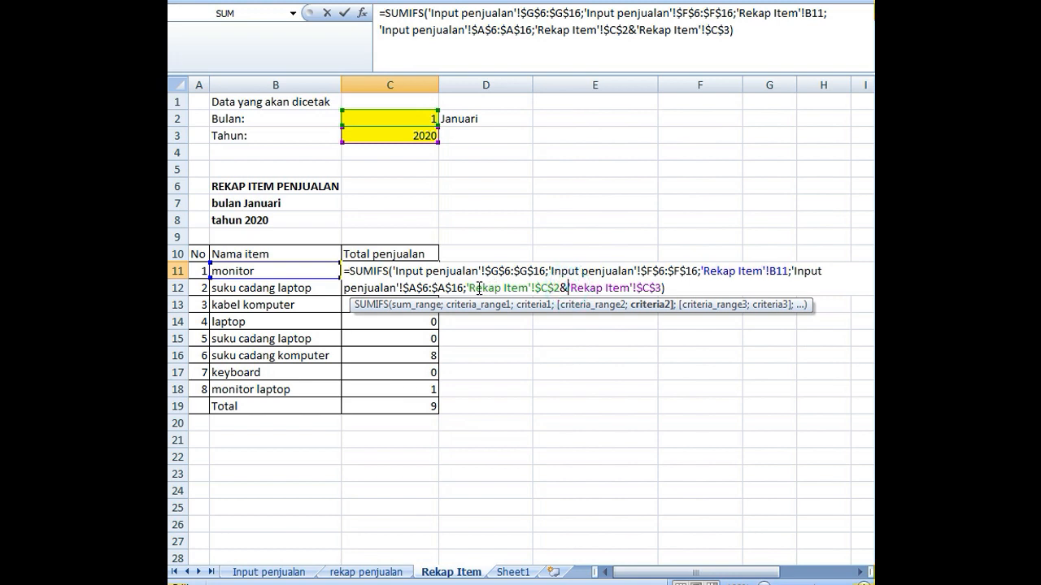
left_click_drag(469, 286, 660, 291)
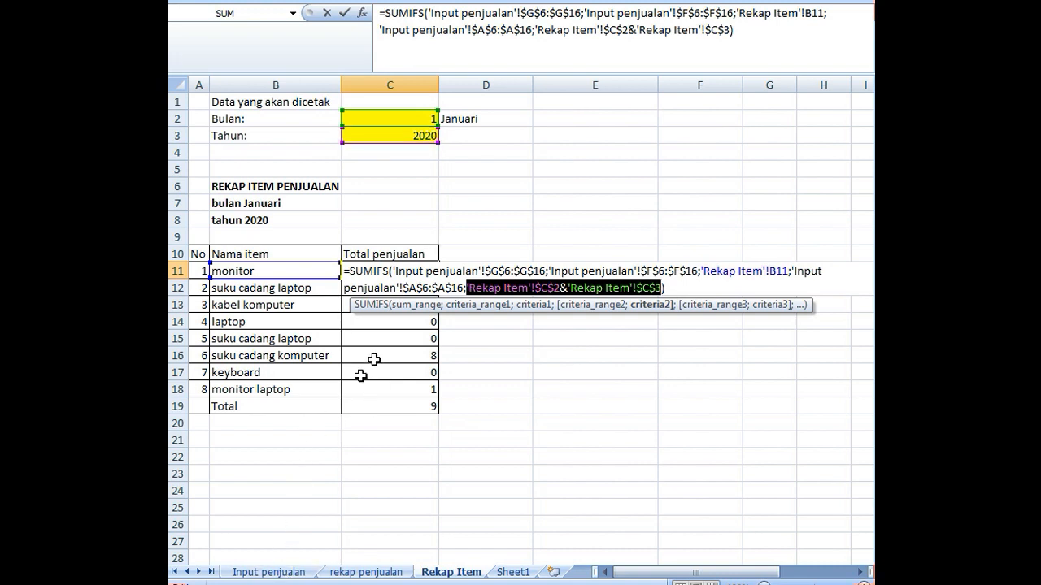
key("Return")
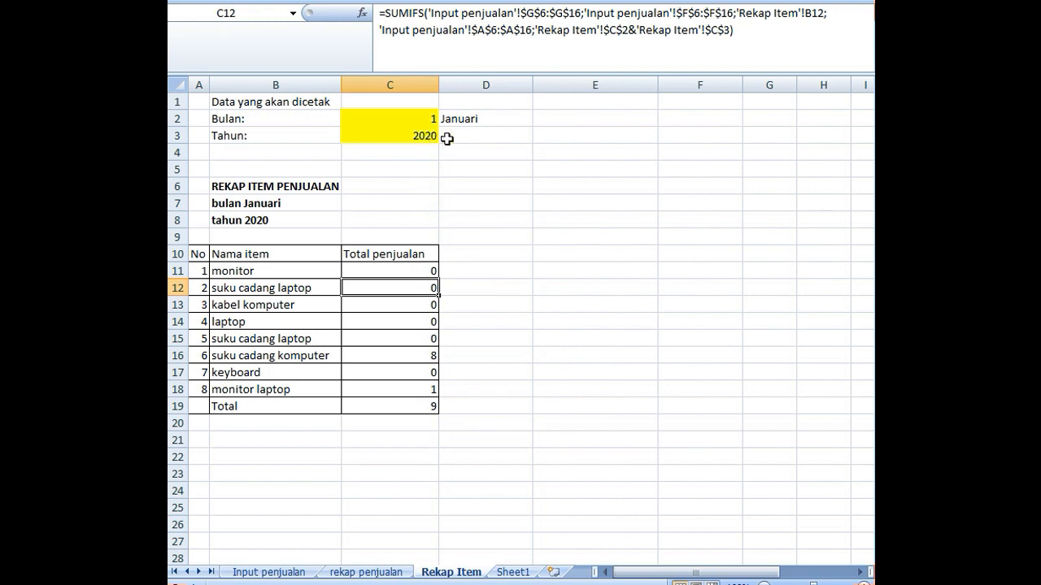
left_click(268, 573)
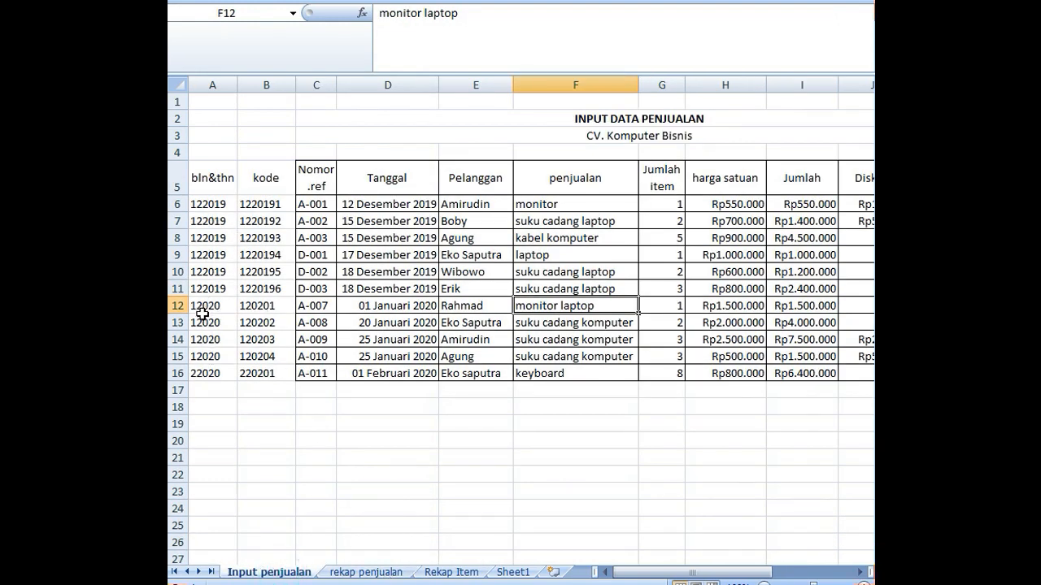
left_click_drag(208, 304, 215, 356)
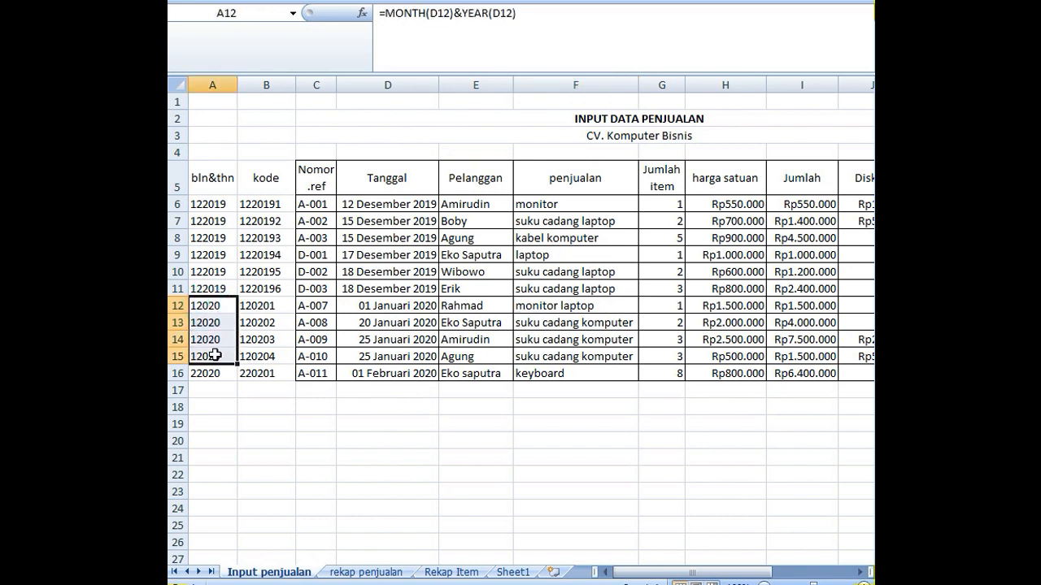
left_click(450, 574)
left_click(402, 271)
double_click(404, 272)
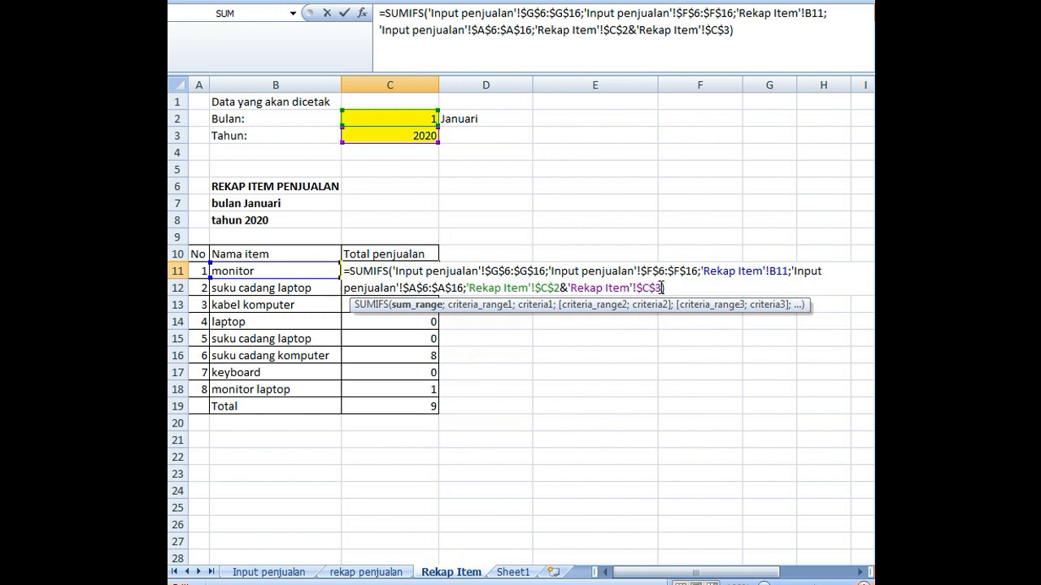
left_click_drag(660, 288, 474, 282)
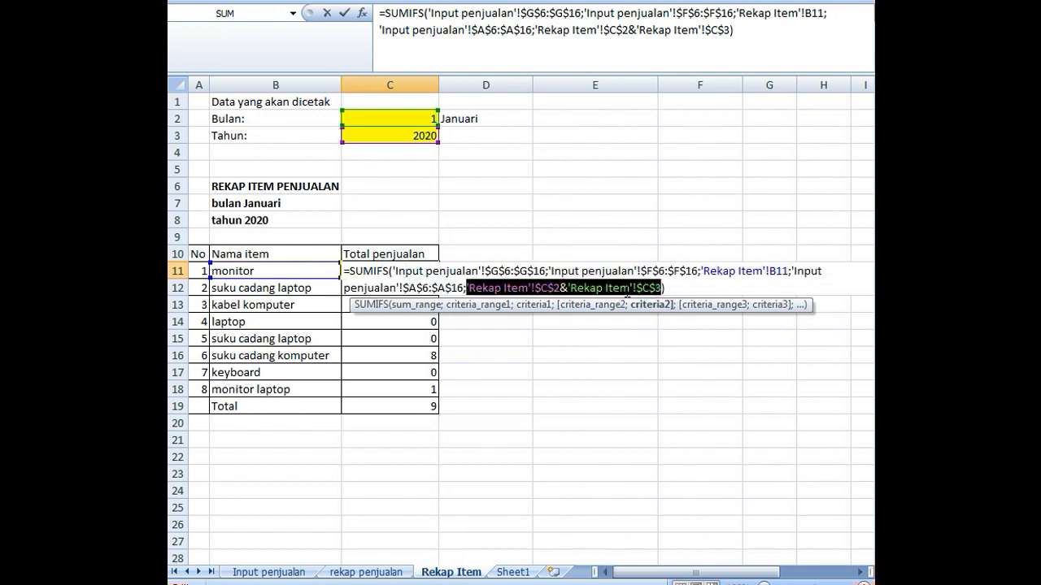
key("Return")
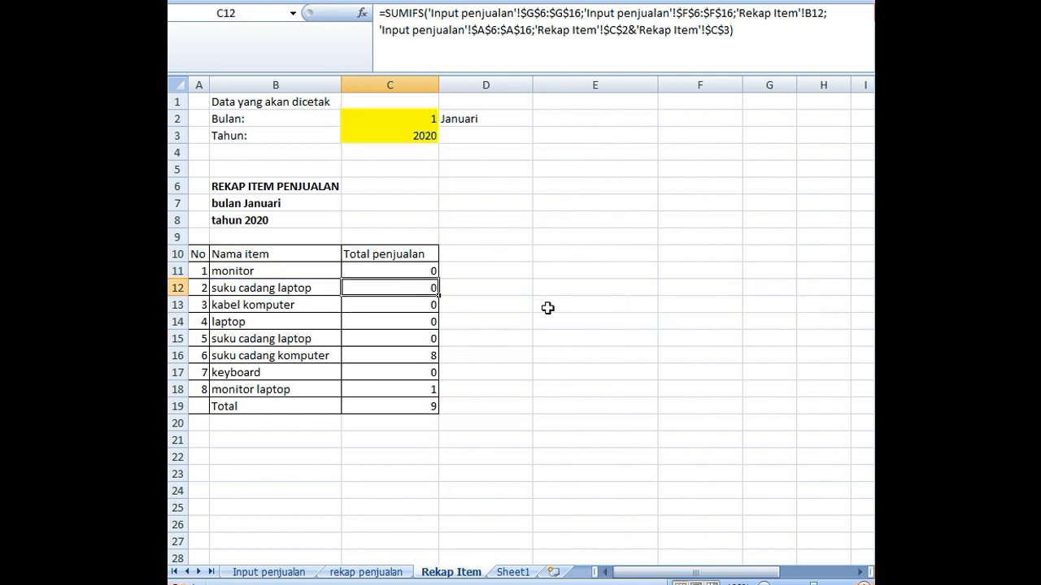
left_click(506, 269)
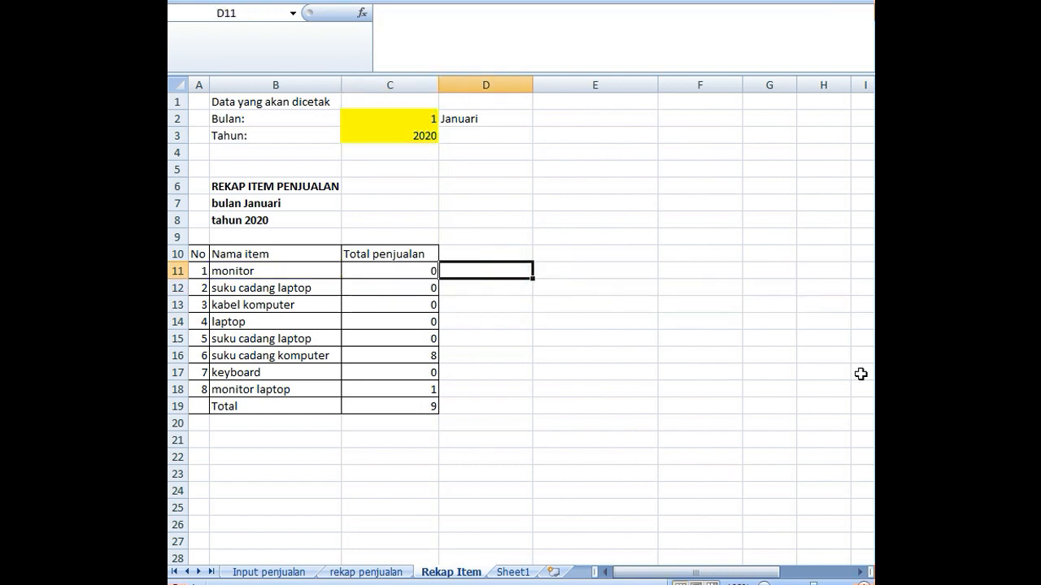